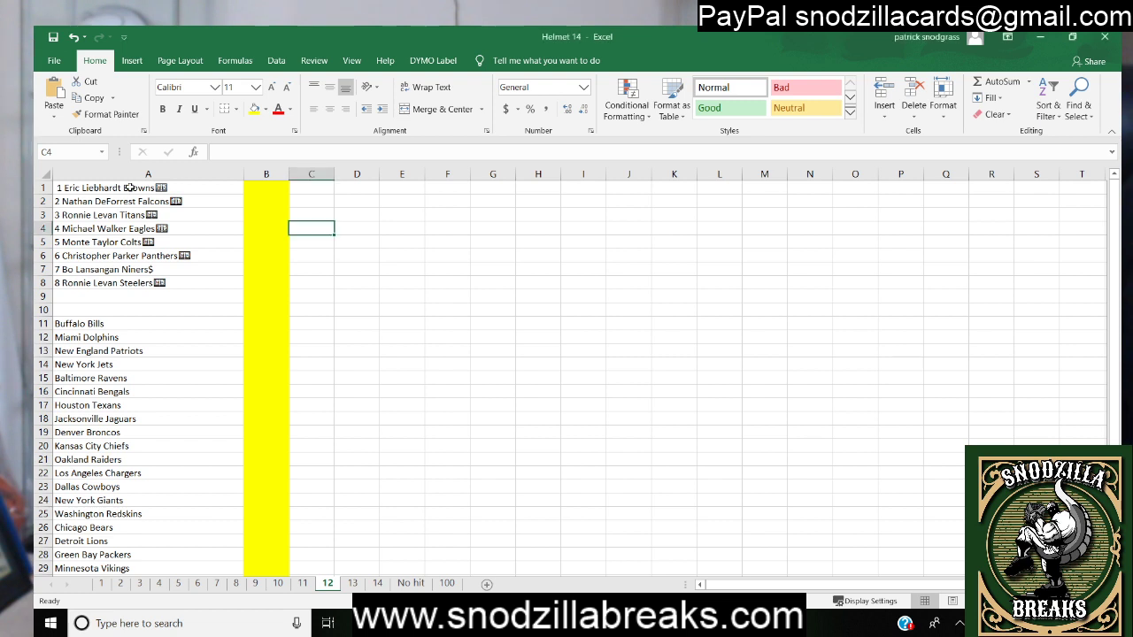
- Review each of the eight numbered customer entries in A1:A8, then copy the range
left_click(133, 188)
left_click(110, 202)
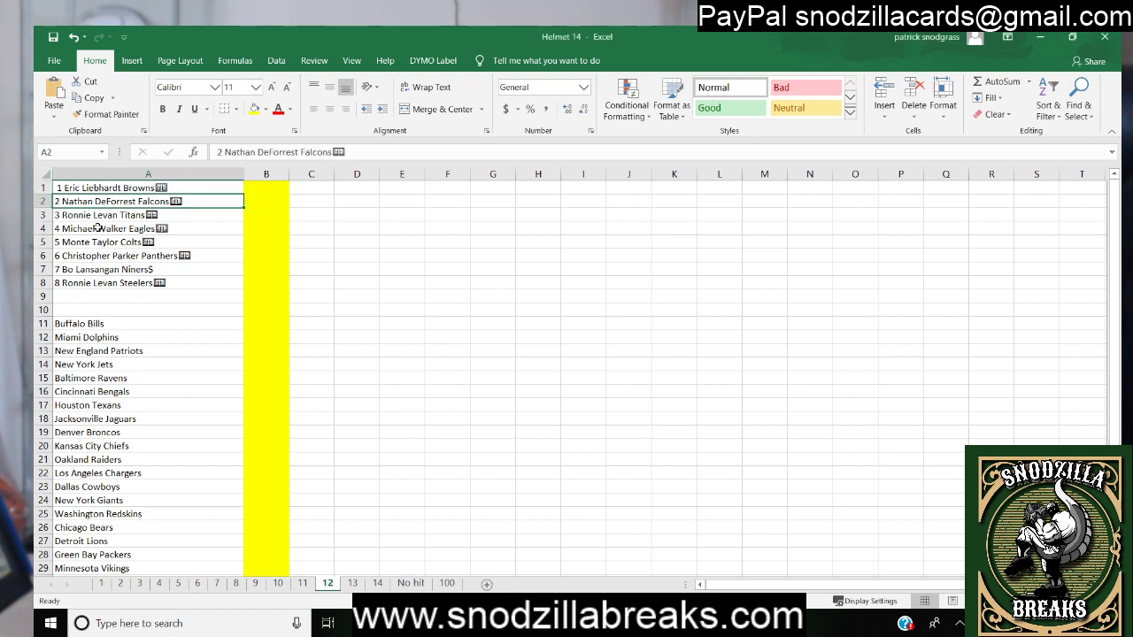
left_click(91, 218)
left_click(87, 229)
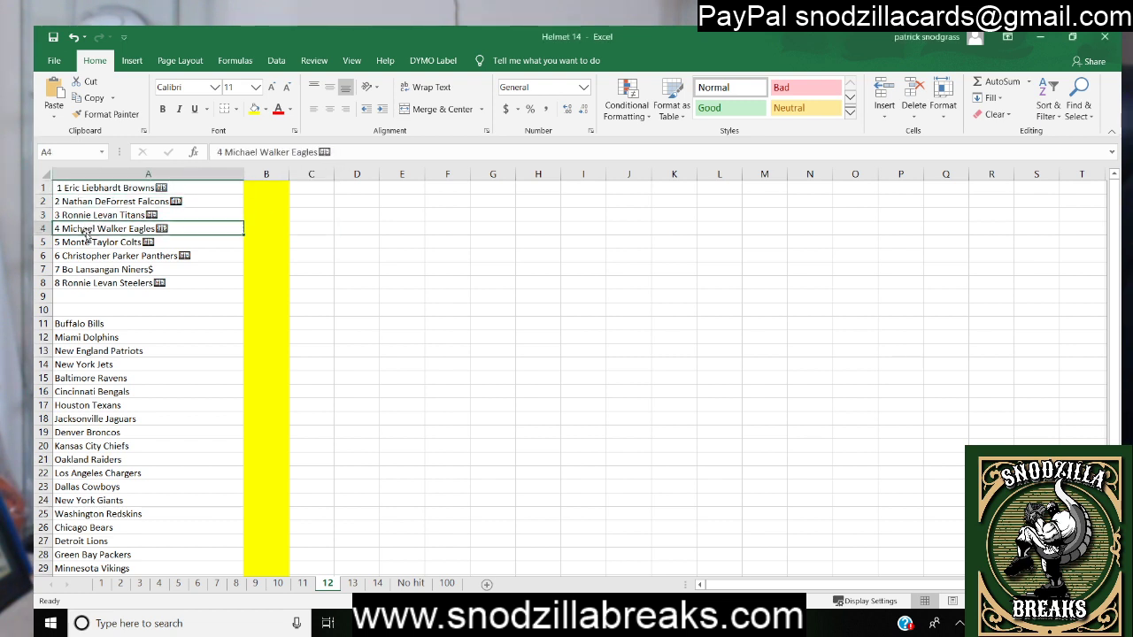
left_click(82, 243)
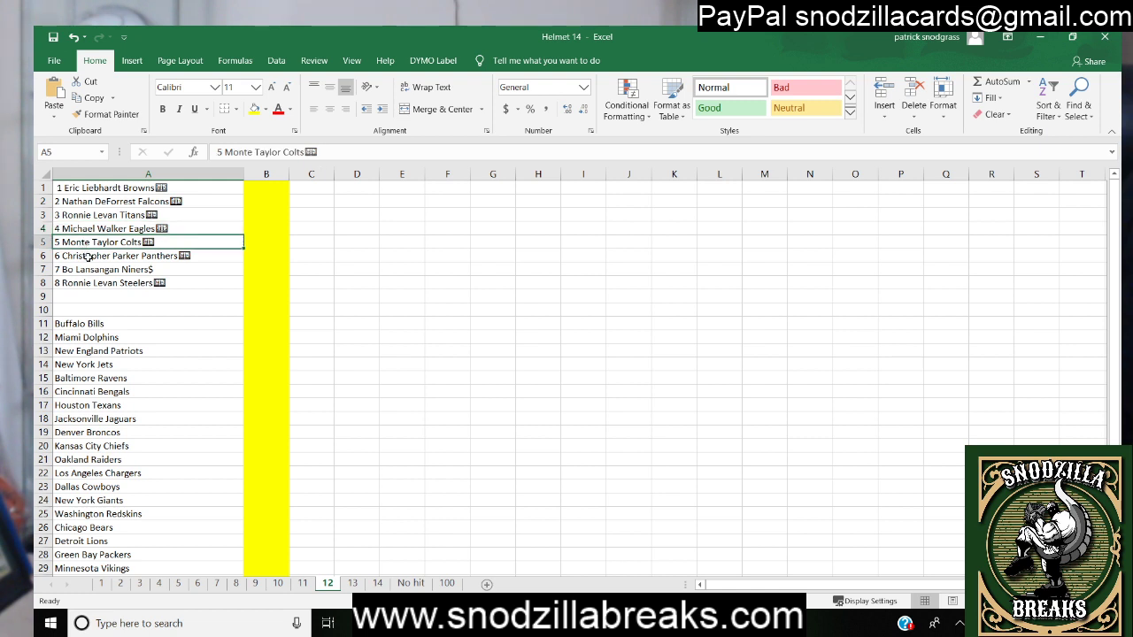
left_click(88, 257)
left_click(84, 269)
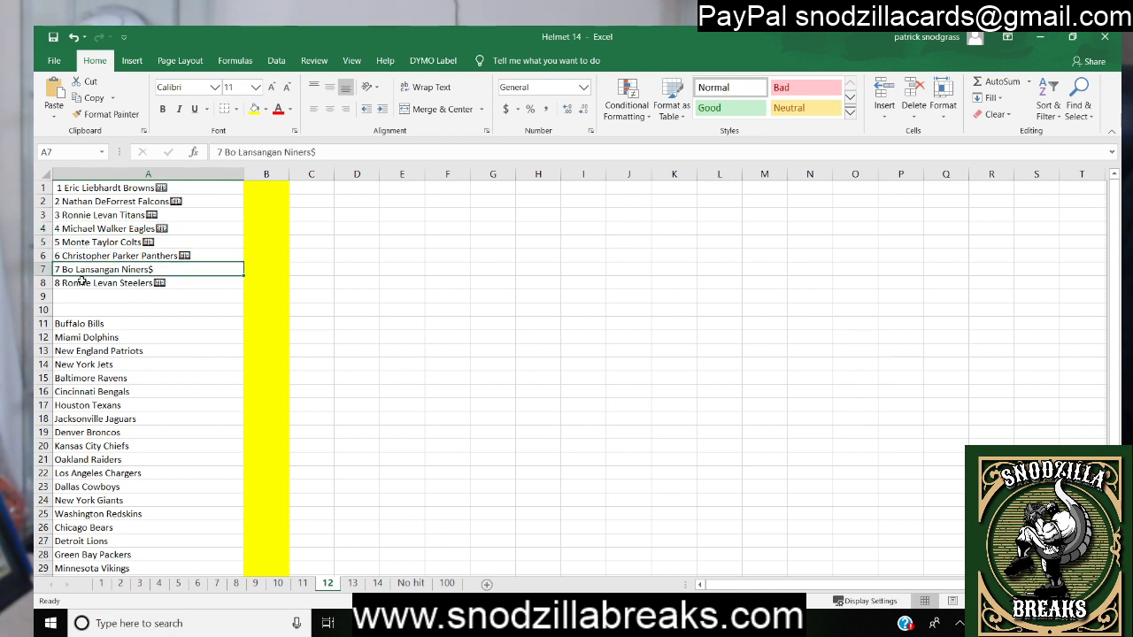
left_click(82, 283)
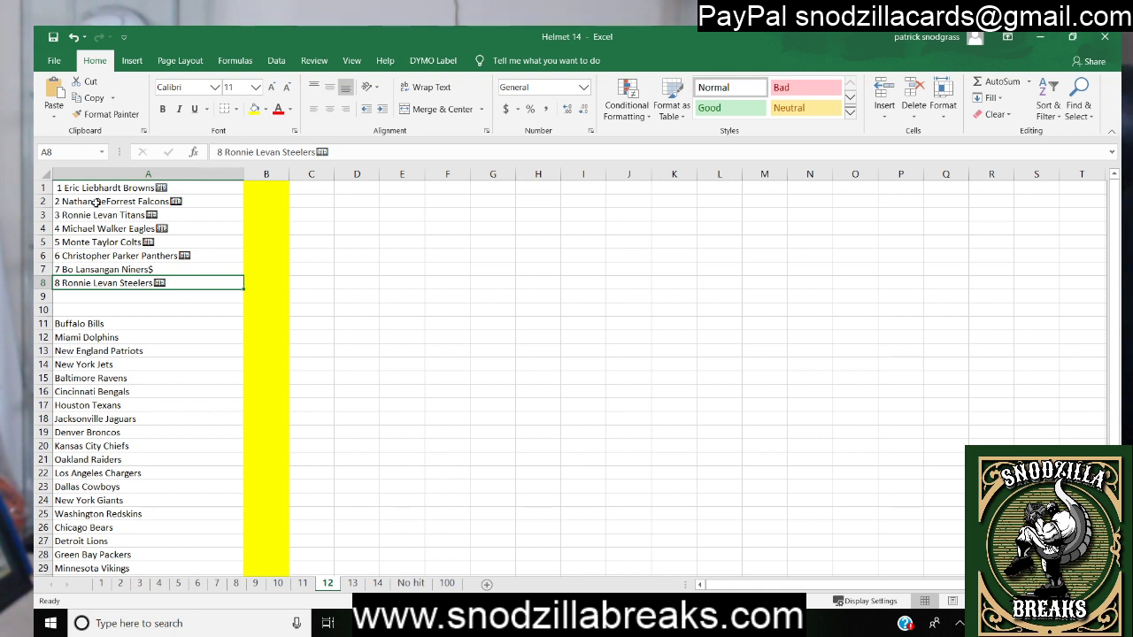
left_click_drag(88, 187, 162, 281)
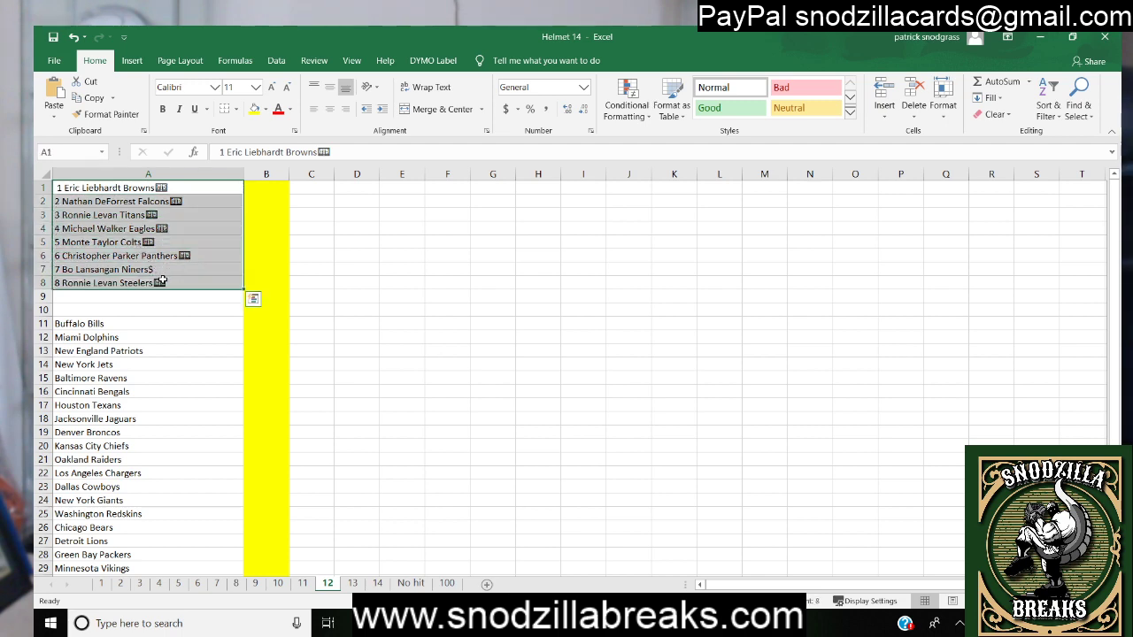
key("ctrl+c")
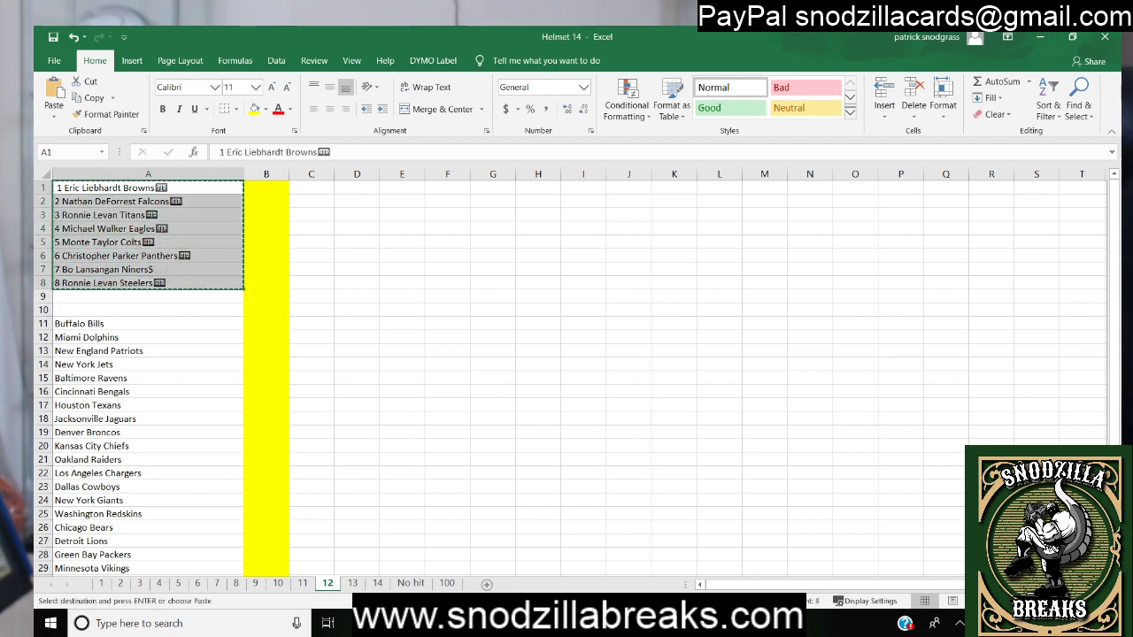
- Roll two dice in the RANDOM.ORG Dice Roller and load the RANDOM.ORG home page in a new tab
mouse_move(541, 623)
left_click(639, 554)
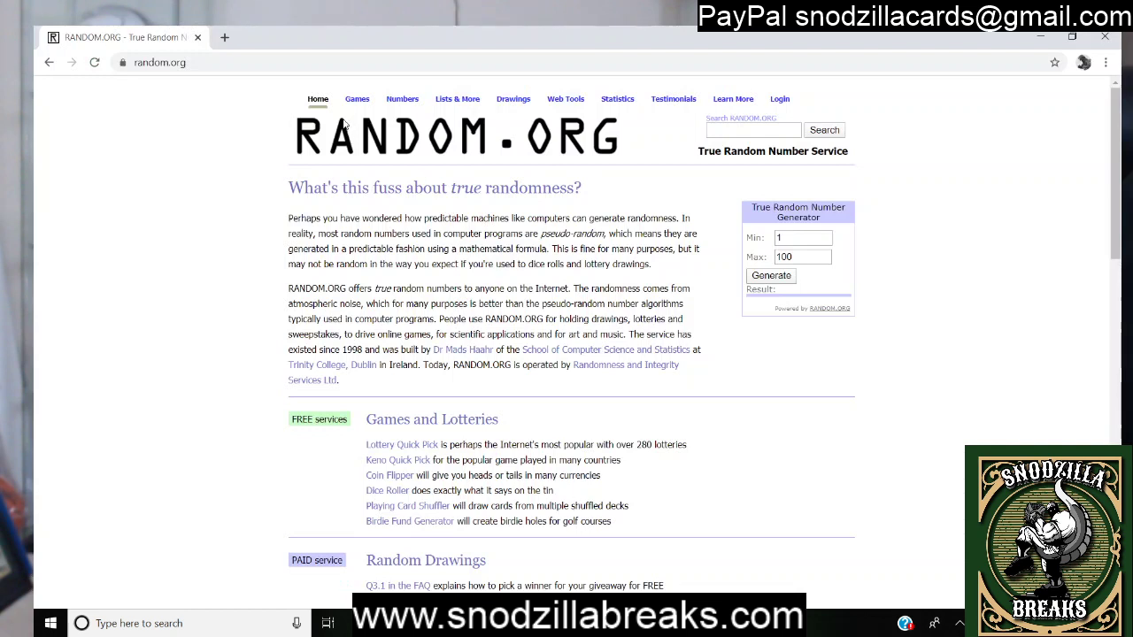
mouse_move(353, 103)
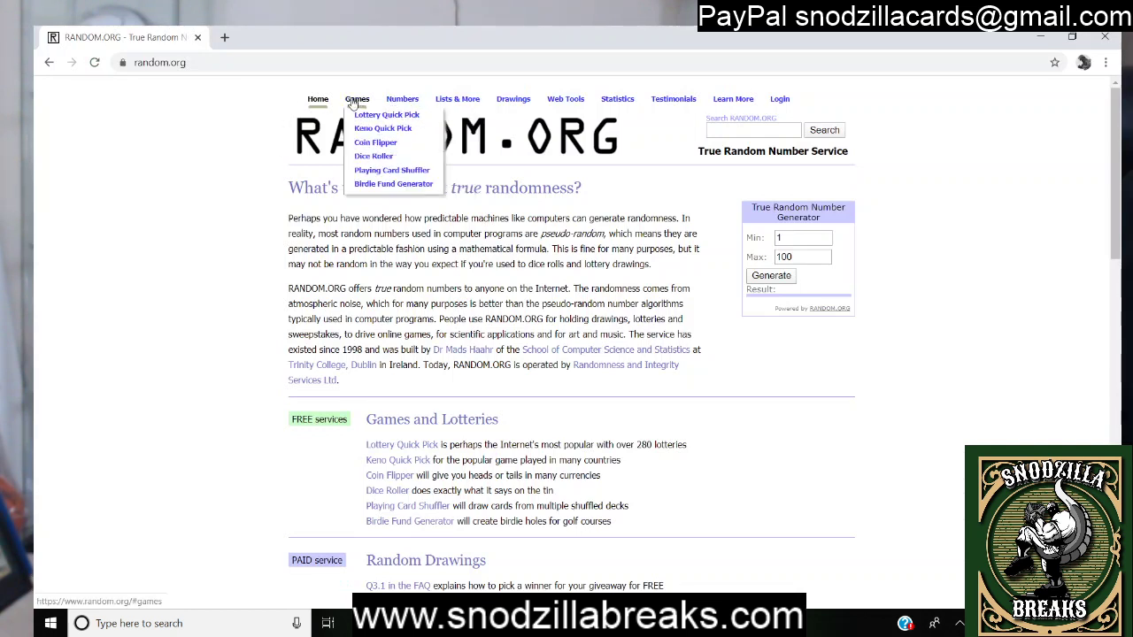
left_click(373, 156)
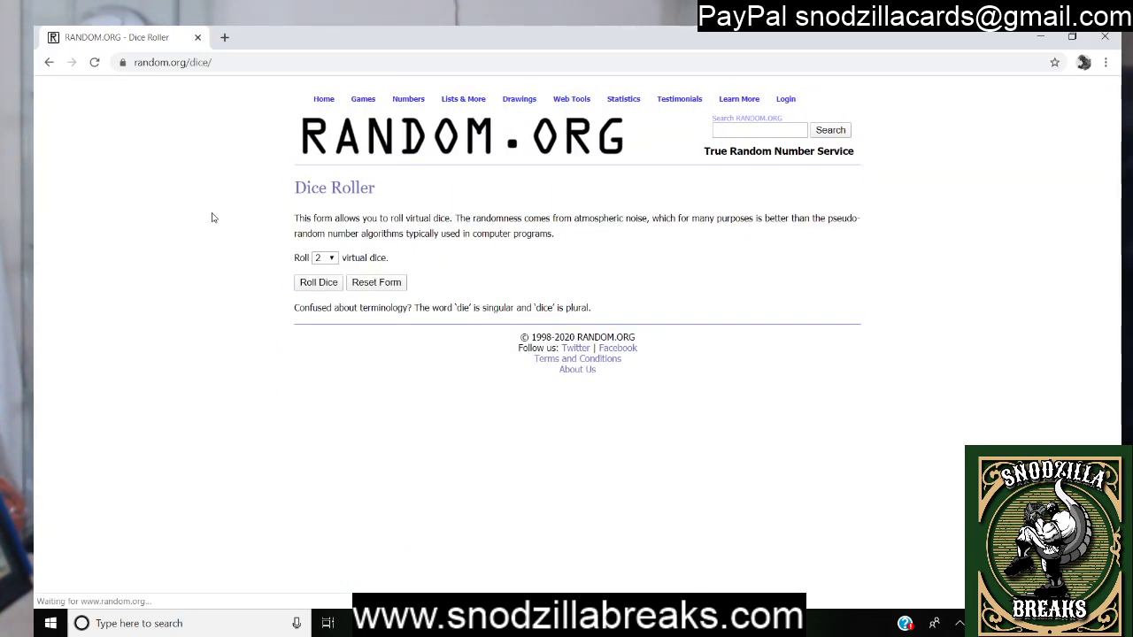
left_click(305, 285)
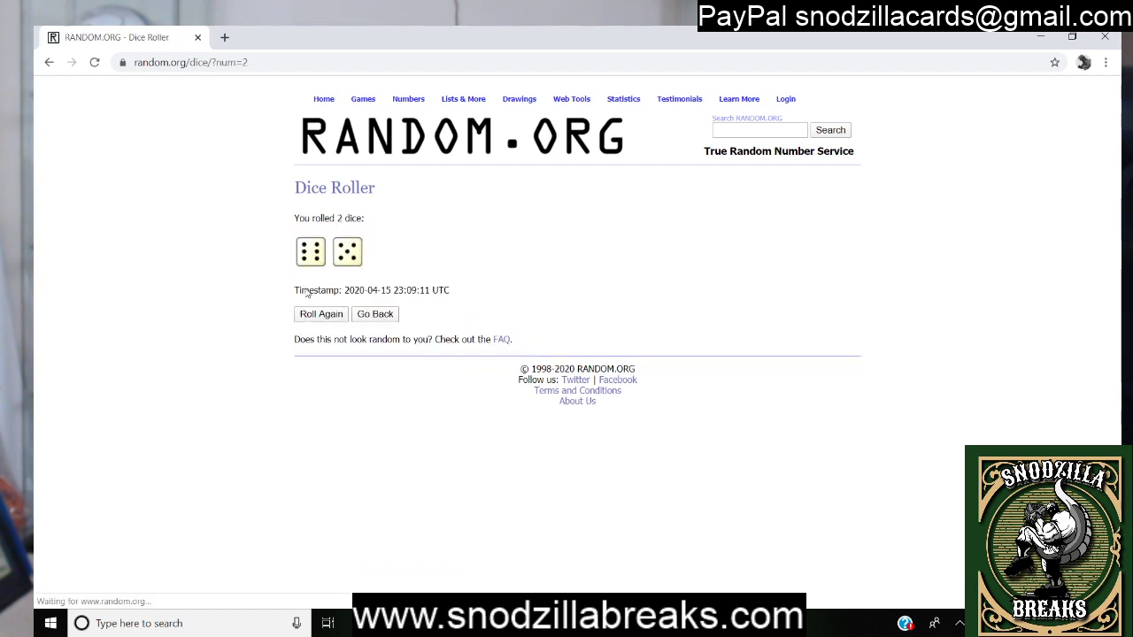
left_click(224, 37)
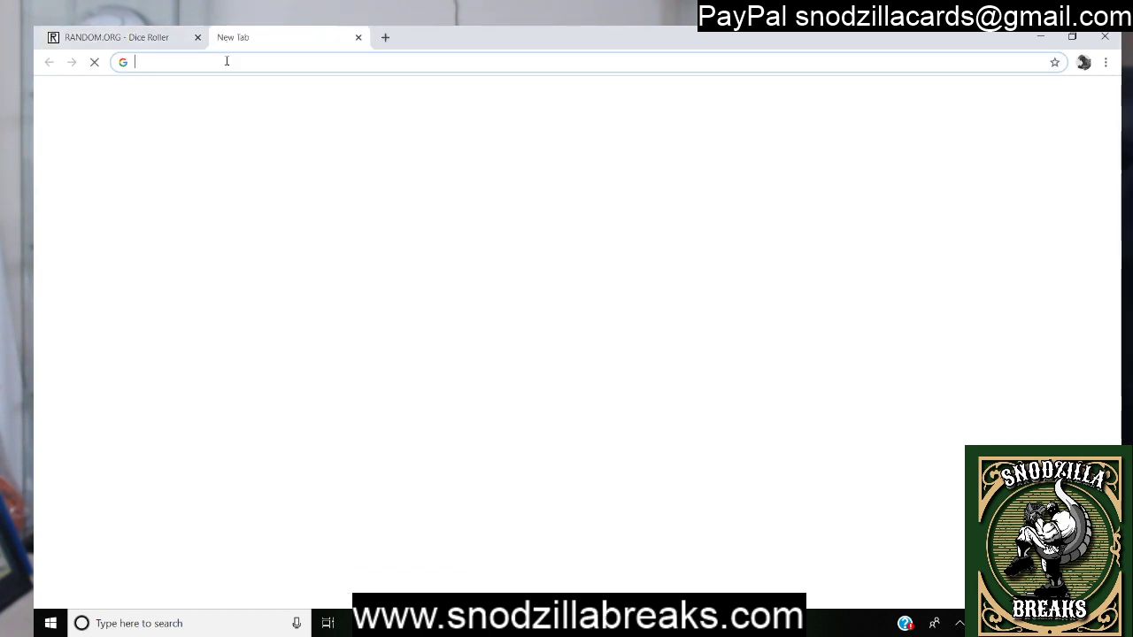
left_click(425, 390)
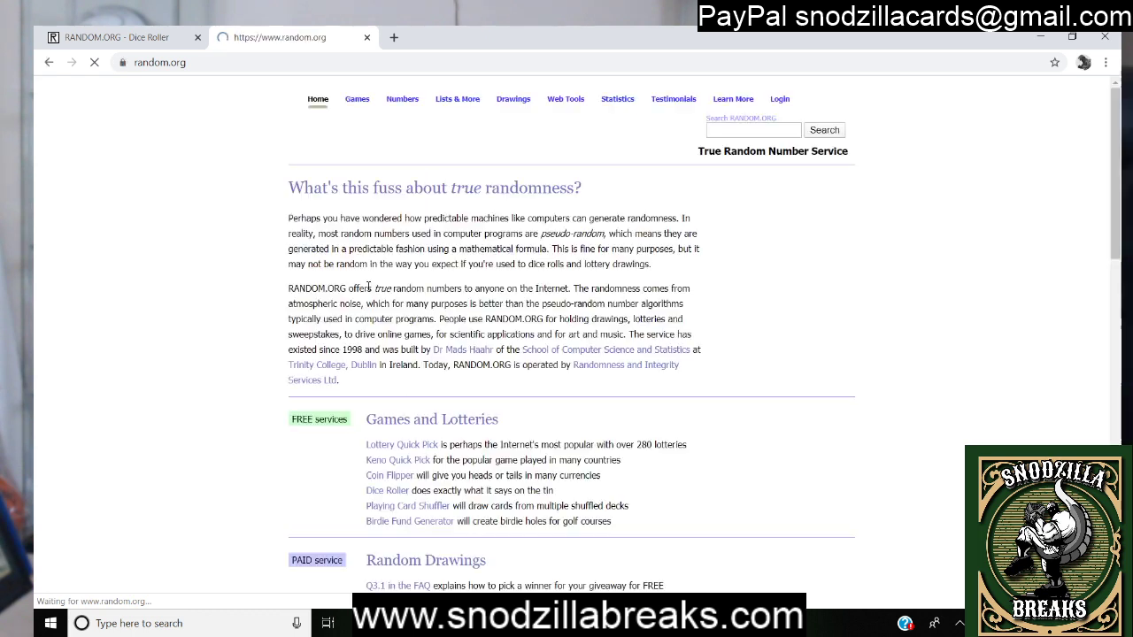
- Paste the eight customer entries into the List Randomizer box and remove the leading space
left_click(467, 115)
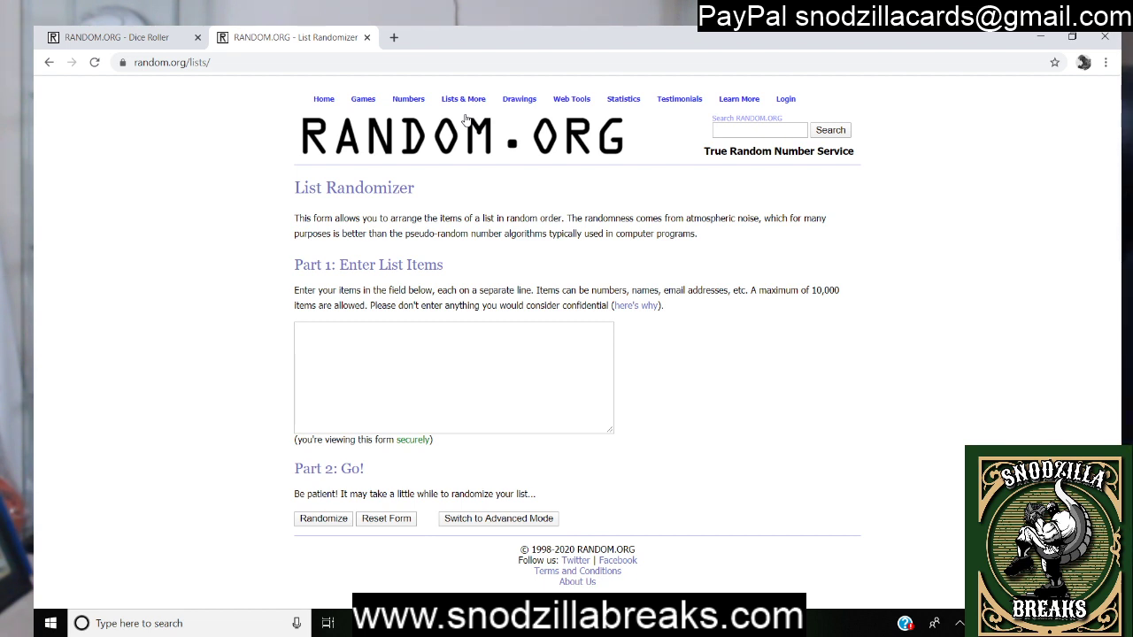
left_click(314, 333)
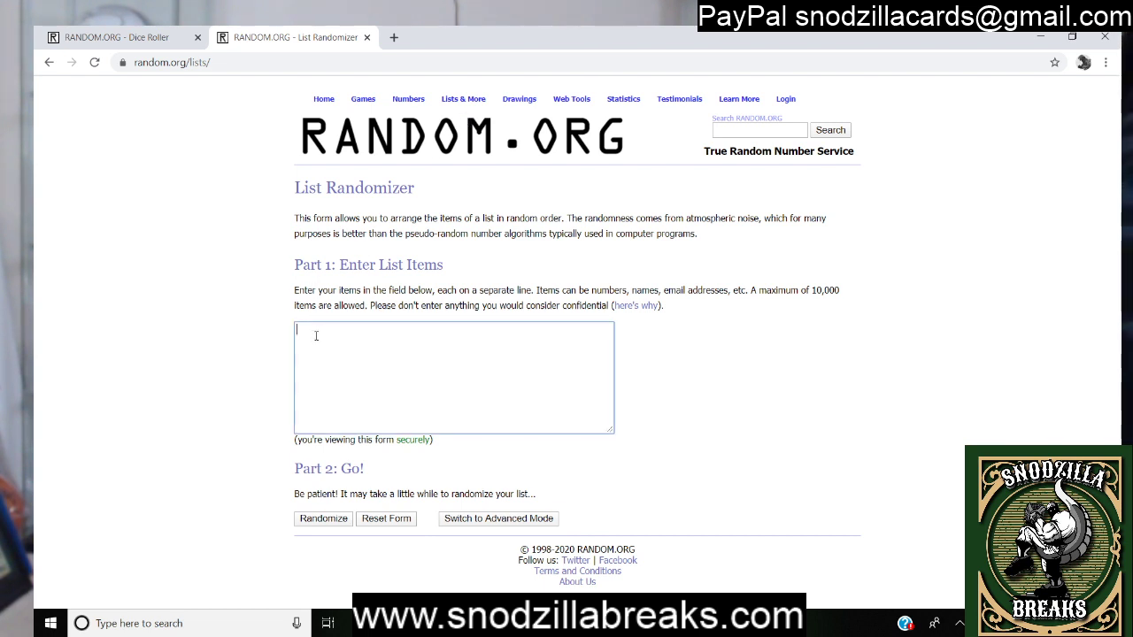
key("ctrl+v")
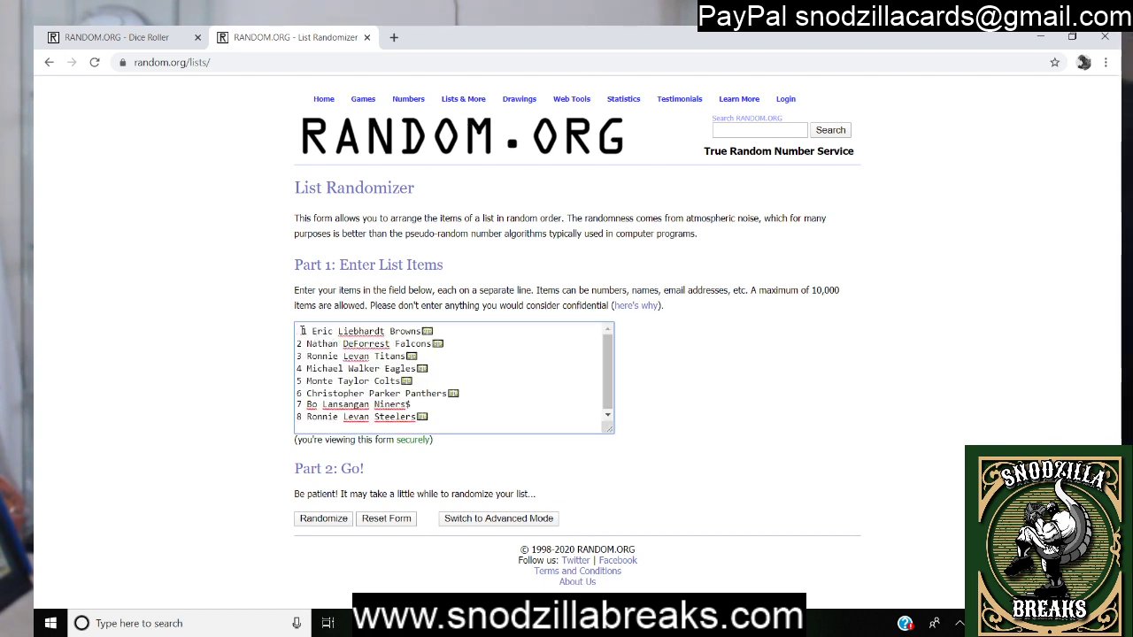
key("BackSpace")
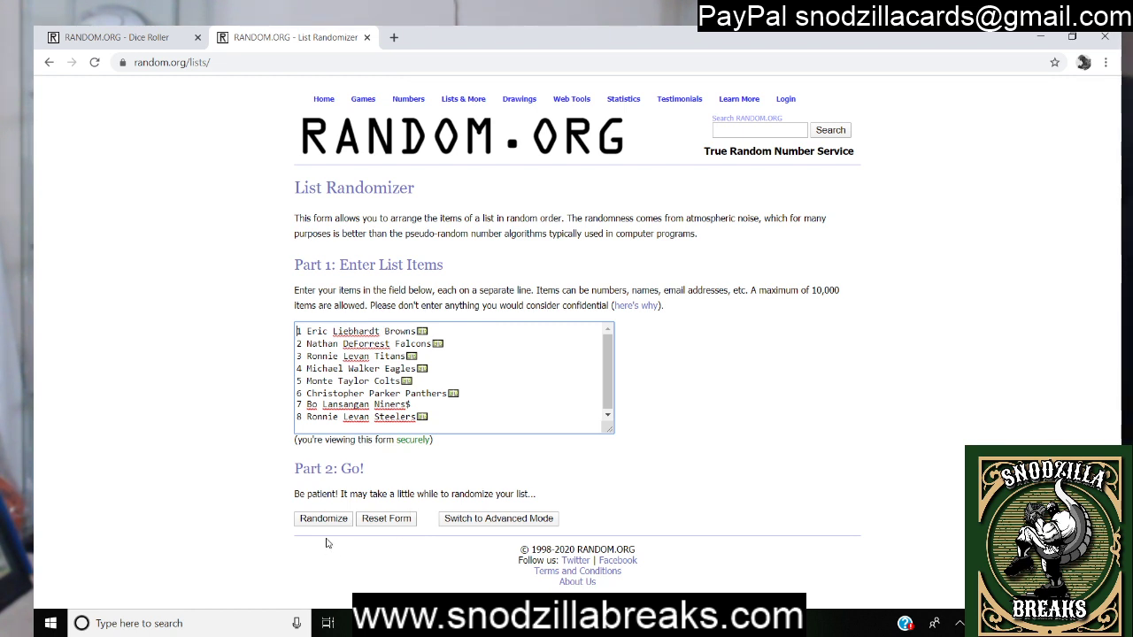
left_click(137, 40)
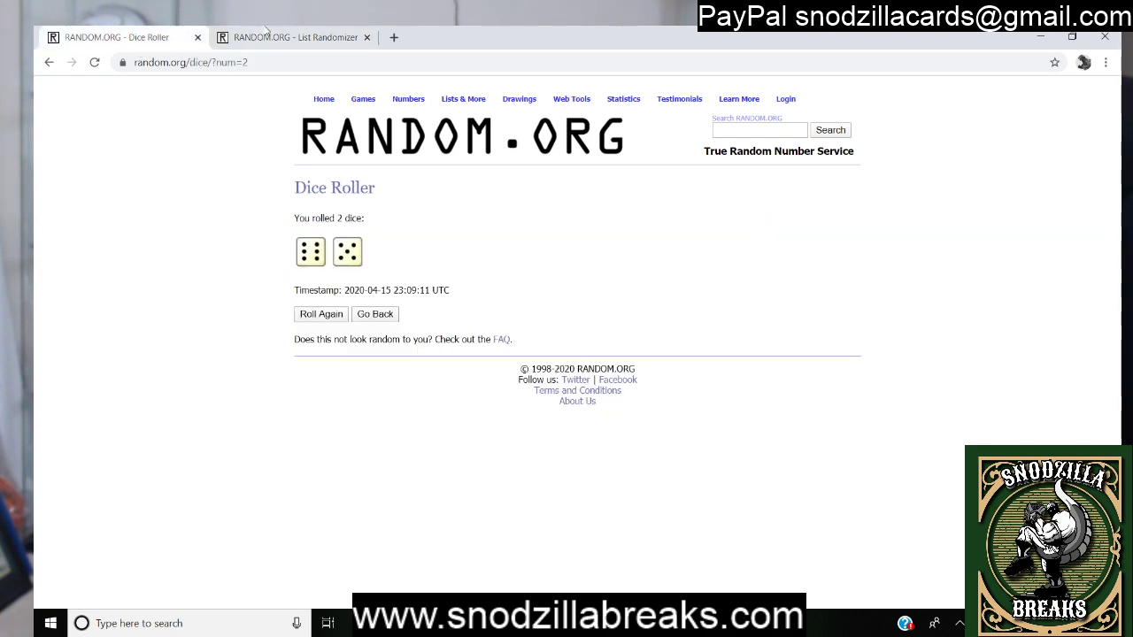
left_click(292, 35)
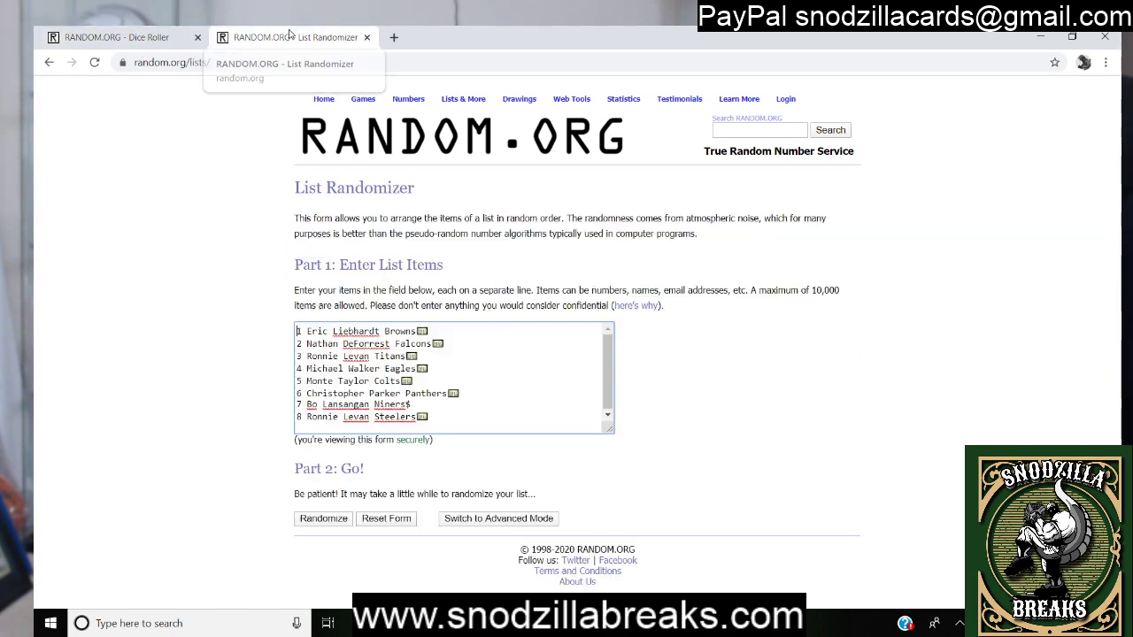
- Randomize the eight-entry list repeatedly, then select the final shuffled order
left_click(332, 524)
left_click(323, 412)
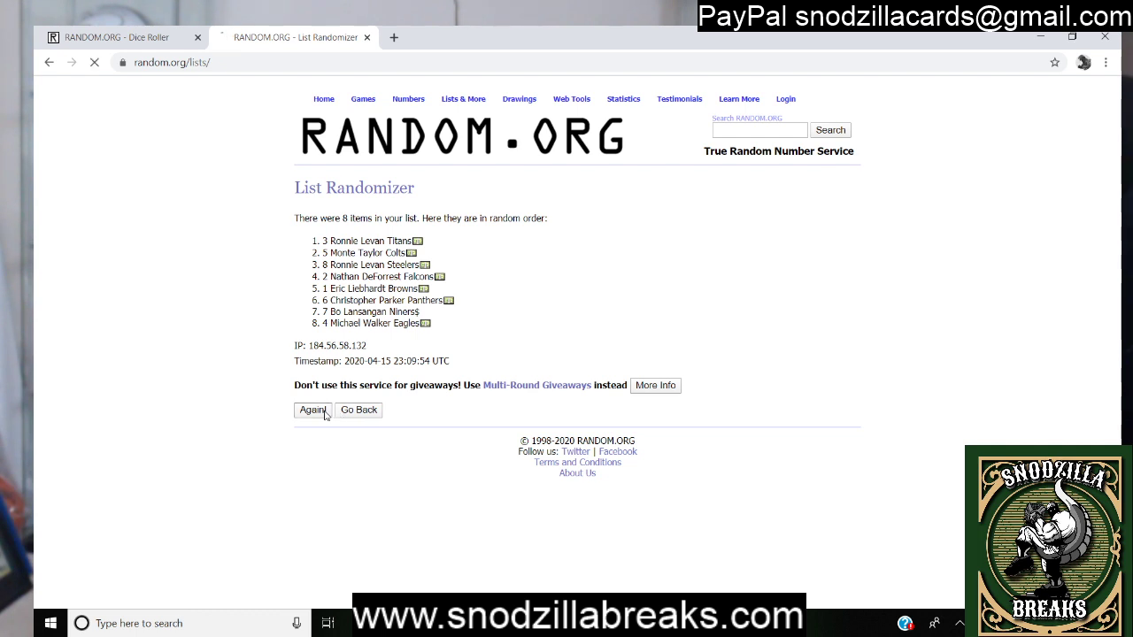
left_click(314, 434)
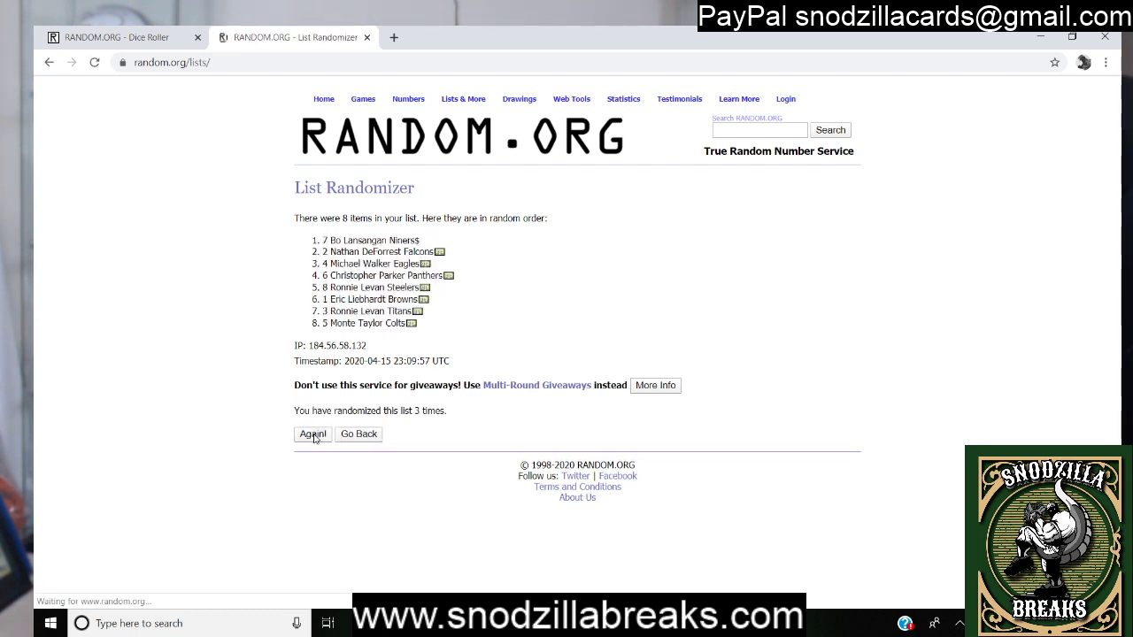
left_click(313, 433)
left_click(313, 433)
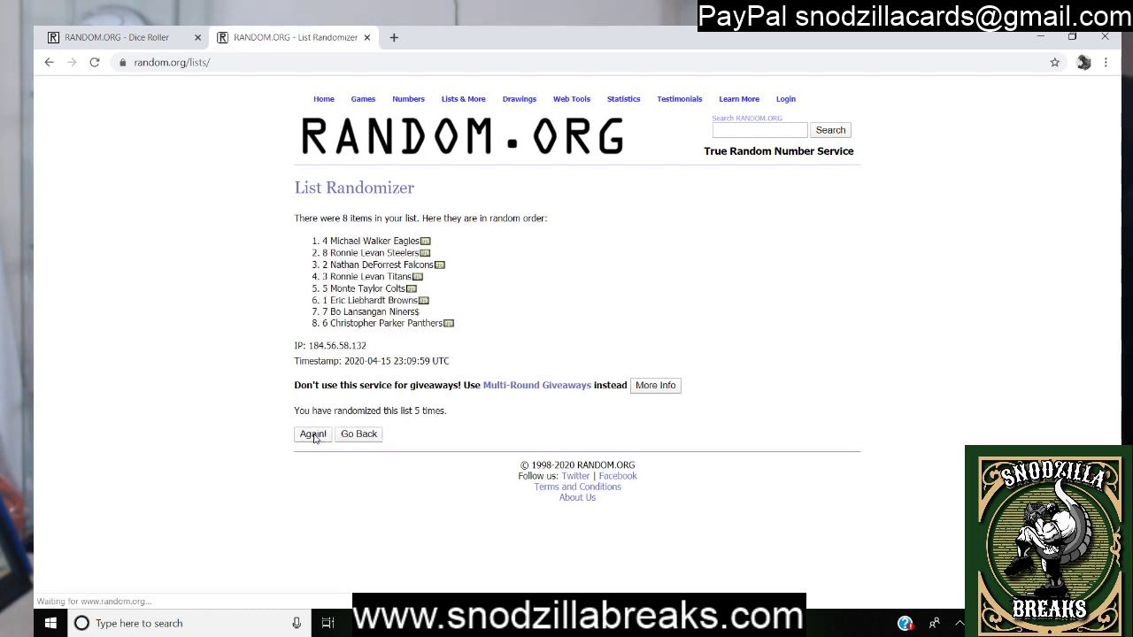
left_click(313, 434)
left_click(313, 433)
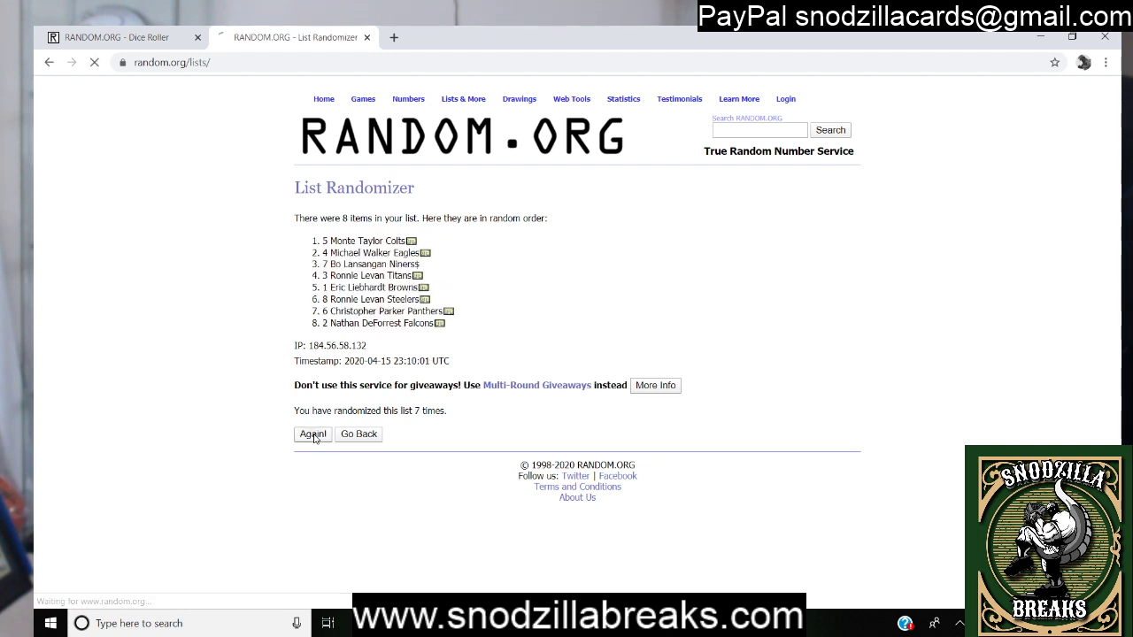
left_click(313, 434)
left_click(313, 434)
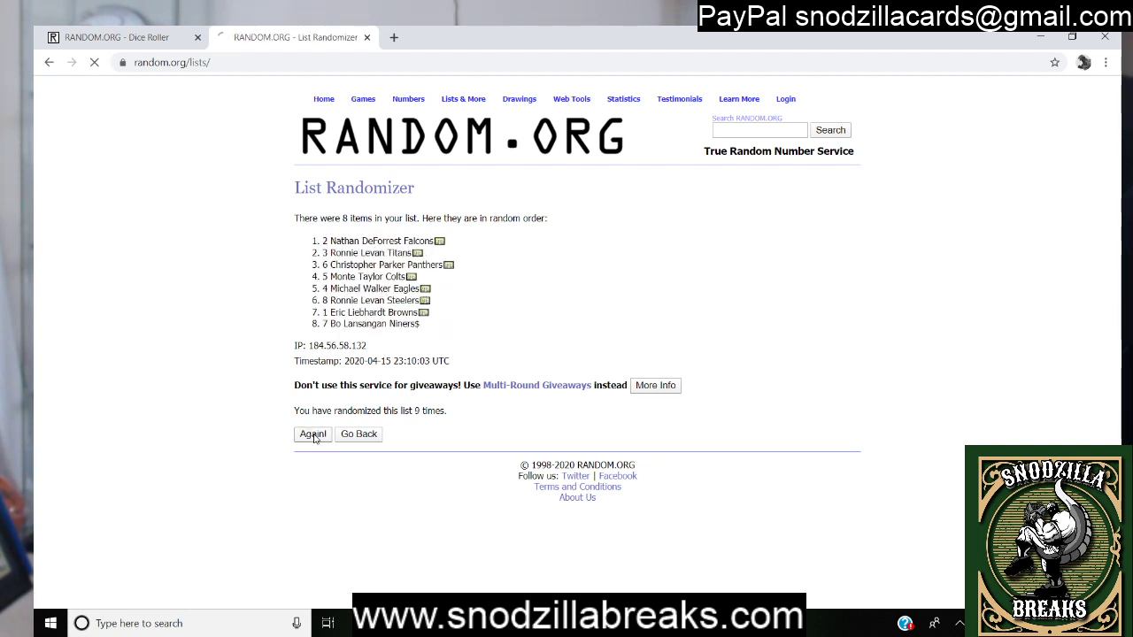
left_click(313, 434)
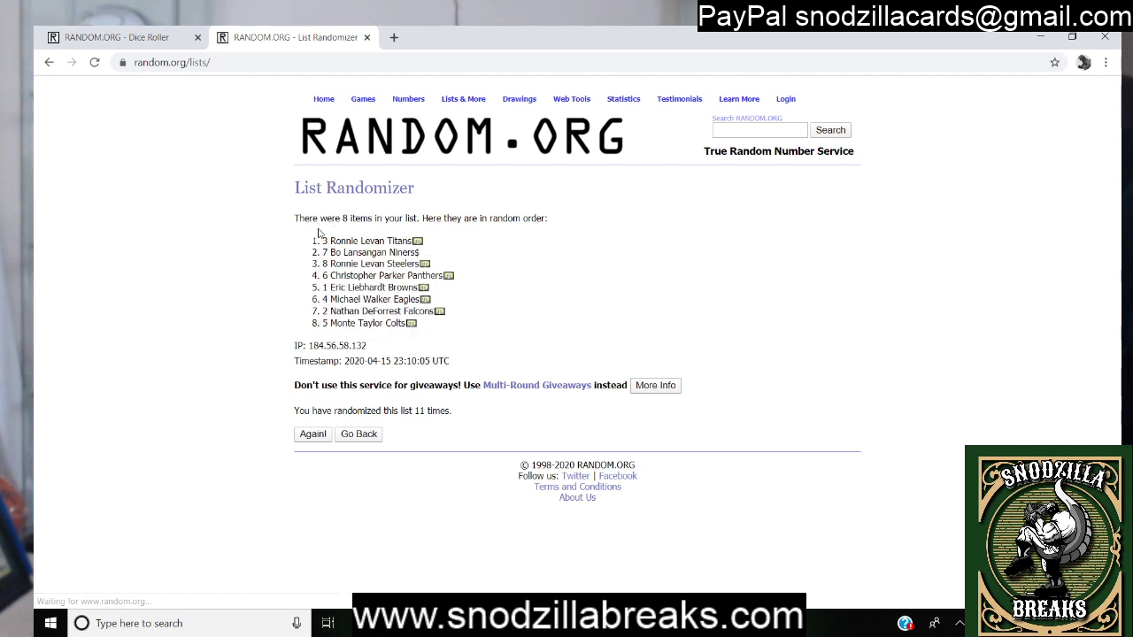
left_click_drag(320, 233, 447, 326)
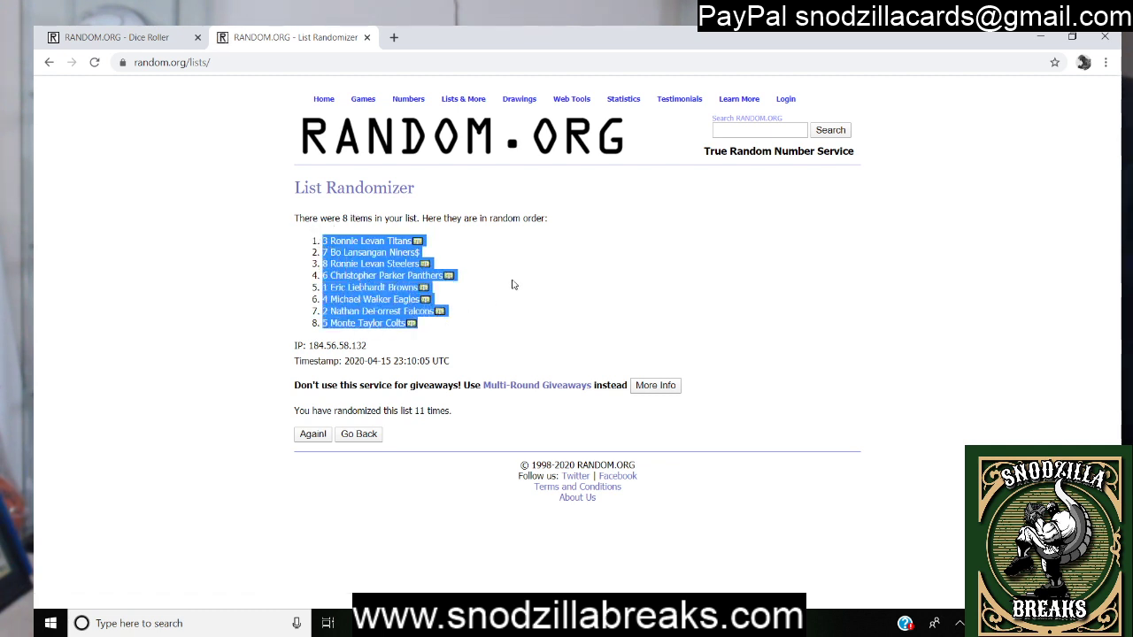
- Widen column C, paste the shuffled list into C1 and fill it down to C24
key("alt+Tab")
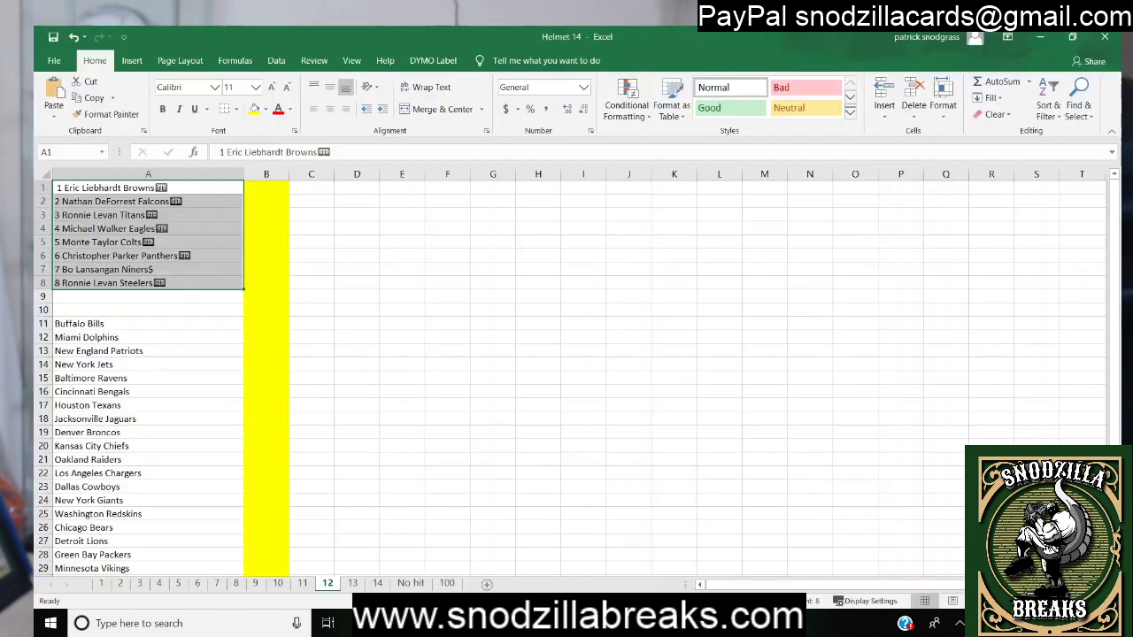
left_click_drag(339, 174, 348, 174)
right_click(339, 189)
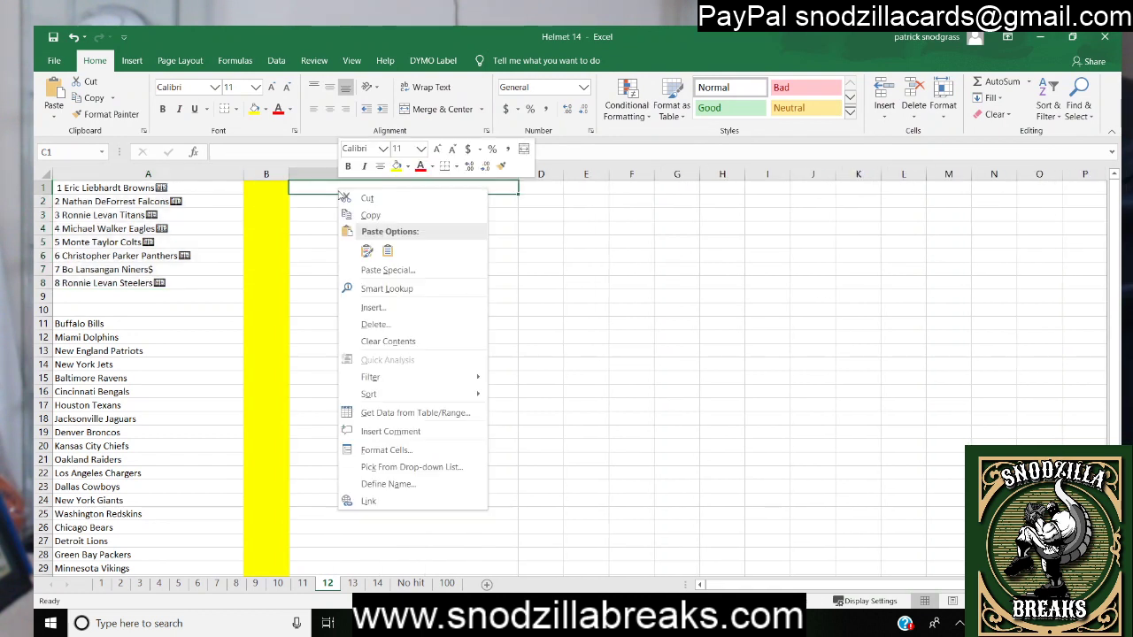
left_click(390, 250)
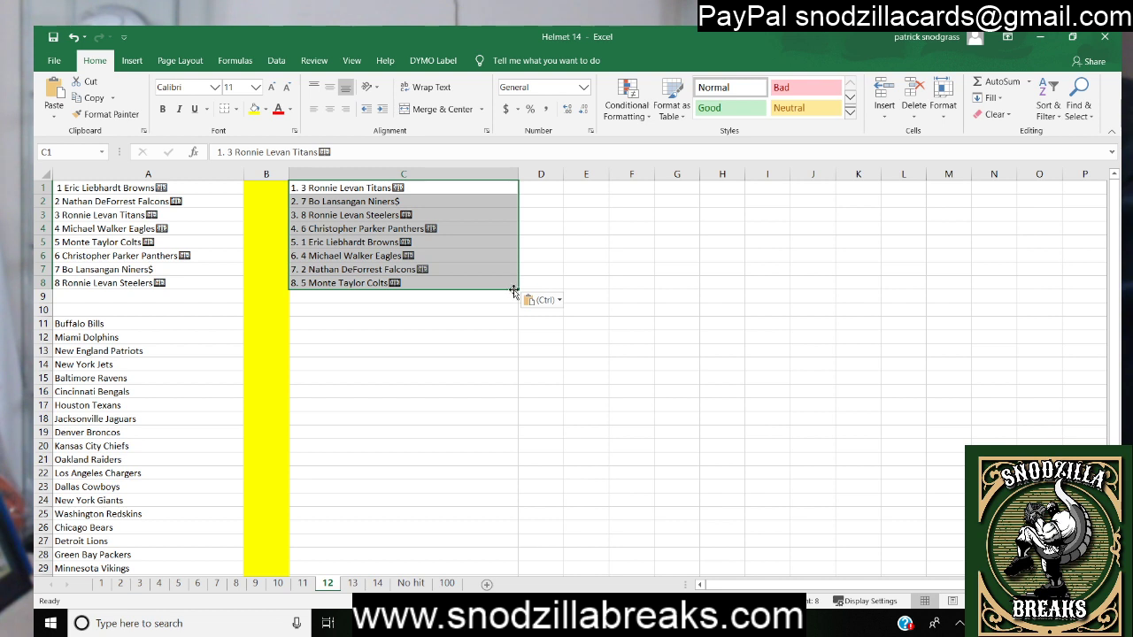
left_click_drag(518, 290, 486, 503)
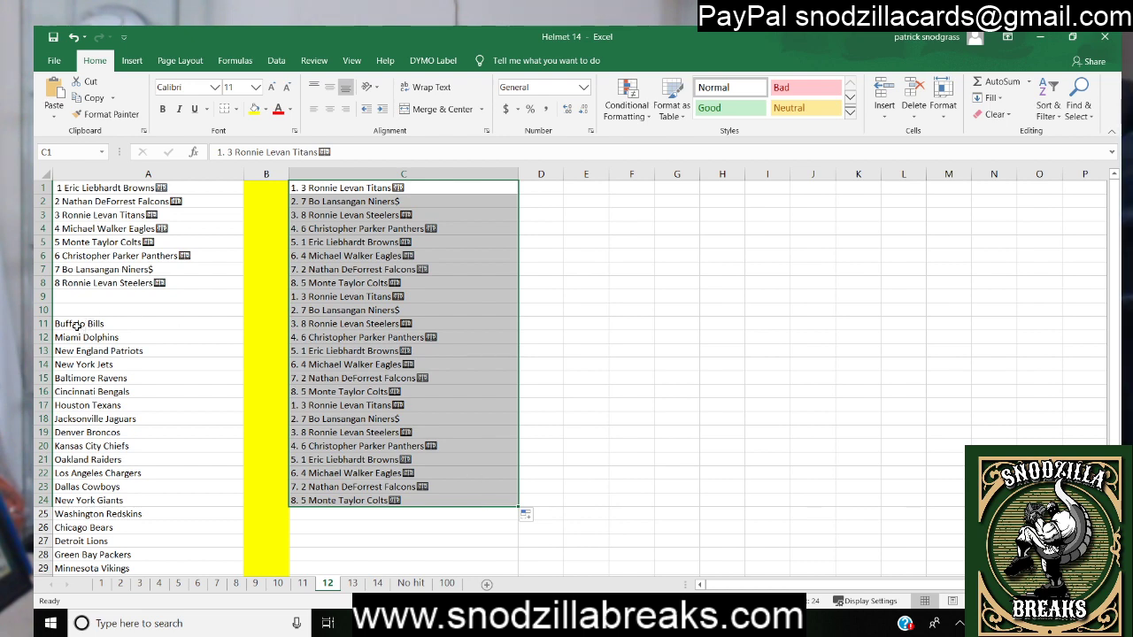
- Copy the 24 NFL team names from column A
left_click_drag(77, 325, 105, 555)
key("ctrl+c")
left_click(544, 623)
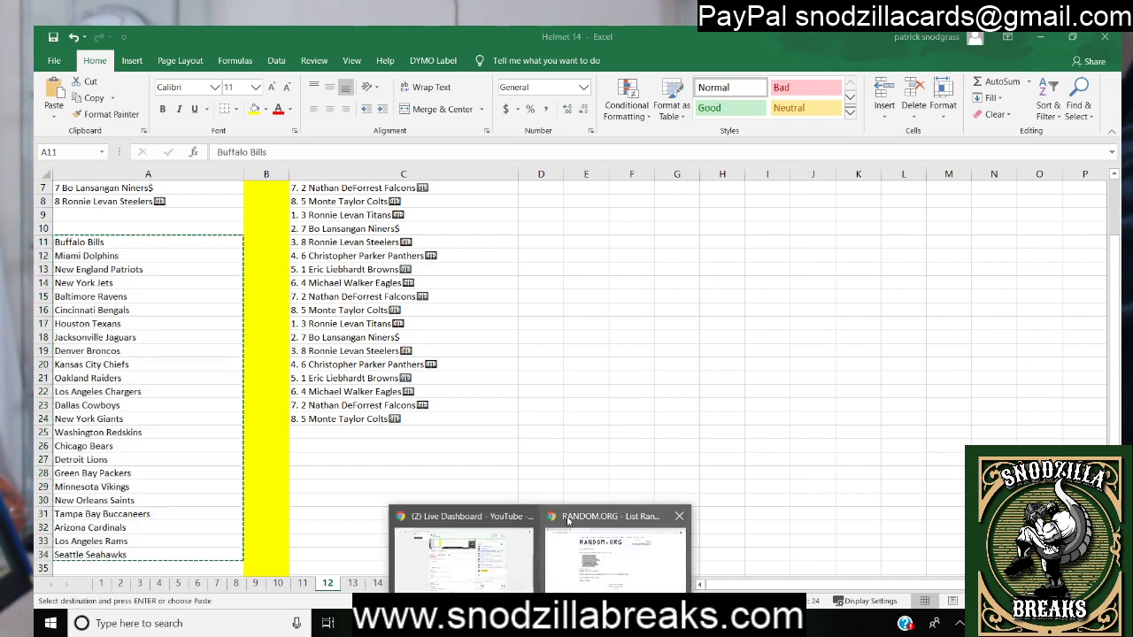
- Open the List Randomizer in a new RANDOM.ORG tab and paste in the 24 team names
left_click(571, 522)
key("ctrl+t")
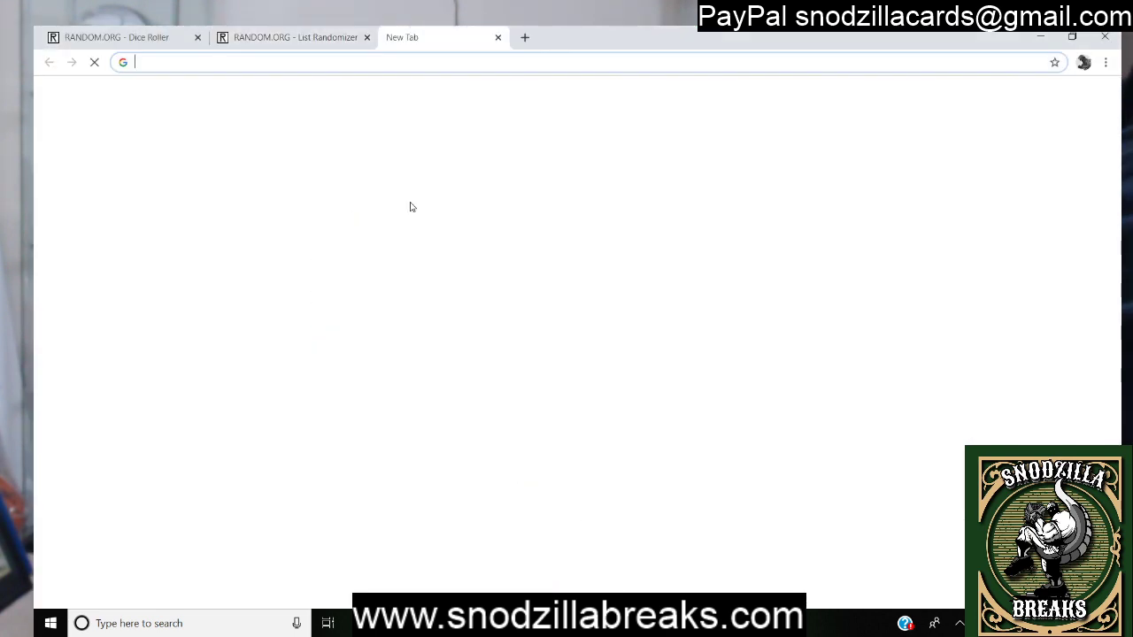
left_click(425, 376)
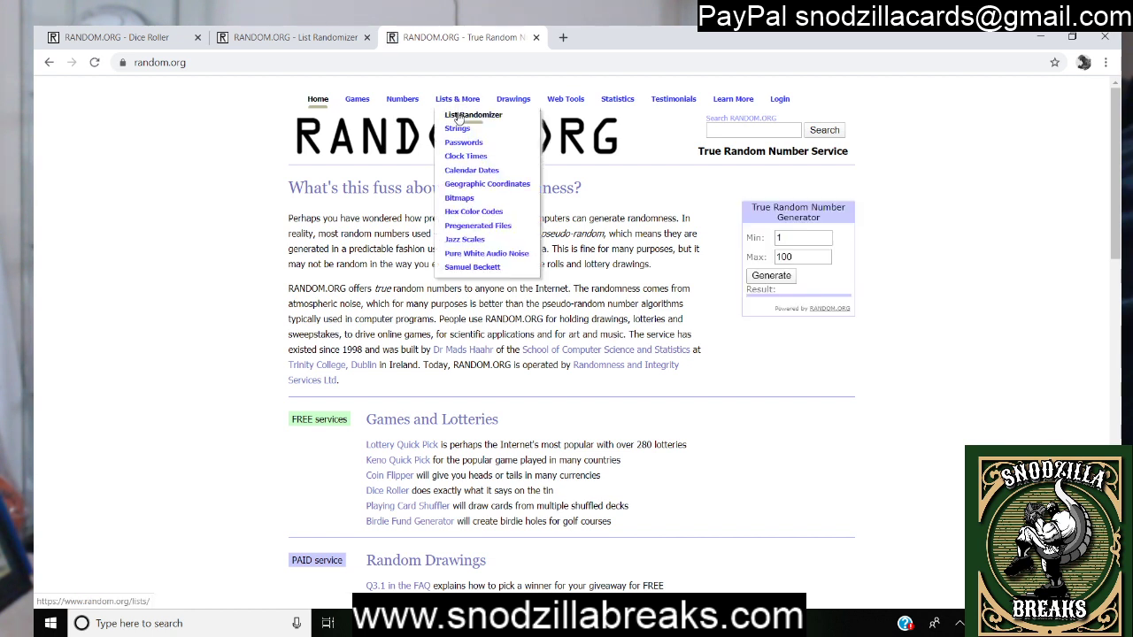
left_click(457, 116)
left_click(374, 359)
key("ctrl+v")
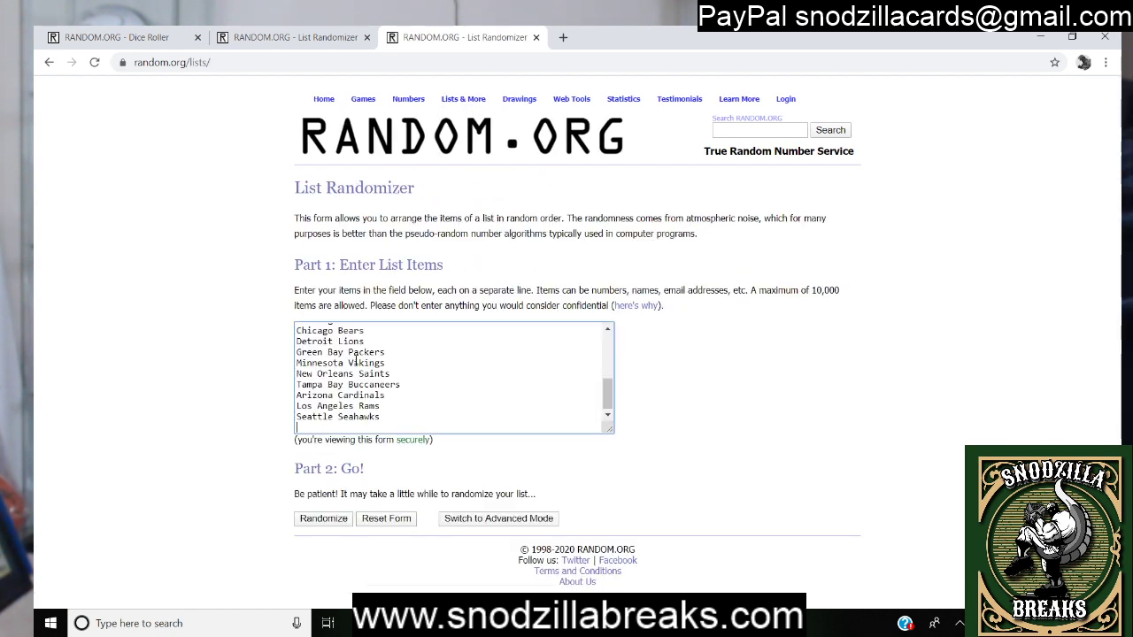
scroll(609, 354, "up", 2)
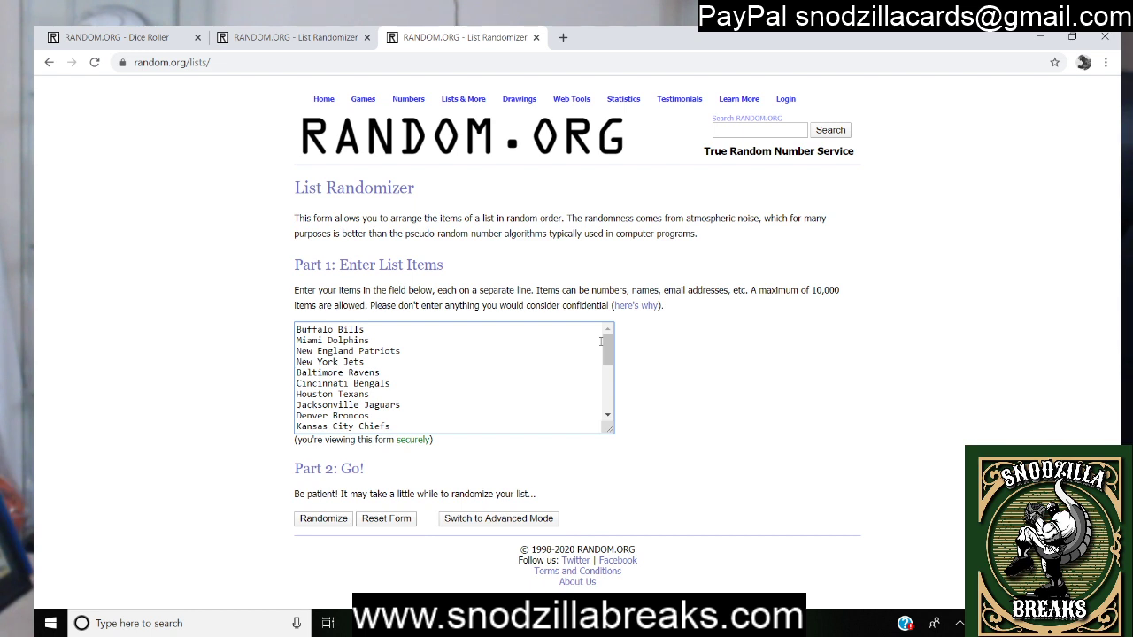
left_click(607, 420)
left_click(607, 420)
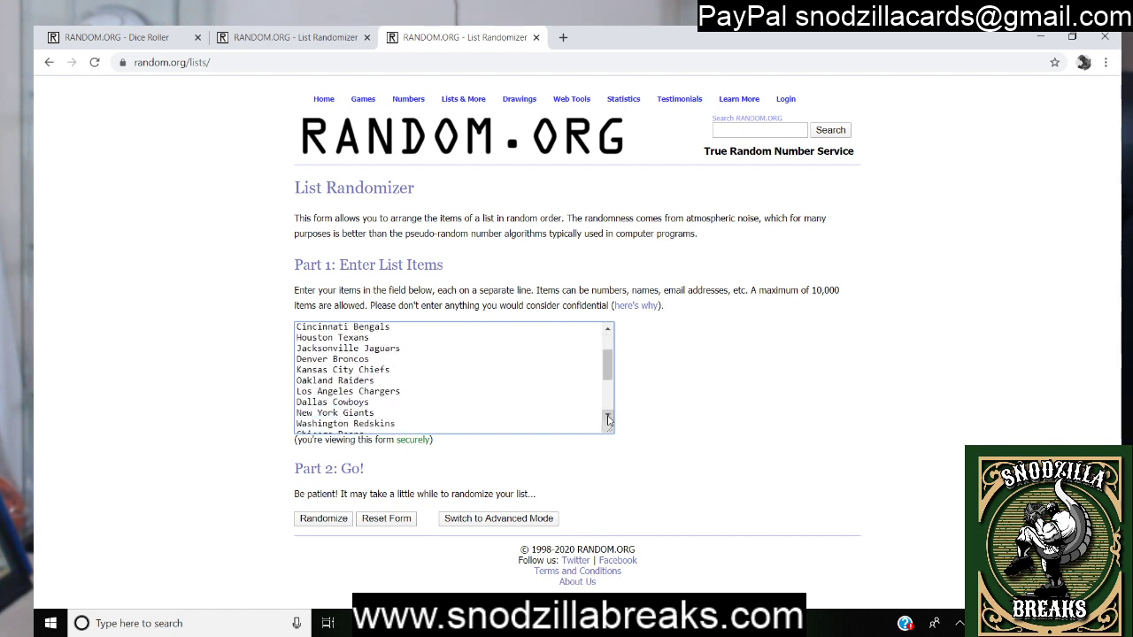
left_click(607, 420)
left_click(607, 419)
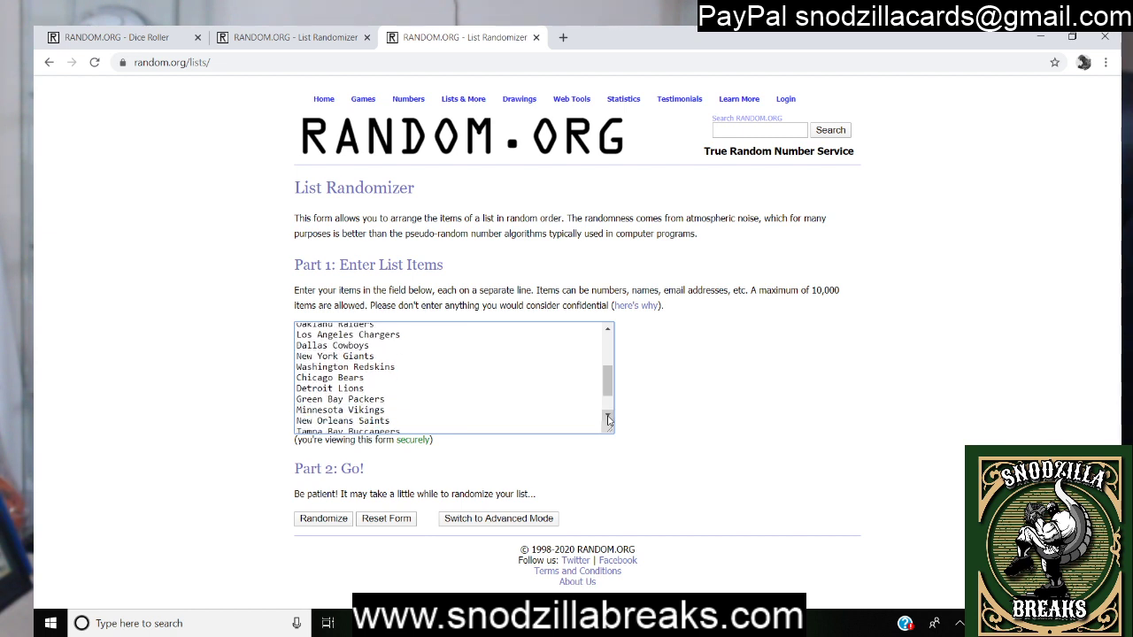
left_click(607, 419)
left_click(607, 419)
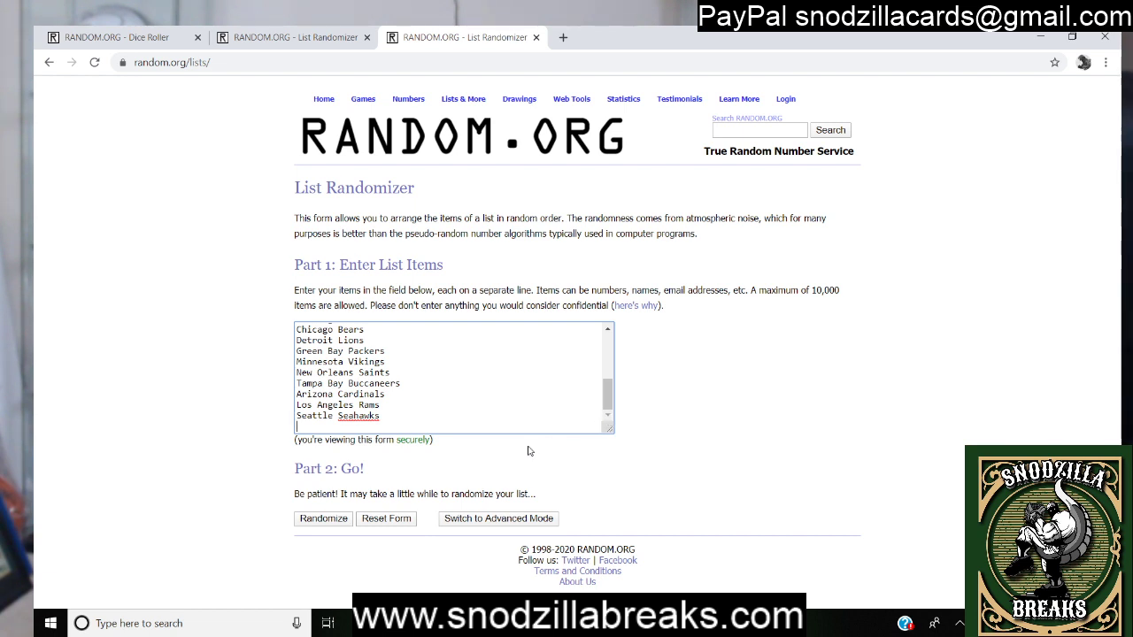
- Randomize the 24 teams eleven times and select the final shuffled order
left_click(320, 519)
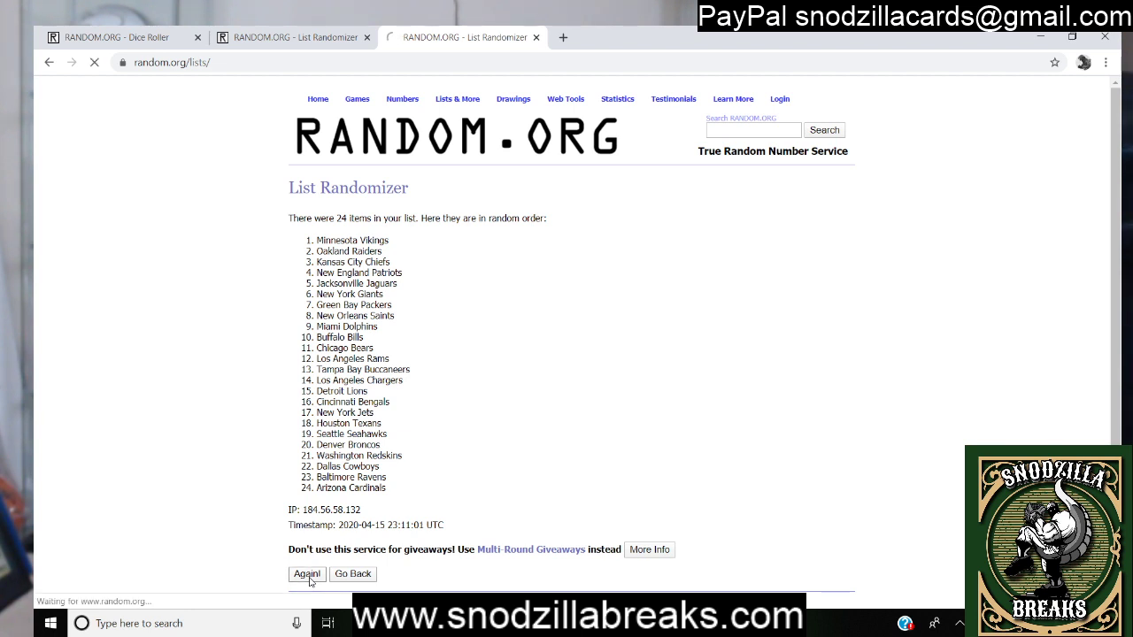
left_click(307, 574)
left_click(307, 598)
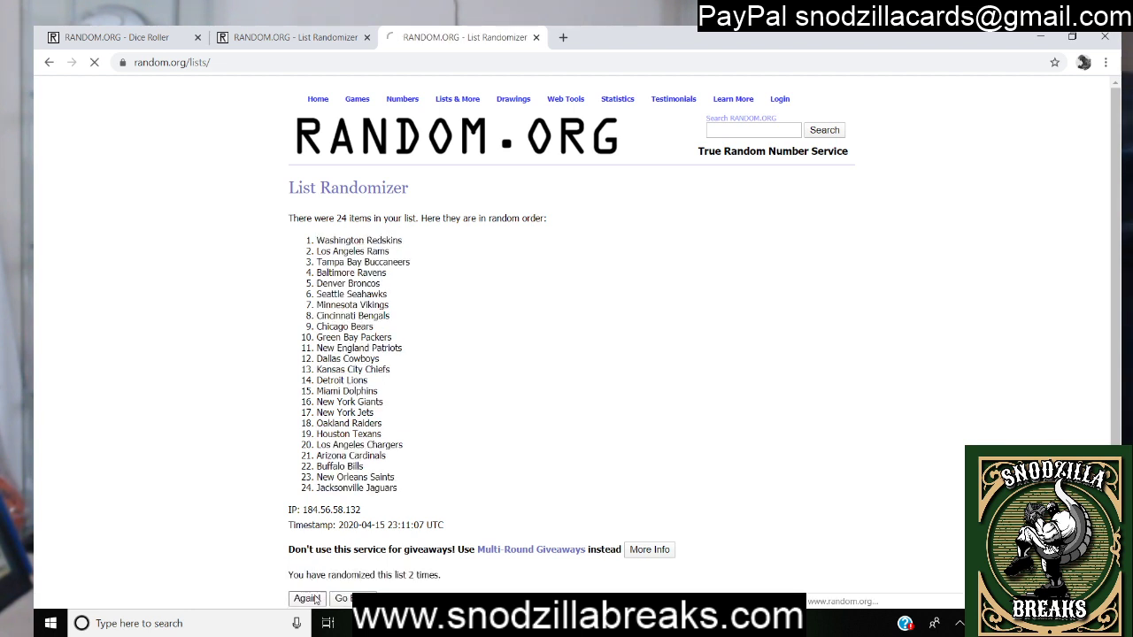
left_click(307, 598)
left_click(307, 598)
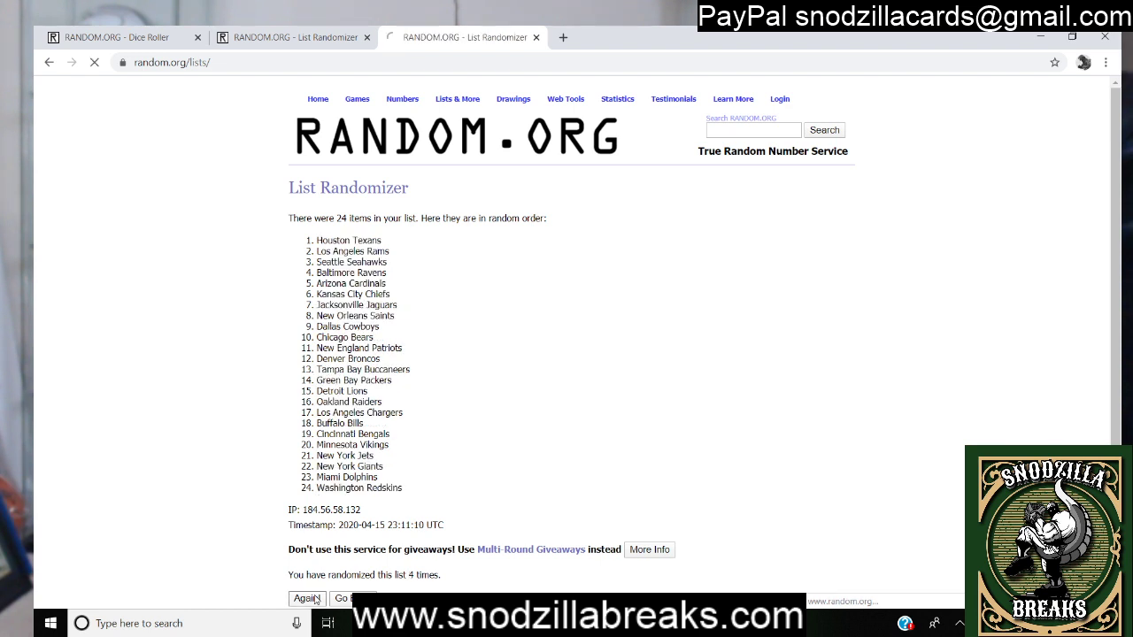
left_click(307, 598)
left_click(308, 598)
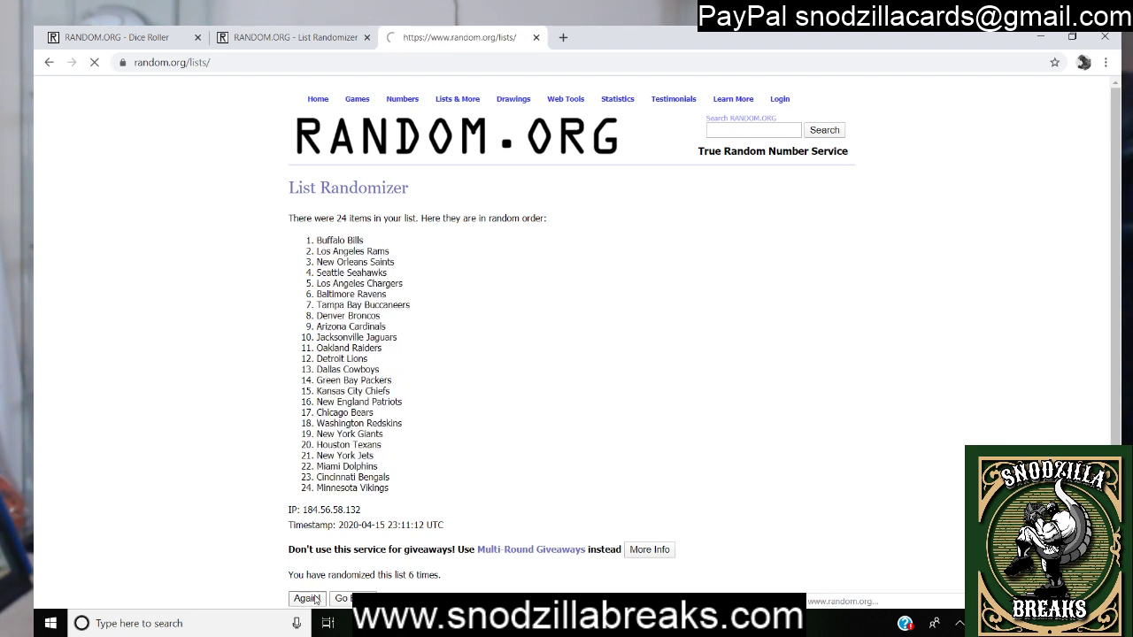
left_click(316, 599)
left_click(316, 599)
right_click(316, 599)
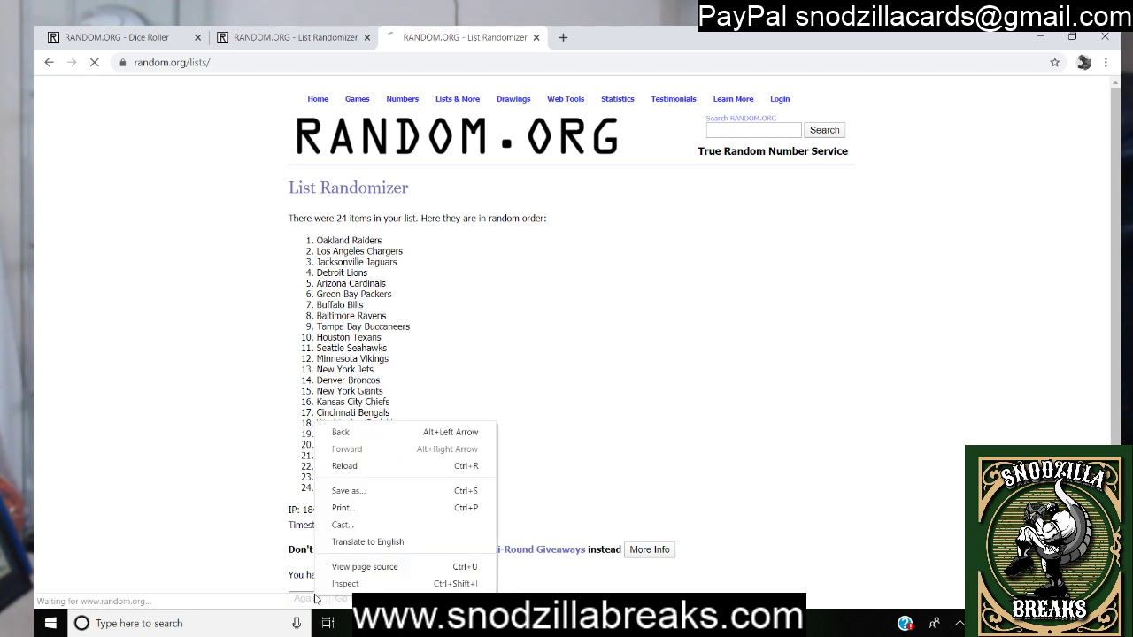
left_click(314, 600)
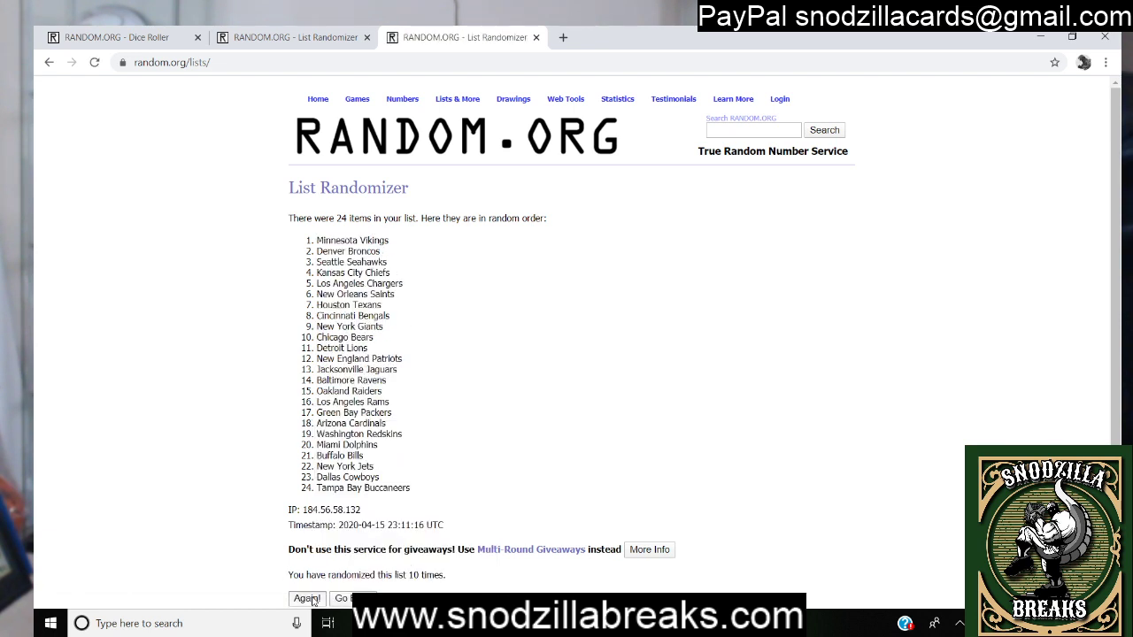
left_click(309, 599)
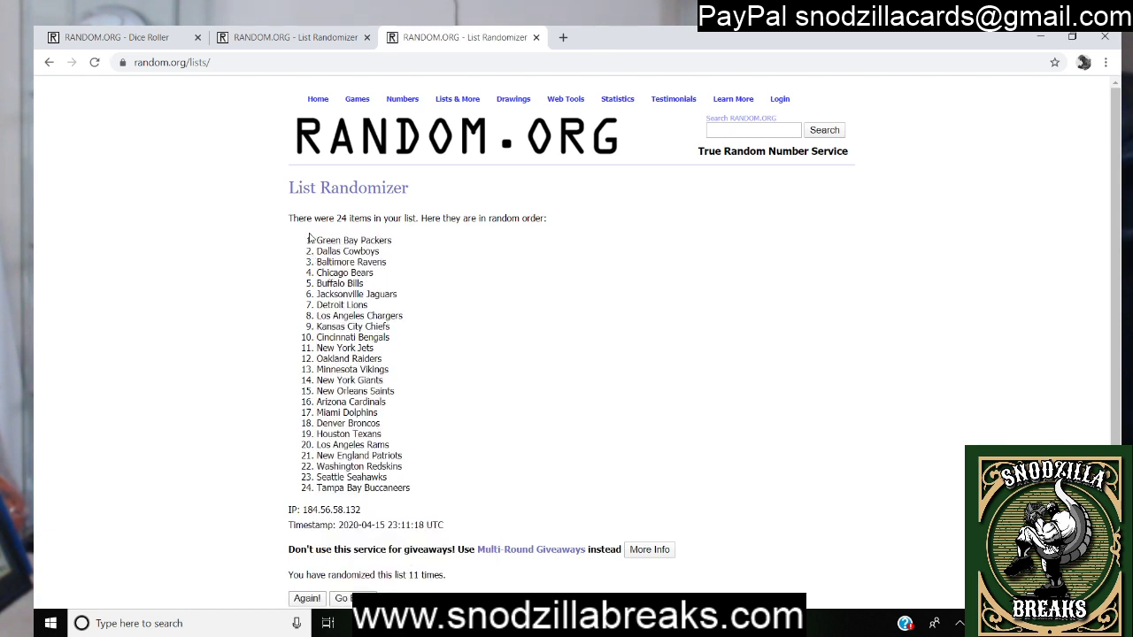
left_click_drag(309, 237, 425, 488)
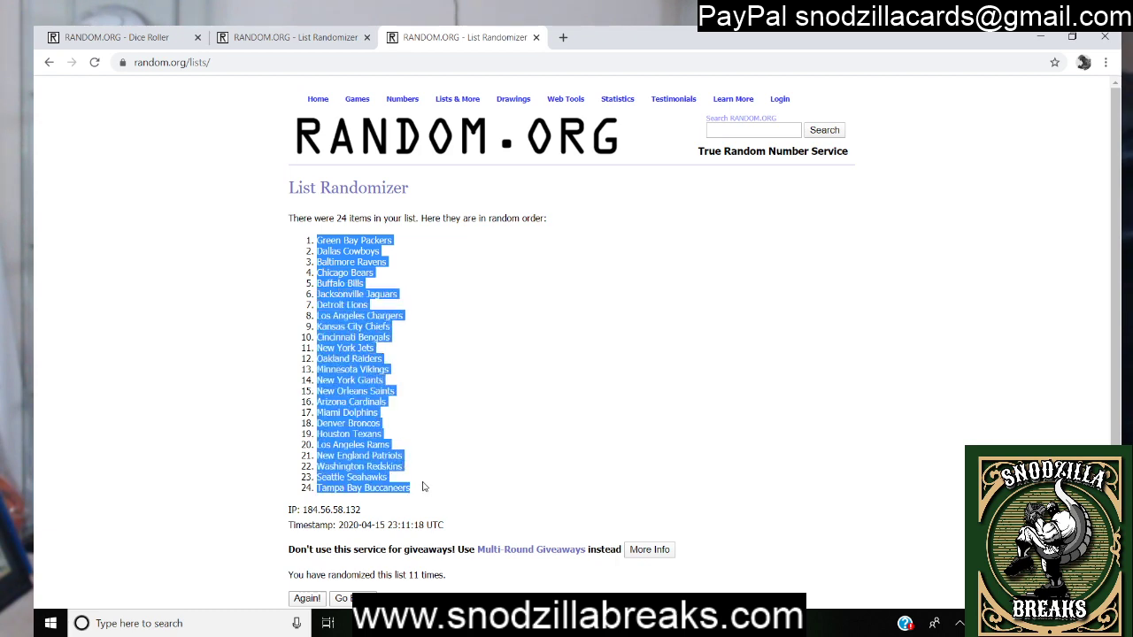
- Widen column D and paste the shuffled team list starting at D1
key("alt+Tab")
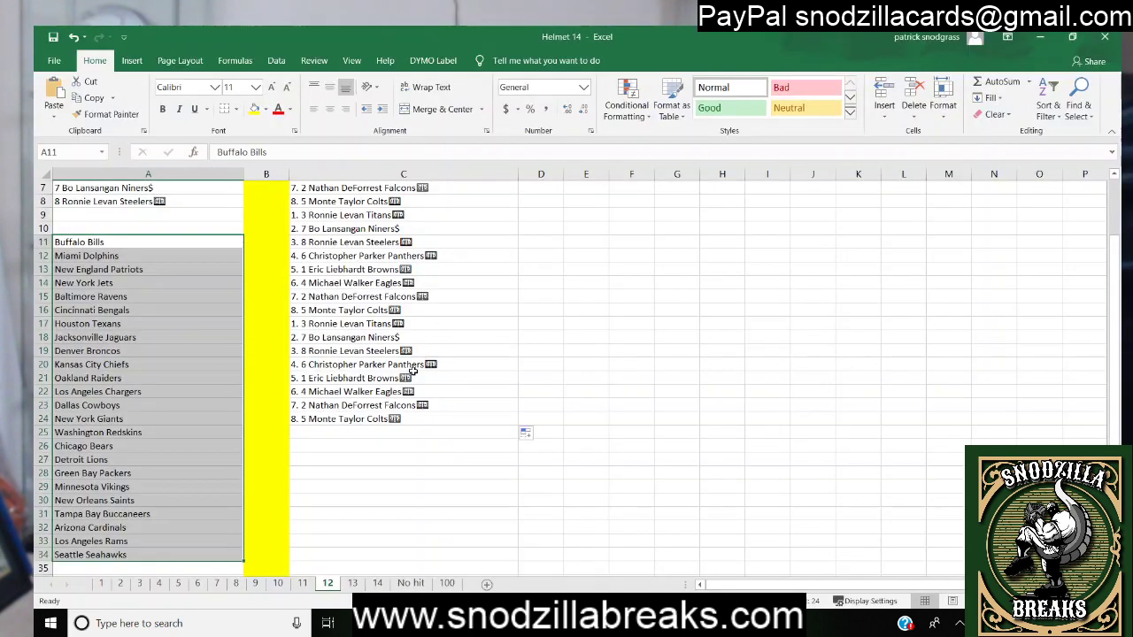
key("ctrl+Tab")
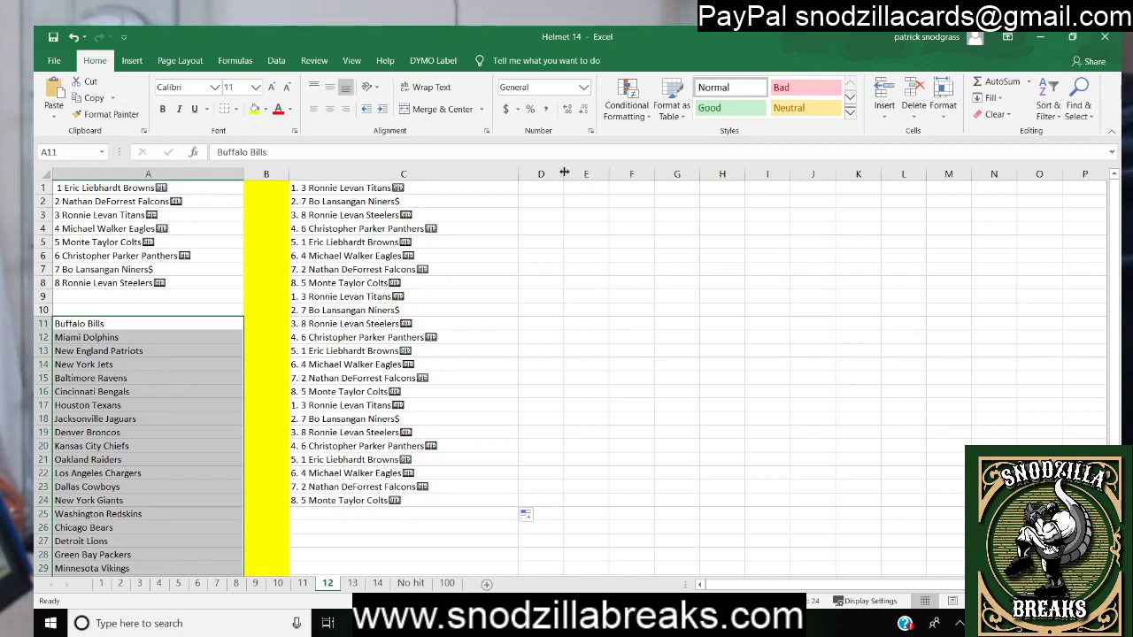
left_click_drag(564, 173, 718, 173)
right_click(574, 188)
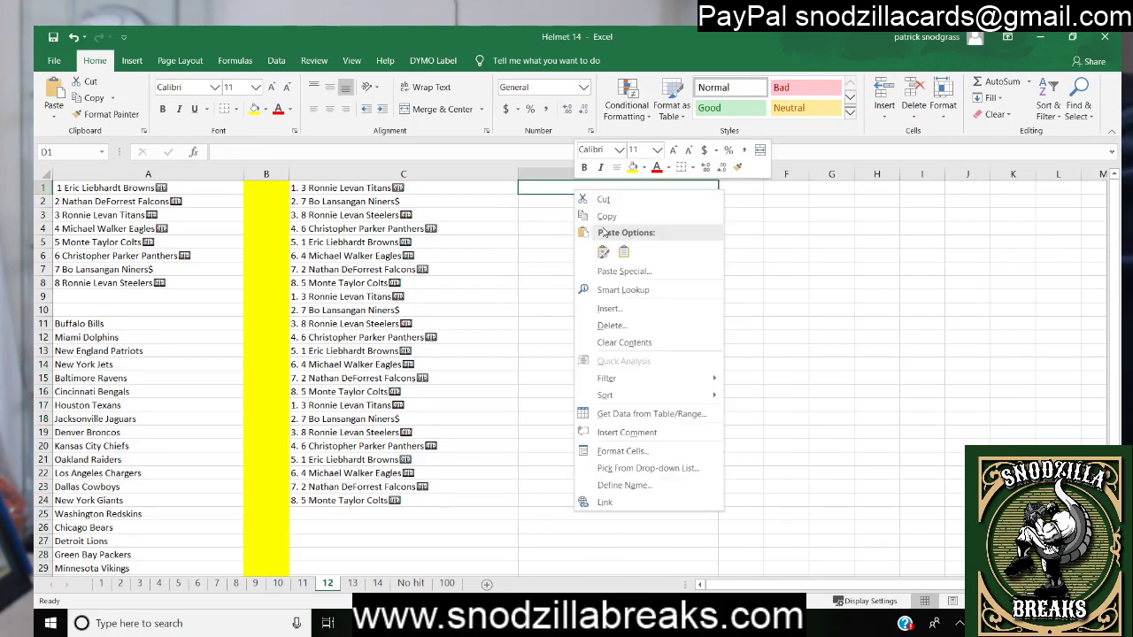
left_click(623, 252)
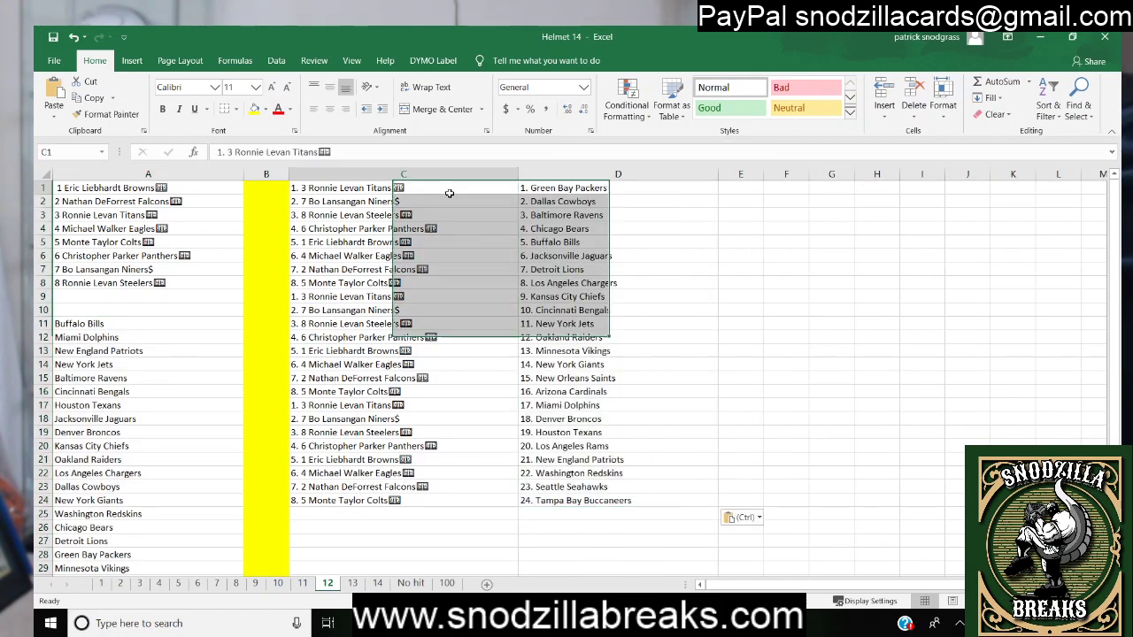
- Step through each customer in C1 to C24 alongside its column D team
left_click(496, 183)
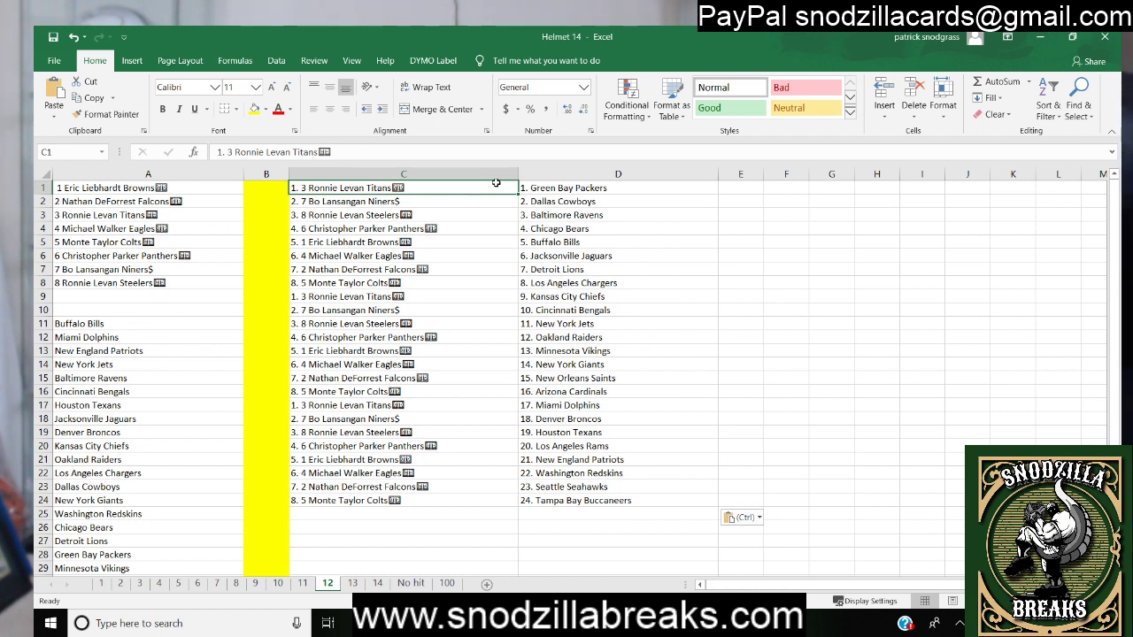
key("Down")
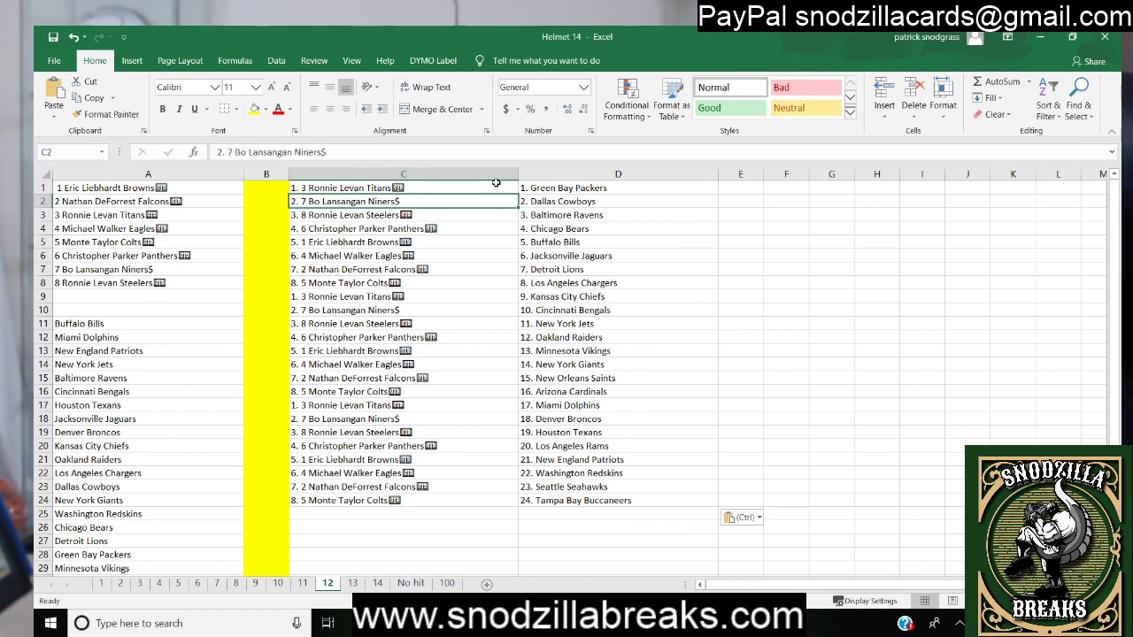
key("Down")
key("Down")
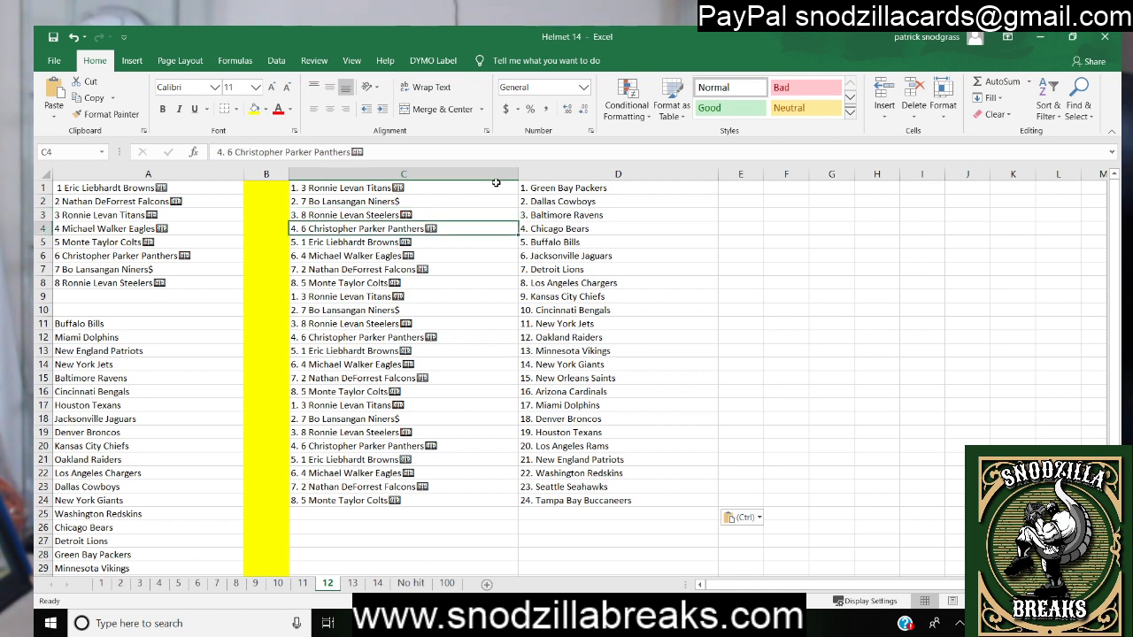
key("Down")
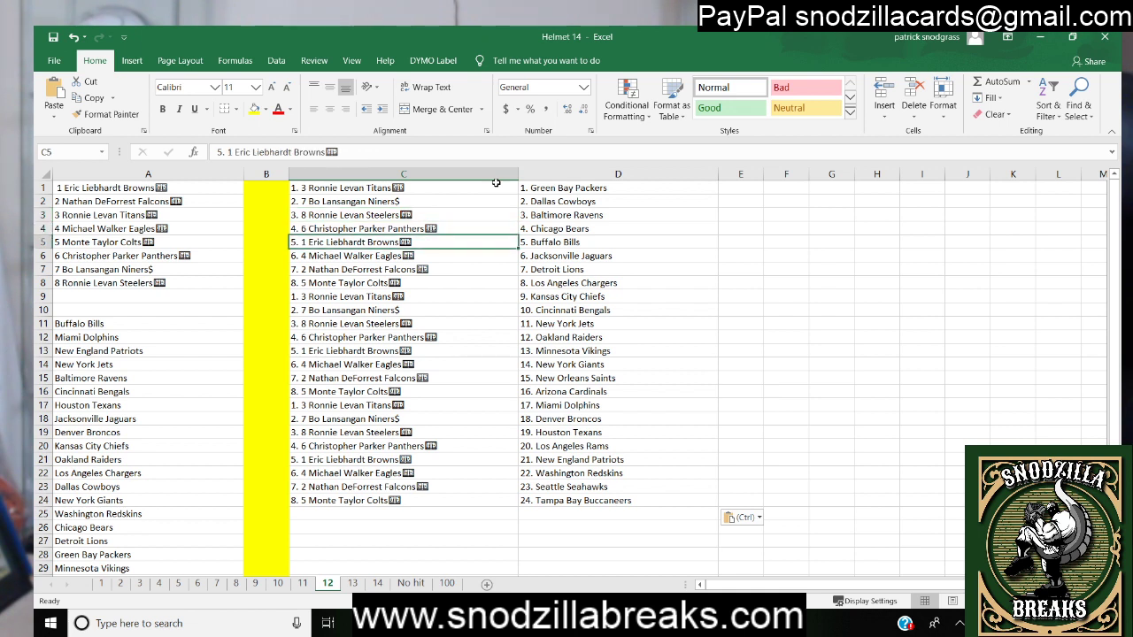
key("Down")
key("Down")
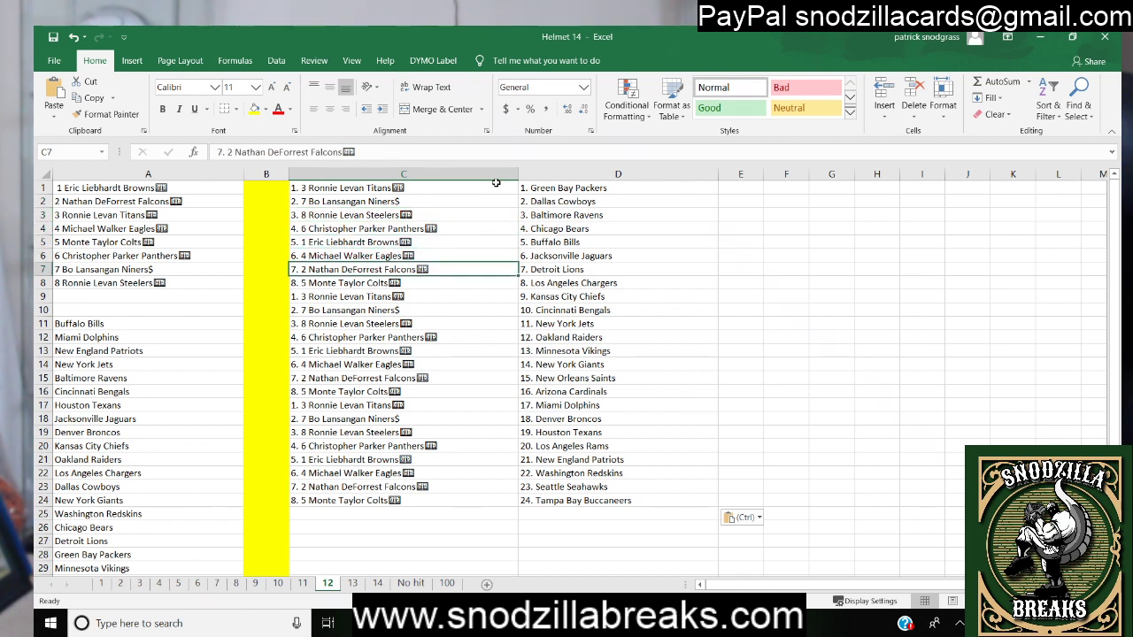
key("Down")
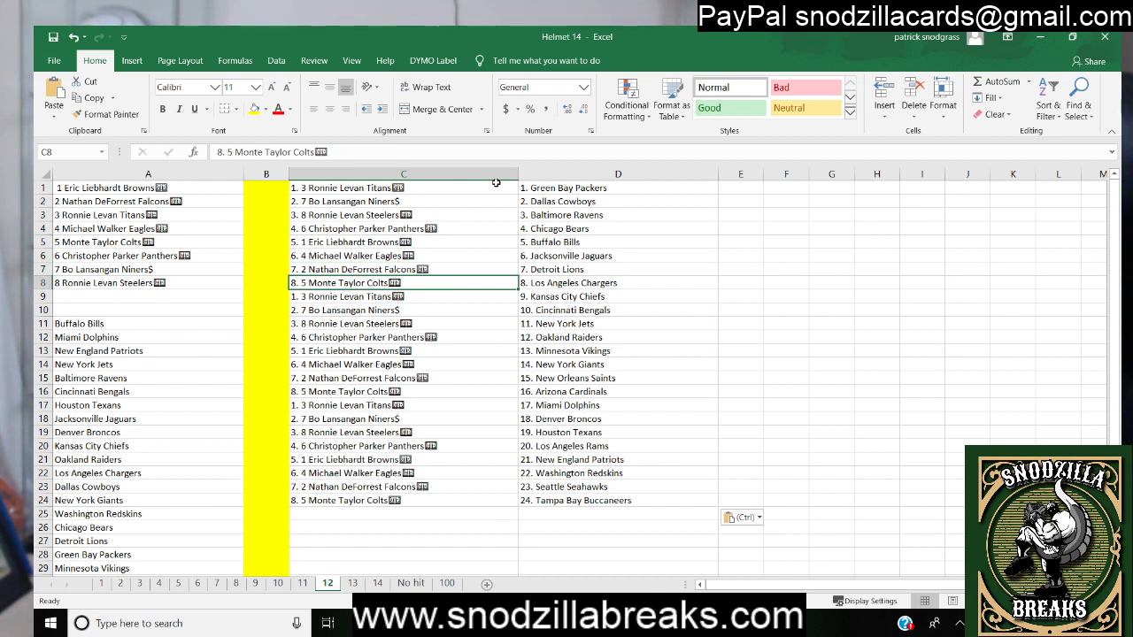
key("Down")
key("Down")
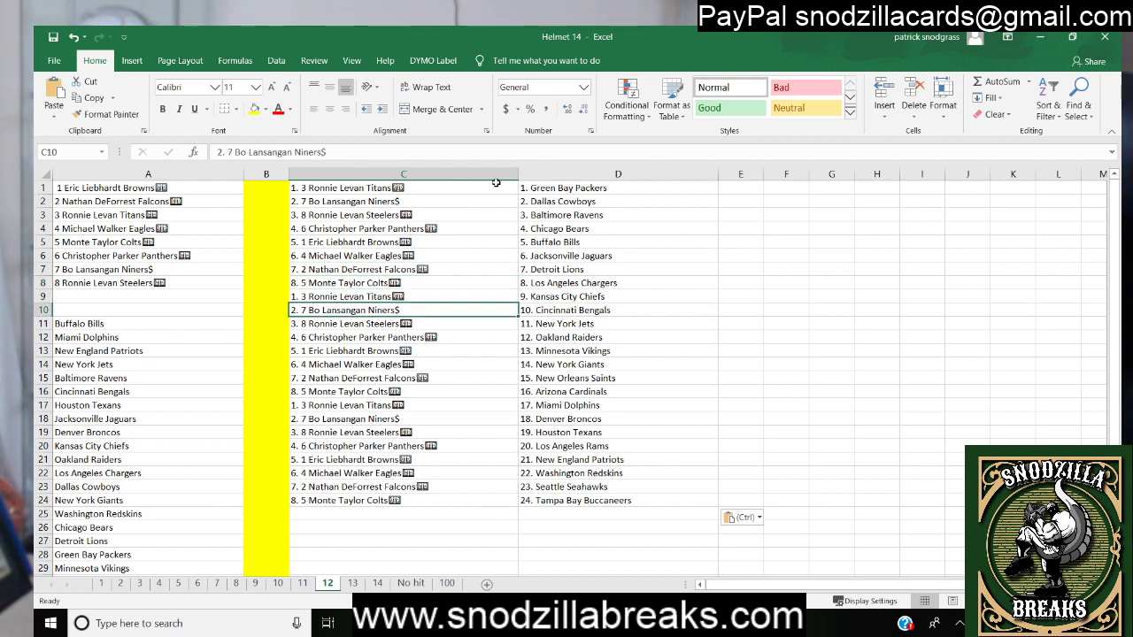
key("Down")
key("Down")
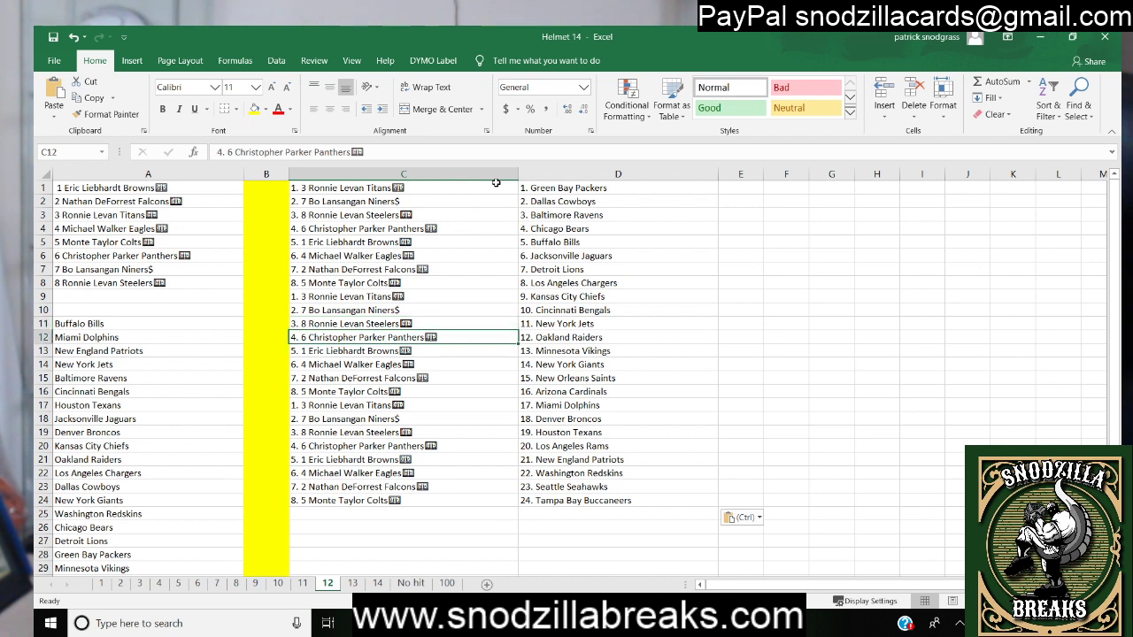
key("Down")
key("Down")
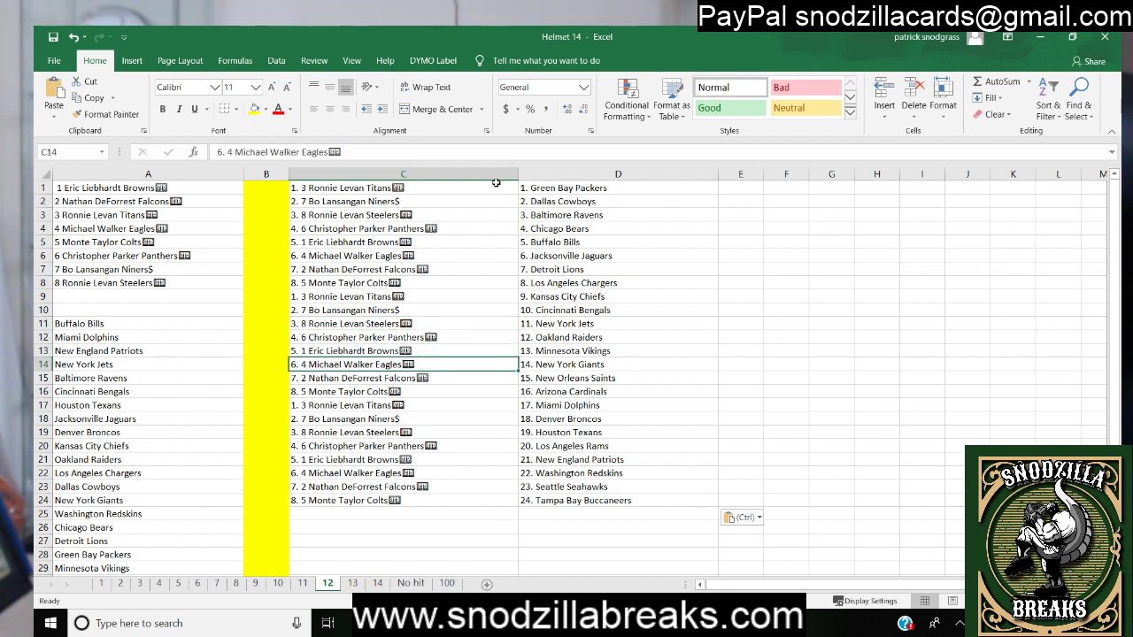
key("Down")
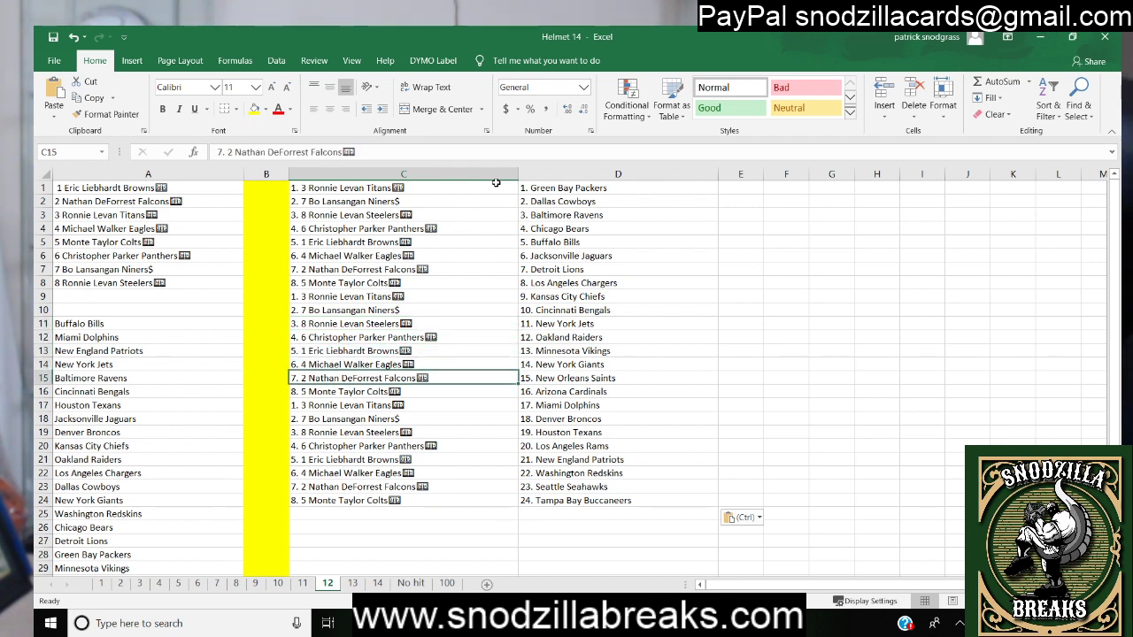
key("Down")
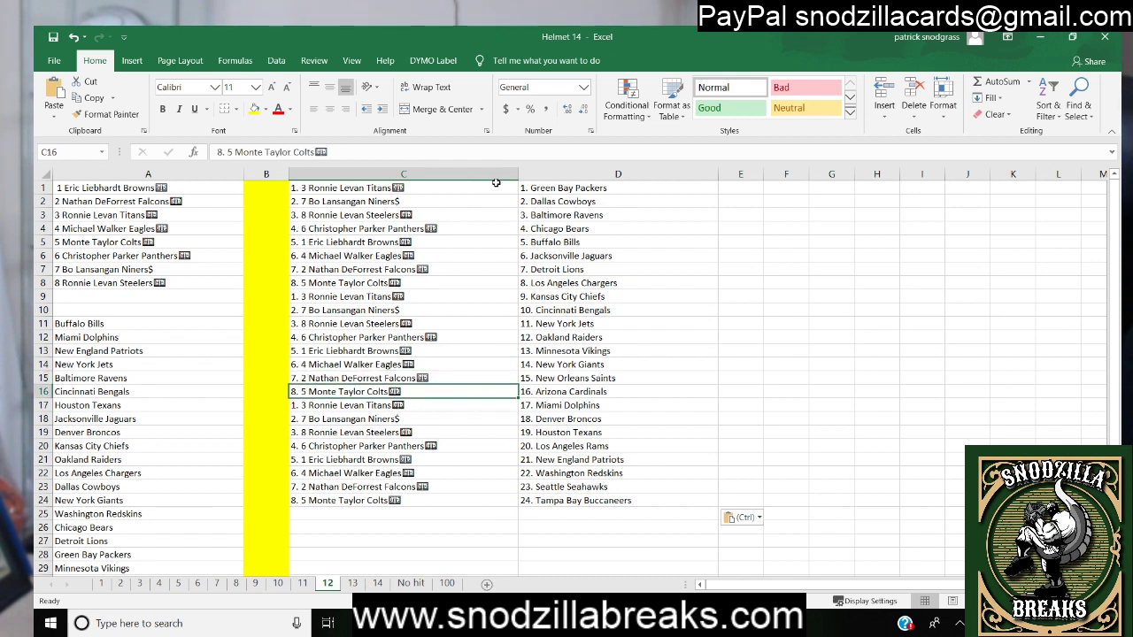
key("Down")
key("Down")
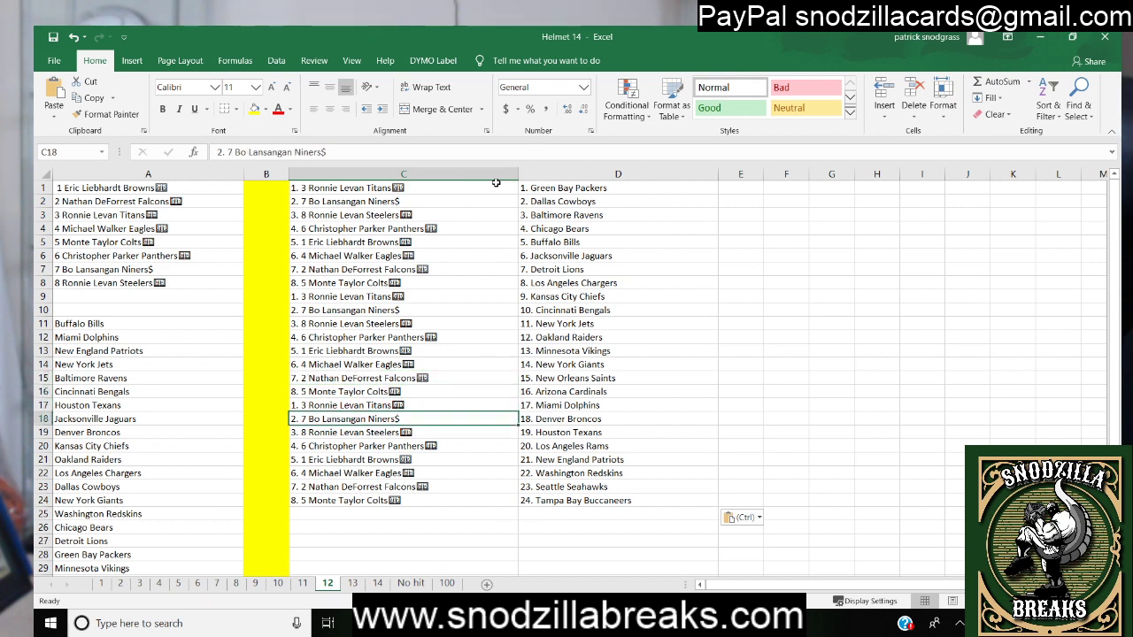
key("Down")
key("Down")
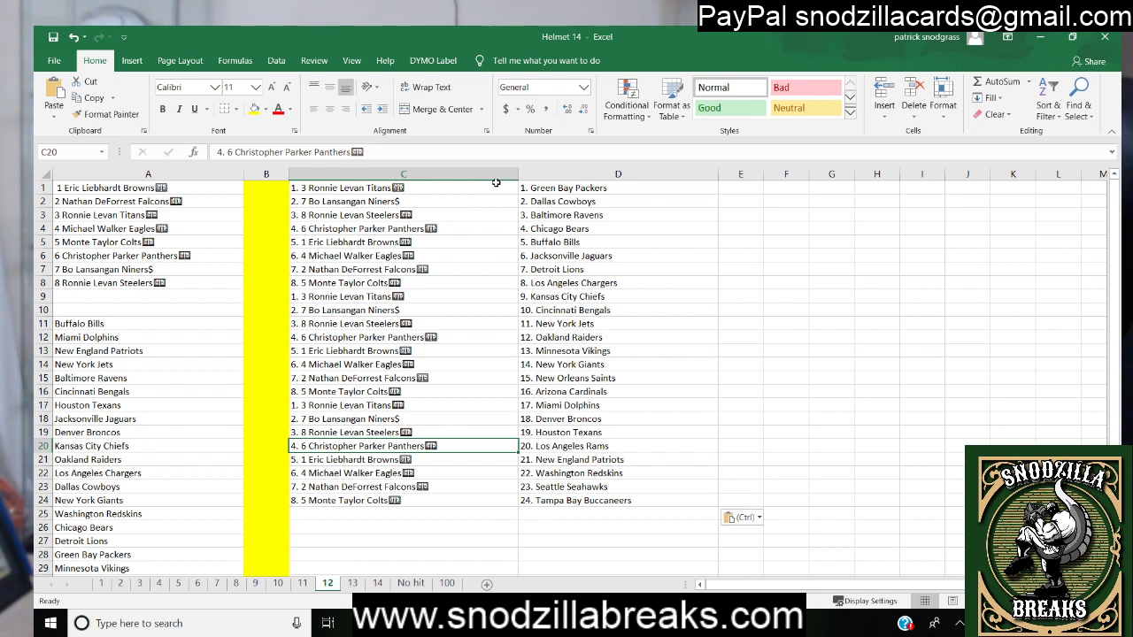
key("Down")
key("Down")
key("Down")
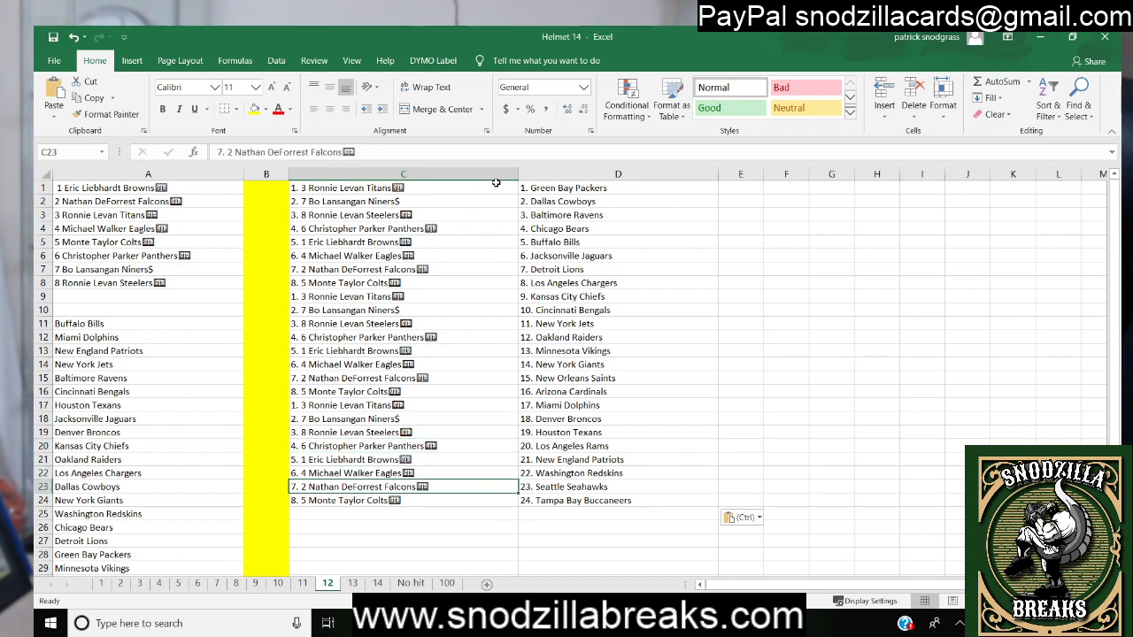
key("Down")
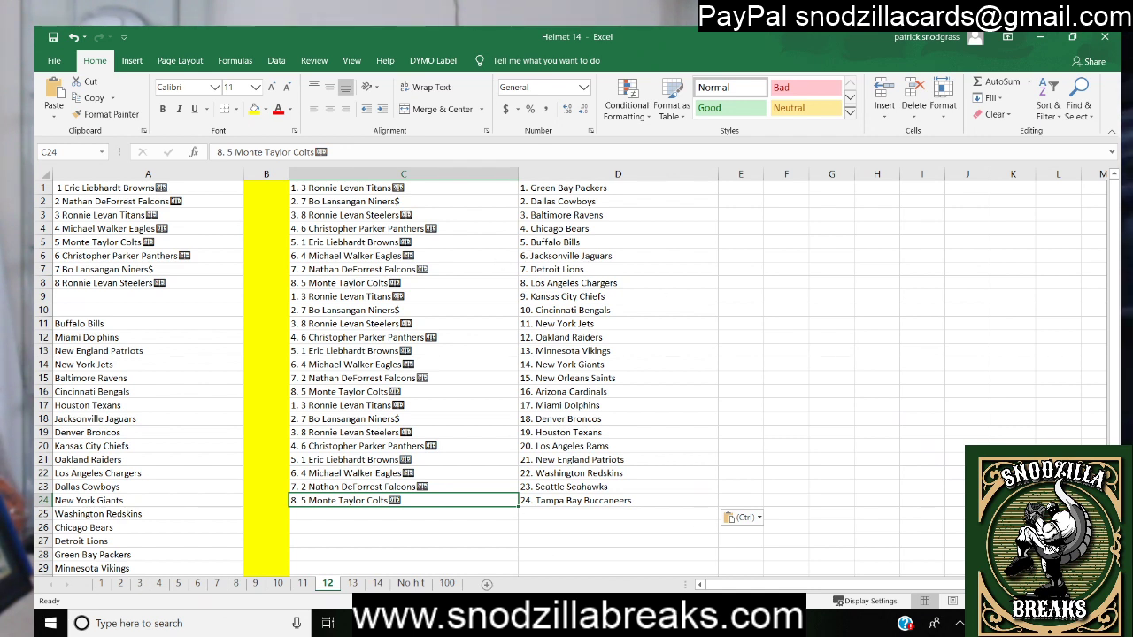
left_click(540, 623)
- Open random.org's List Randomizer in a new tab and enter the numbers 2, 8 and 11
left_click(587, 518)
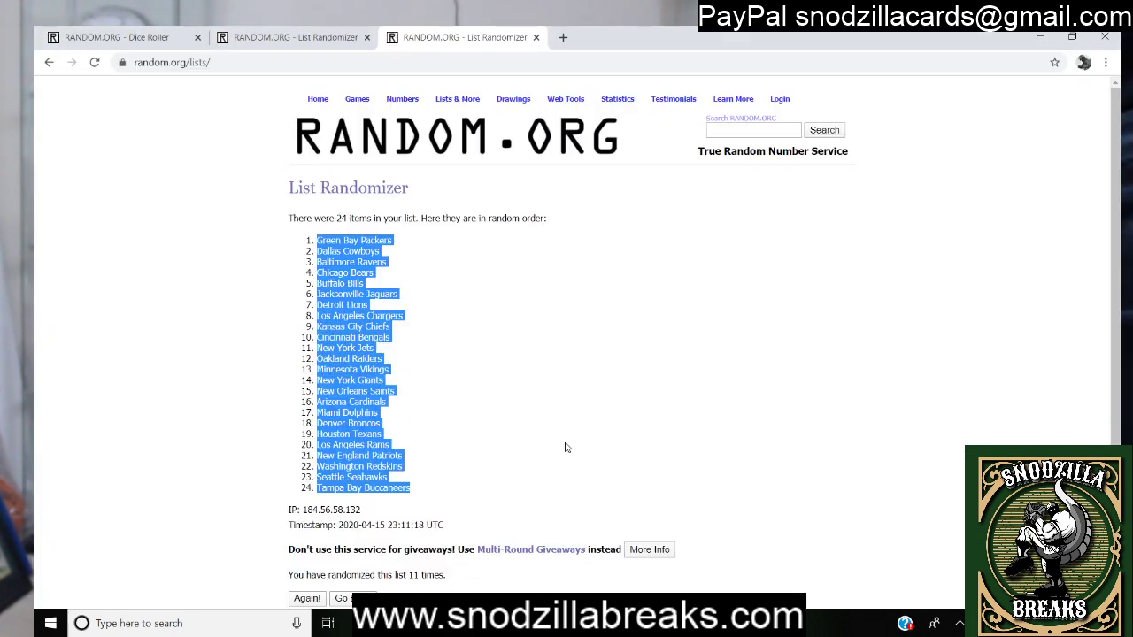
left_click(567, 37)
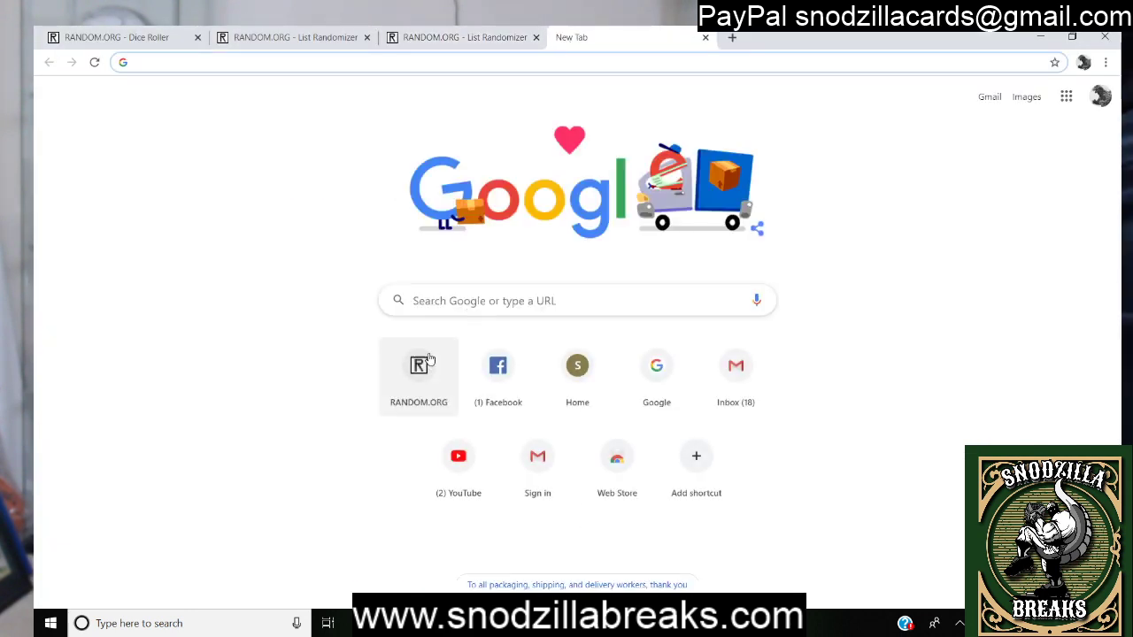
type("random.org")
key("Return")
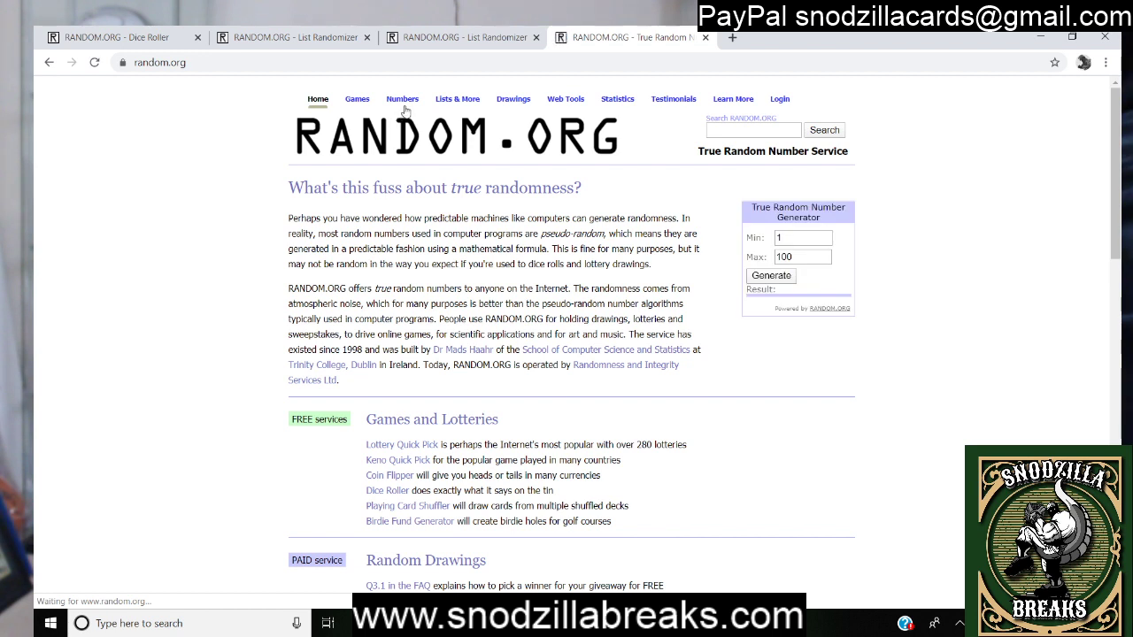
left_click(463, 117)
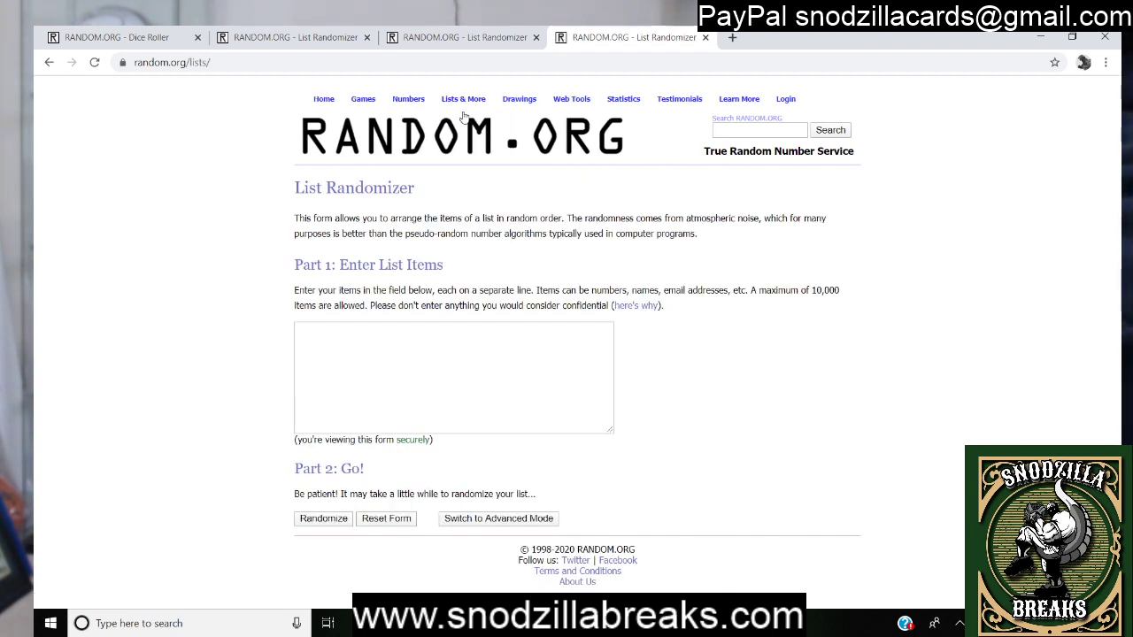
left_click(345, 340)
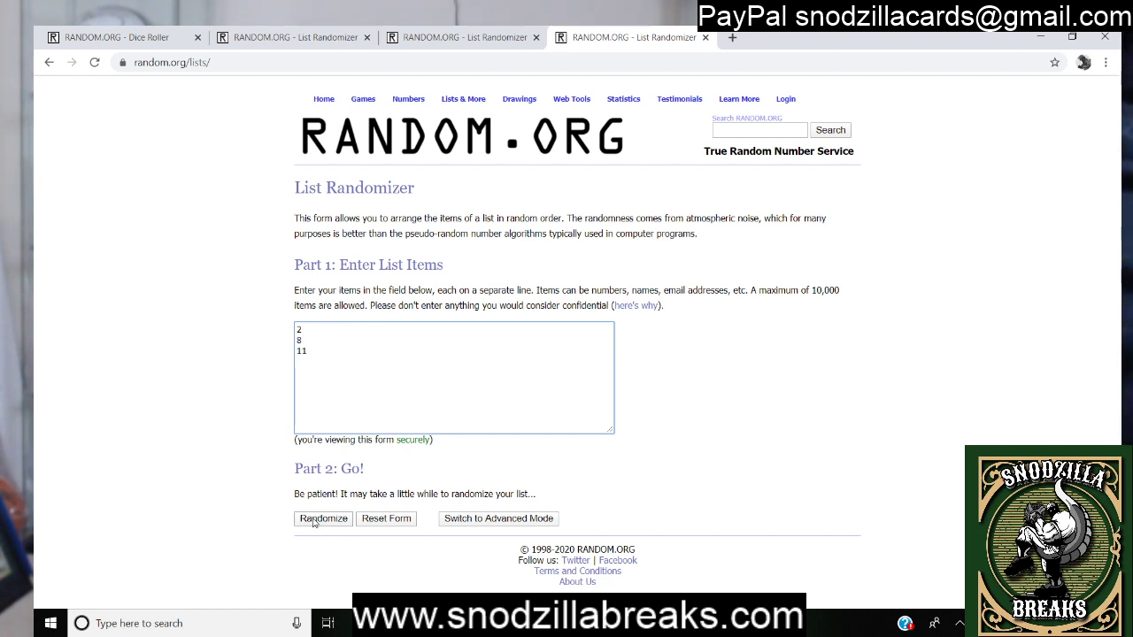
- Shuffle the three numbers eleven times, ending in the order 2, 8, 11
left_click(313, 521)
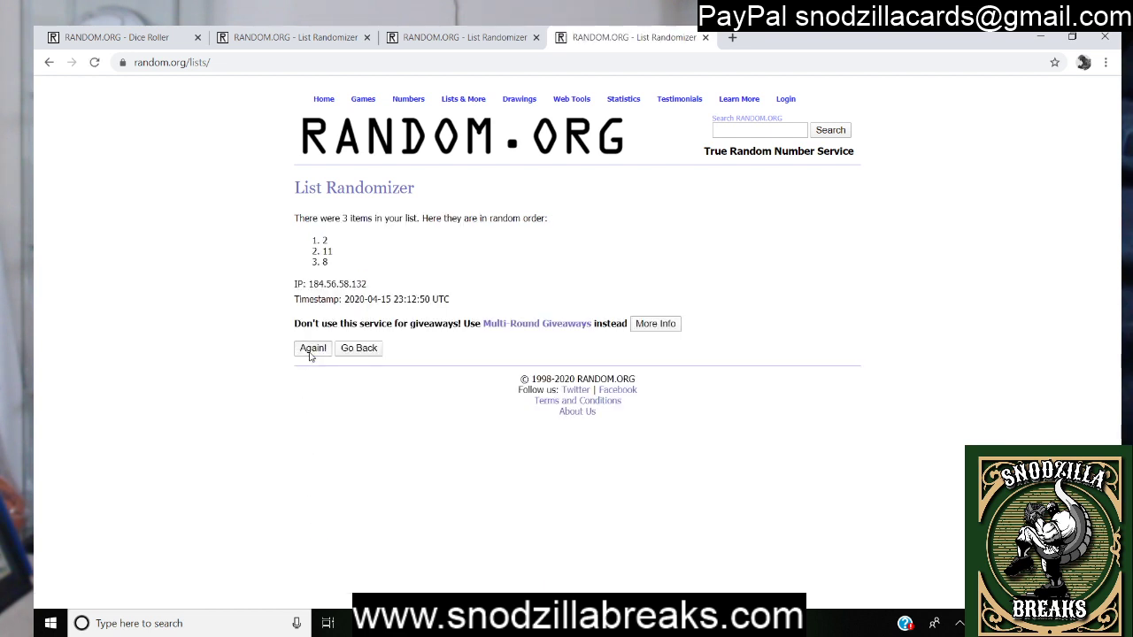
left_click(310, 352)
left_click(314, 375)
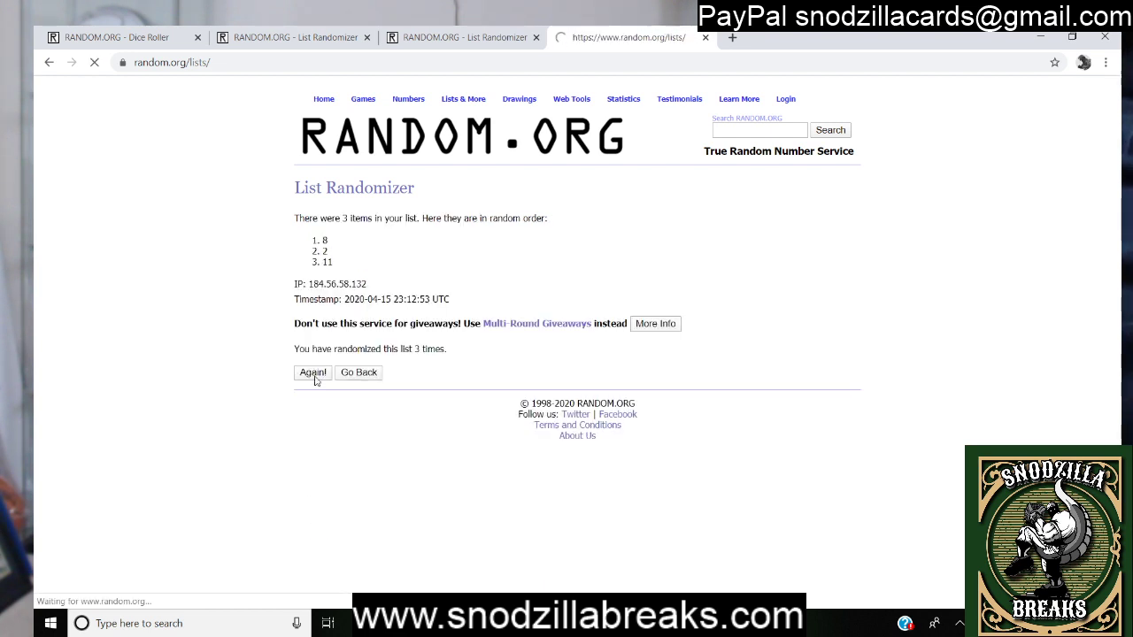
left_click(315, 375)
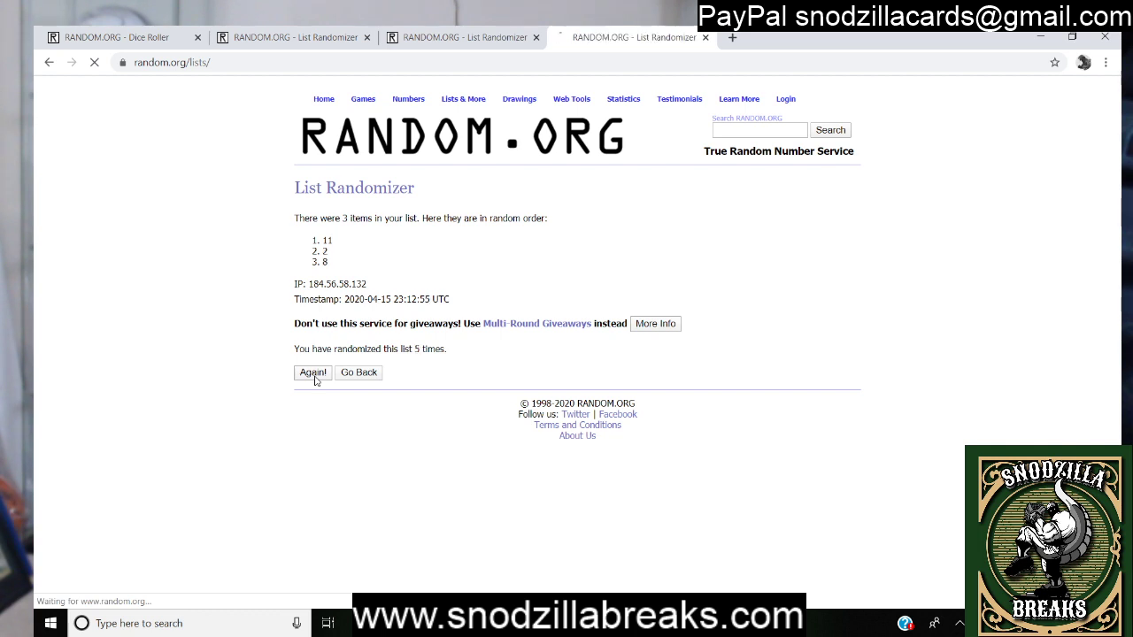
left_click(314, 375)
left_click(314, 375)
left_click(314, 375)
left_click(314, 375)
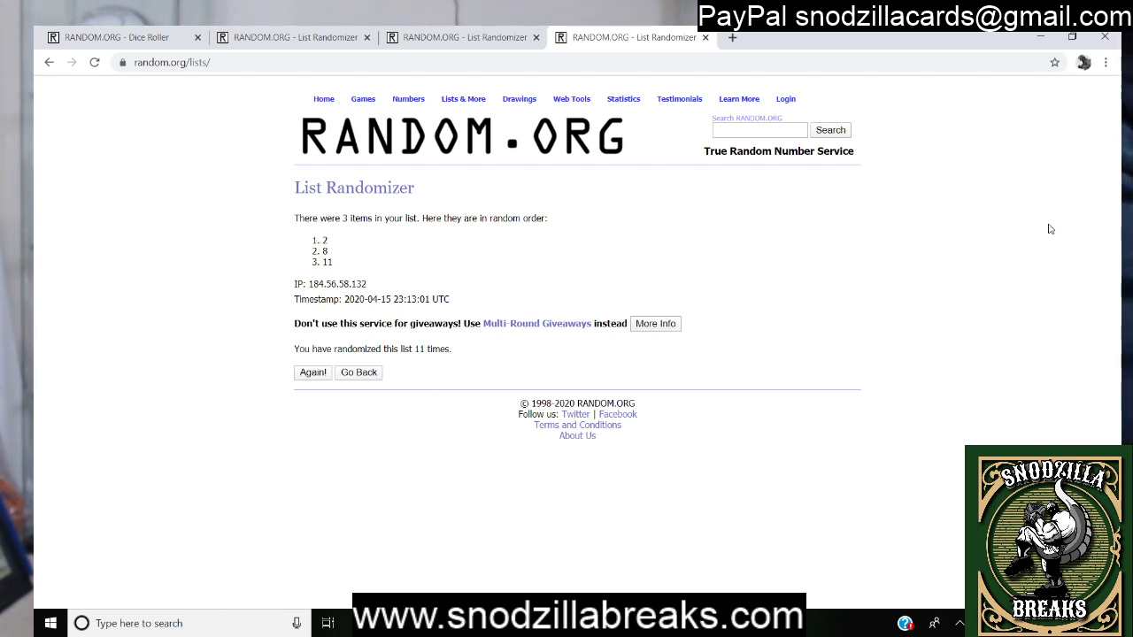
- Return to the Helmet 14 workbook and review the pairings in rows 8 and 16
key("alt+Tab")
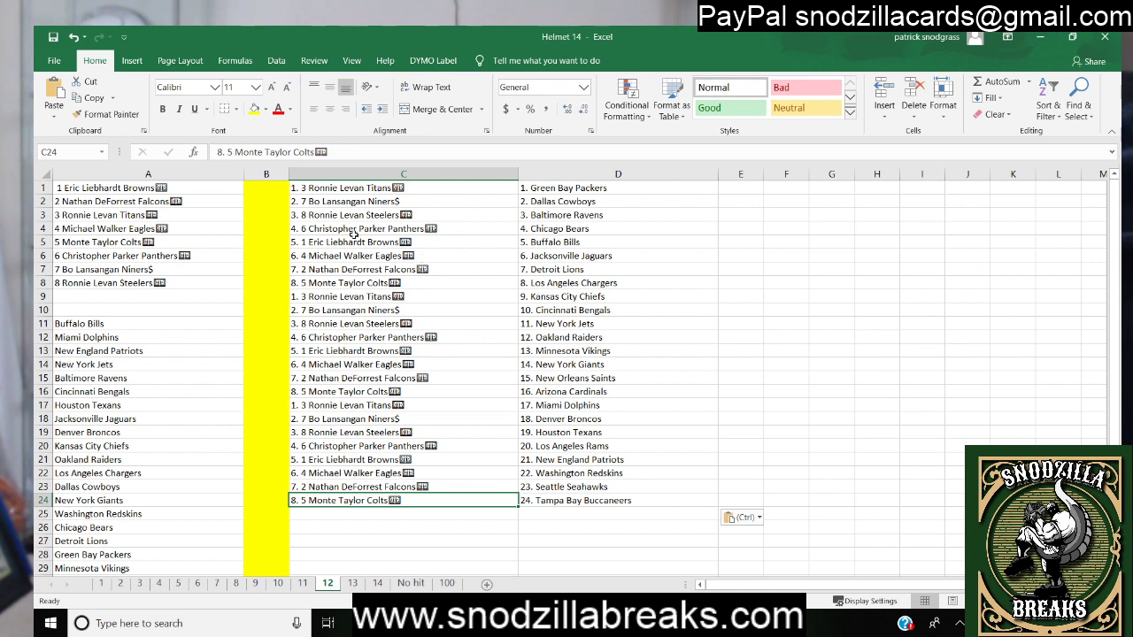
left_click(364, 282)
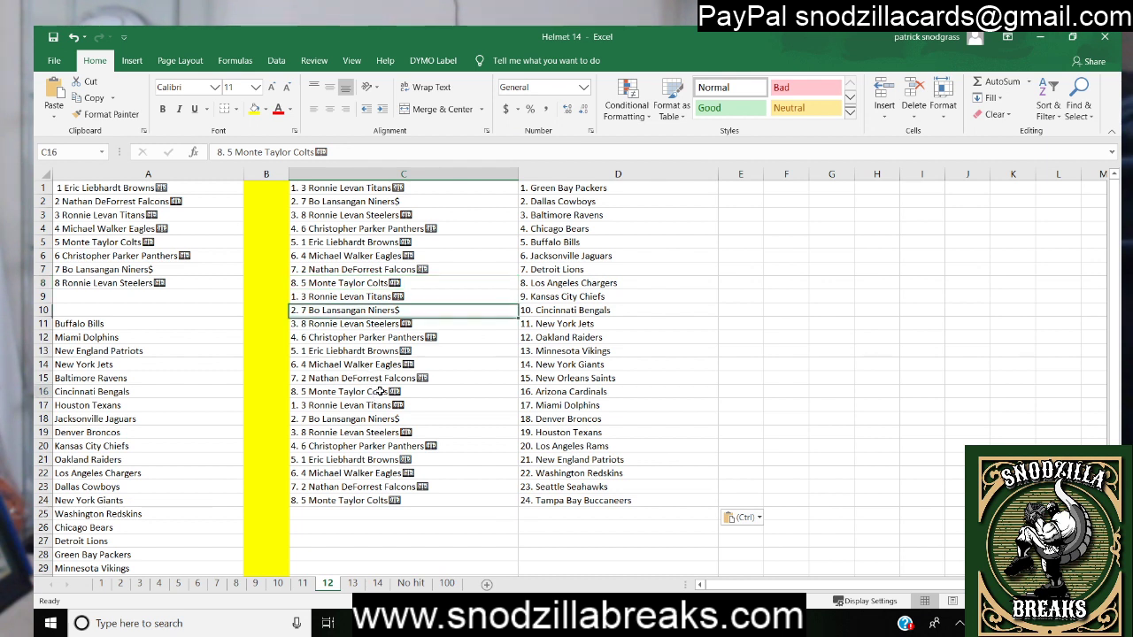
left_click(378, 392)
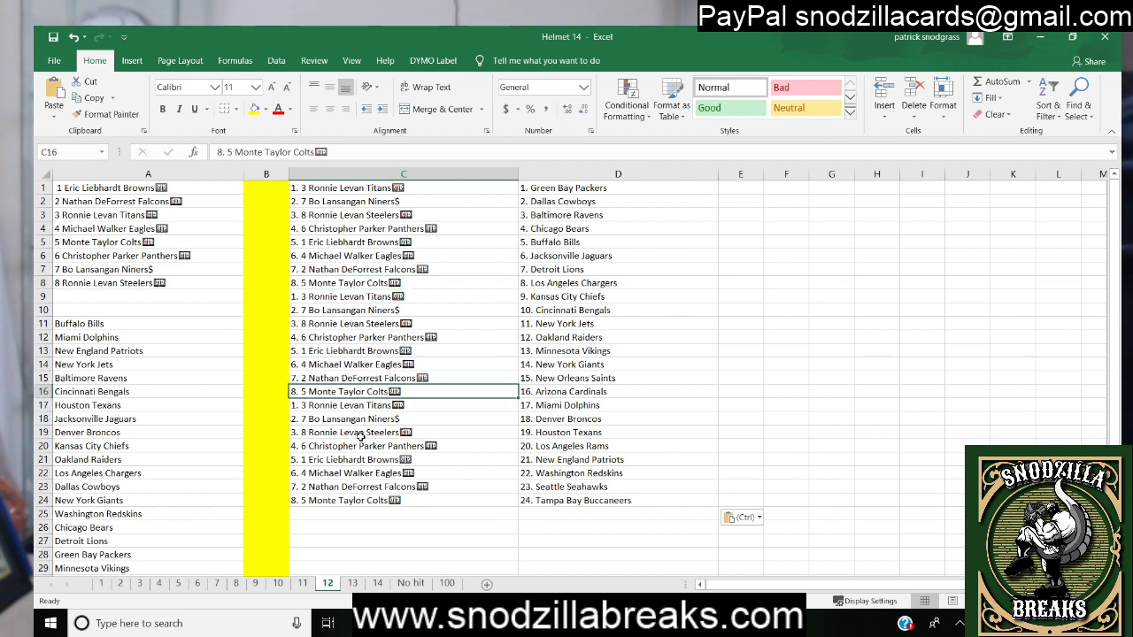
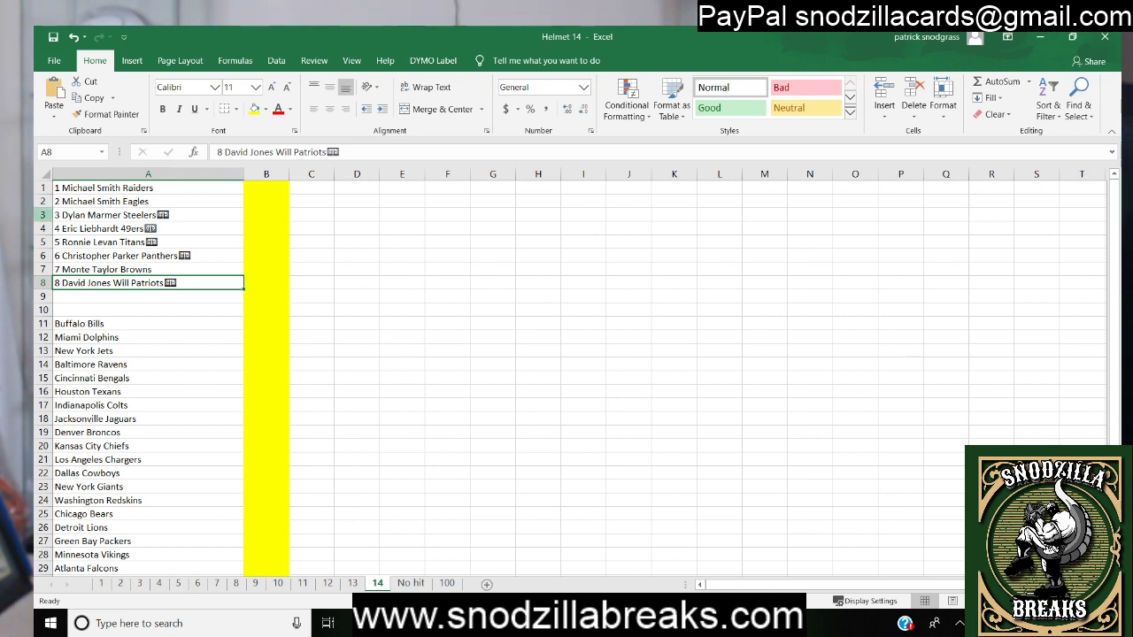
- Copy the eight participant entries from A1:A8 into a blank RANDOM.ORG List Randomizer form
left_click_drag(103, 189, 156, 283)
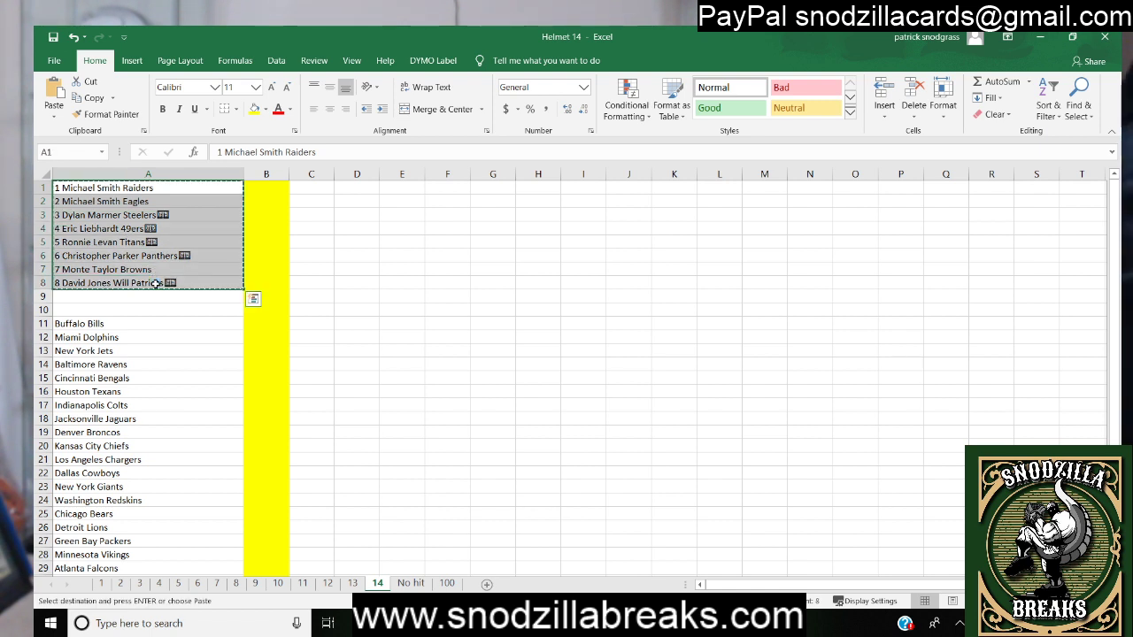
key("ctrl+c")
mouse_move(506, 623)
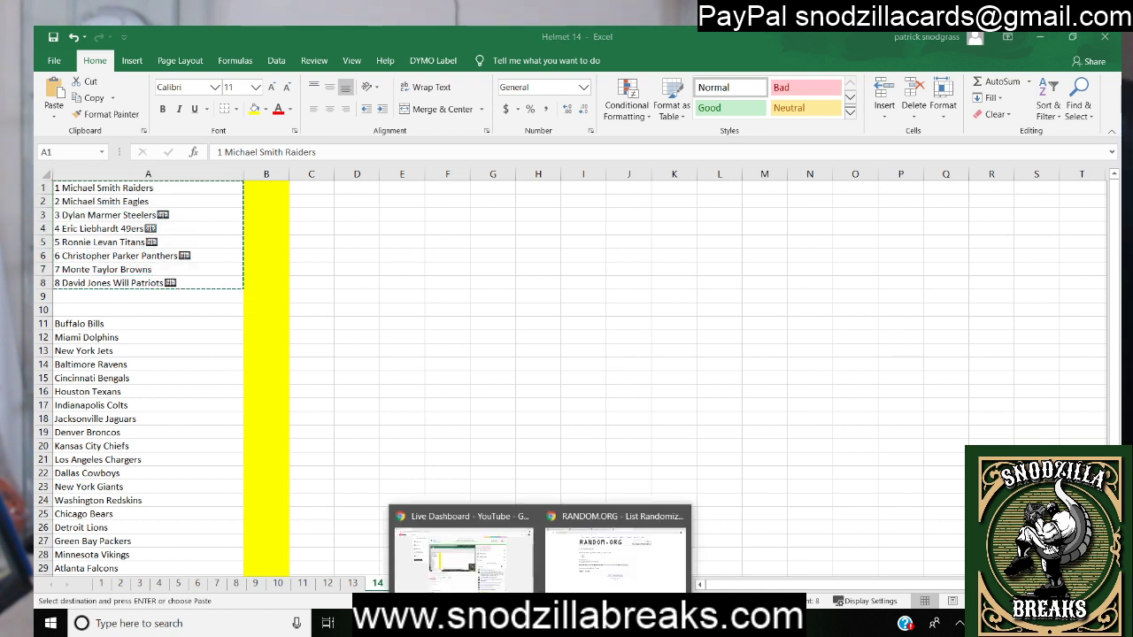
left_click(577, 540)
left_click(416, 39)
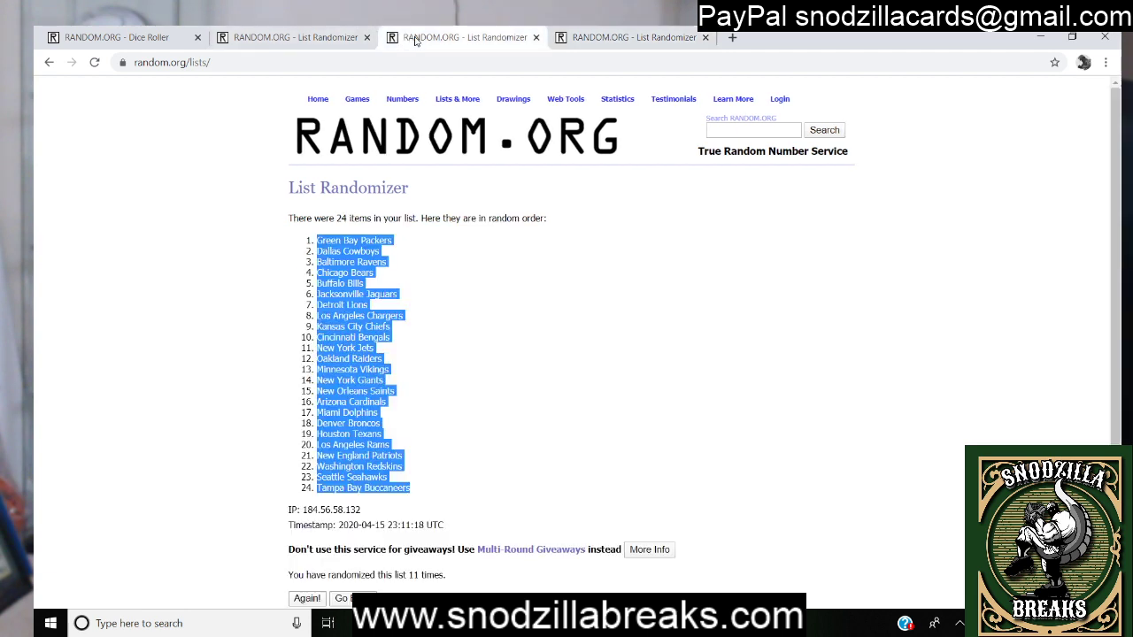
left_click(303, 37)
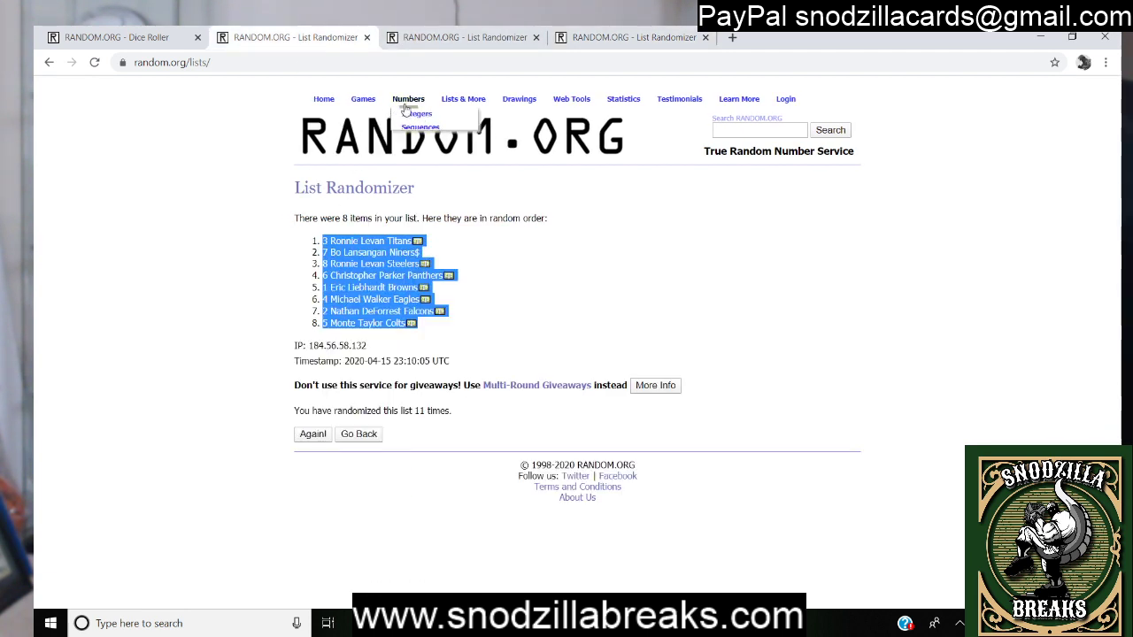
left_click(457, 114)
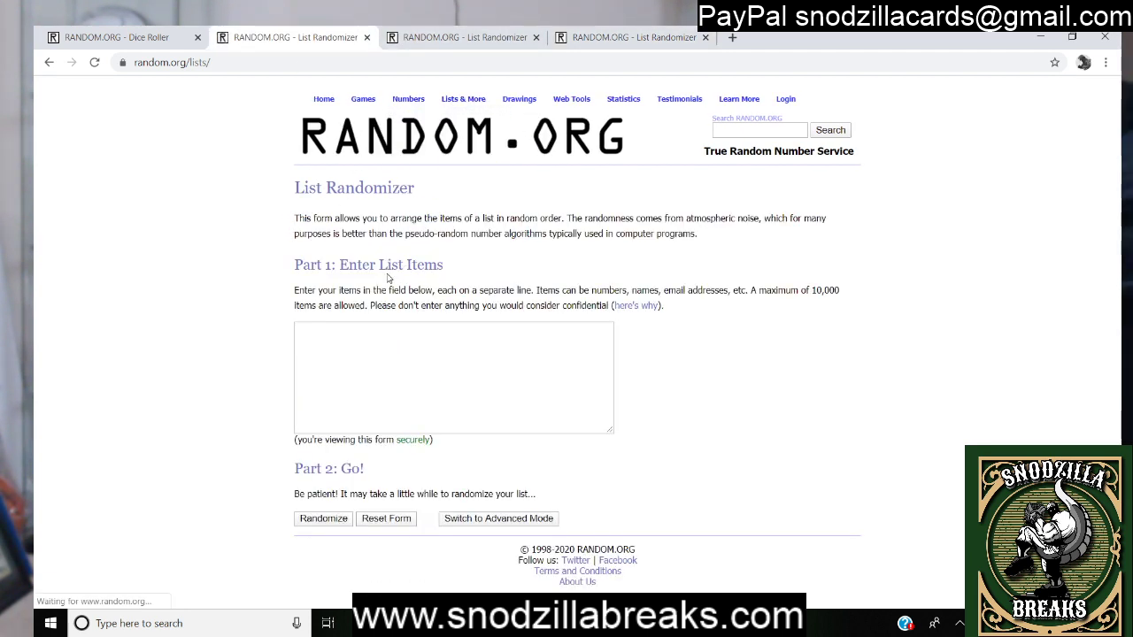
left_click(350, 332)
key("ctrl+v")
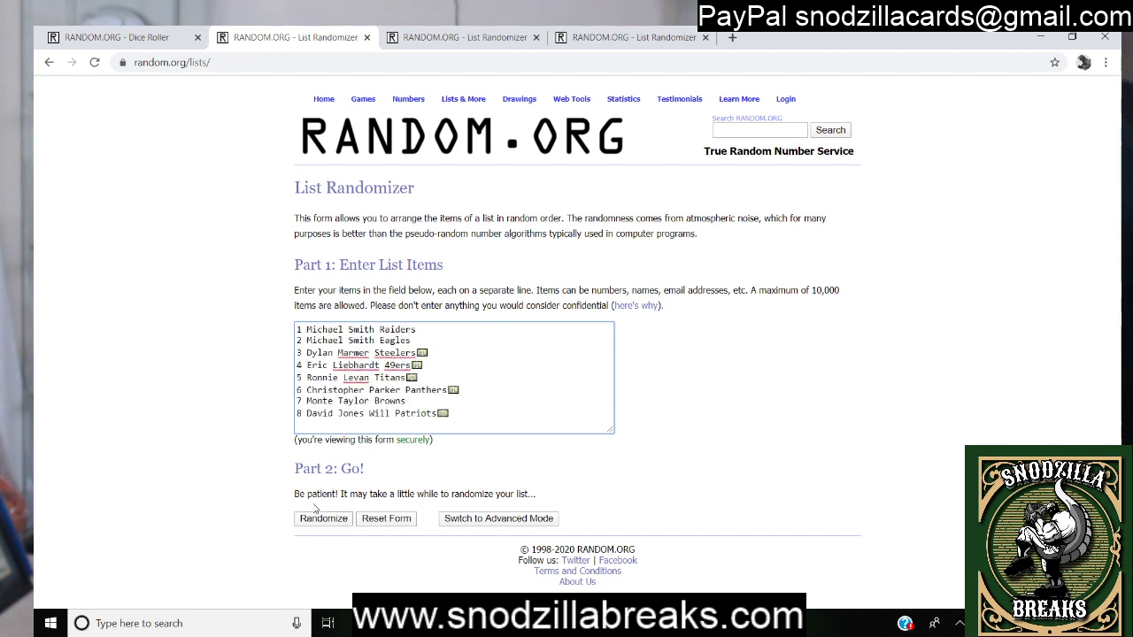
- Shuffle the participant list 11 times, ending with the Eagles entry first
left_click(309, 521)
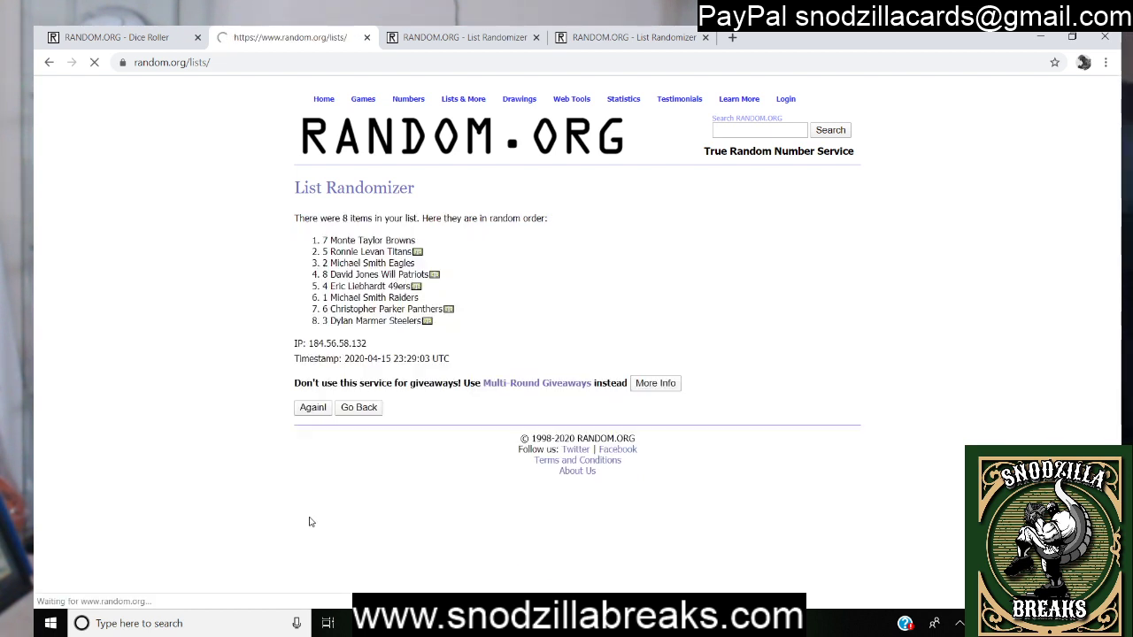
left_click(313, 407)
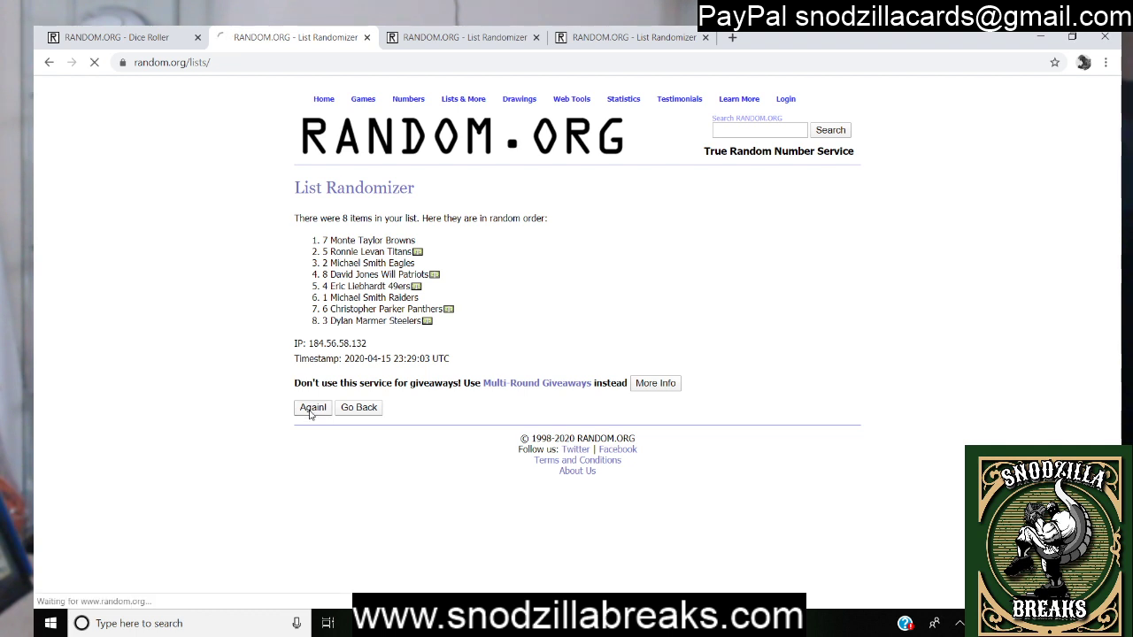
left_click(313, 432)
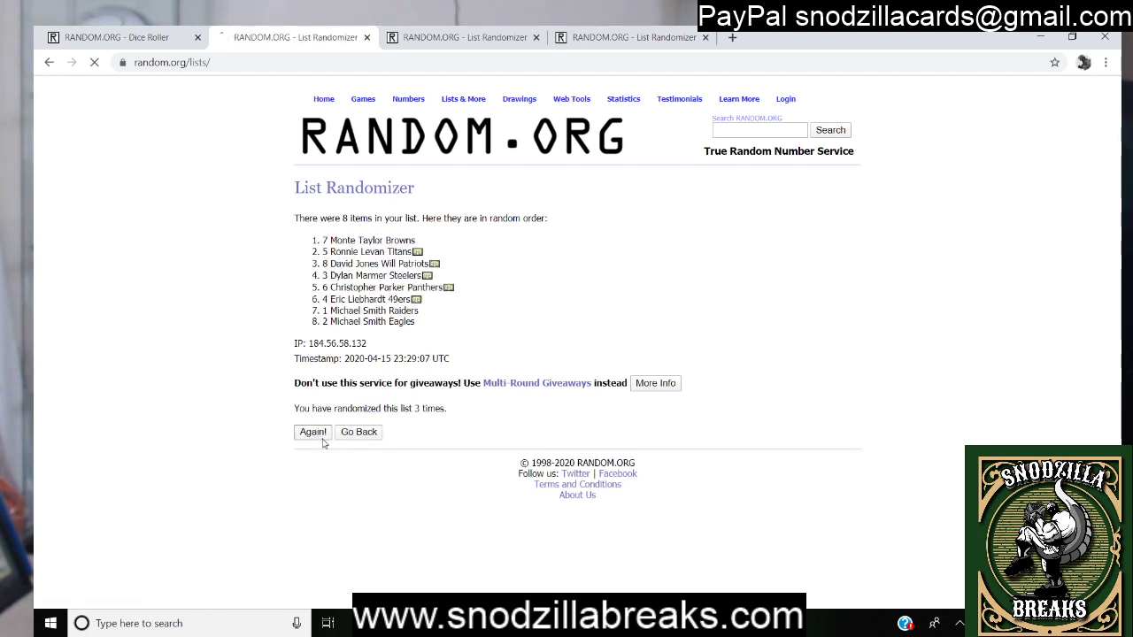
left_click(313, 432)
left_click(313, 432)
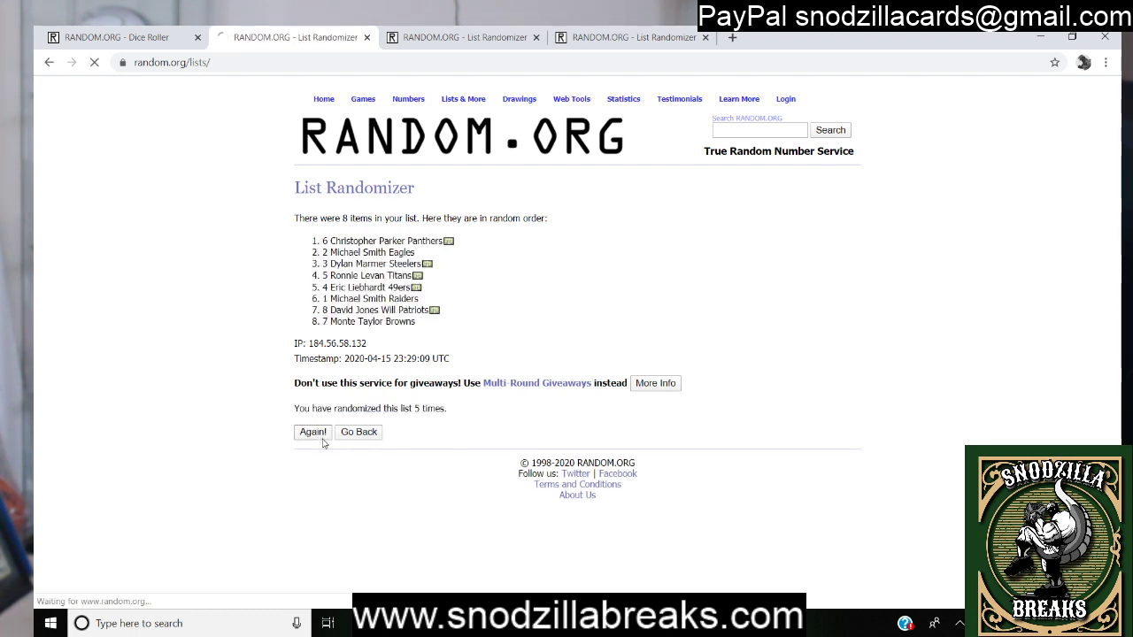
left_click(312, 432)
left_click(312, 432)
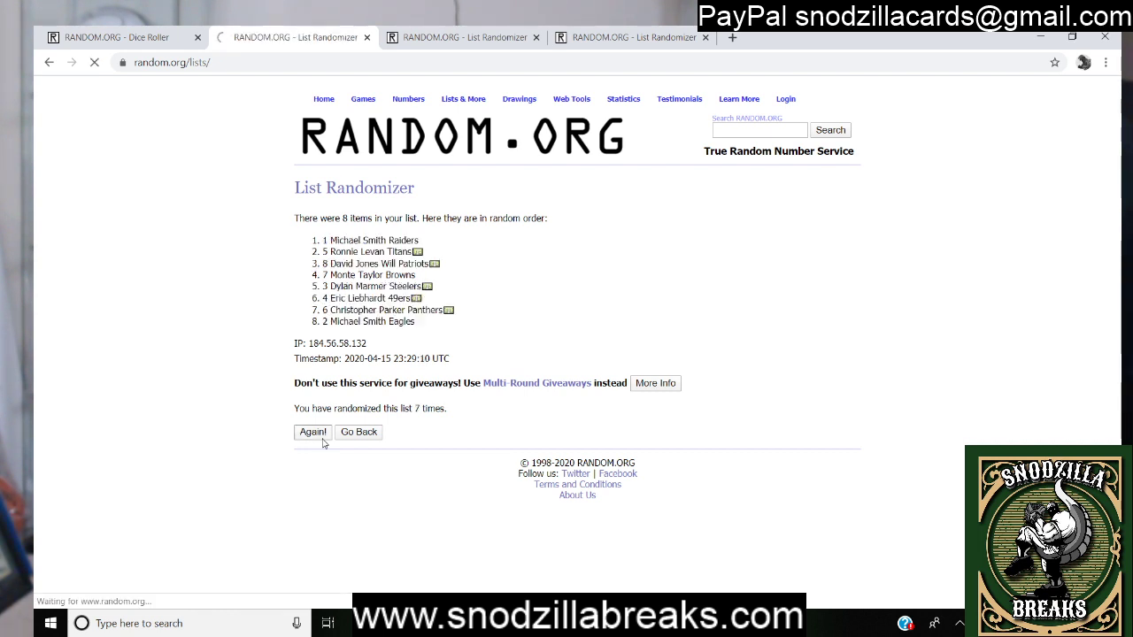
left_click(322, 437)
left_click(322, 437)
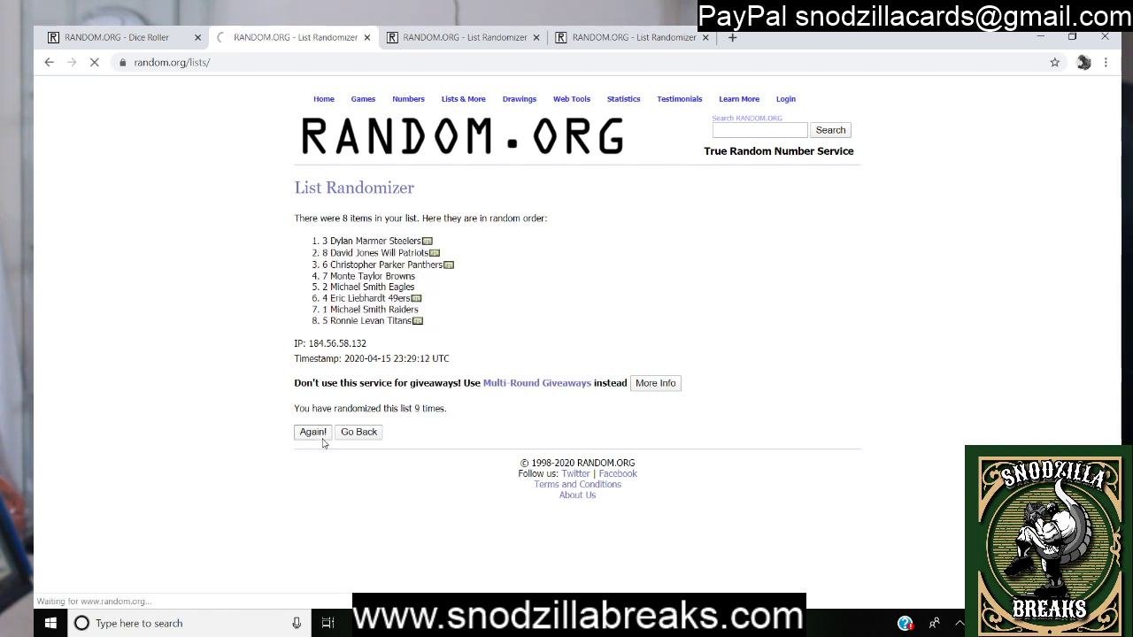
left_click(315, 433)
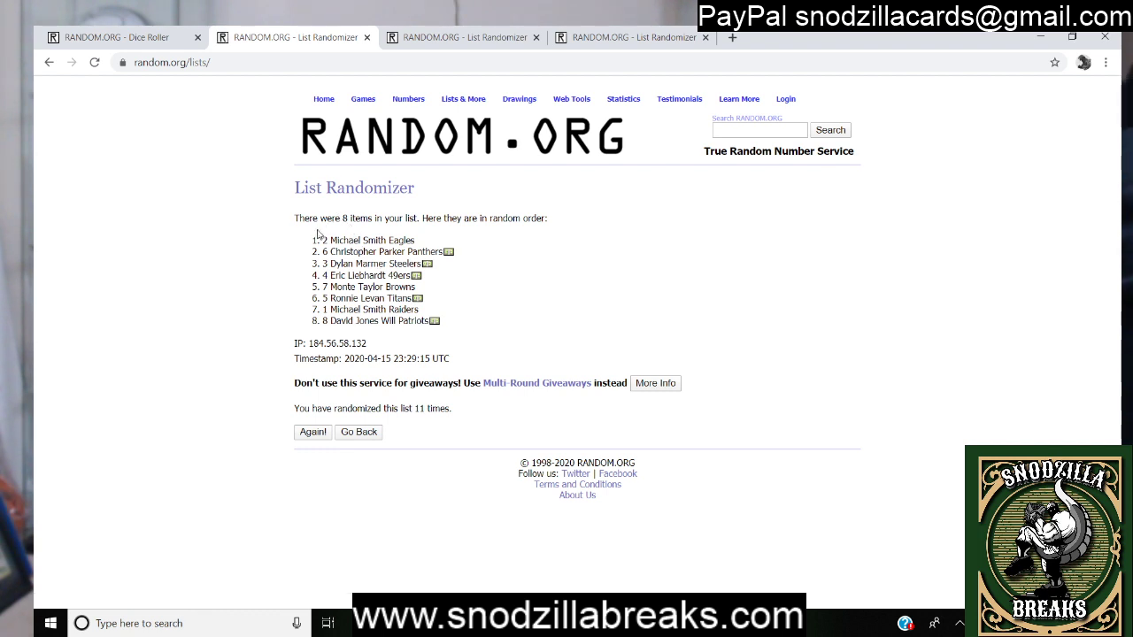
- Select all eight shuffled results and return to the Helmet 14 spreadsheet
left_click_drag(322, 240, 423, 299)
left_click(348, 273)
left_click_drag(309, 233, 459, 320)
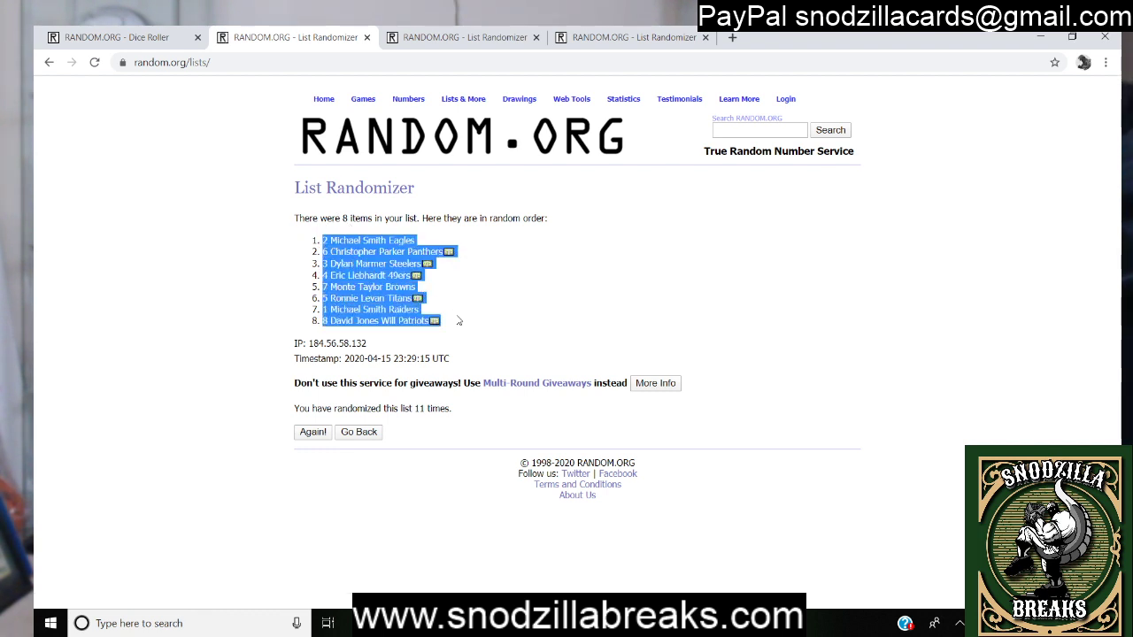
key("alt+Tab")
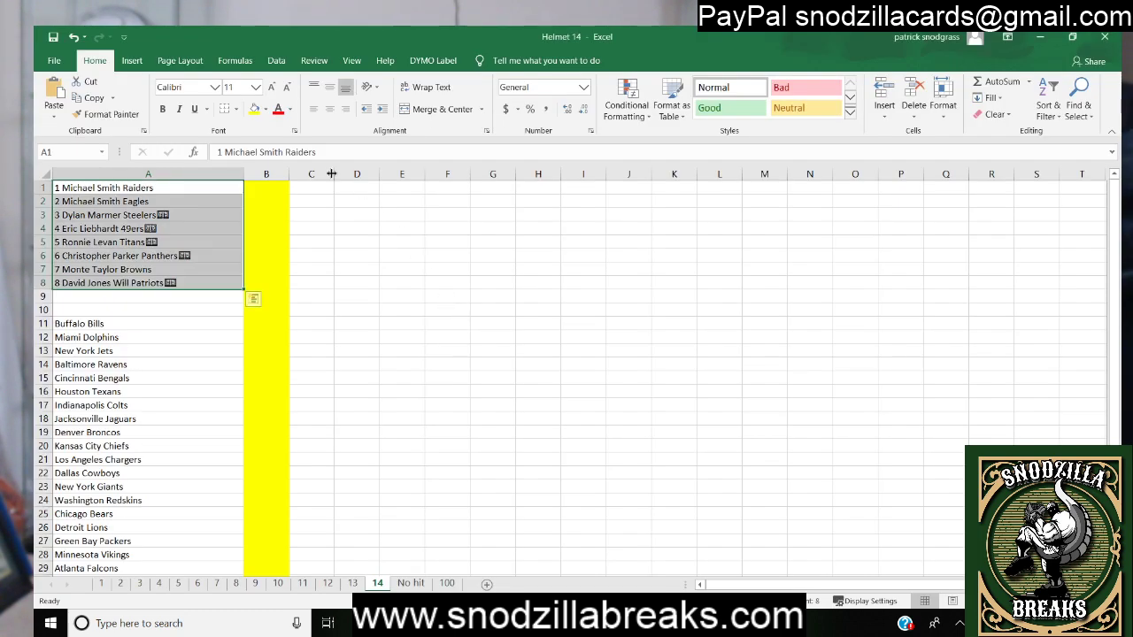
- Widen column C, paste the shuffled list into C1, and fill it down to C24
left_click_drag(333, 173, 378, 177)
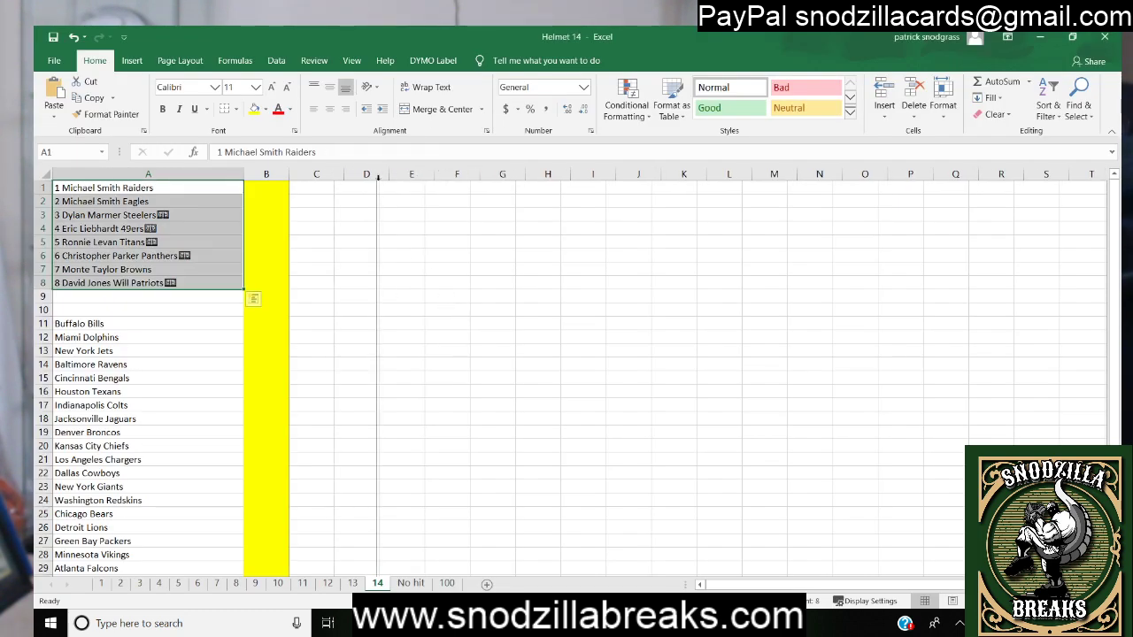
right_click(336, 187)
left_click(388, 254)
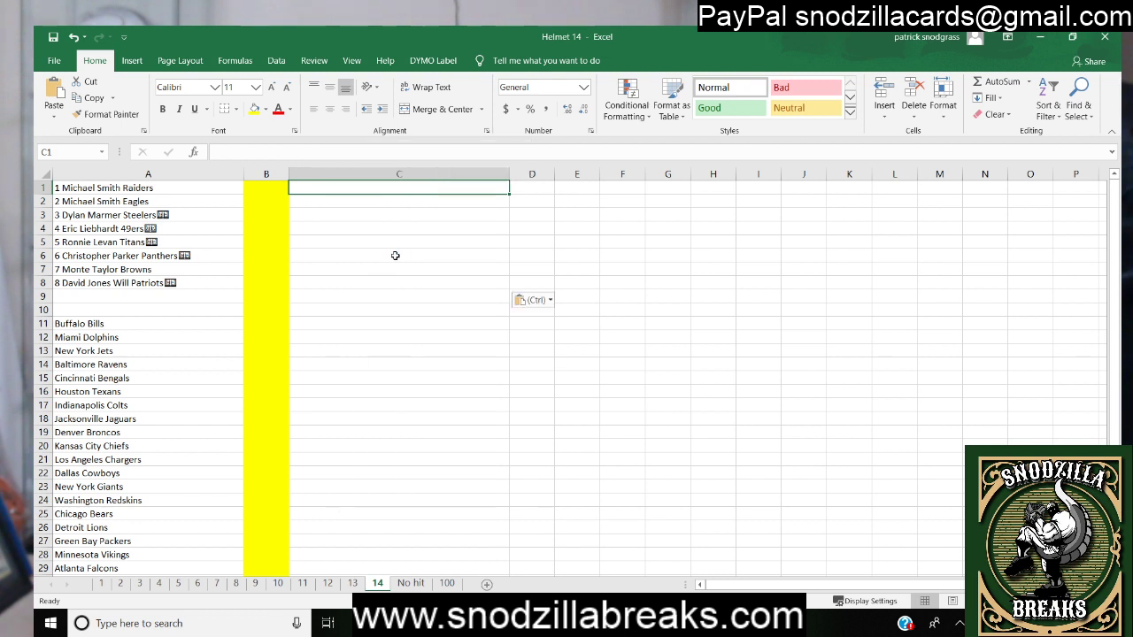
left_click_drag(509, 289, 536, 508)
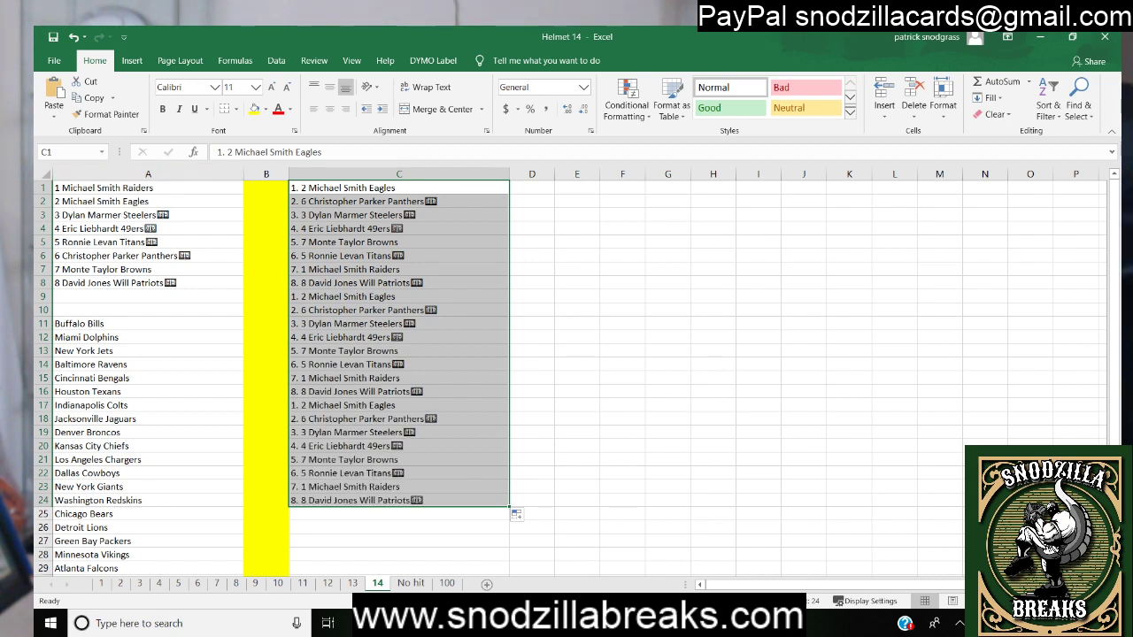
- Copy the 24 team names in A11:A34 for the team randomizer
left_click(91, 324)
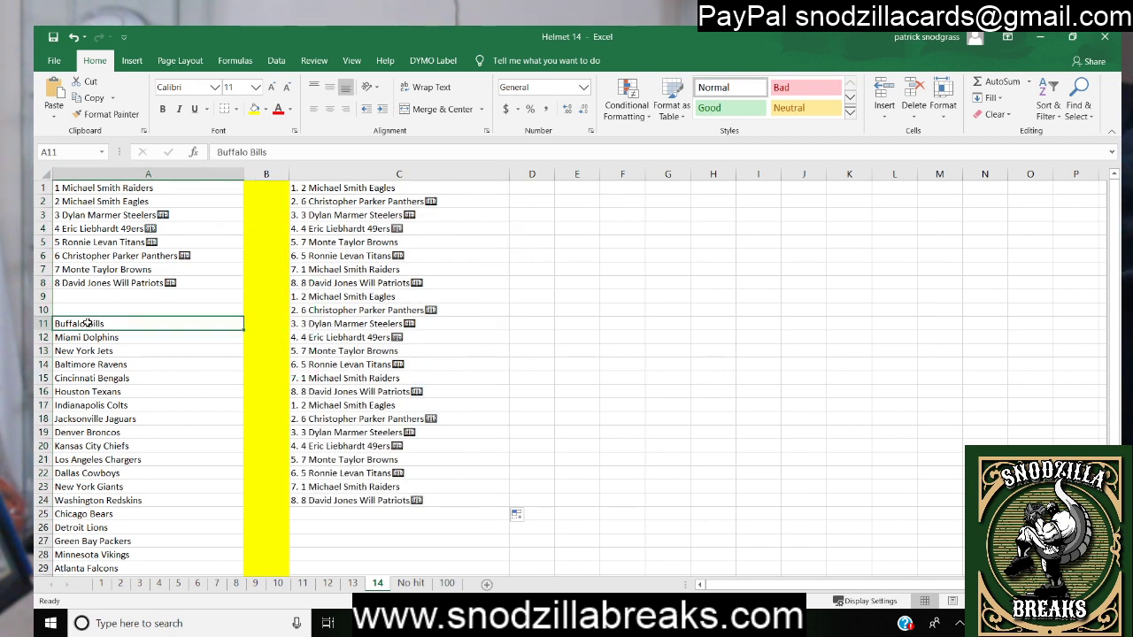
left_click_drag(90, 324, 115, 599)
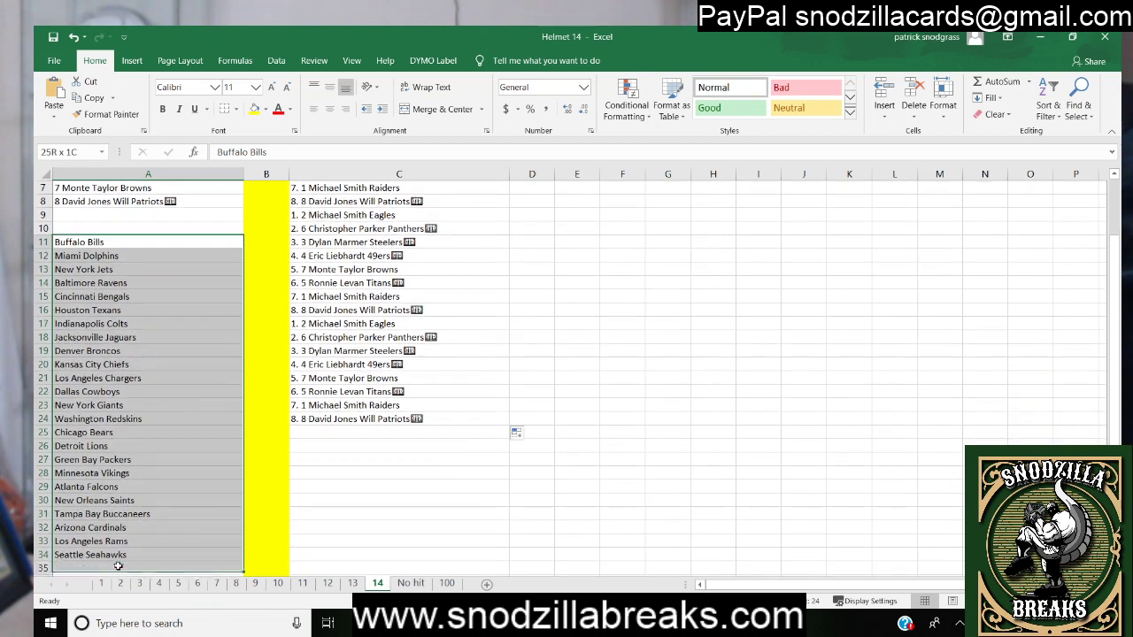
key("ctrl+c")
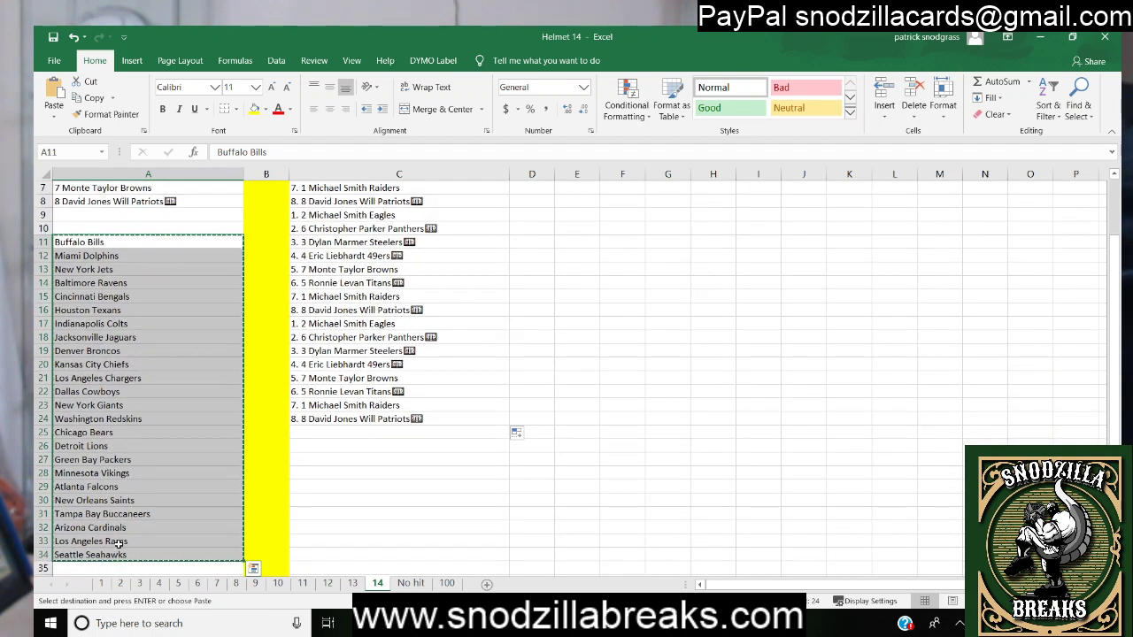
key("alt+Tab")
left_click(482, 46)
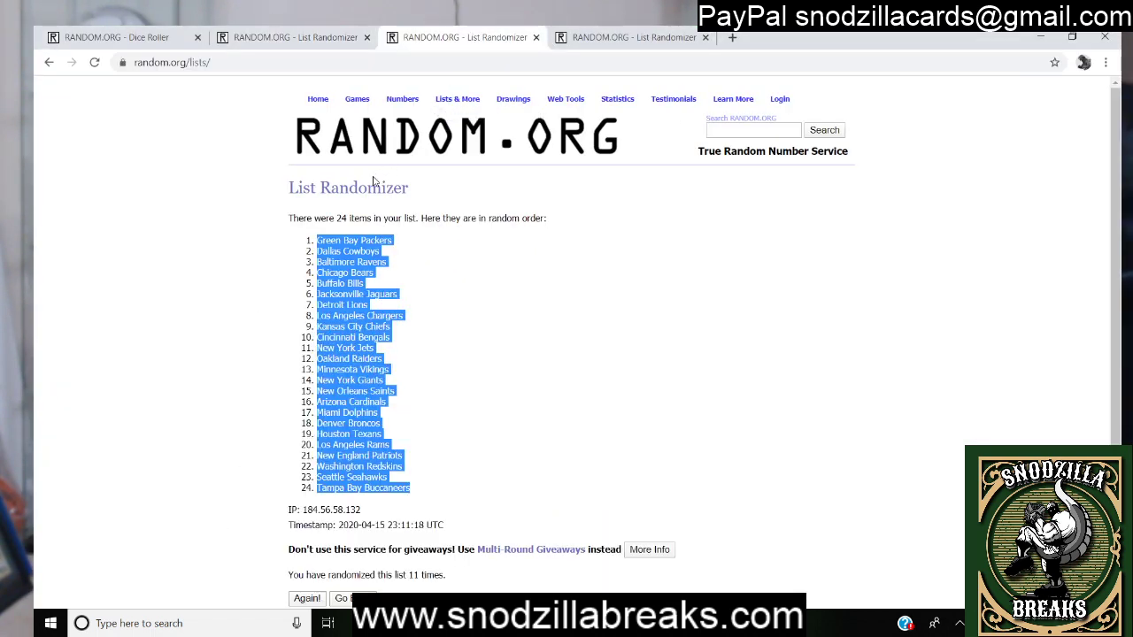
- Paste the 24 team names into a blank List Randomizer form and review the list
mouse_move(458, 100)
left_click(458, 120)
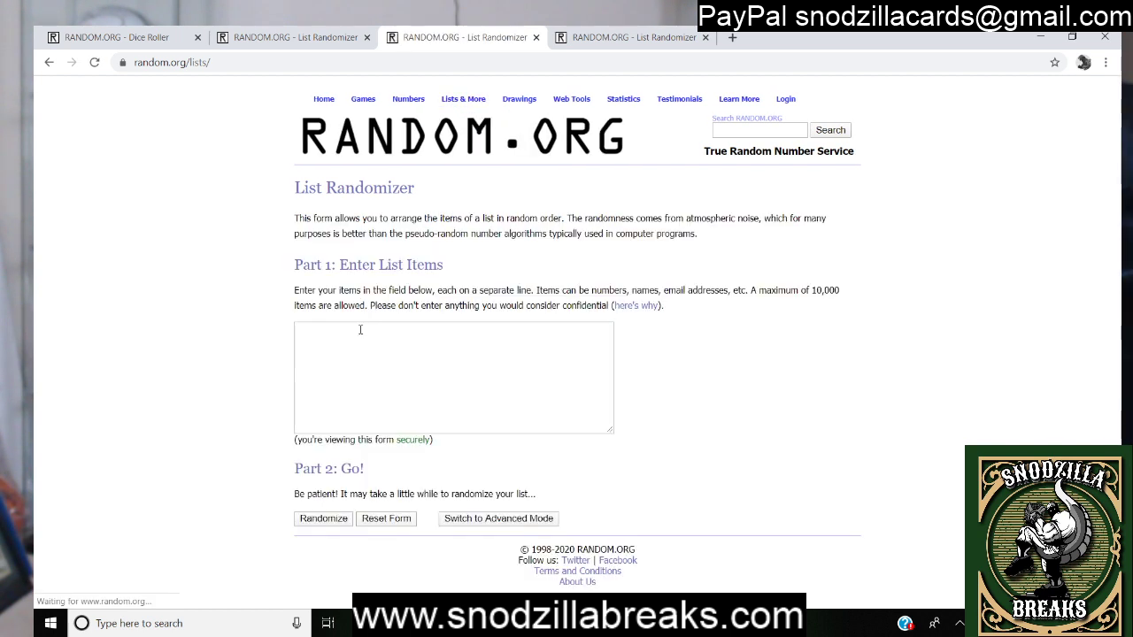
left_click(354, 342)
key("ctrl+v")
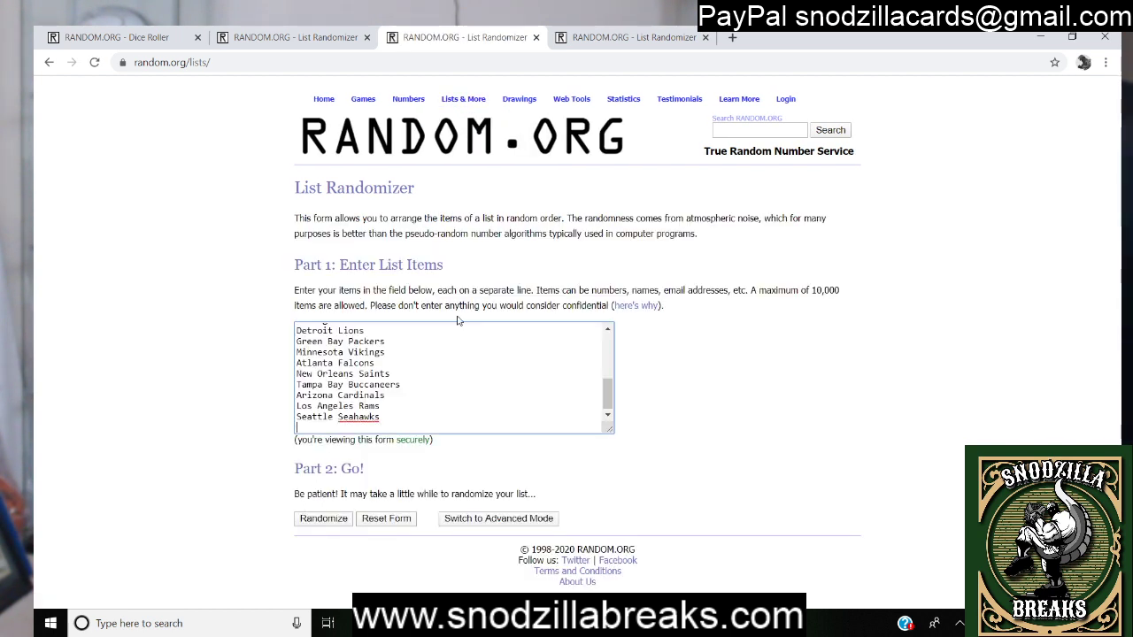
scroll(444, 339, "up", 3)
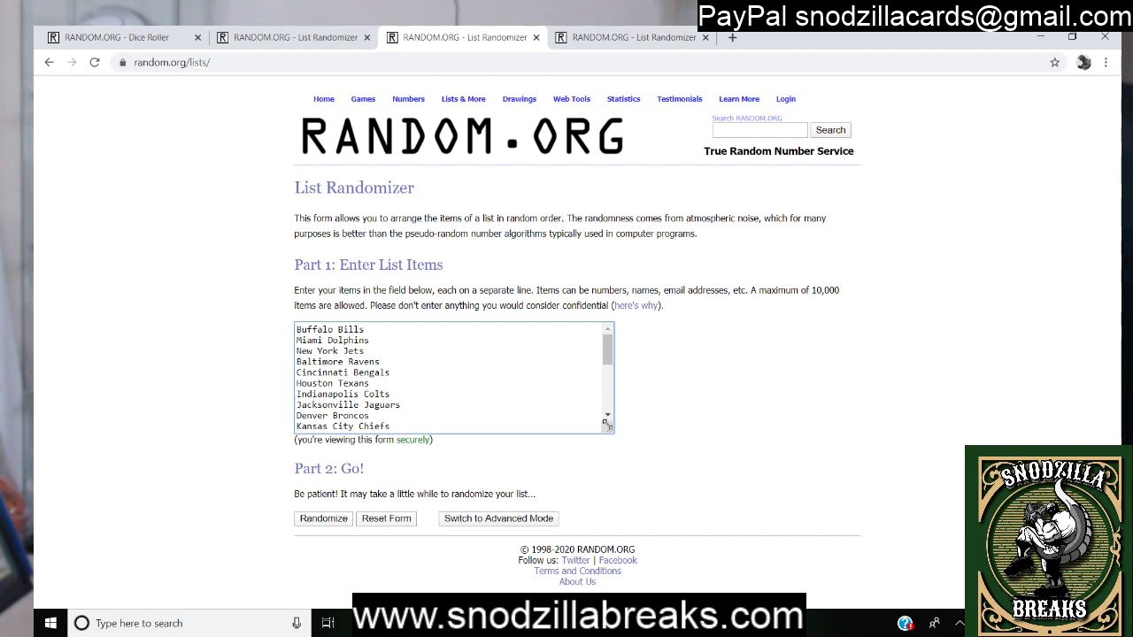
left_click(608, 417)
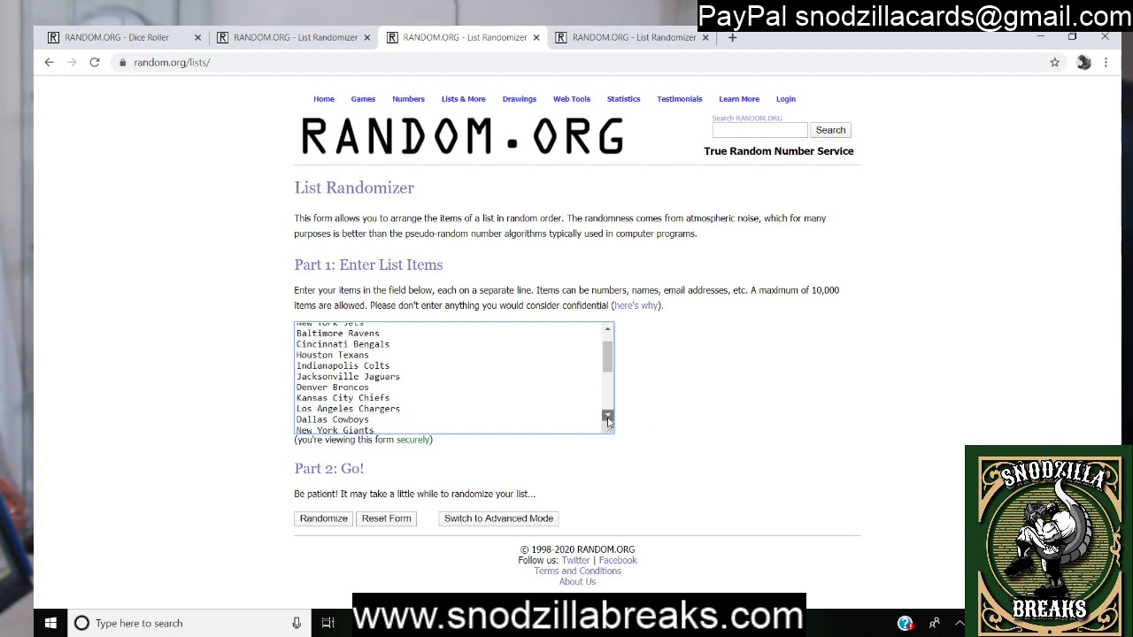
left_click(607, 332)
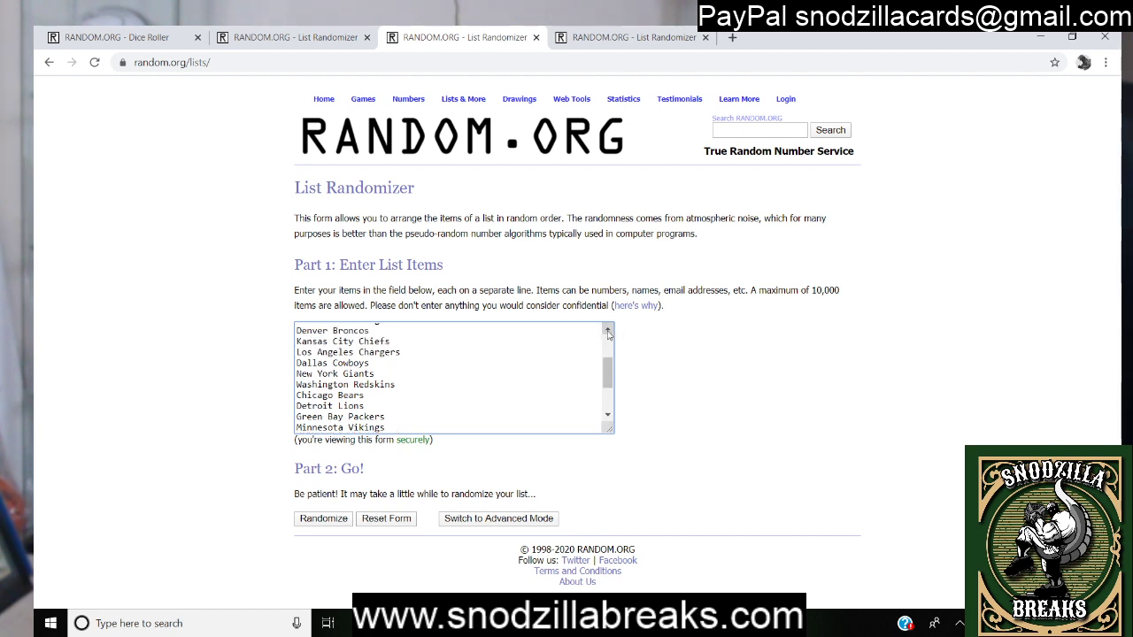
left_click(608, 417)
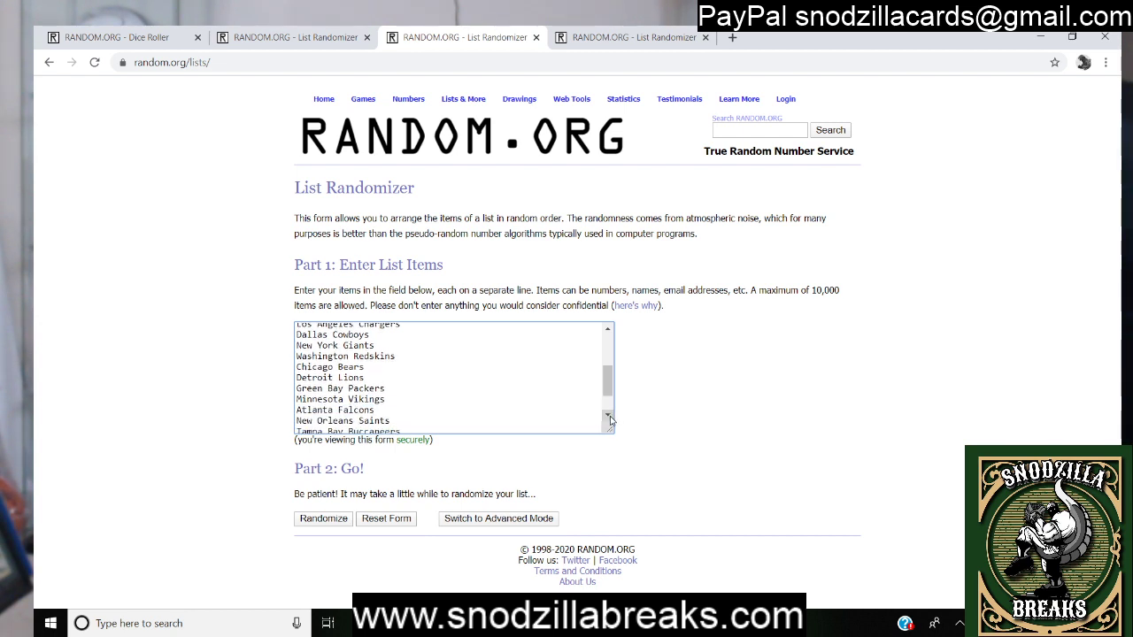
left_click(608, 417)
left_click(608, 417)
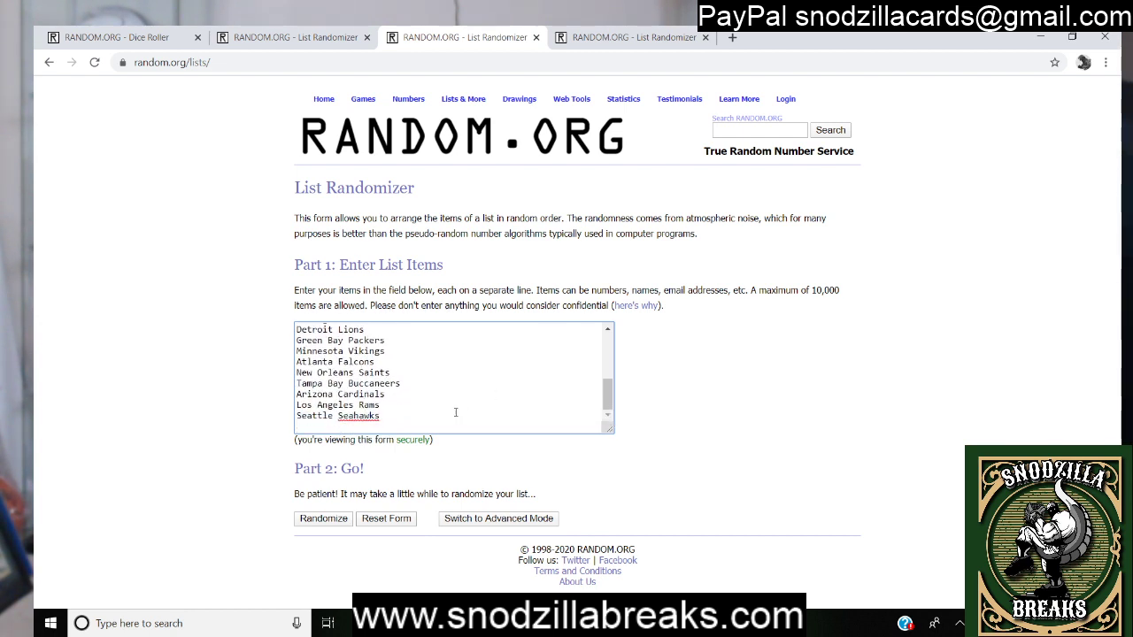
- Shuffle the 24 teams repeatedly until Houston Texans comes first
left_click(324, 517)
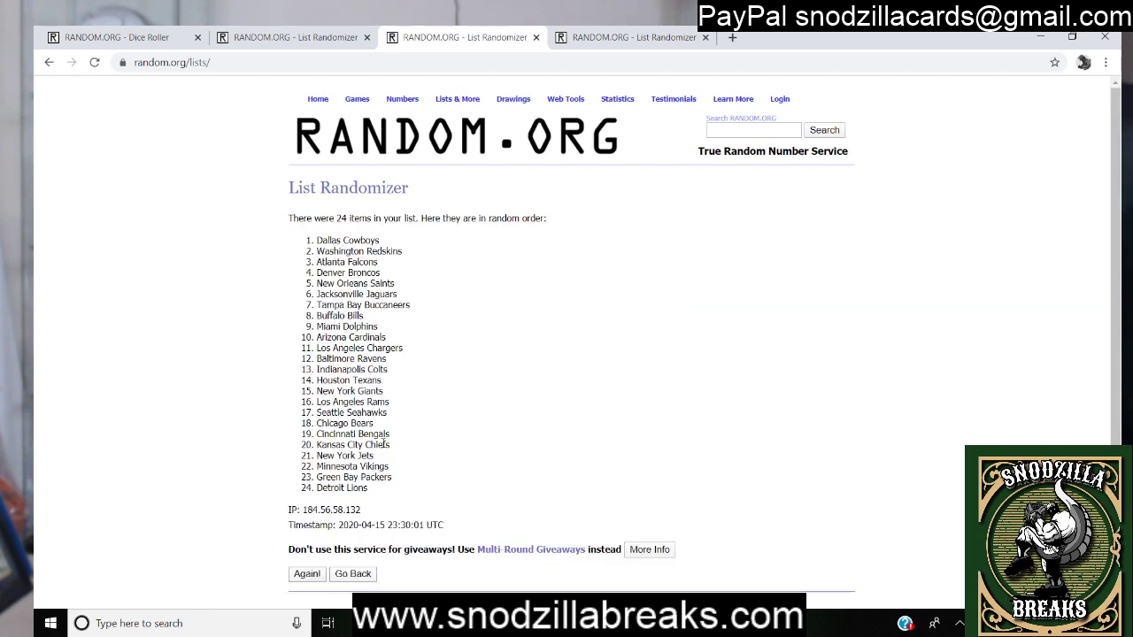
left_click(306, 574)
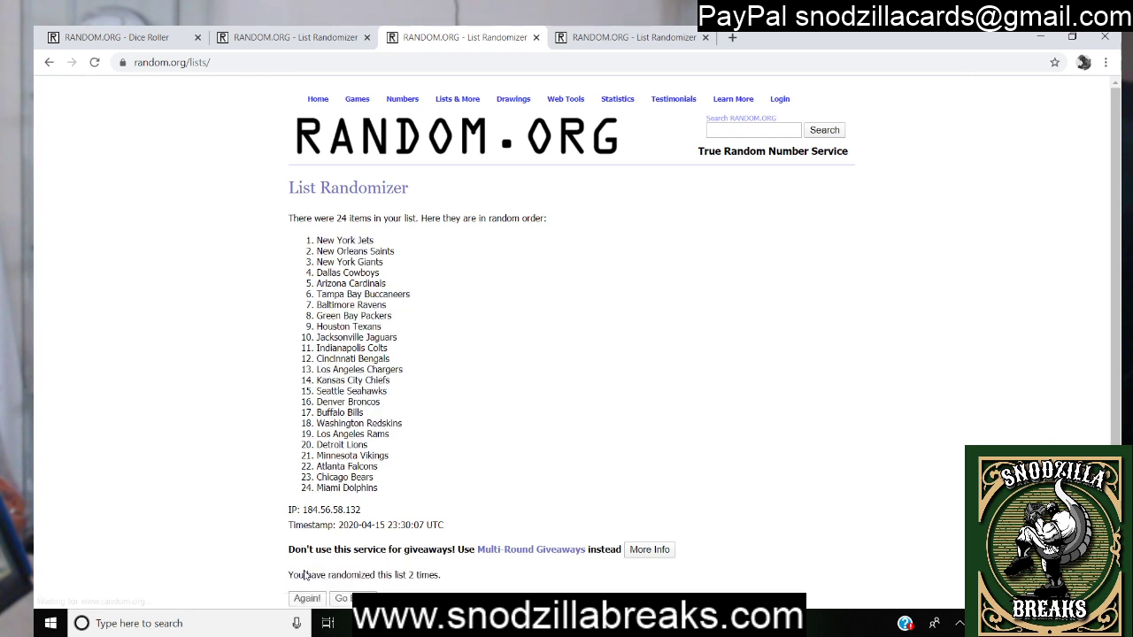
left_click(321, 602)
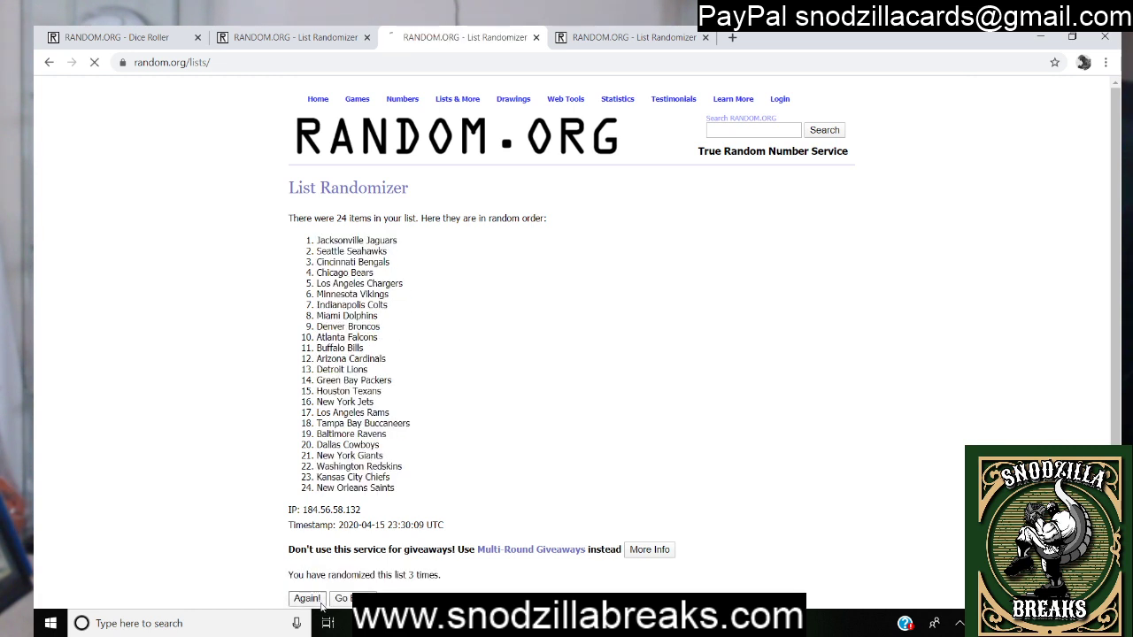
left_click(322, 602)
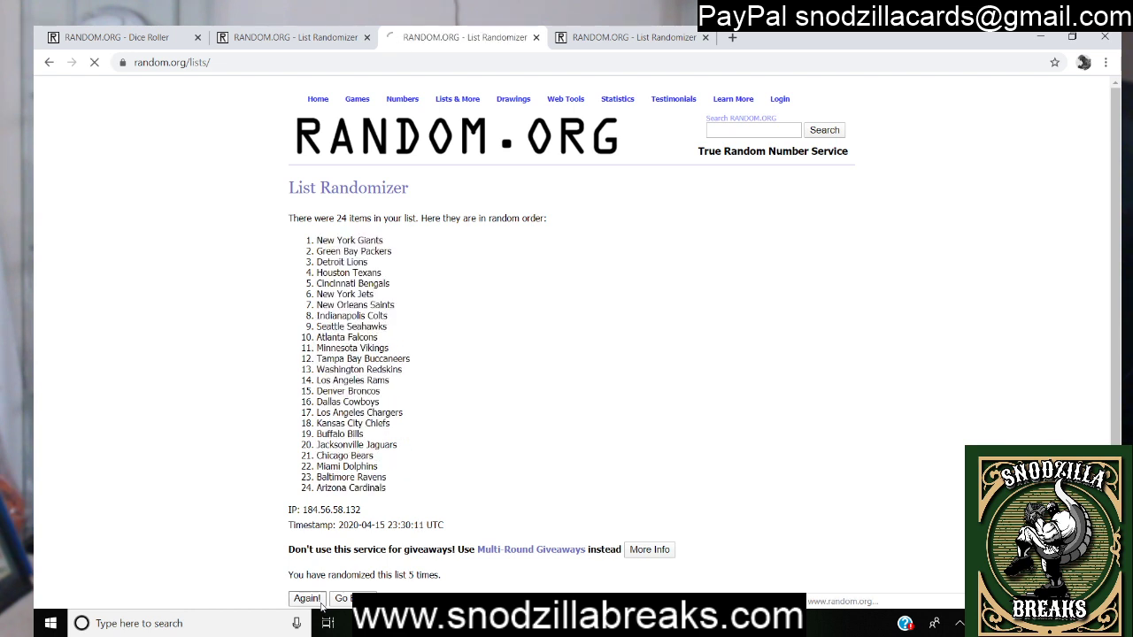
left_click(321, 601)
left_click(321, 602)
left_click(321, 601)
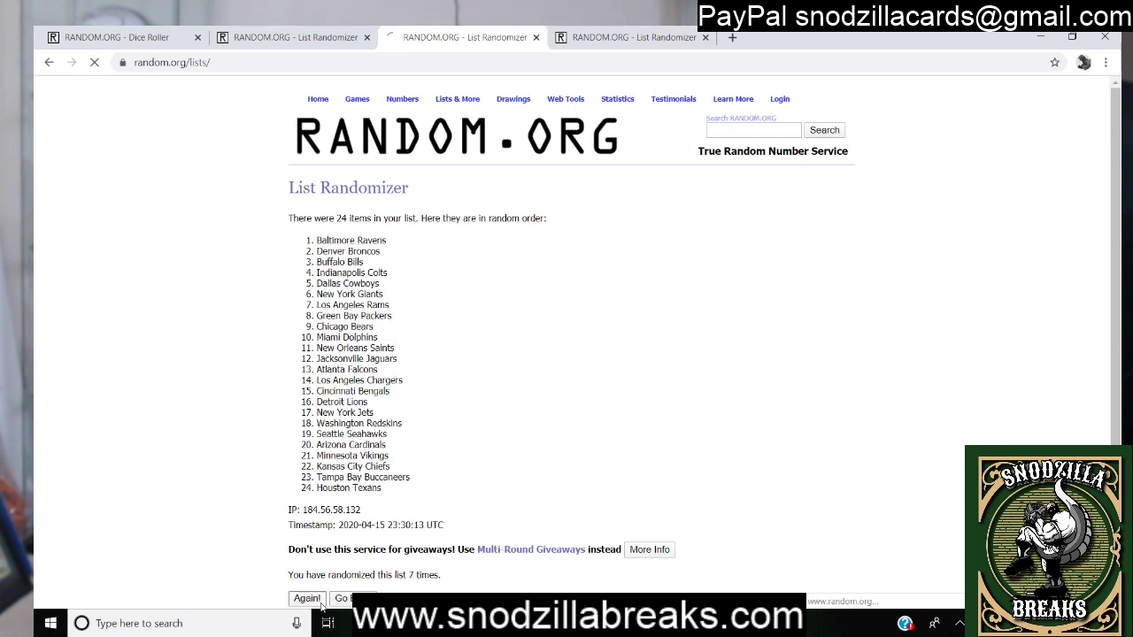
left_click(321, 602)
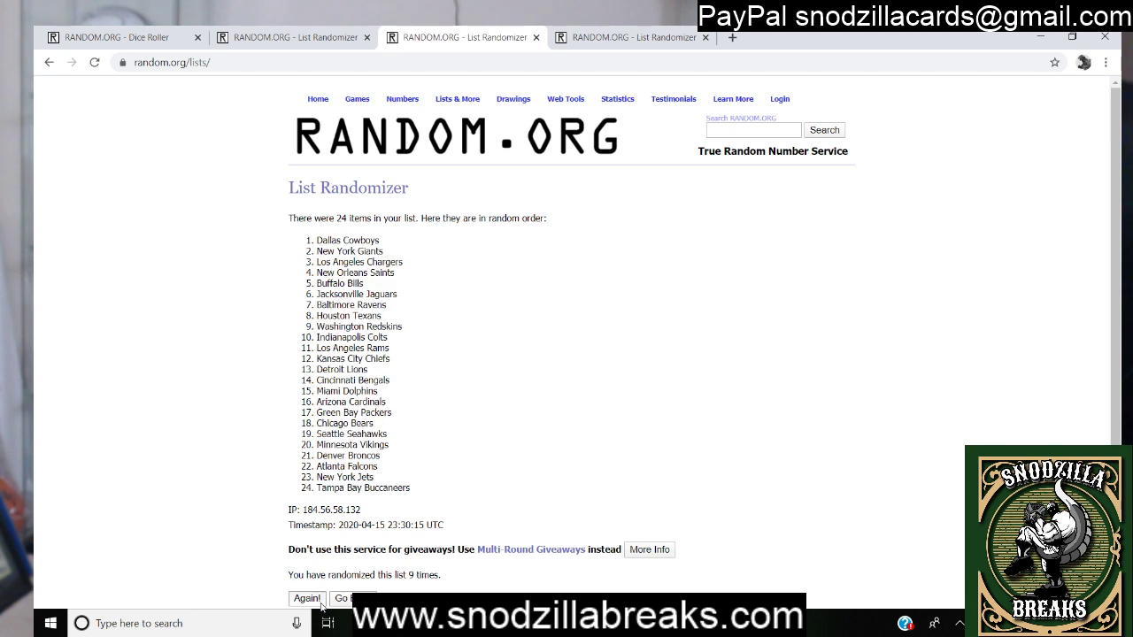
left_click(321, 602)
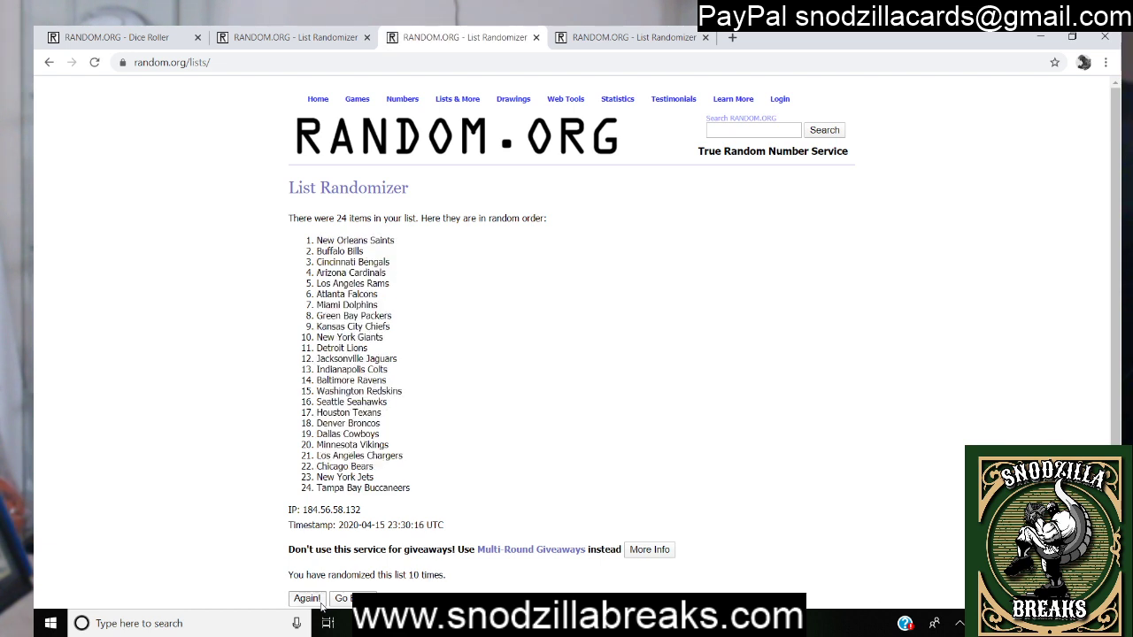
left_click(321, 601)
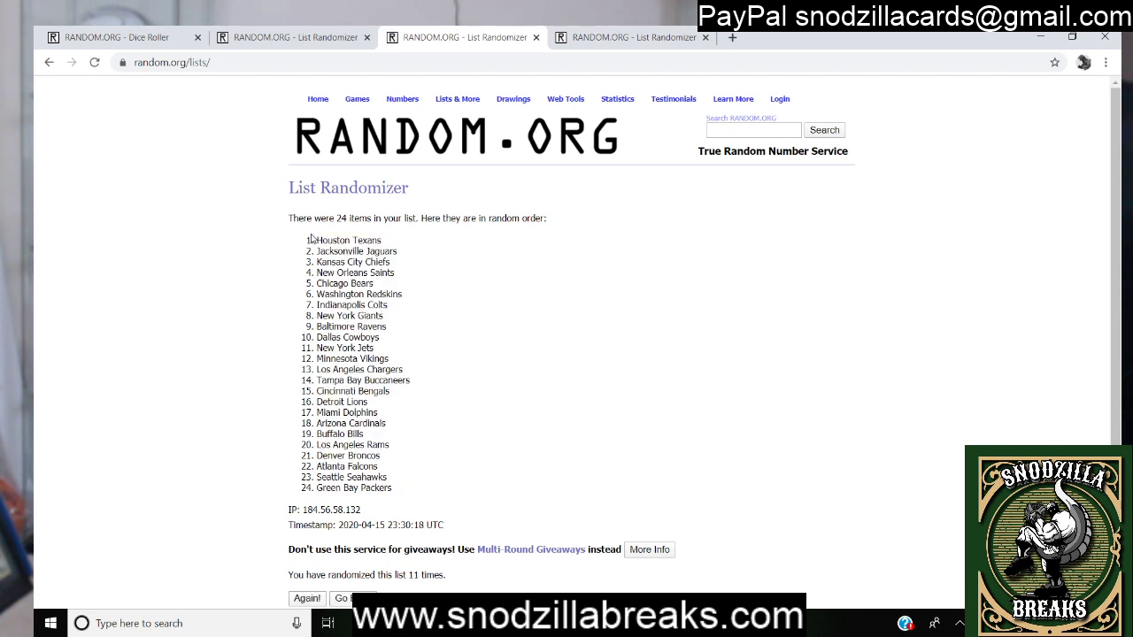
- Select all 24 shuffled team names and return to the Helmet 14 spreadsheet
left_click_drag(319, 240, 398, 431)
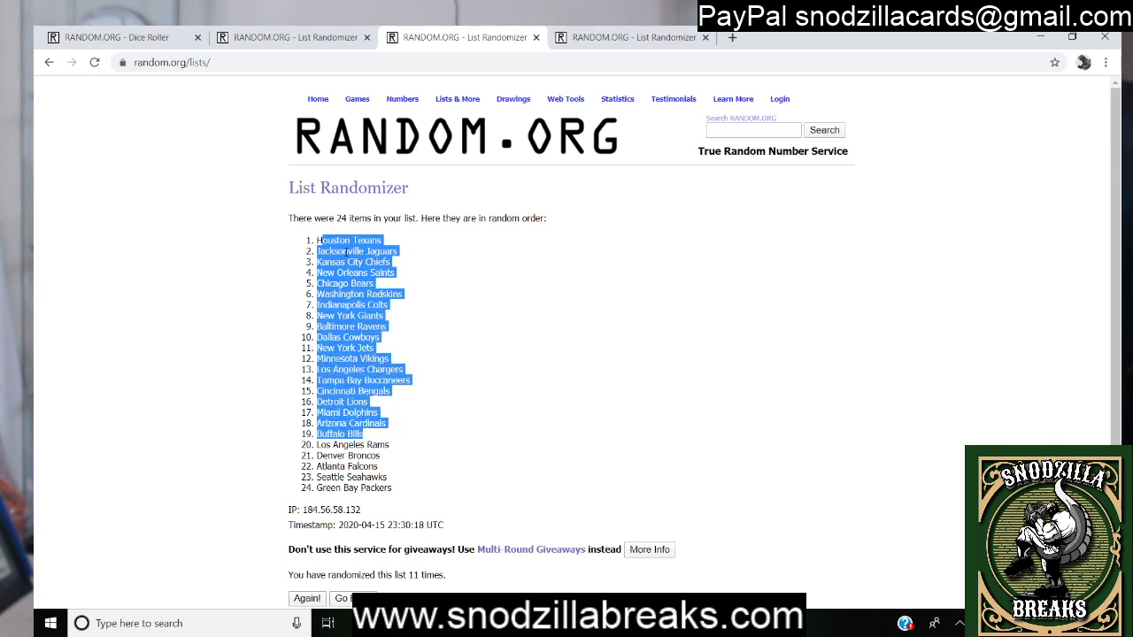
left_click_drag(314, 240, 400, 496)
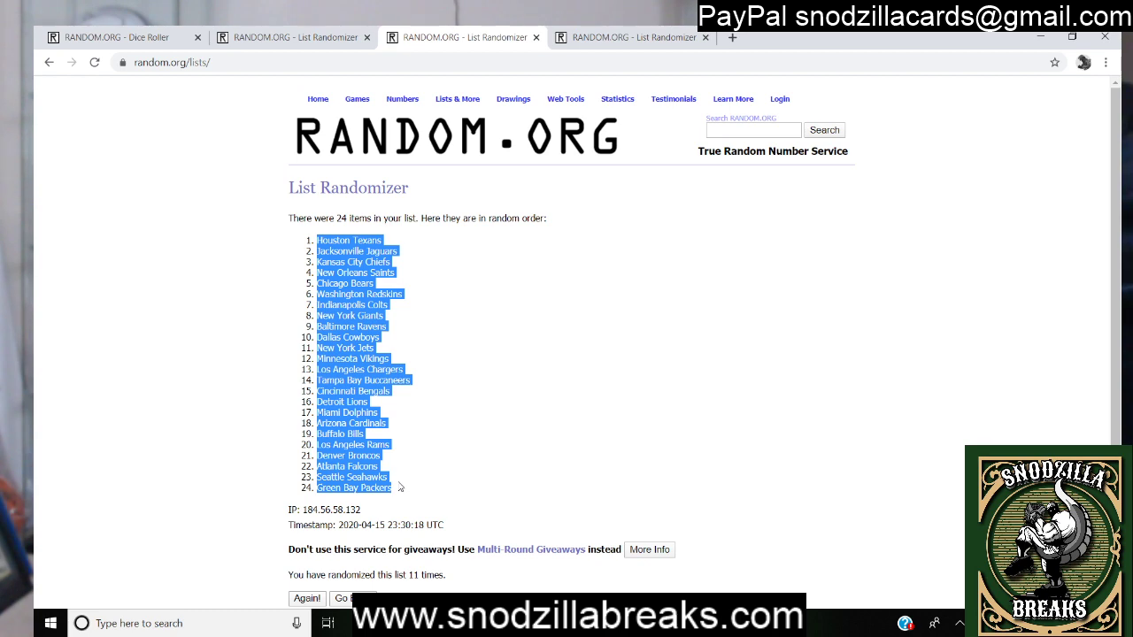
key("alt+Tab")
scroll(508, 321, "up", 2)
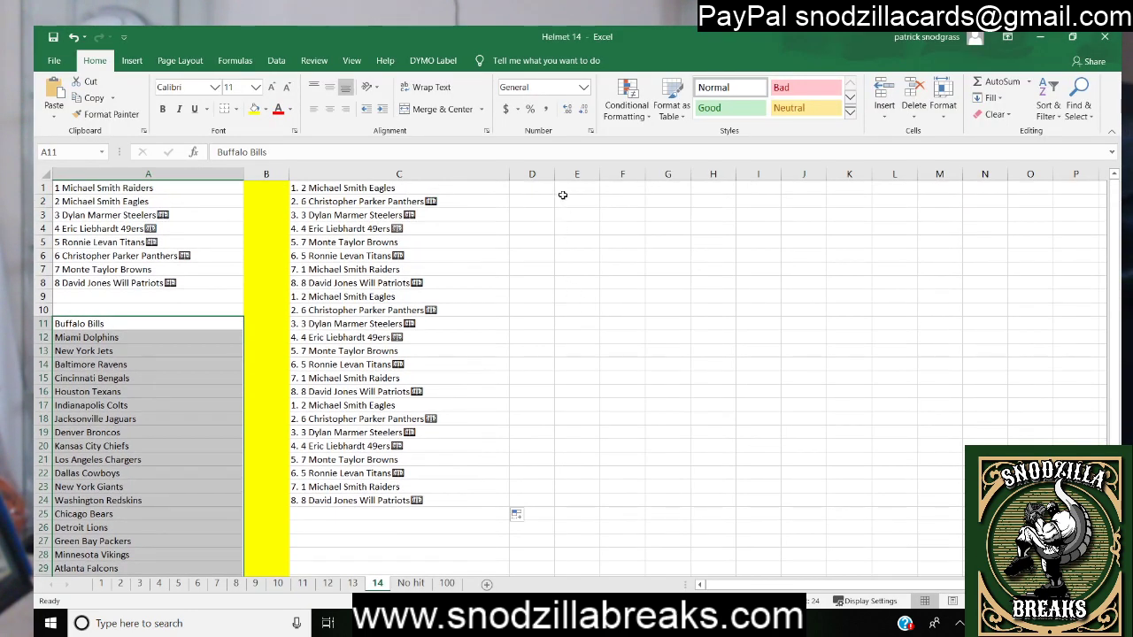
- Widen column D and paste the shuffled teams starting at D1
left_click_drag(554, 173, 658, 173)
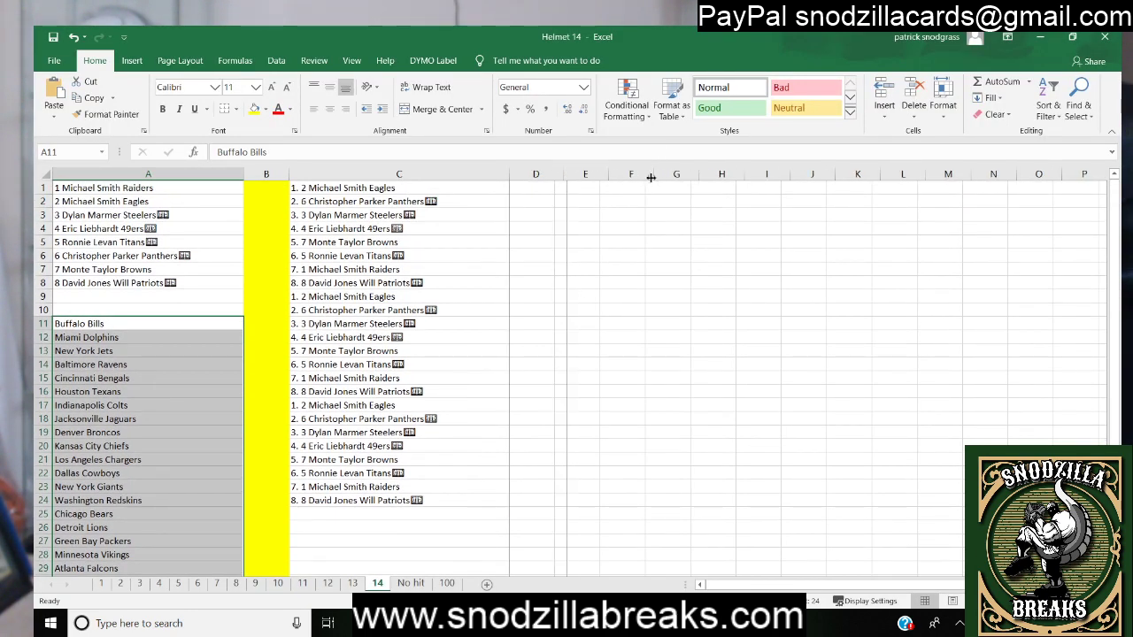
right_click(556, 186)
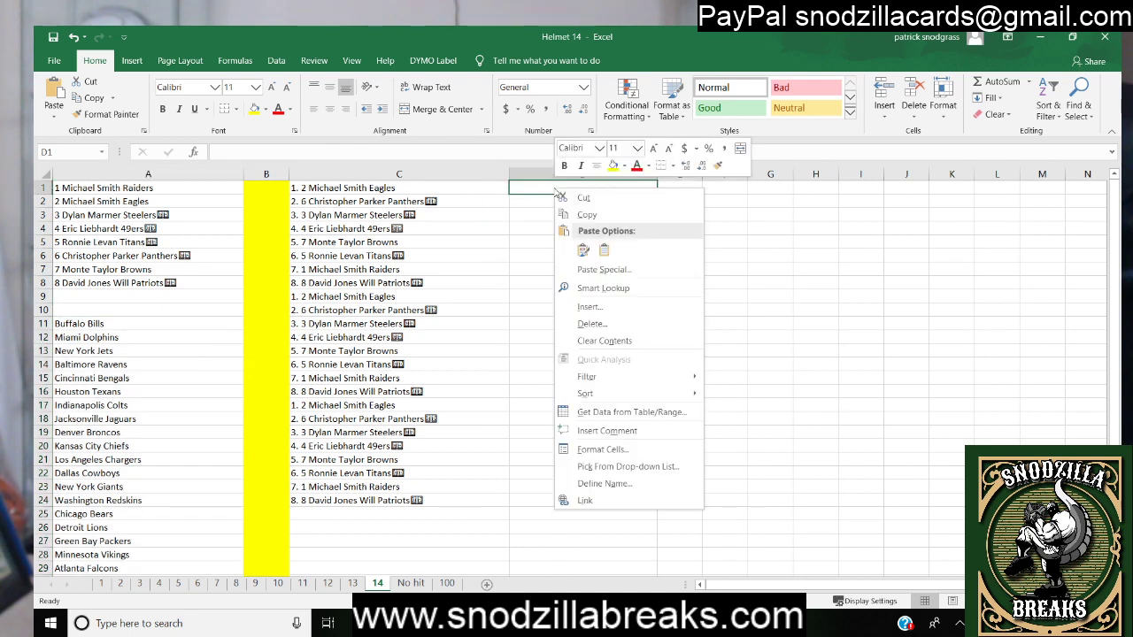
left_click(603, 249)
- Step through participants C1 to C24, reading each entry's paired team in column D
left_click(505, 188)
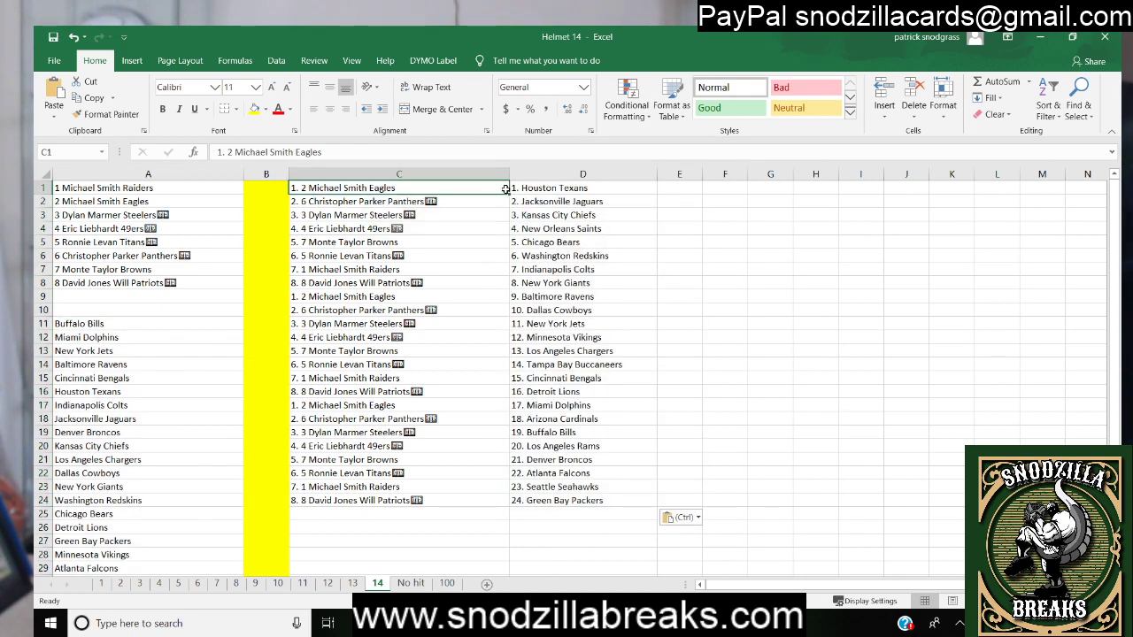
key("Down")
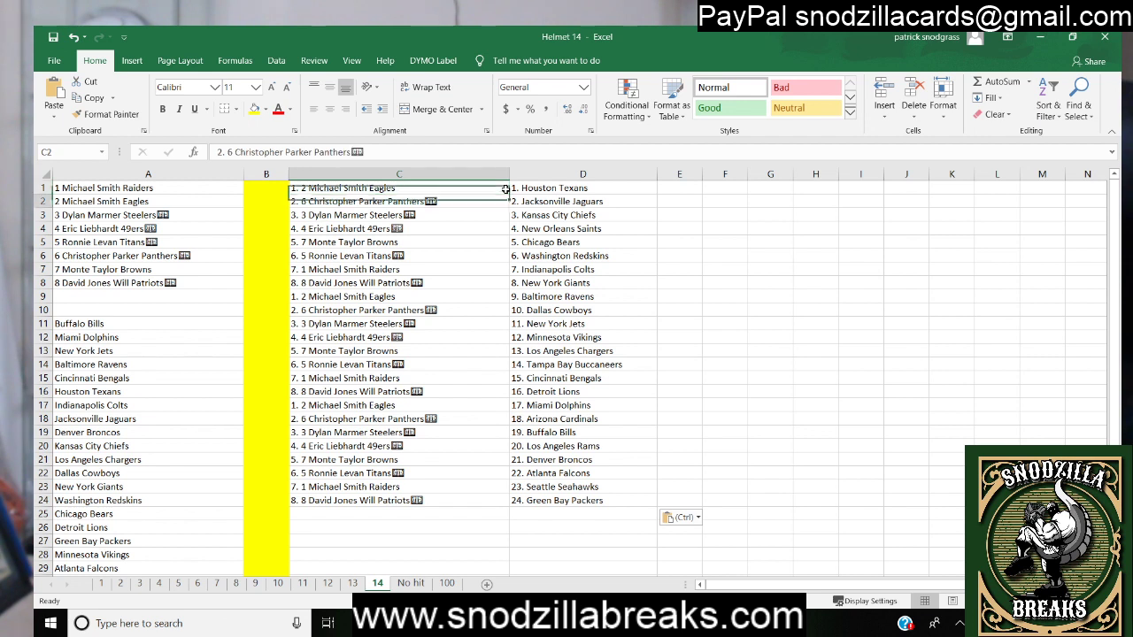
key("Down")
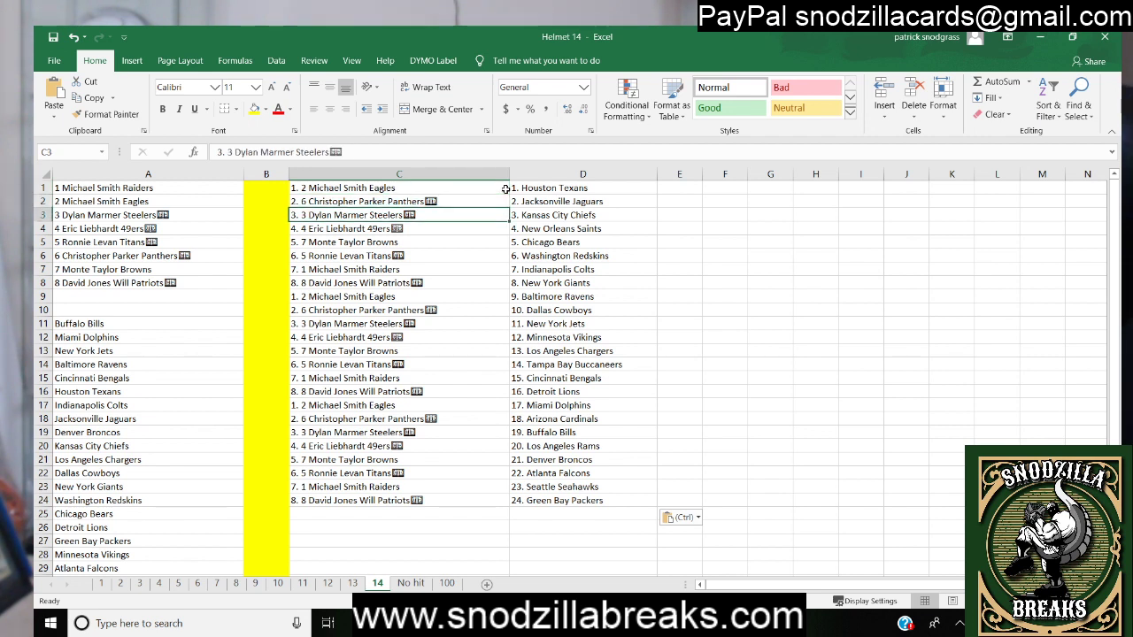
key("Down")
key("Down")
key("Down")
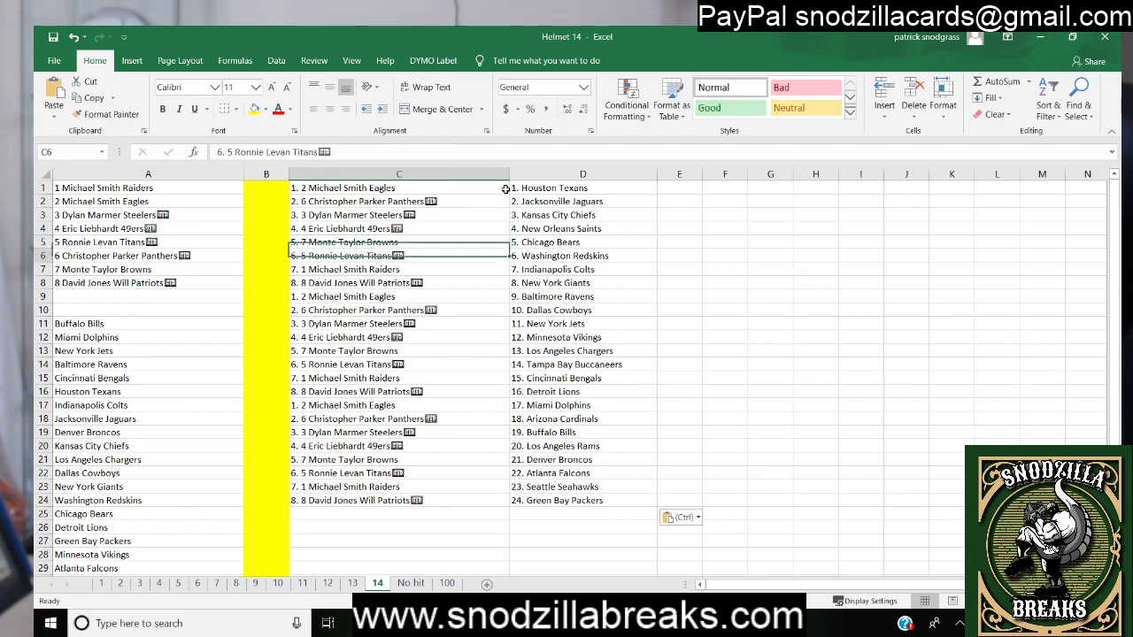
key("Down")
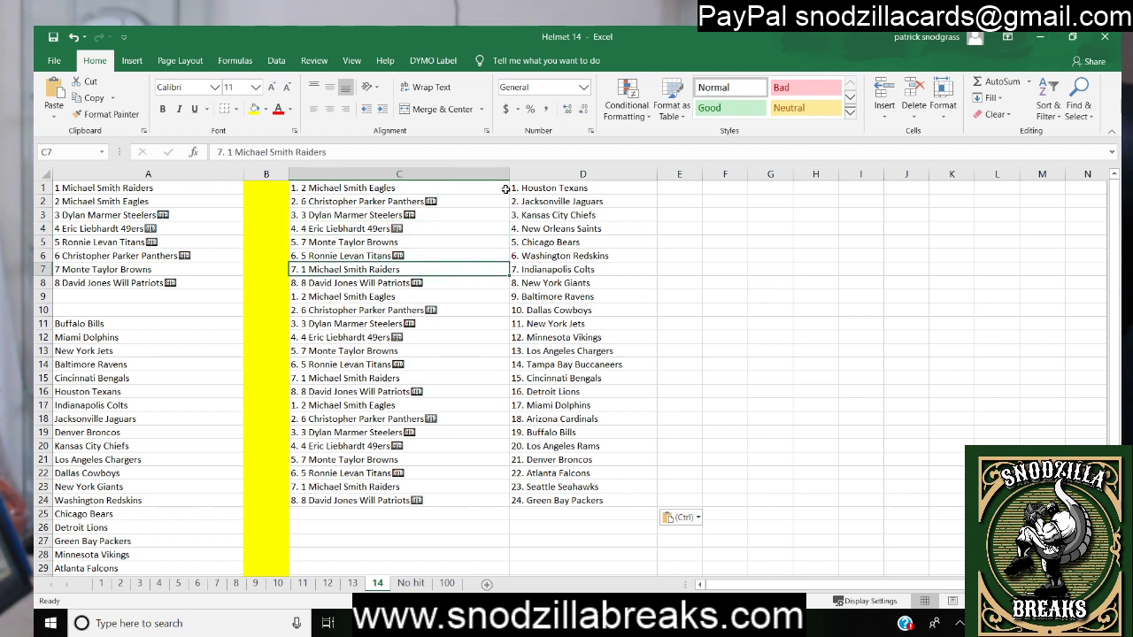
key("Down")
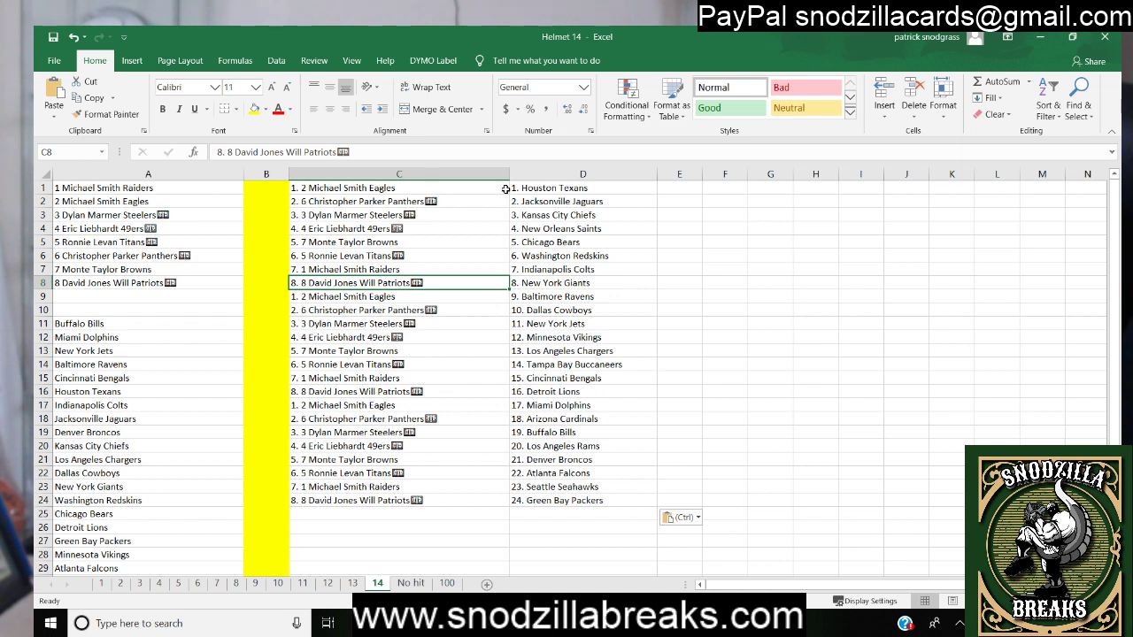
key("Down")
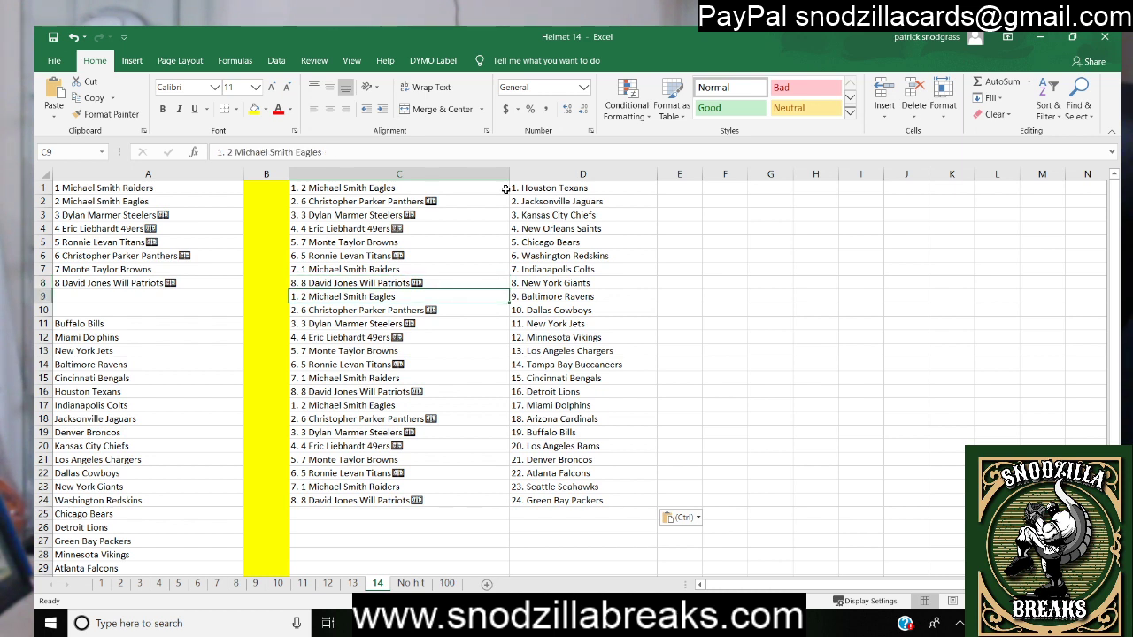
key("Down")
key("Down")
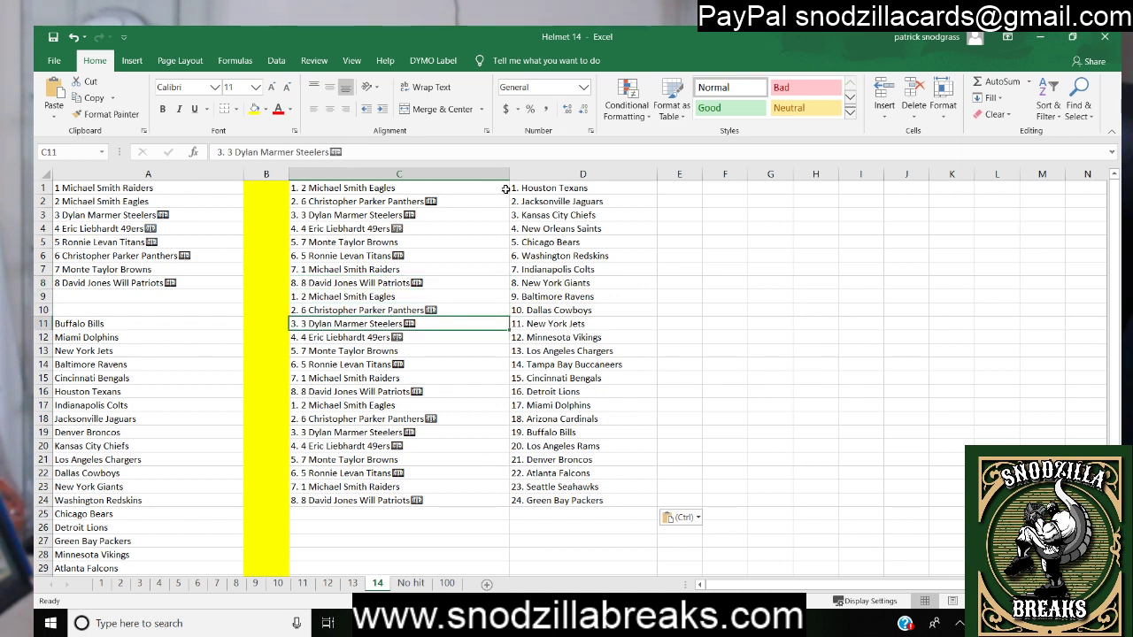
key("Down")
key("Down")
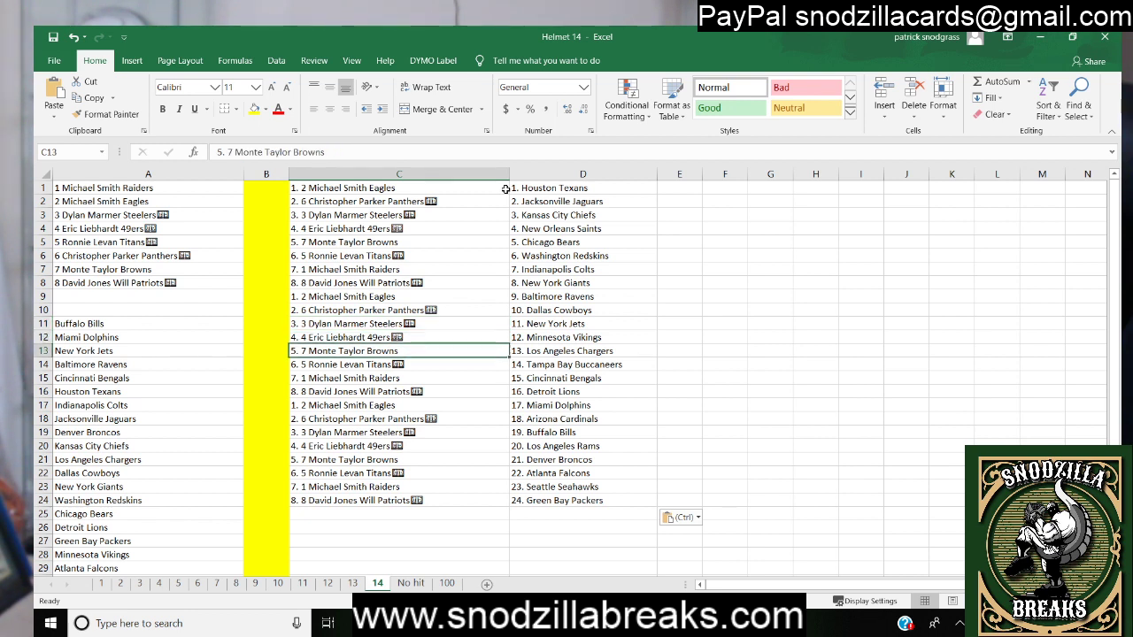
key("Down")
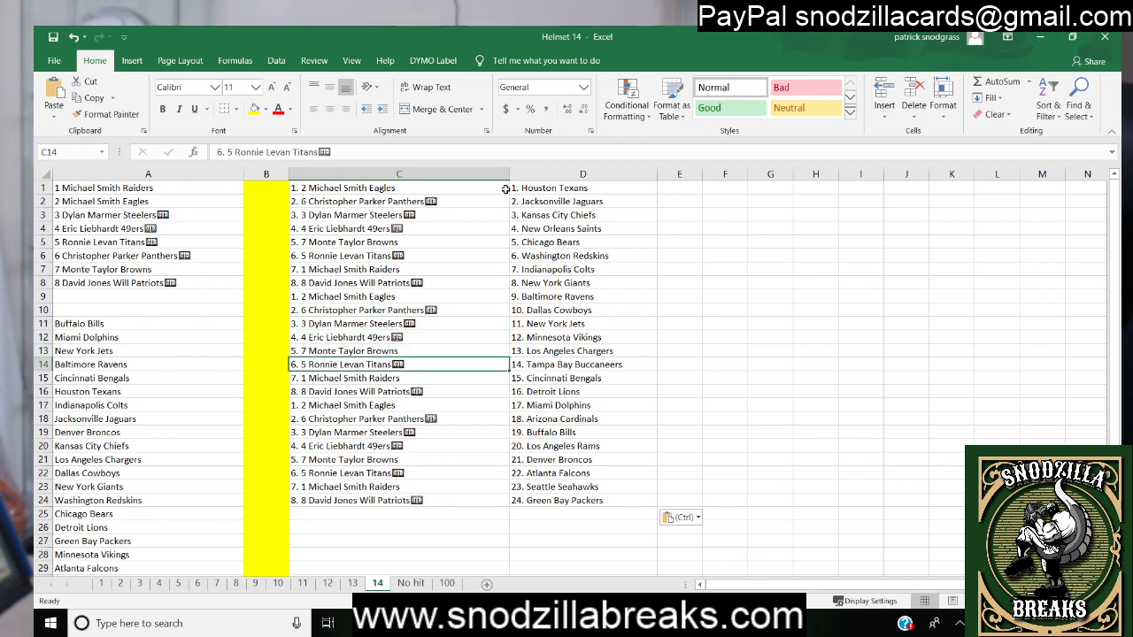
key("Down")
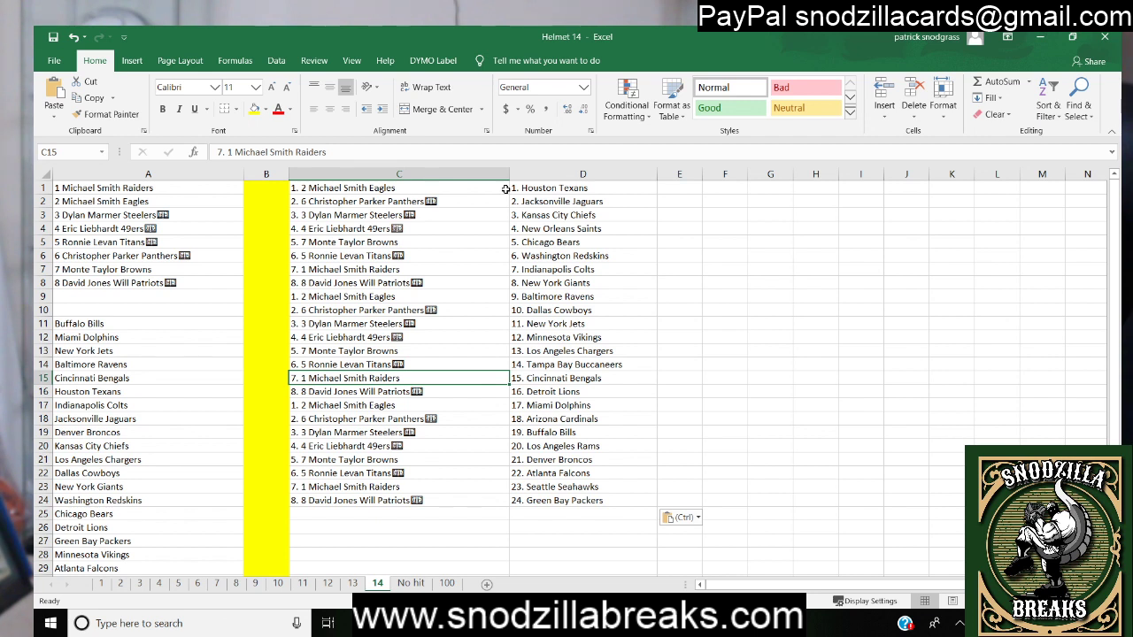
key("Down")
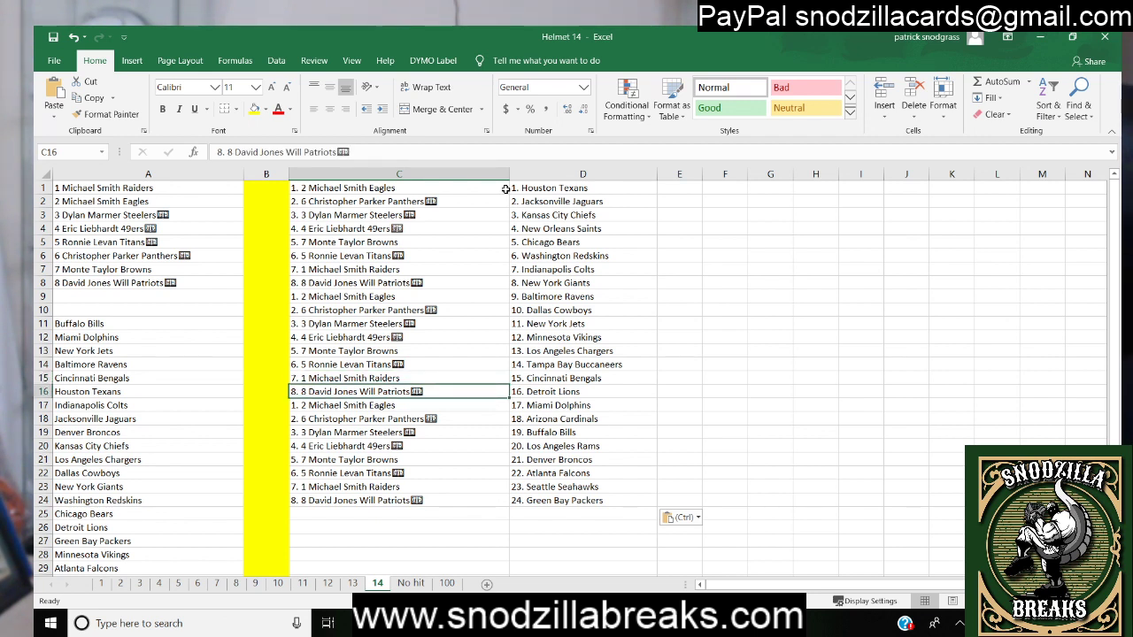
key("Down")
key("Down")
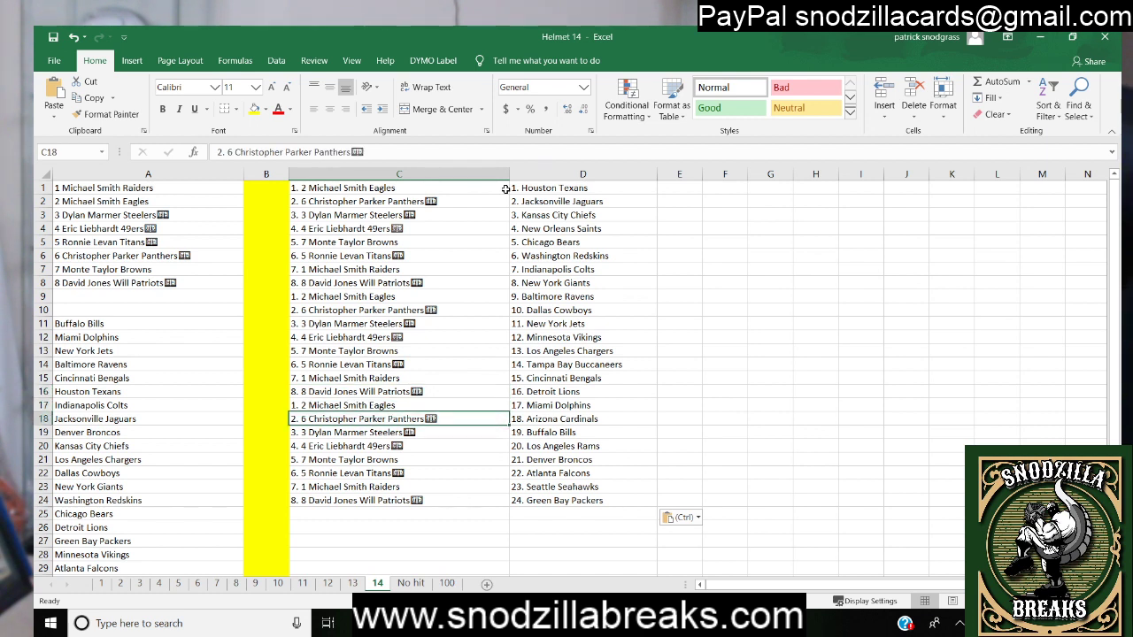
key("Down")
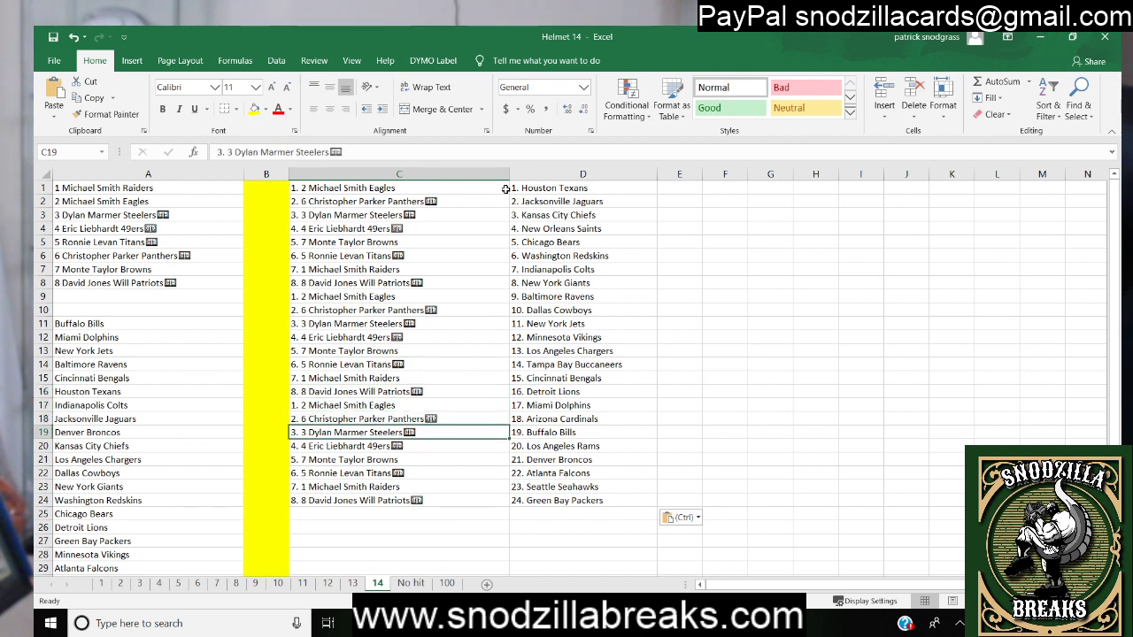
key("Down")
key("Down")
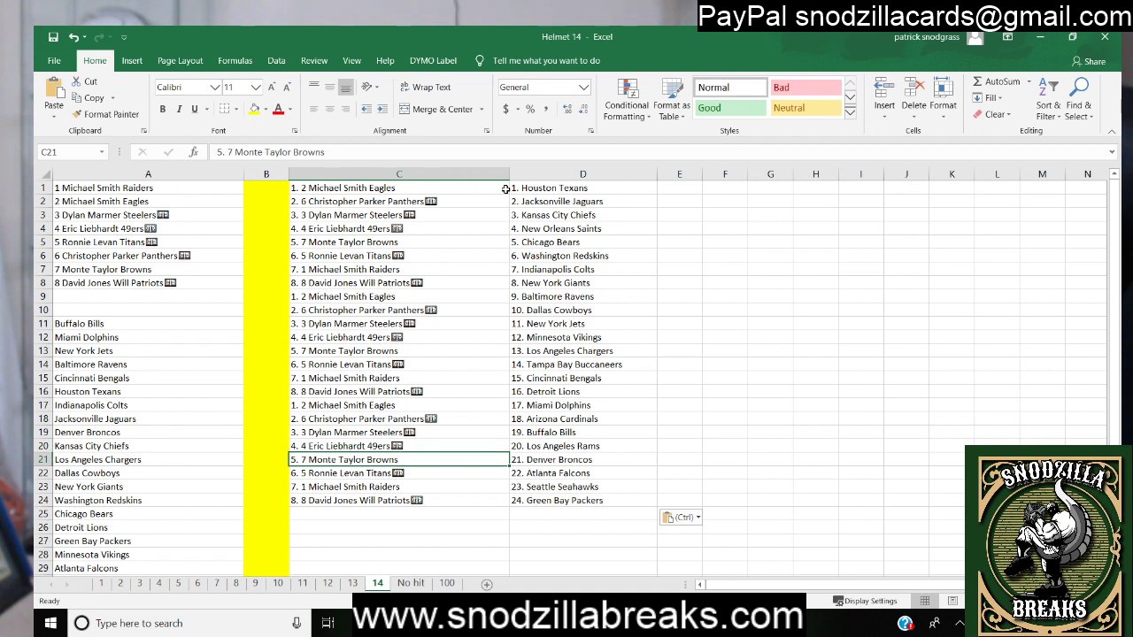
key("Down")
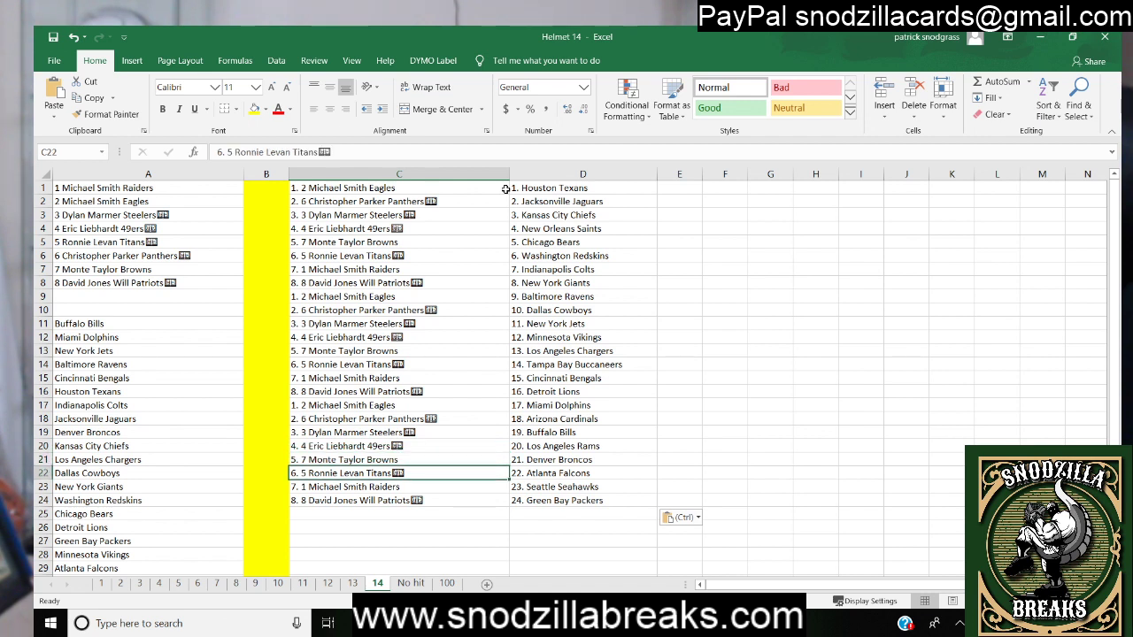
key("Down")
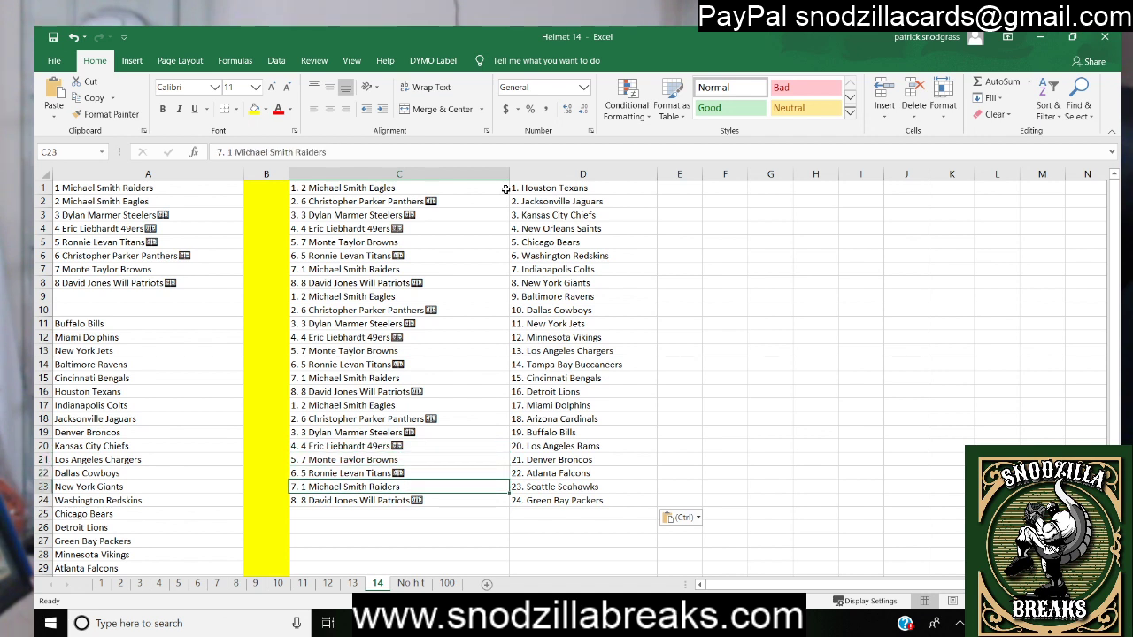
key("Down")
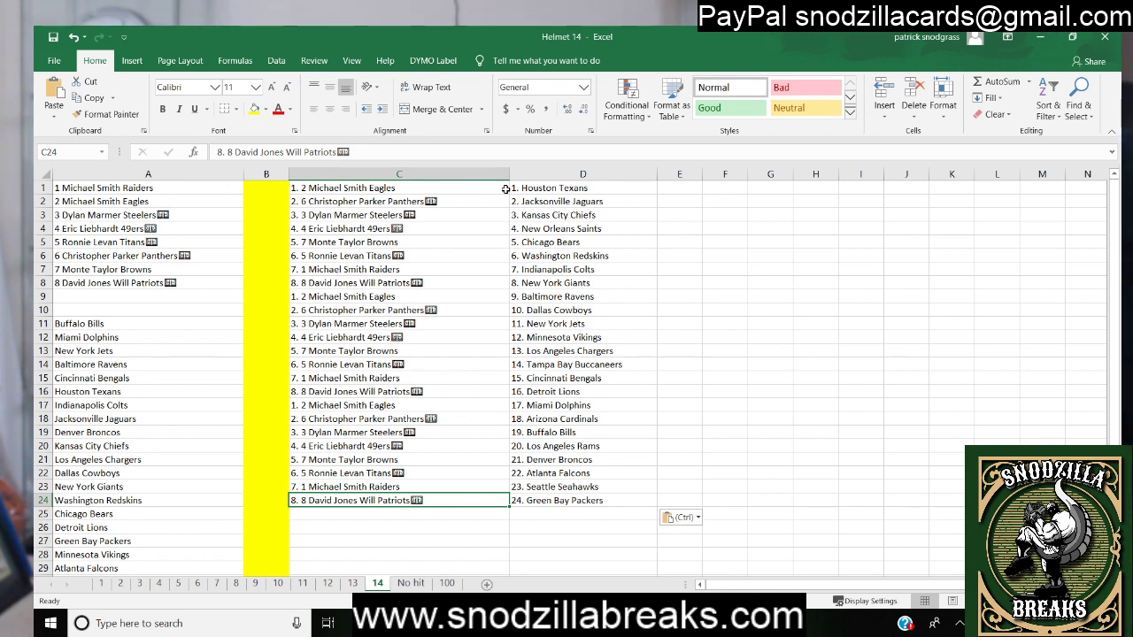
- Look over the No hit and 13 sheets, then fill cell C6 on sheet 12 yellow
left_click(412, 584)
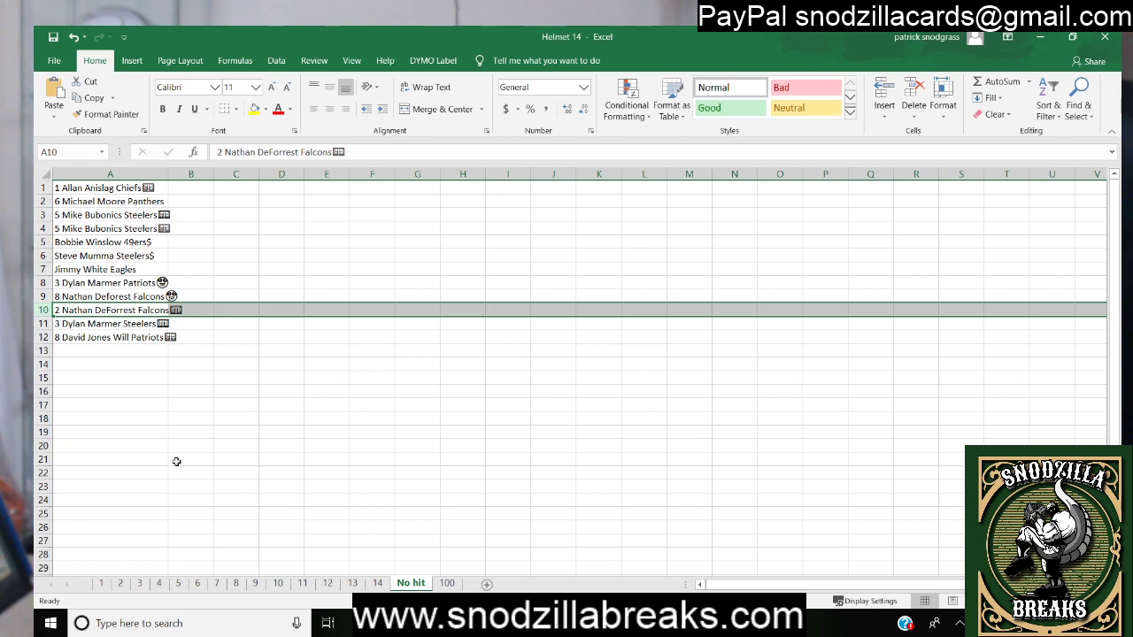
left_click(353, 585)
left_click(329, 584)
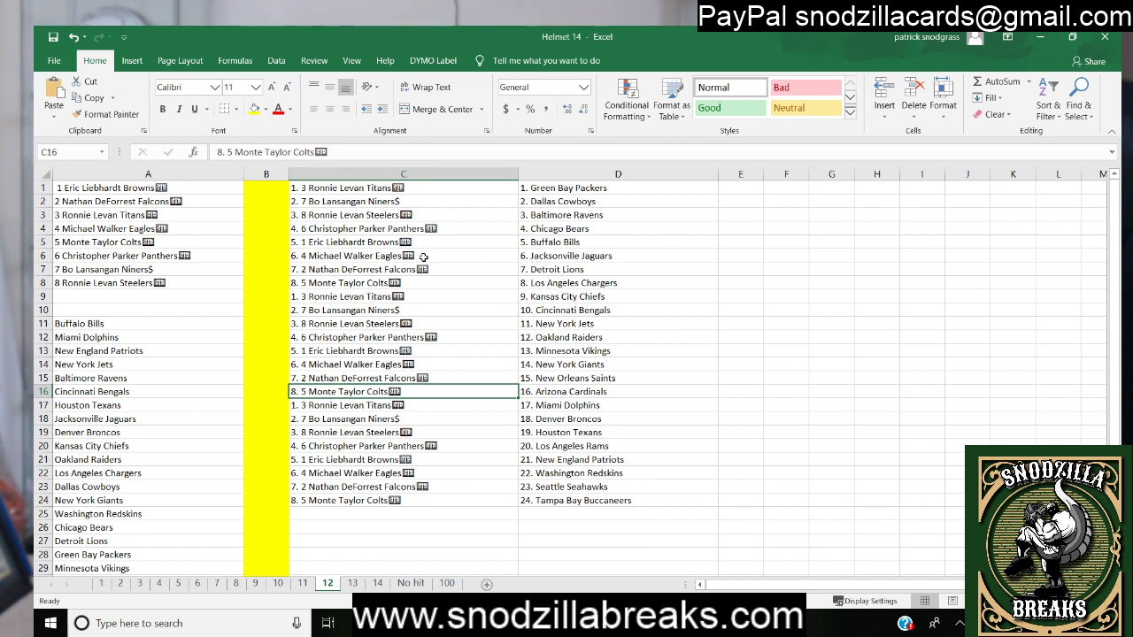
left_click(423, 257)
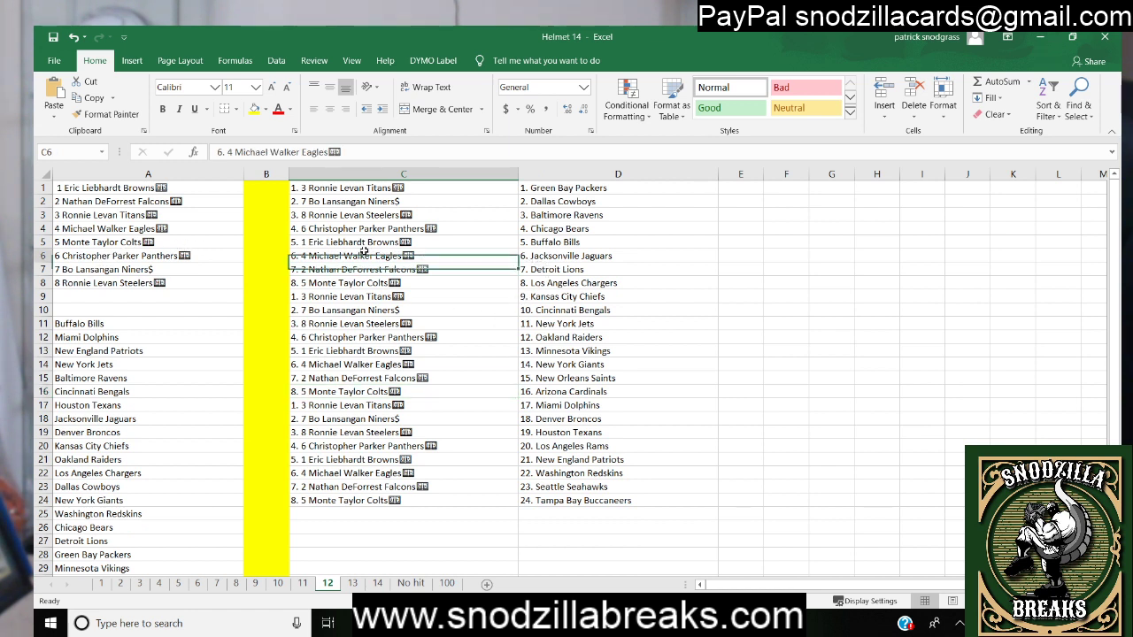
left_click(254, 108)
- Check cell A1 on the No hit sheet, then return to sheet 14
left_click(410, 582)
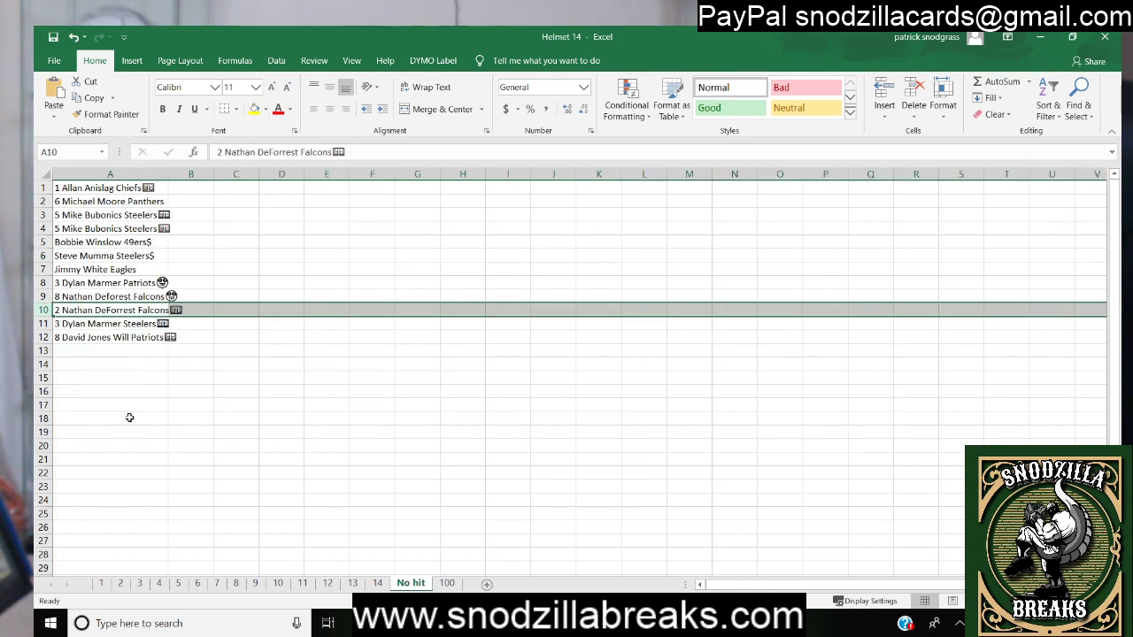
left_click(93, 189)
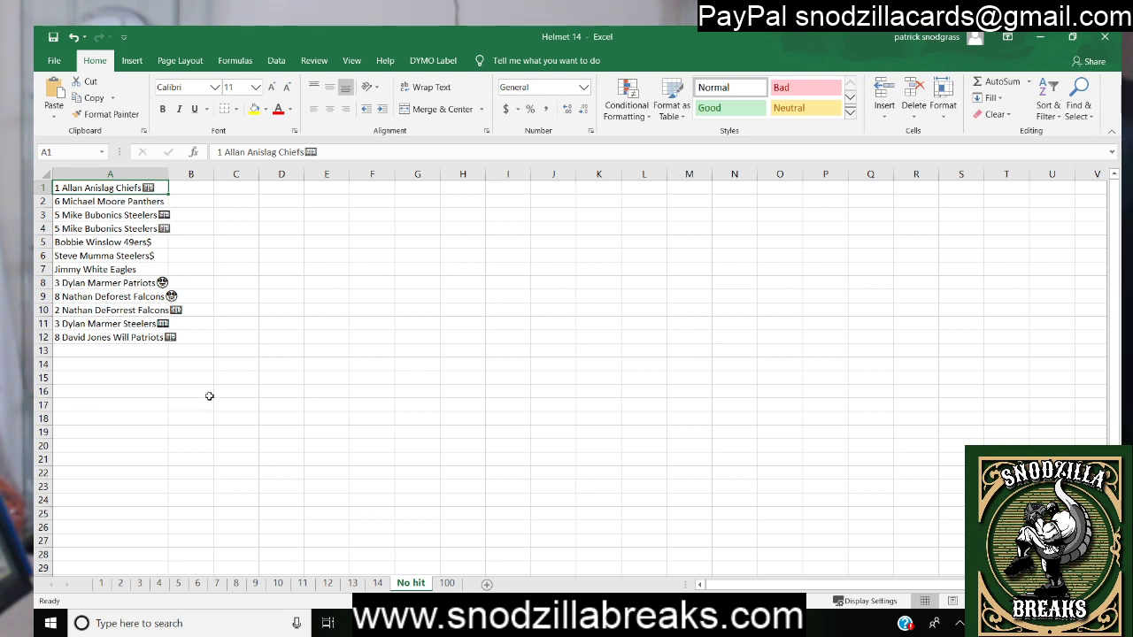
left_click(379, 584)
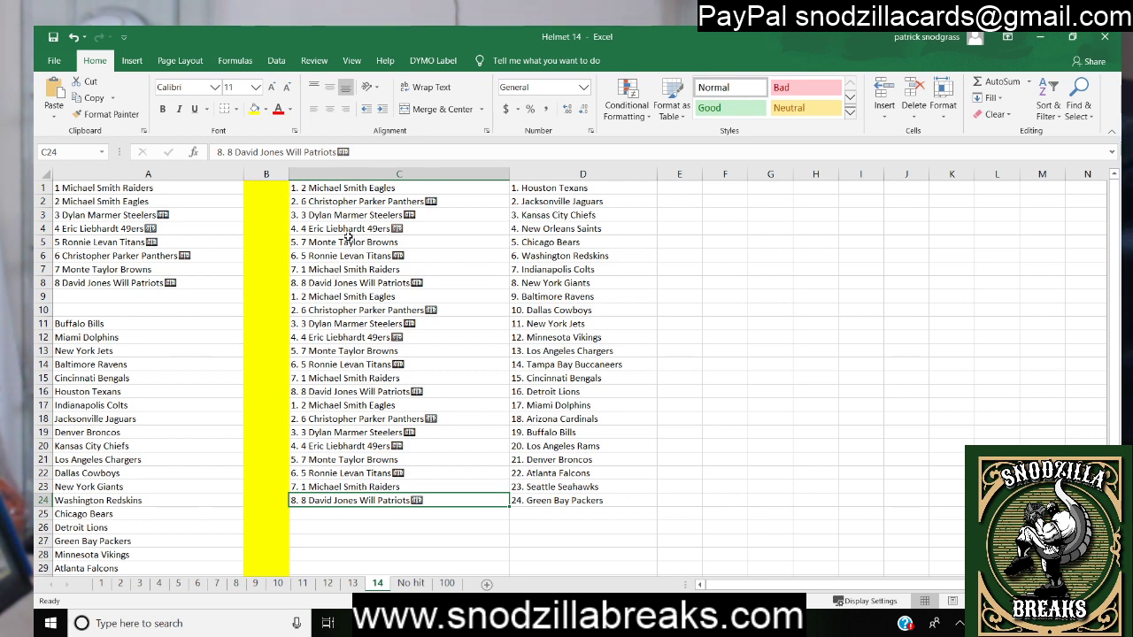
left_click(340, 198)
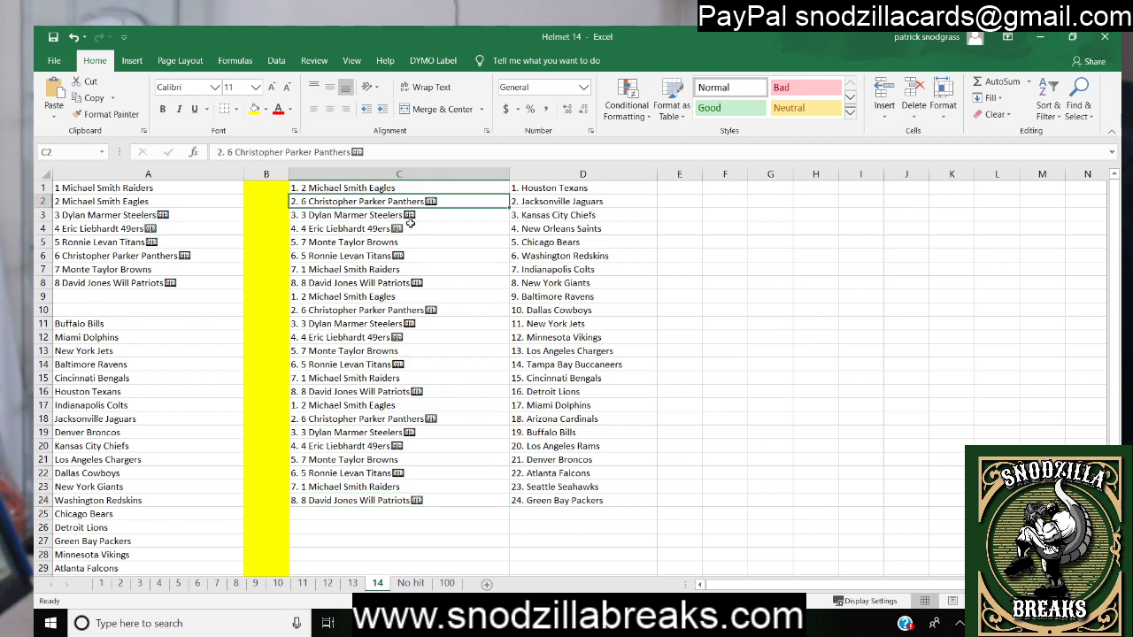
left_click(407, 217)
key("Down")
key("Down")
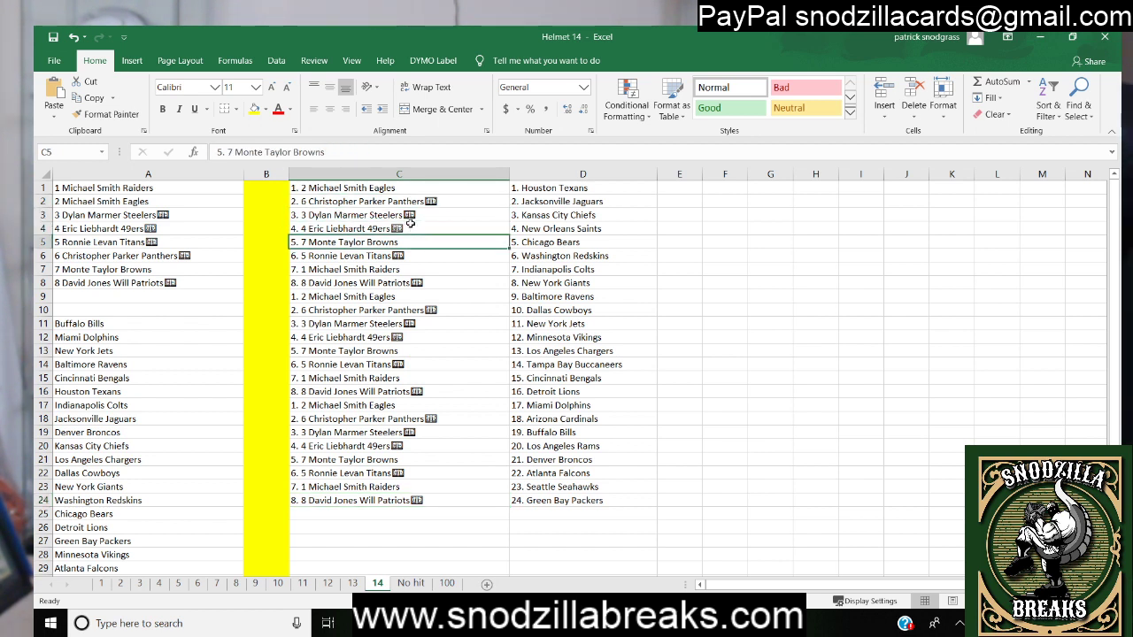
key("Down")
key("Down")
key("Down")
key("Down")
key("Down")
key("Down")
key("Down")
key("Down")
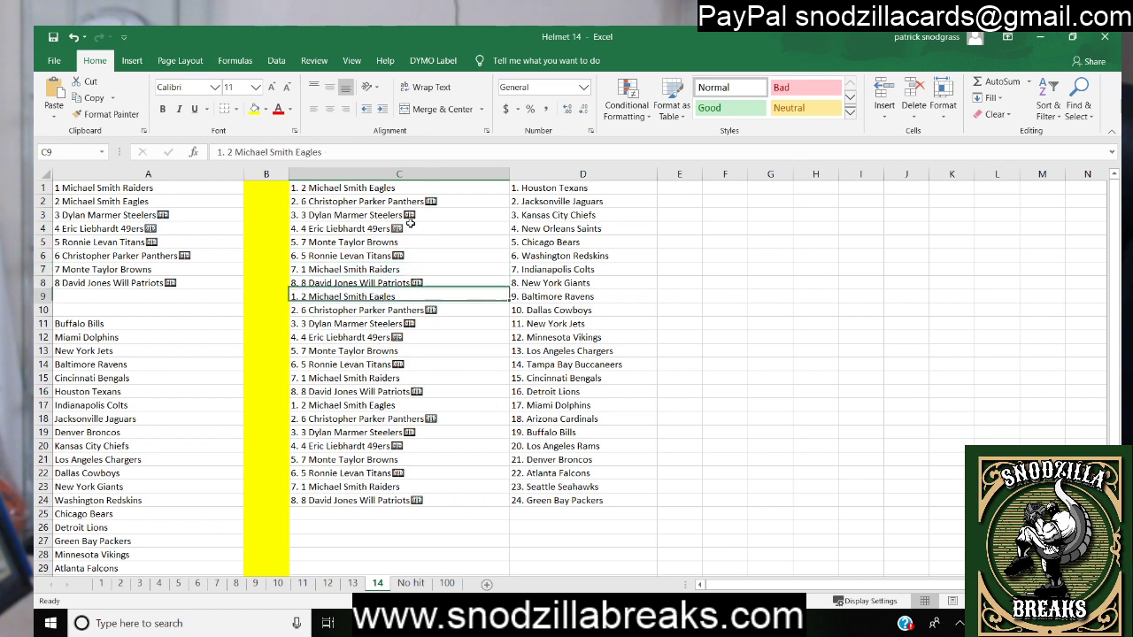
key("Down")
key("Down")
key("Down")
key("Down")
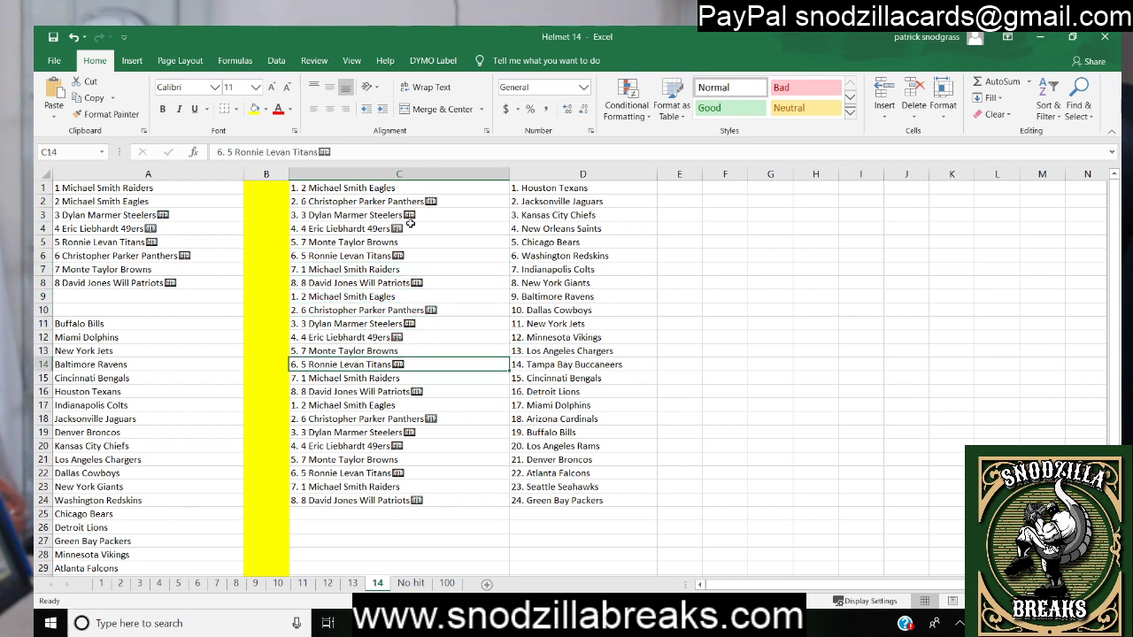
key("Down")
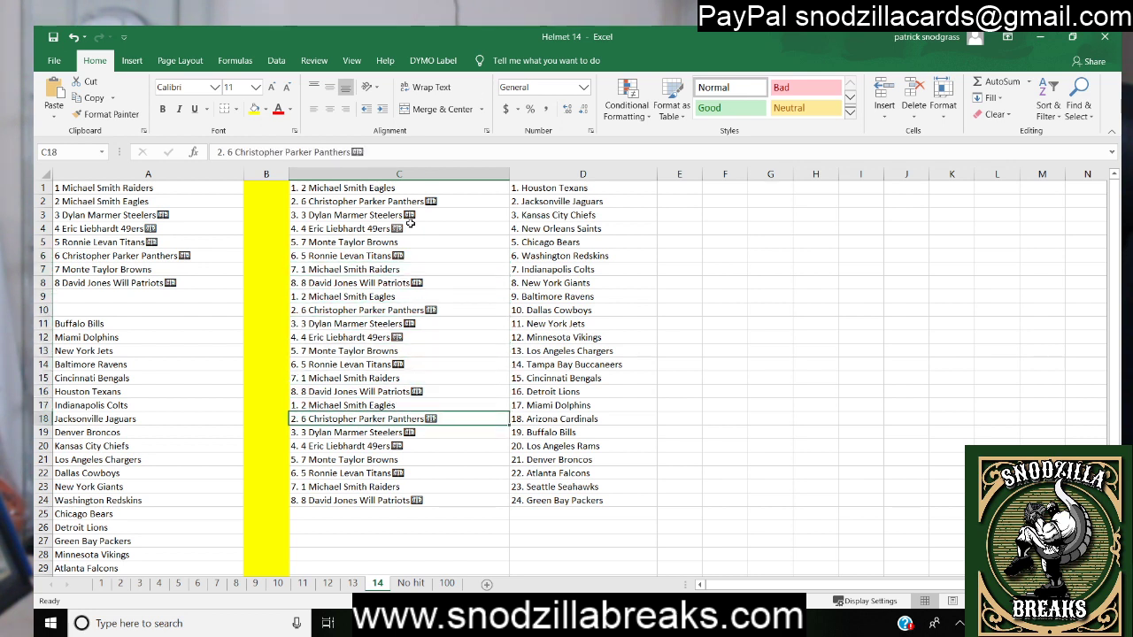
key("Down")
key("Down")
key("Down")
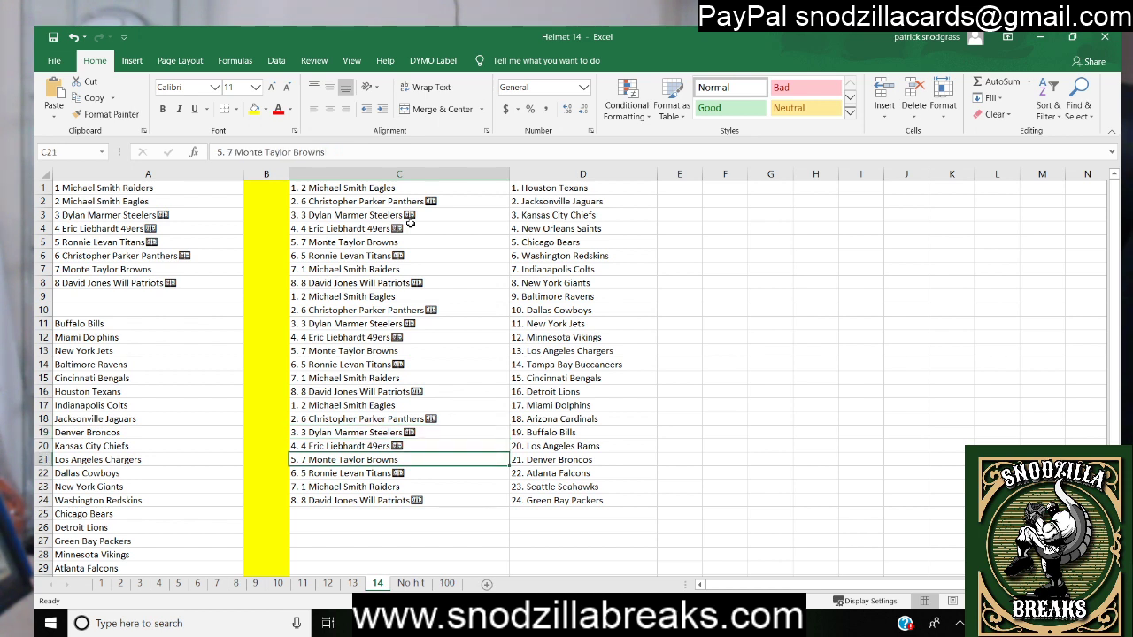
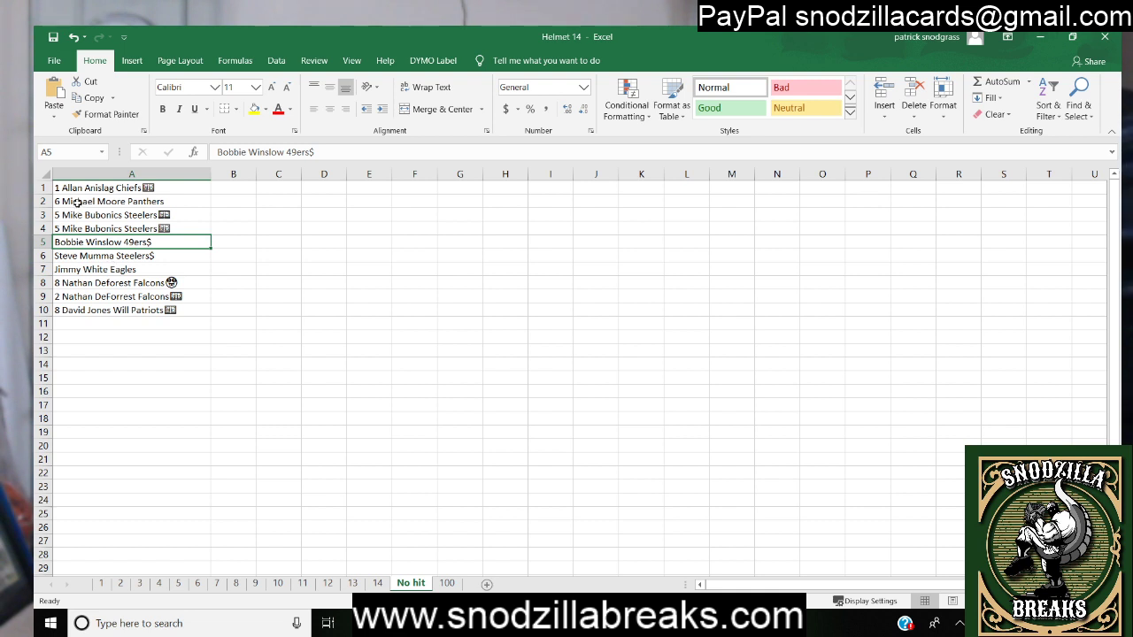
- Copy the ten player entries in A1:A10 and switch to the RANDOM.ORG List Randomizer window
left_click_drag(80, 184, 174, 312)
key("ctrl+c")
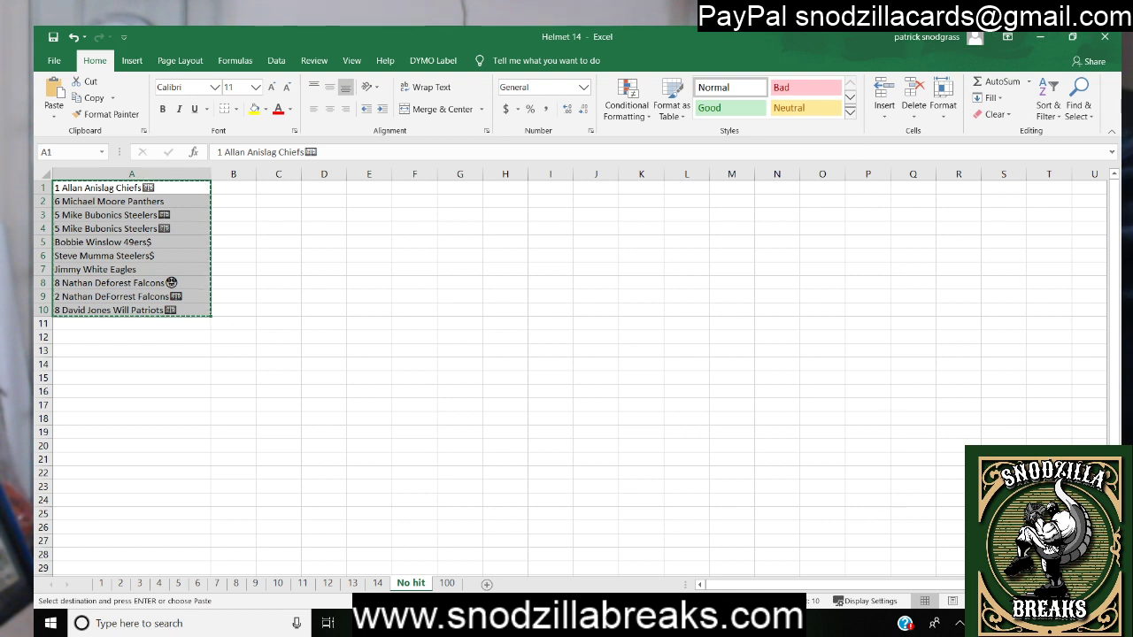
mouse_move(531, 623)
left_click(612, 548)
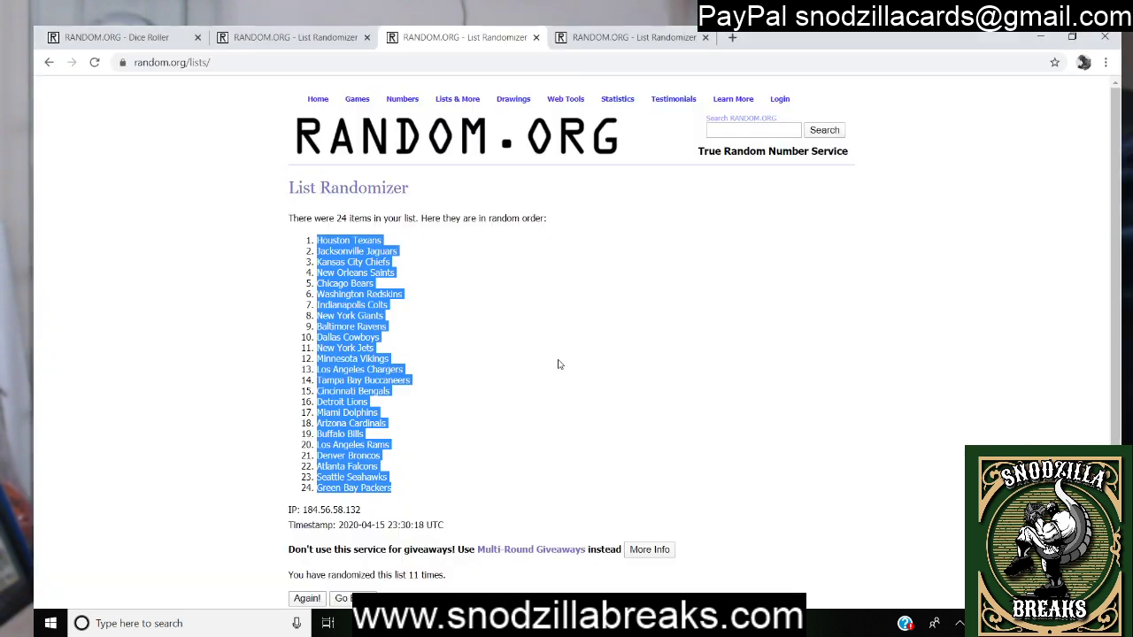
- Paste the ten copied player entries into a fresh List Randomizer list box
left_click(460, 117)
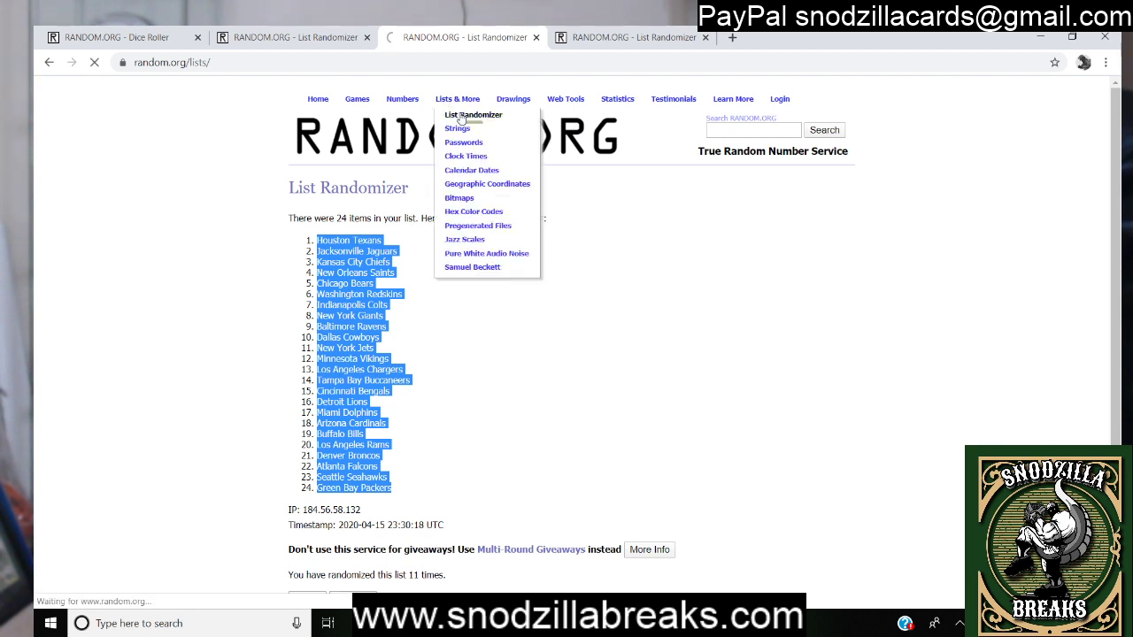
left_click(357, 351)
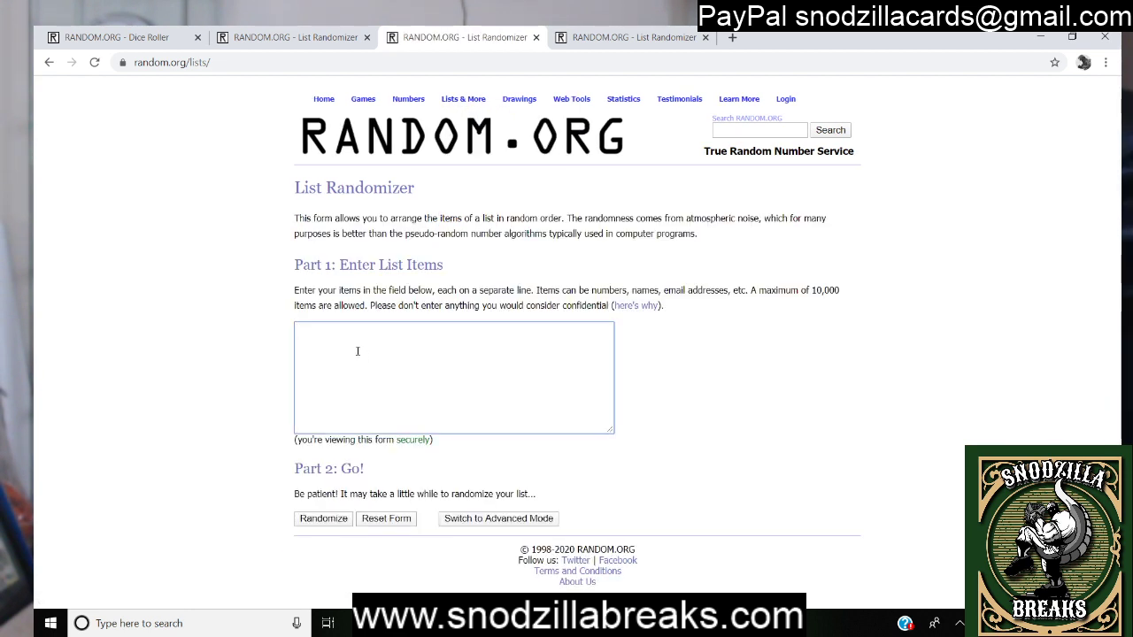
key("ctrl+v")
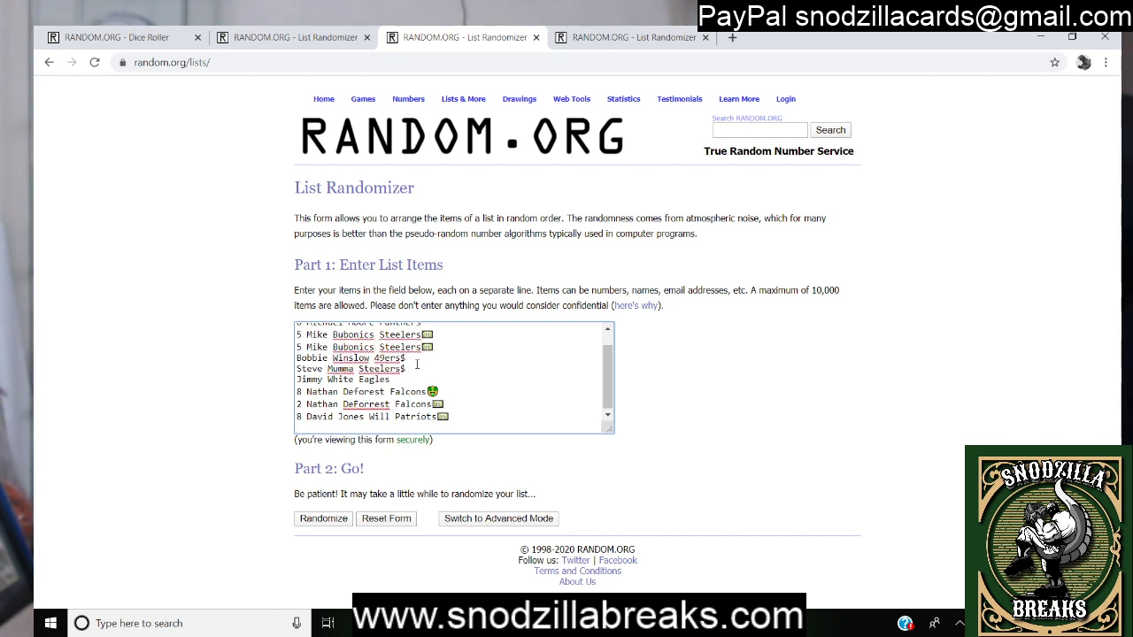
scroll(416, 364, "up", 1)
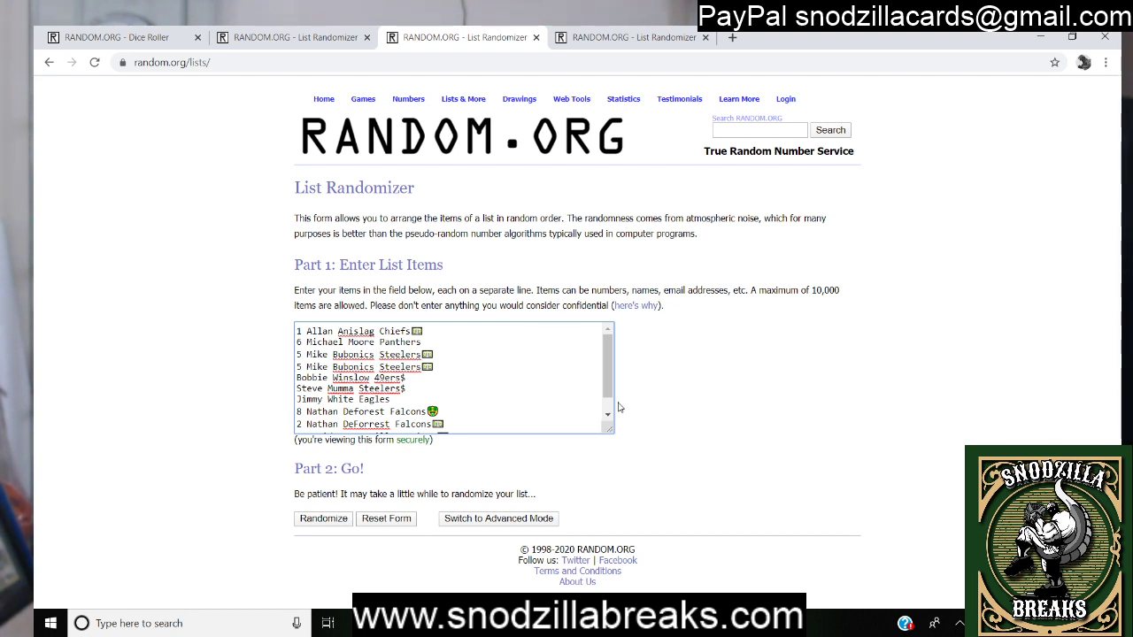
- Review the pasted entries and shuffle them with Randomize
left_click(607, 415)
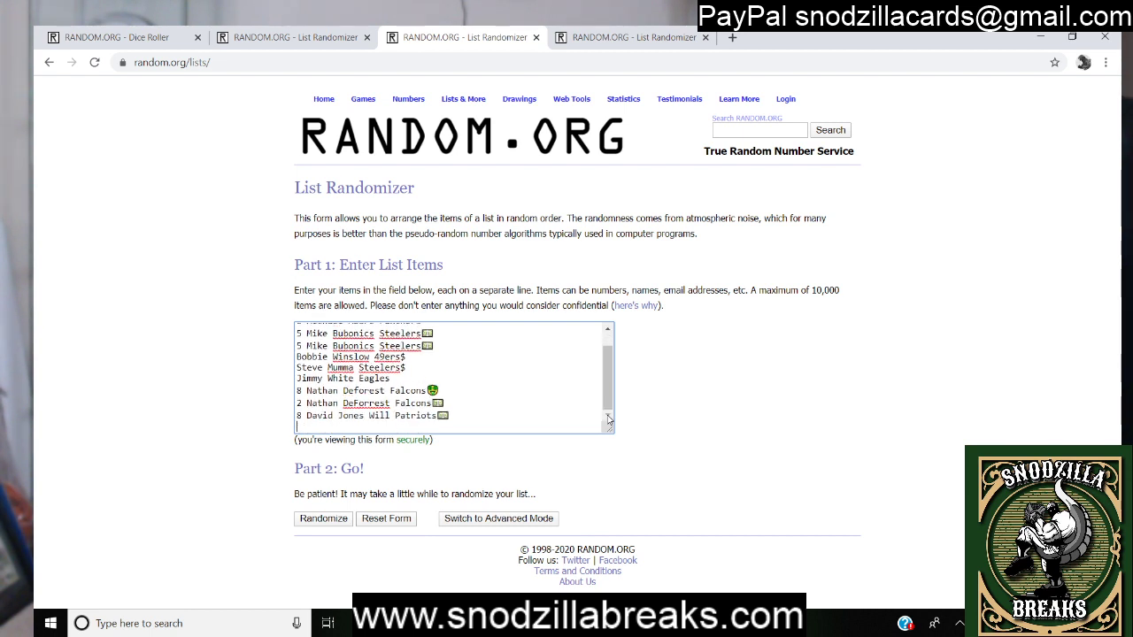
left_click(607, 332)
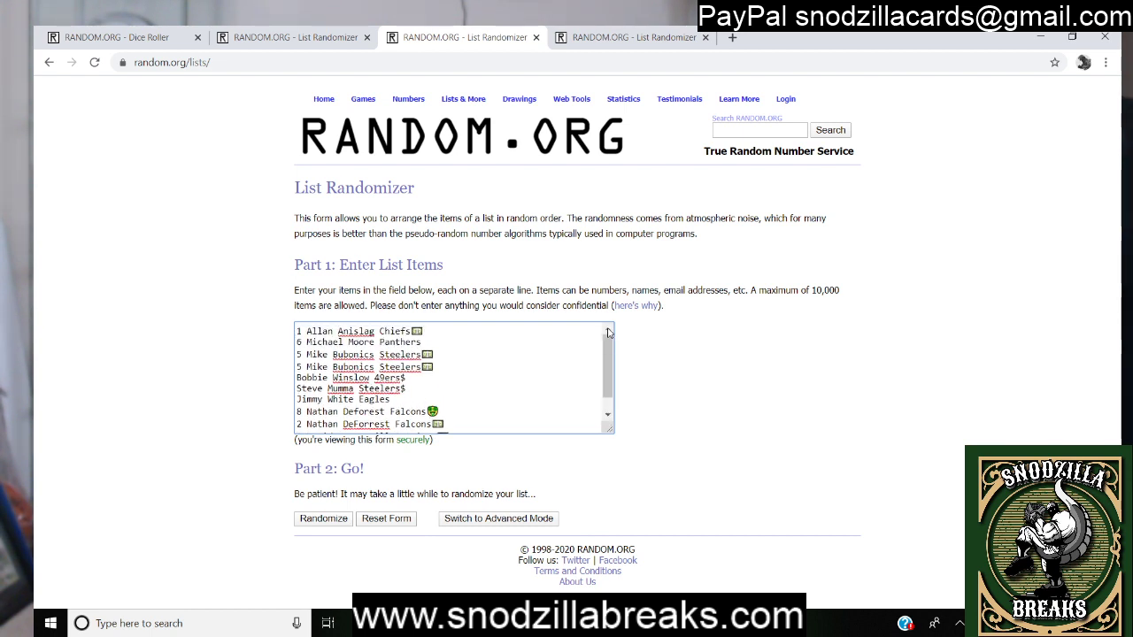
left_click(337, 524)
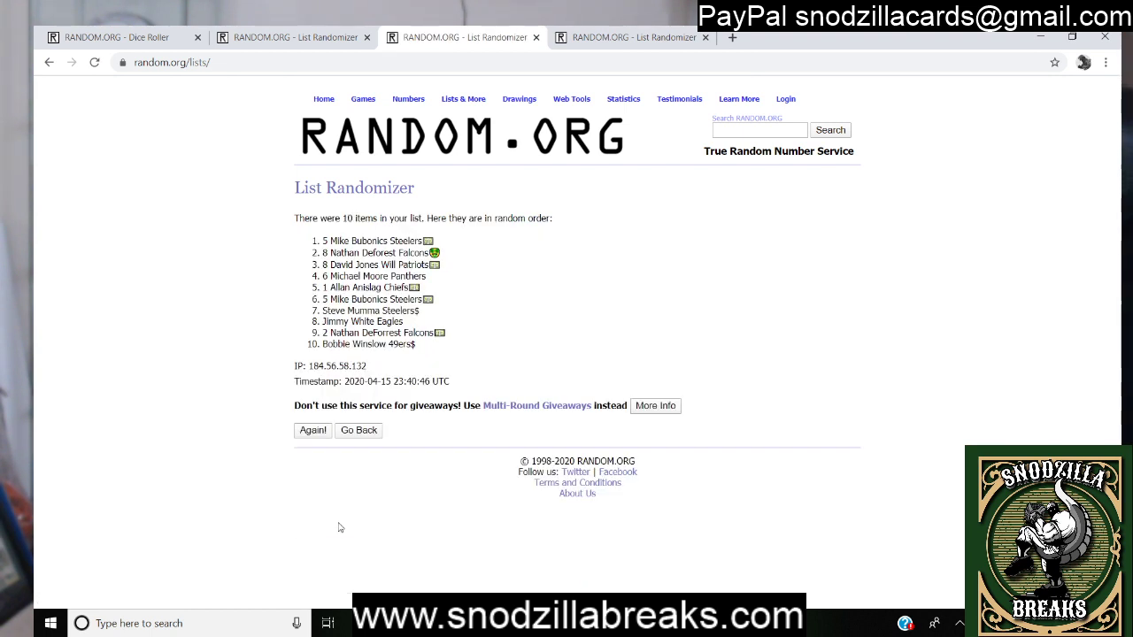
- Reshuffle the ten-entry list with Again! repeatedly until it has been randomized 11 times
left_click(313, 431)
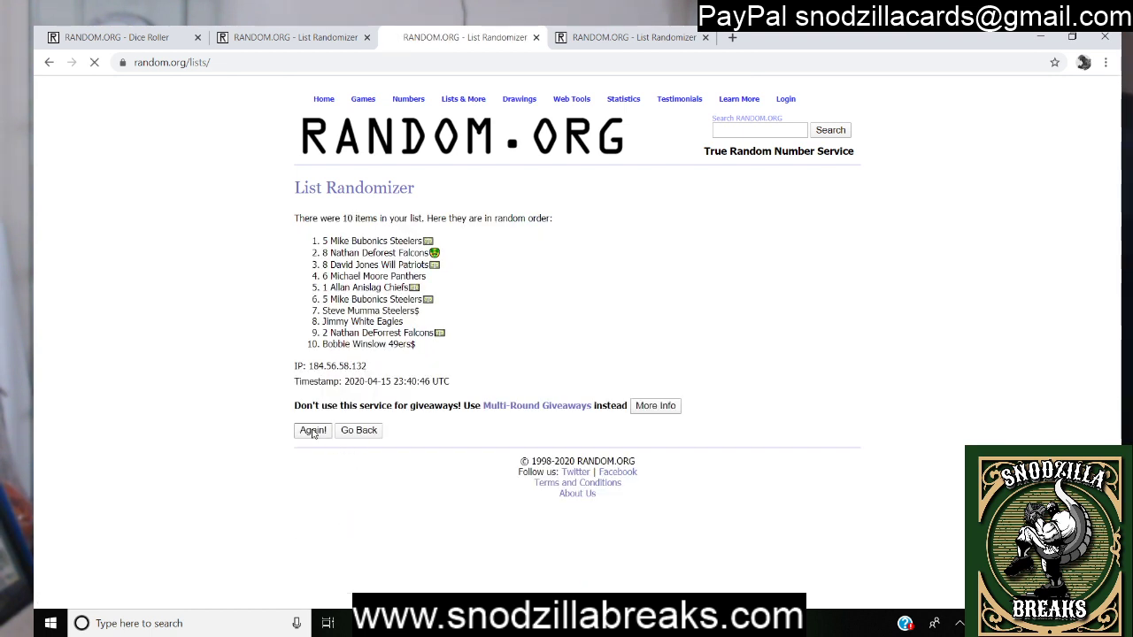
left_click(313, 456)
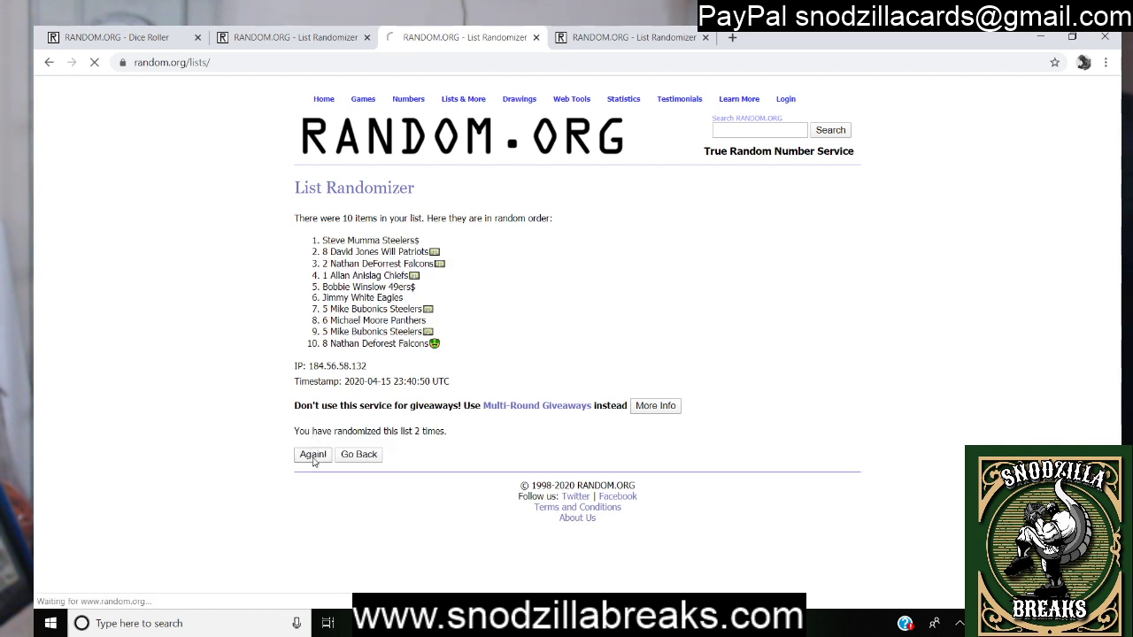
left_click(313, 455)
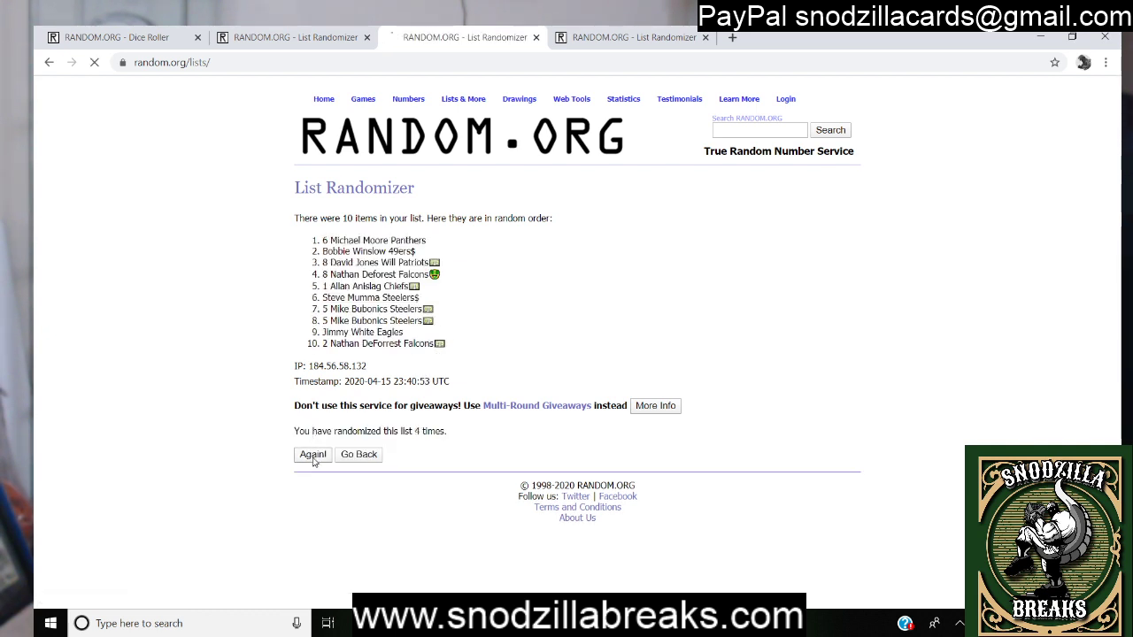
left_click(313, 455)
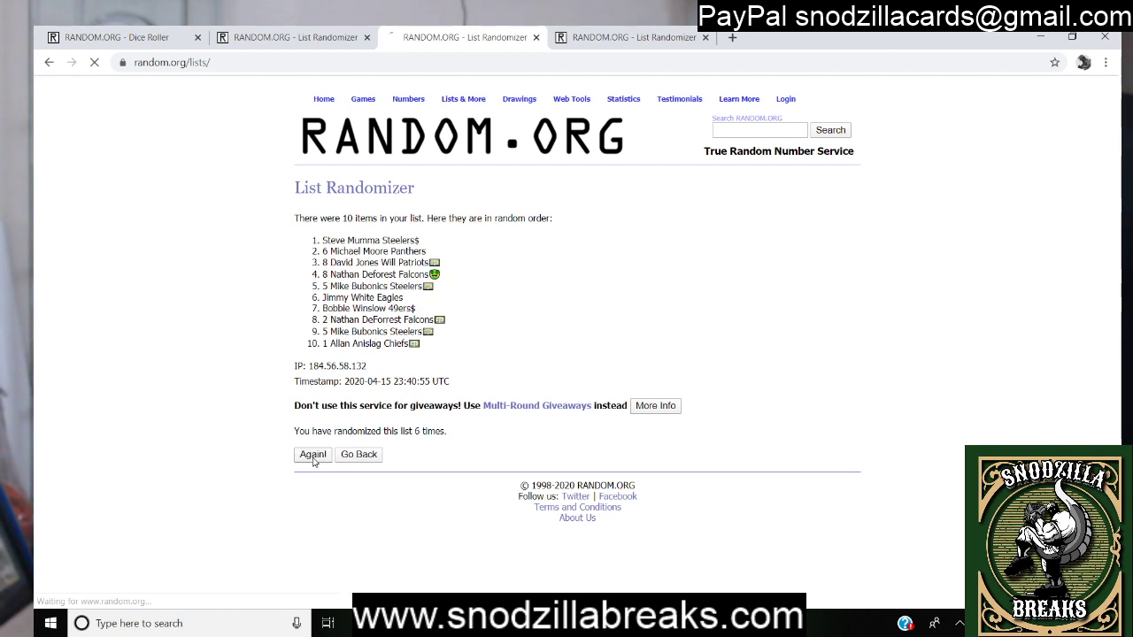
left_click(312, 457)
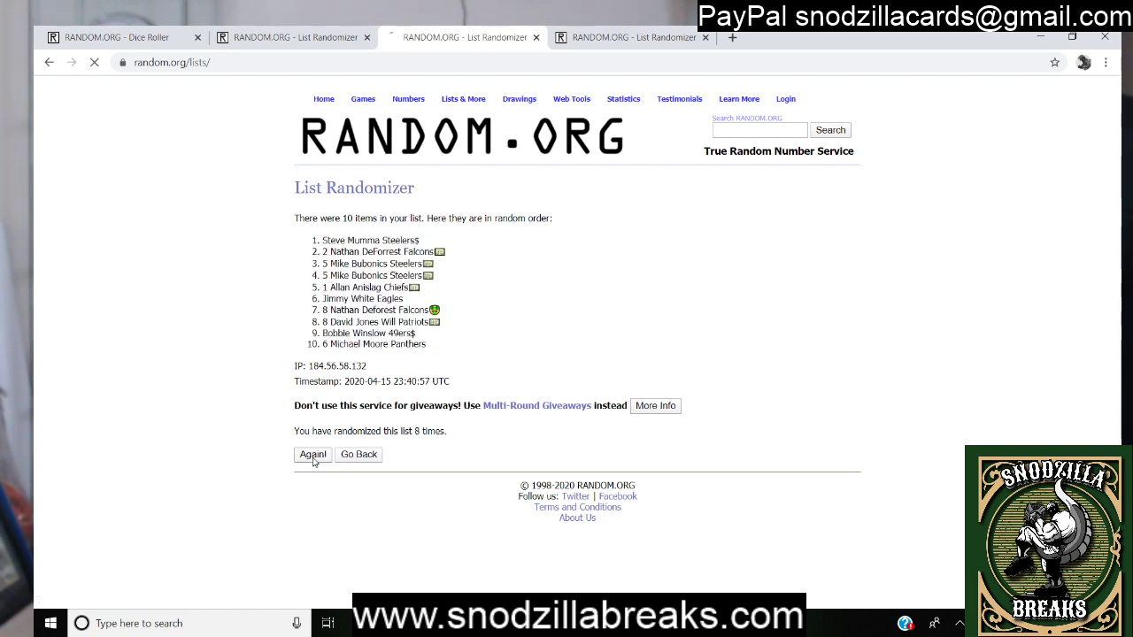
left_click(312, 455)
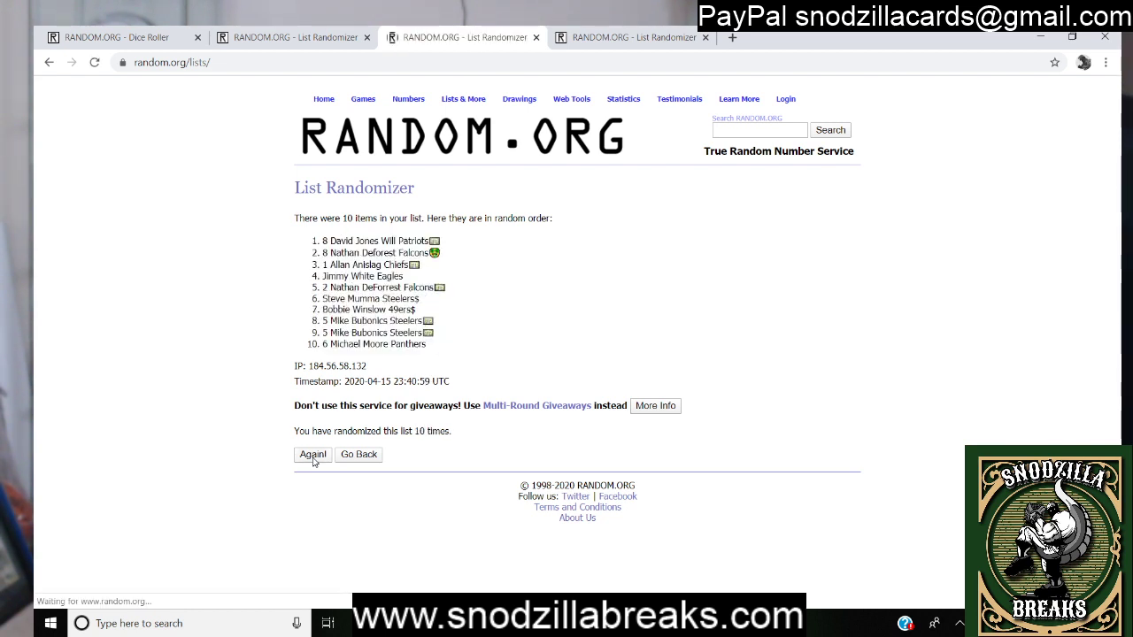
left_click(313, 455)
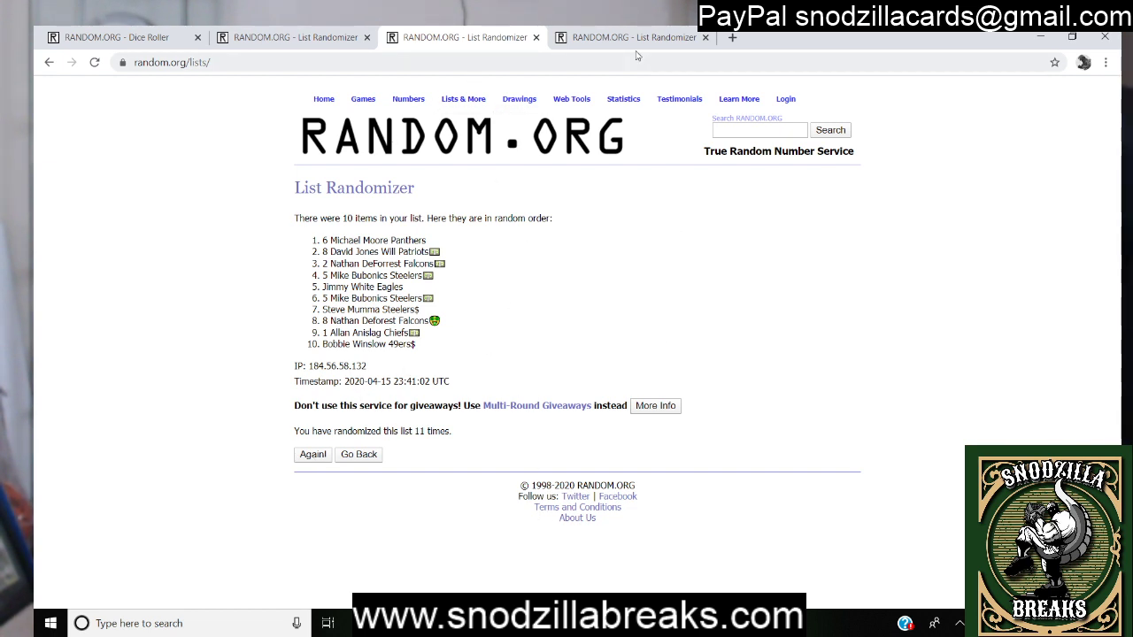
- Load a fresh List Randomizer form in the browser, then return to the Excel workbook
mouse_move(464, 100)
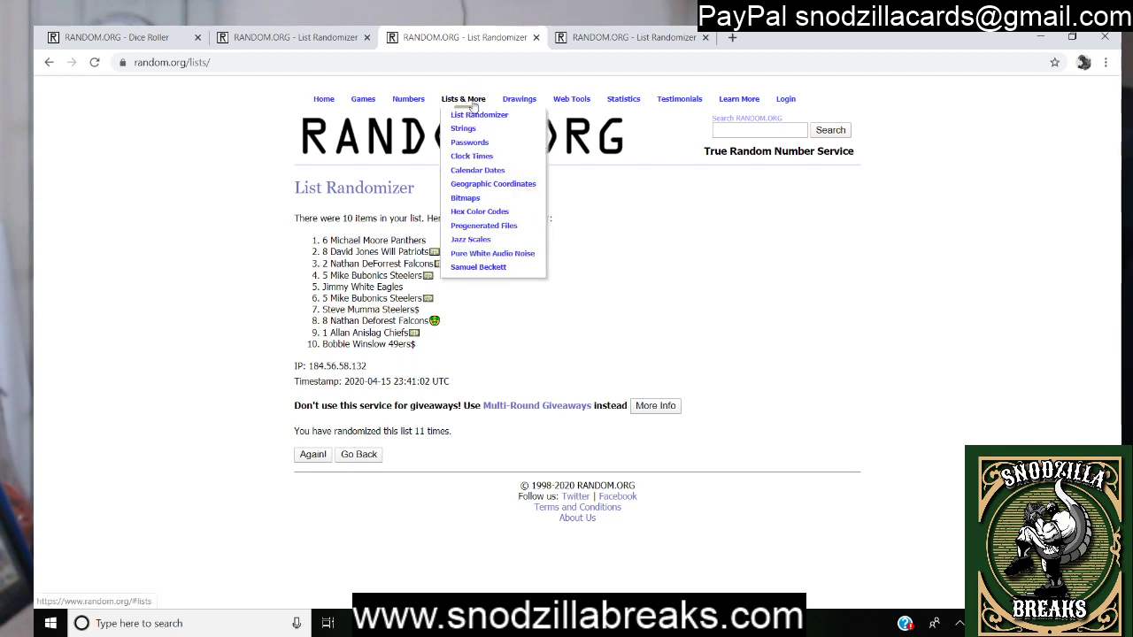
left_click(476, 120)
key("alt+Tab")
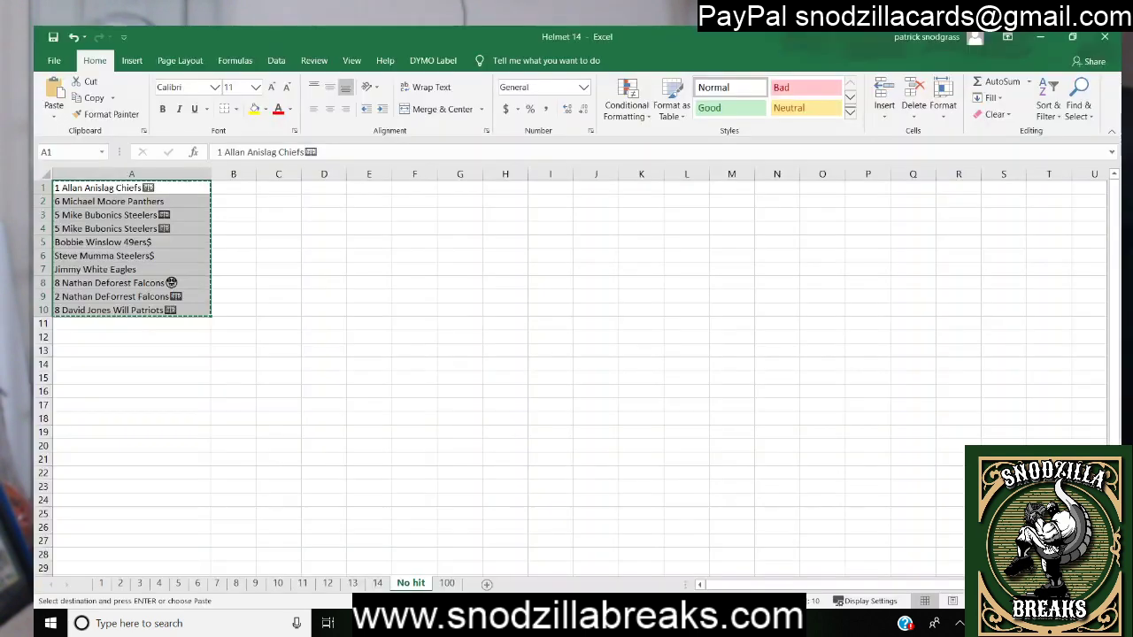
- Look over sheets 5, 6 and 7, then copy A1:A112 on sheet 100
left_click(446, 584)
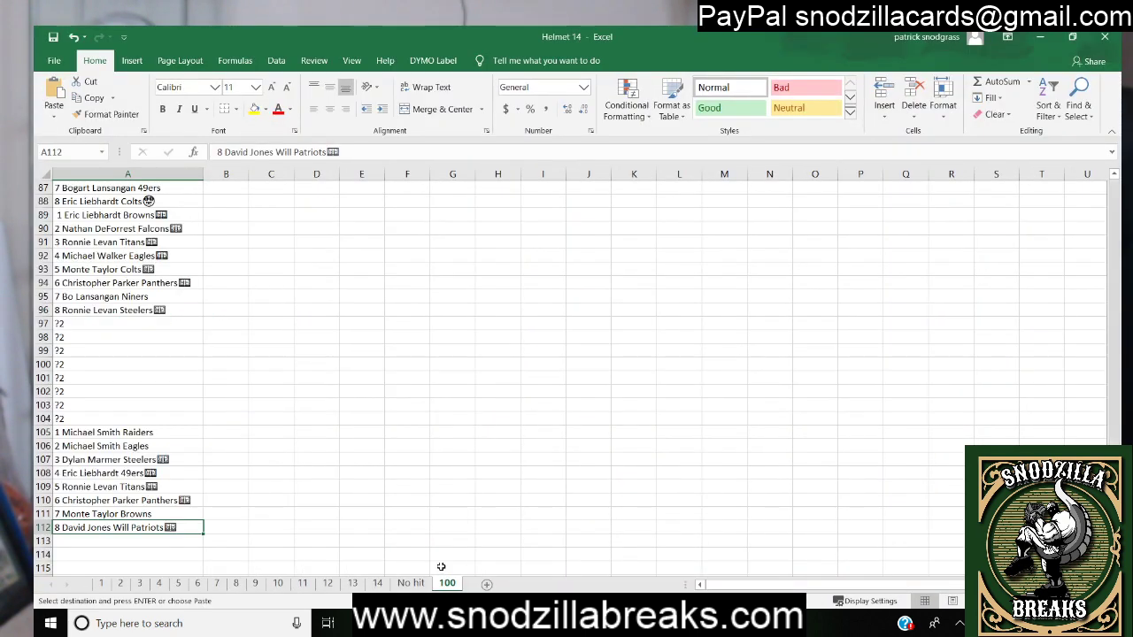
scroll(237, 406, "up", 20)
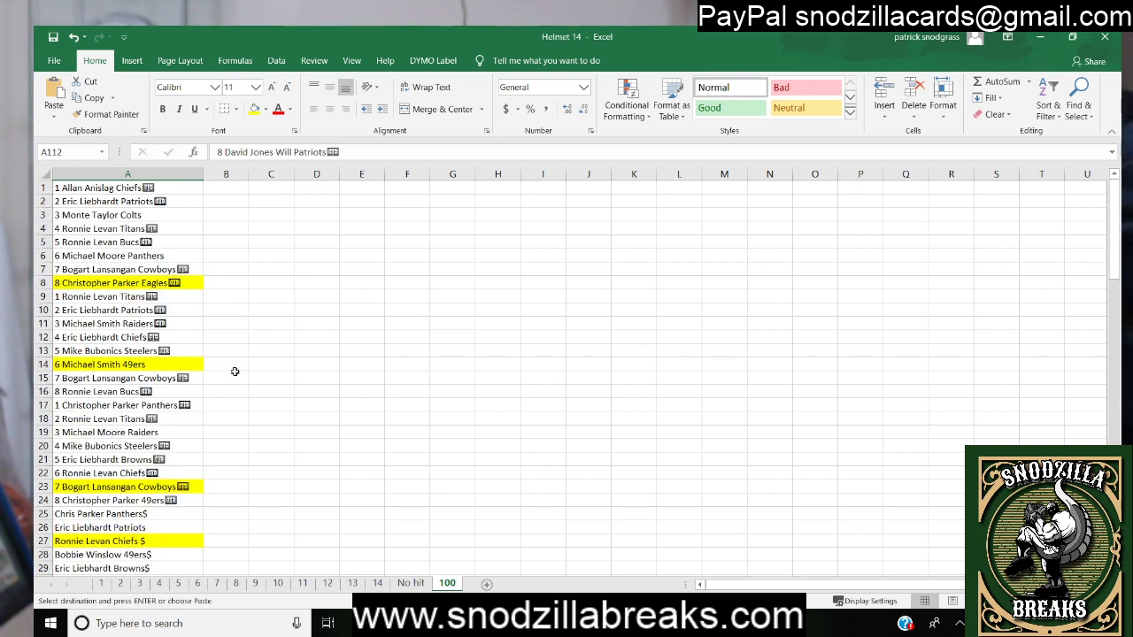
left_click(178, 583)
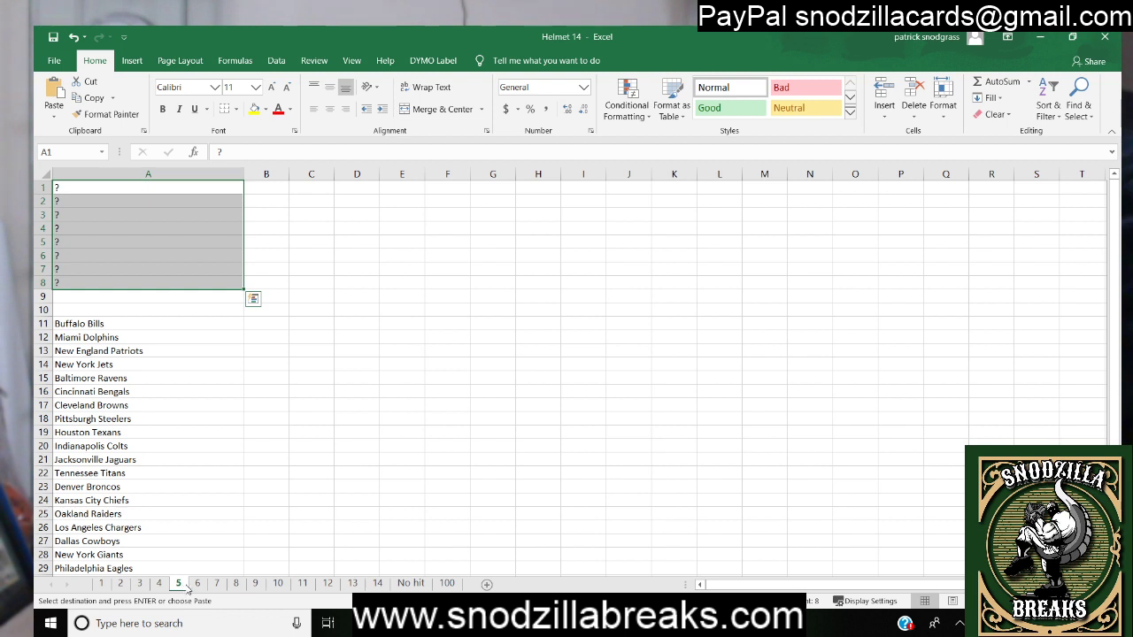
left_click(197, 583)
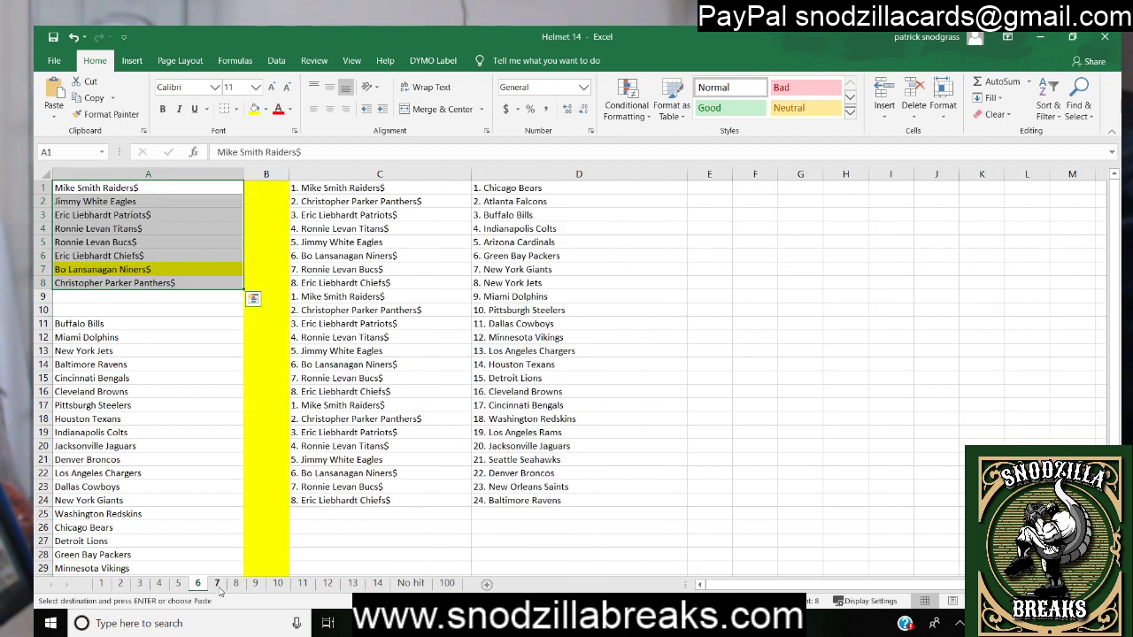
left_click(216, 583)
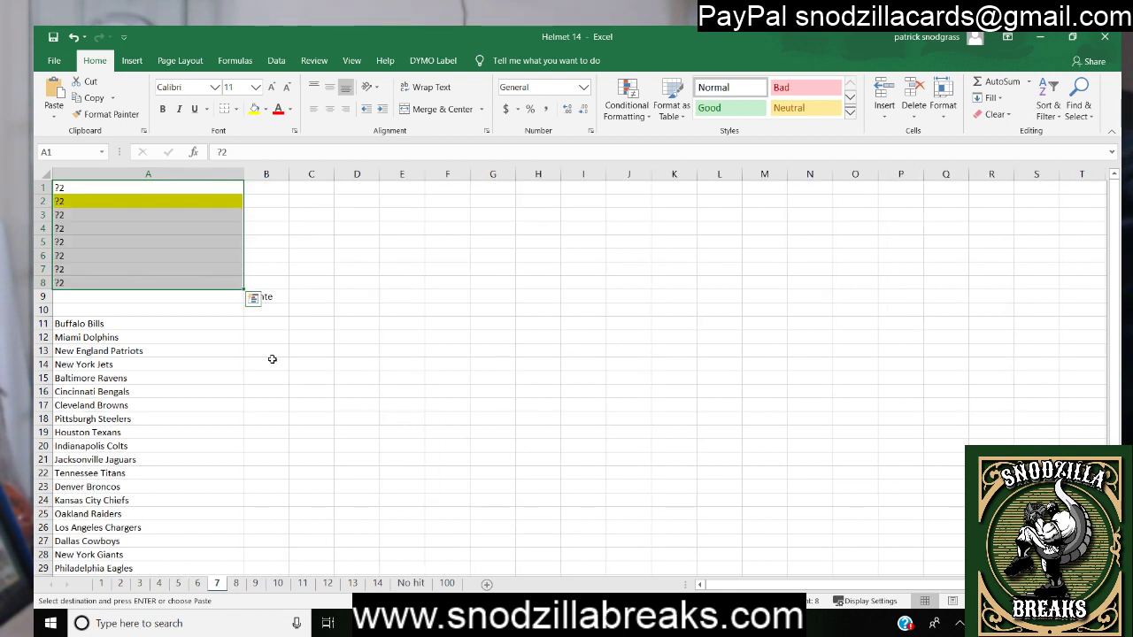
left_click(197, 584)
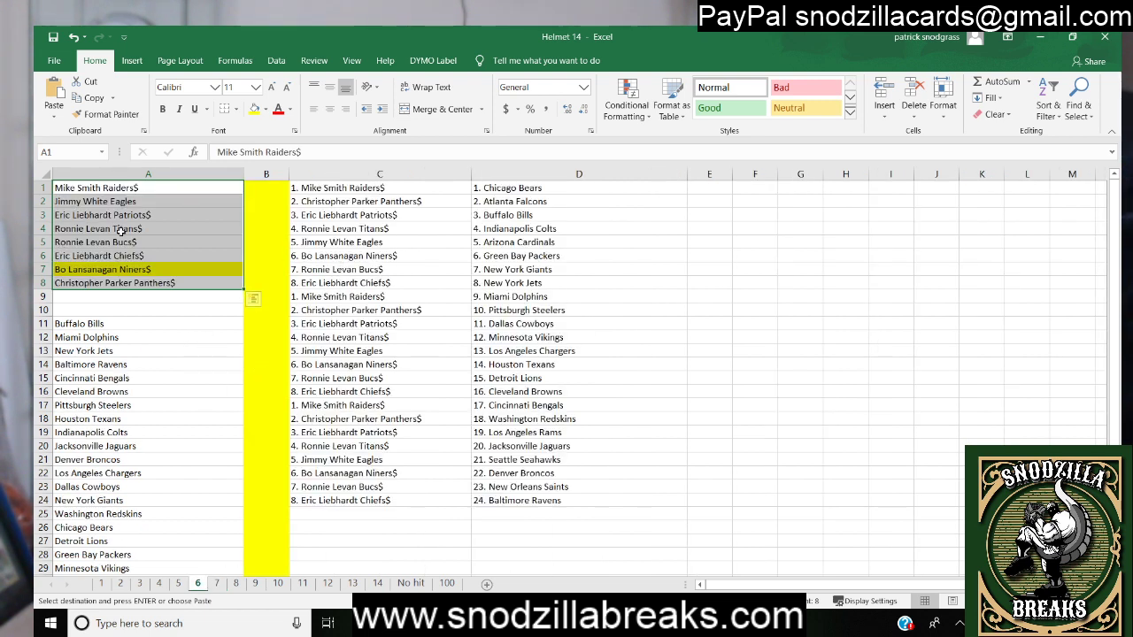
left_click(447, 583)
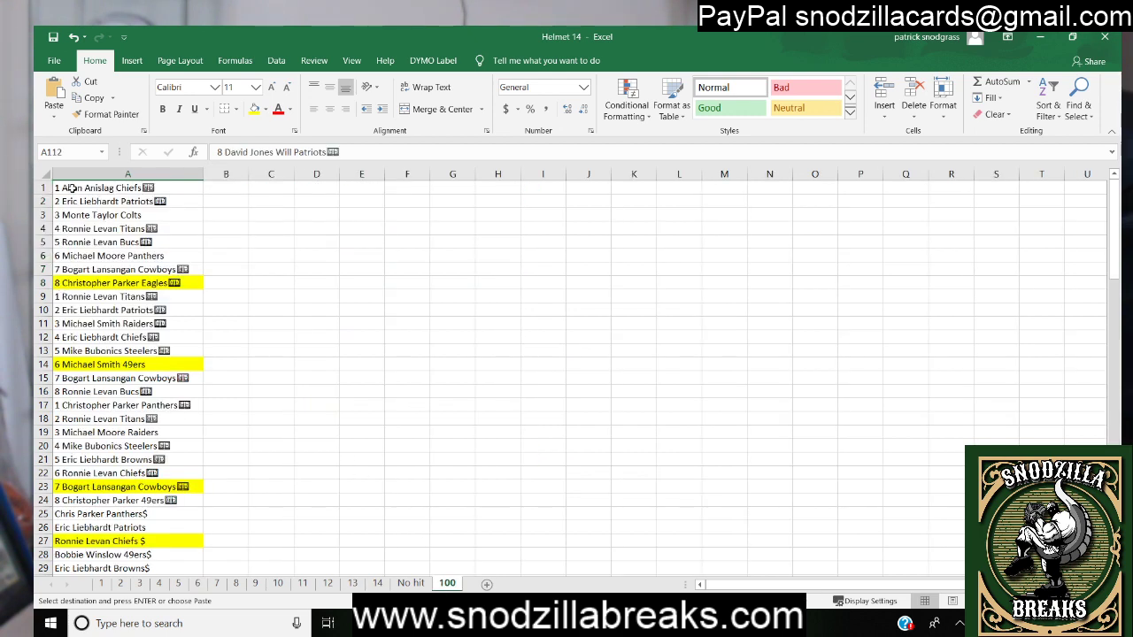
left_click_drag(71, 189, 113, 542)
key("ctrl+c")
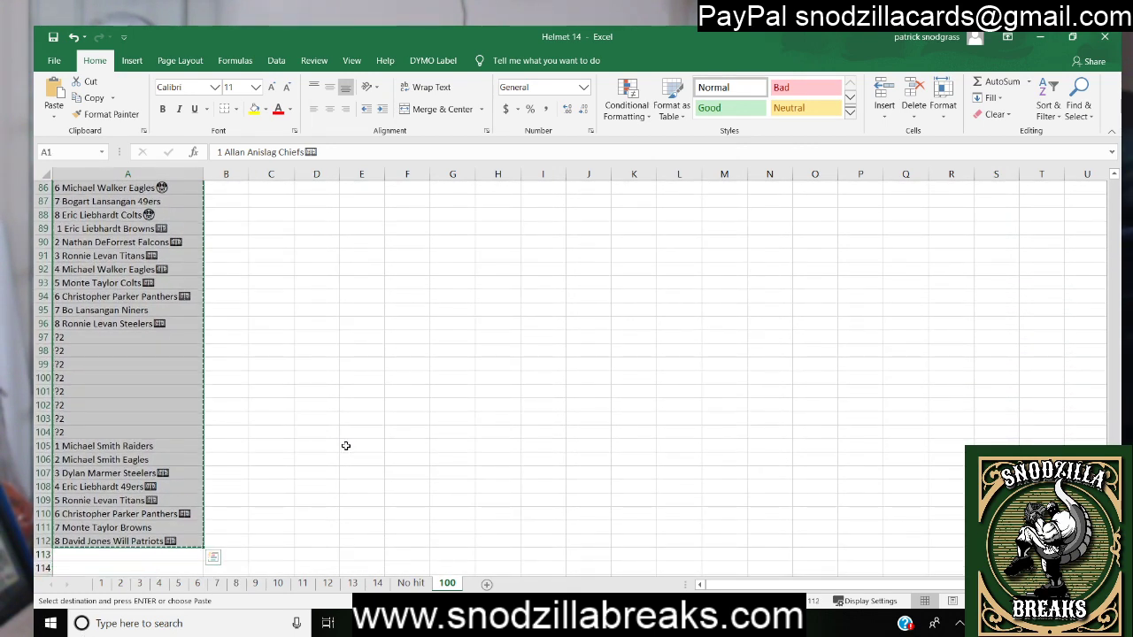
- Paste the 112 player entries into the List Randomizer's Part 1 box and scroll through to check them
mouse_move(540, 623)
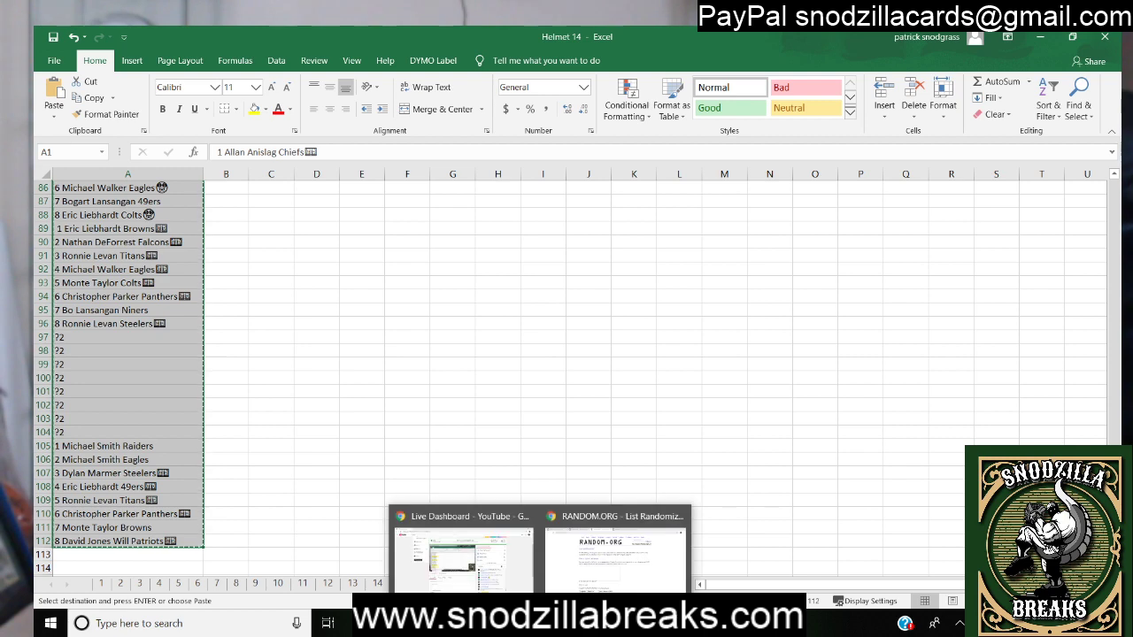
left_click(615, 554)
left_click(358, 361)
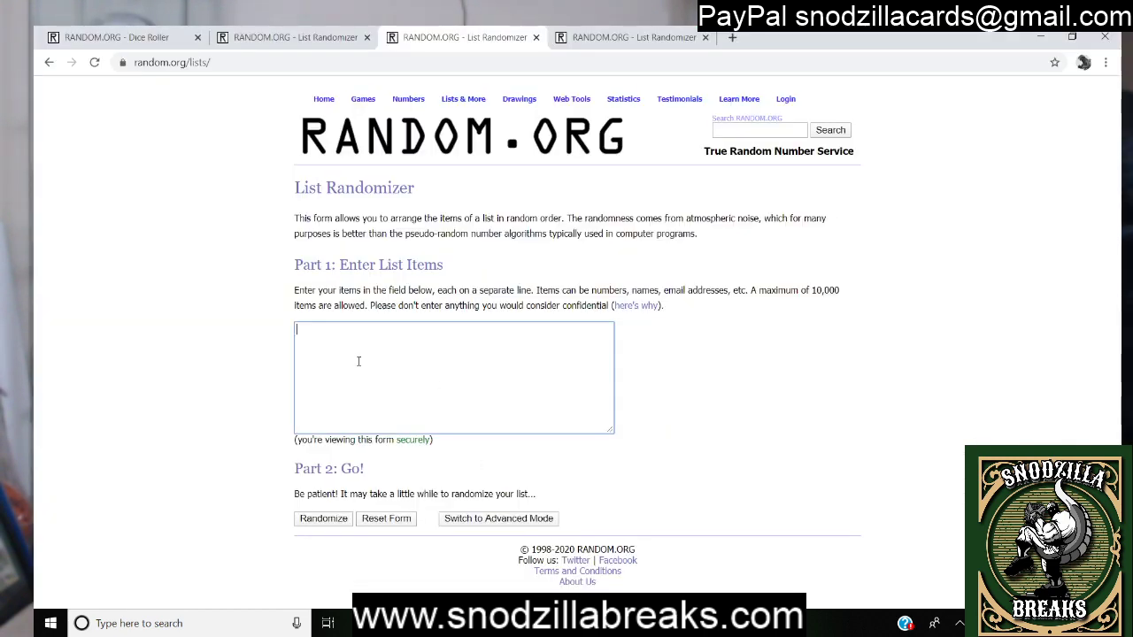
key("ctrl+v")
scroll(448, 368, "up", 10)
scroll(449, 368, "down", 1)
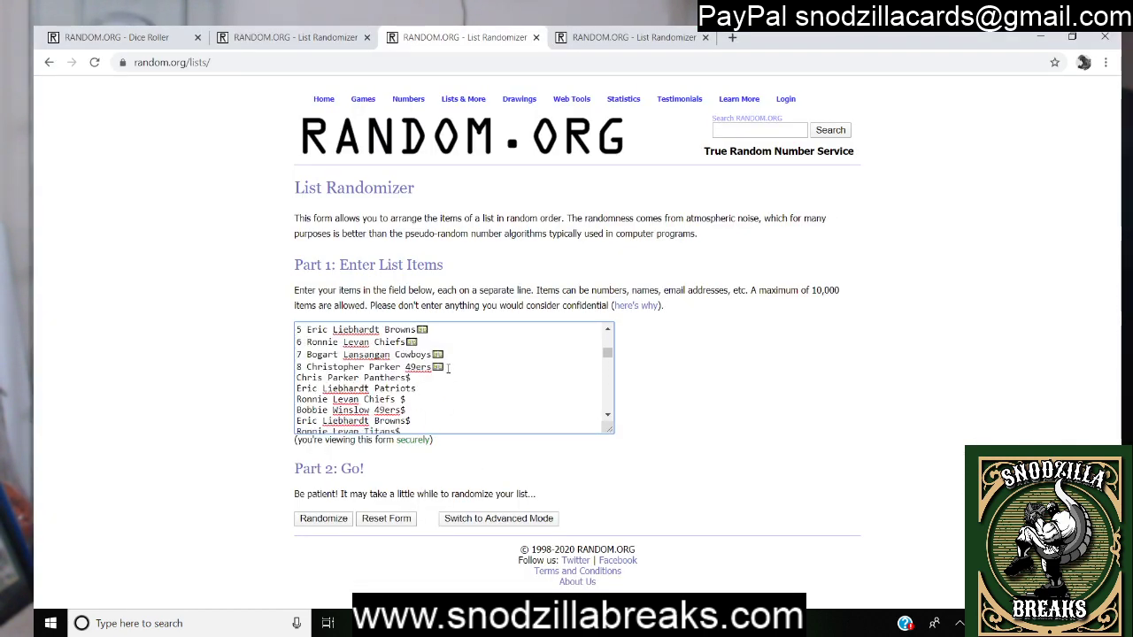
scroll(448, 368, "down", 5)
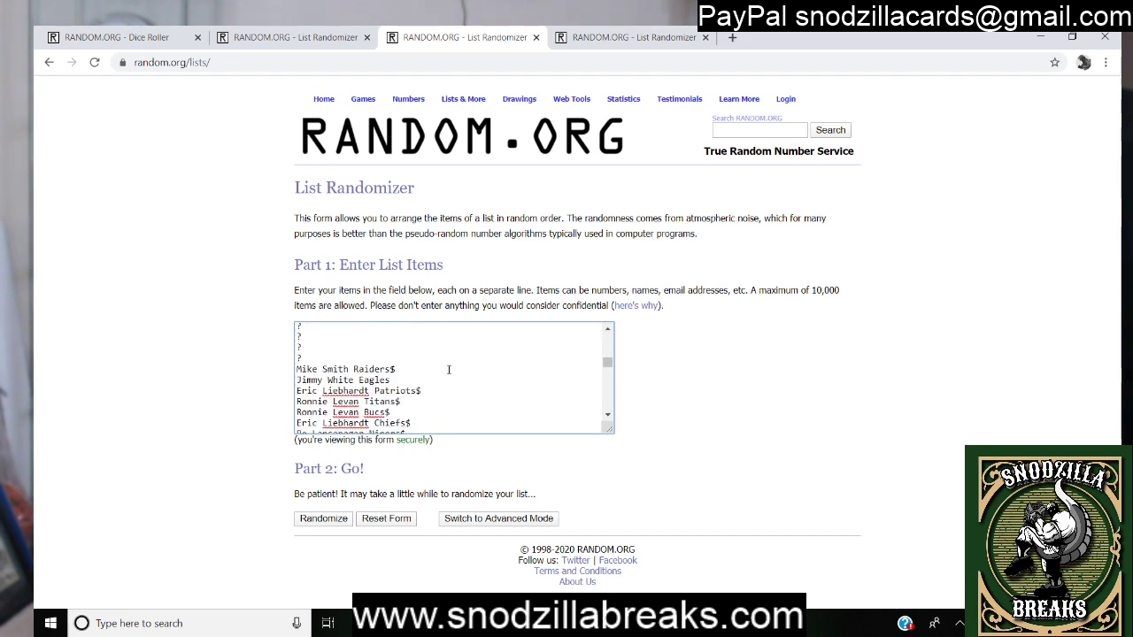
scroll(449, 370, "up", 3)
scroll(449, 370, "down", 6)
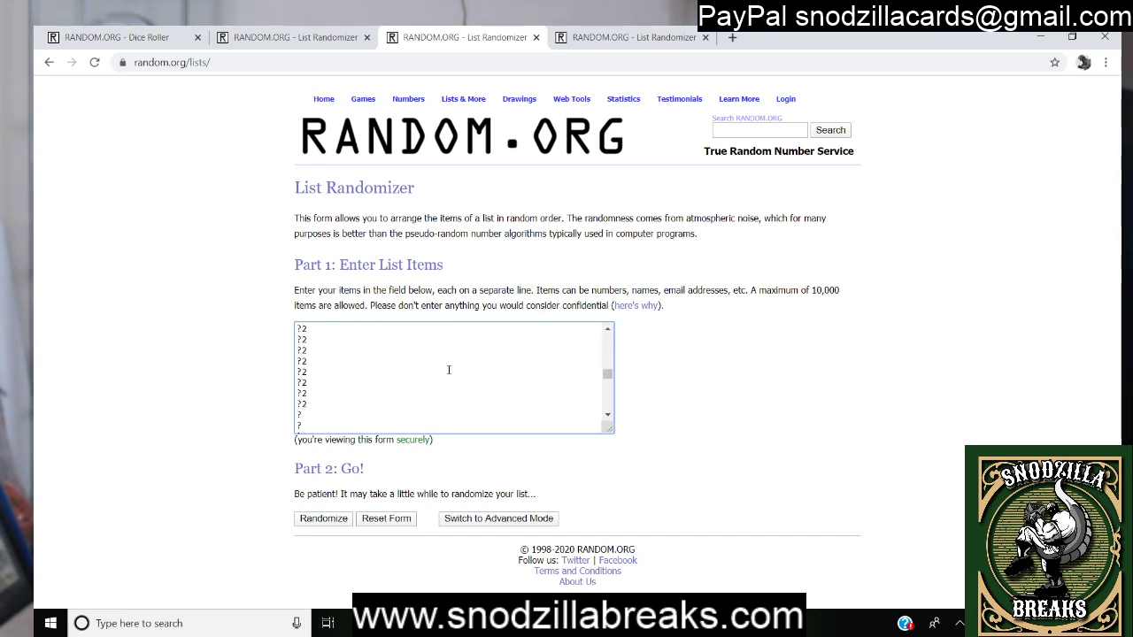
scroll(449, 369, "down", 5)
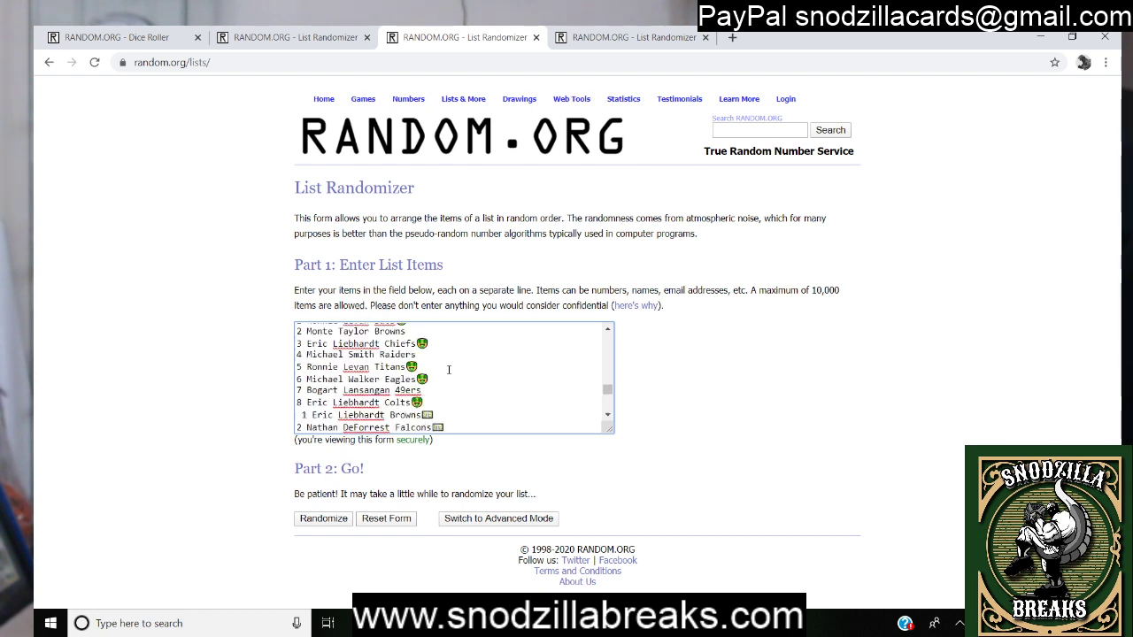
scroll(449, 370, "up", 15)
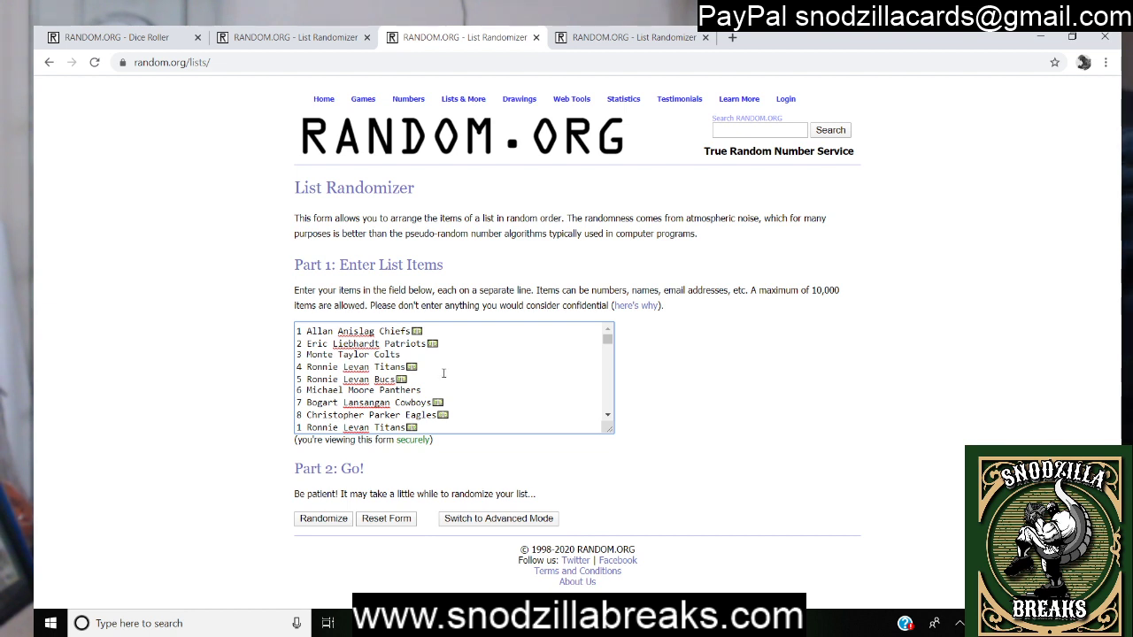
scroll(447, 375, "down", 5)
scroll(453, 377, "up", 5)
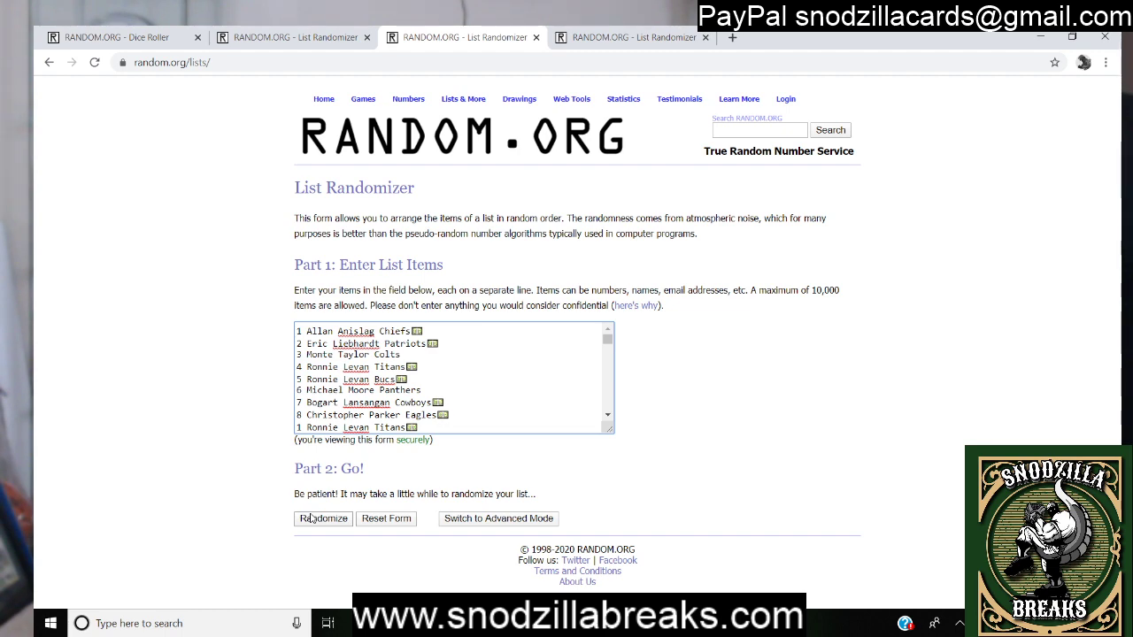
- Randomize the 112-item list, then reshuffle it with Again! for the second through fourth times
left_click(322, 518)
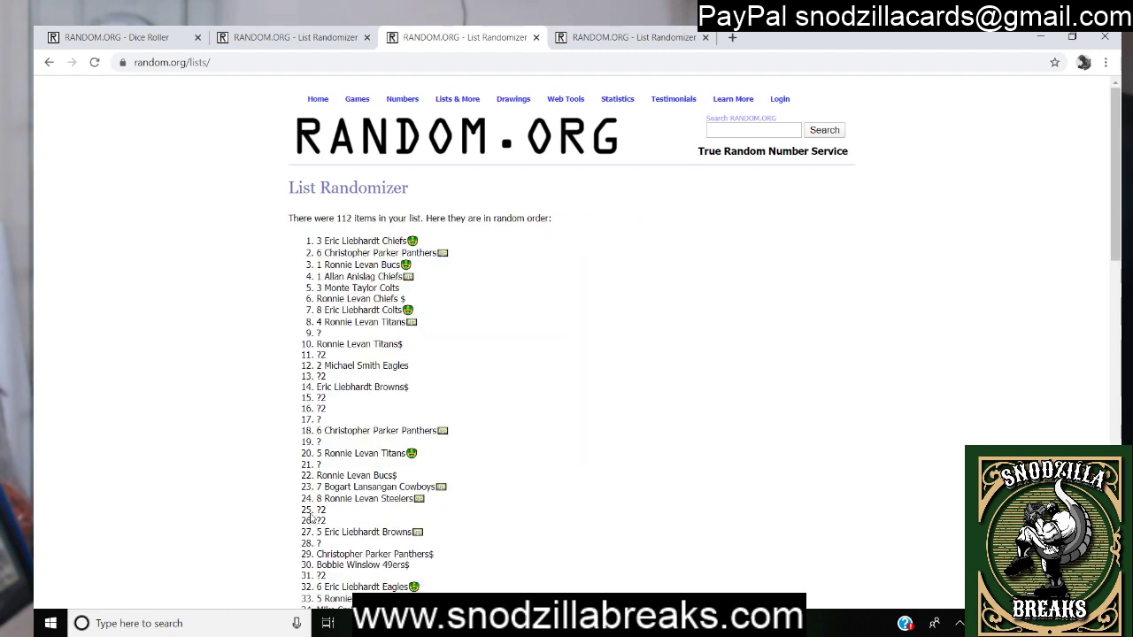
scroll(305, 504, "down", 8)
scroll(305, 503, "down", 5)
left_click(307, 523)
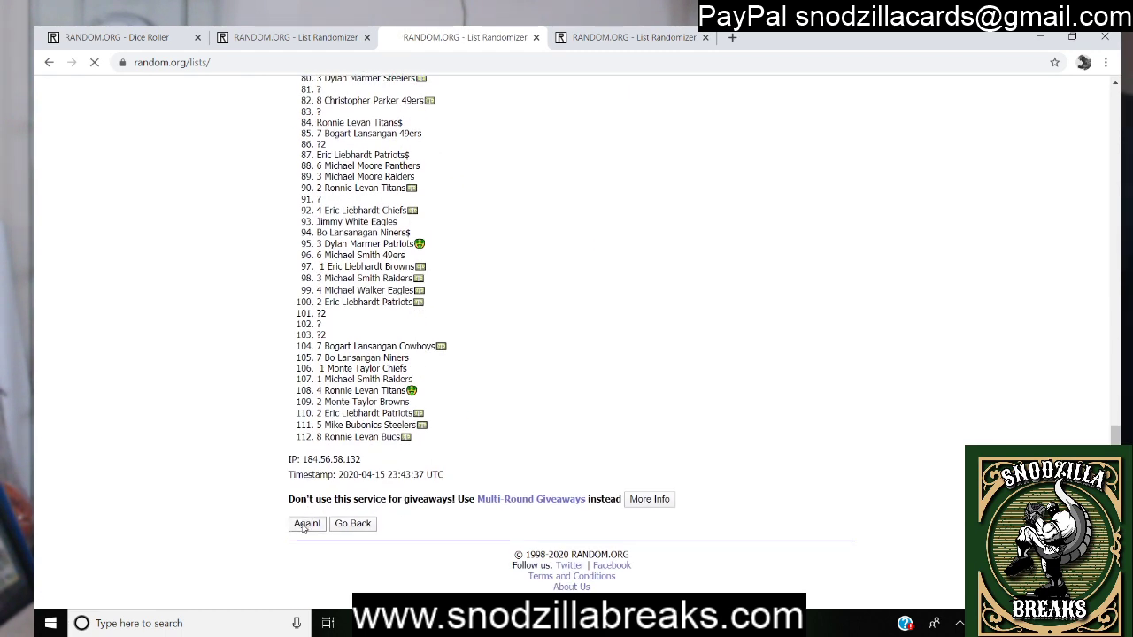
scroll(303, 528, "down", 5)
scroll(304, 527, "down", 8)
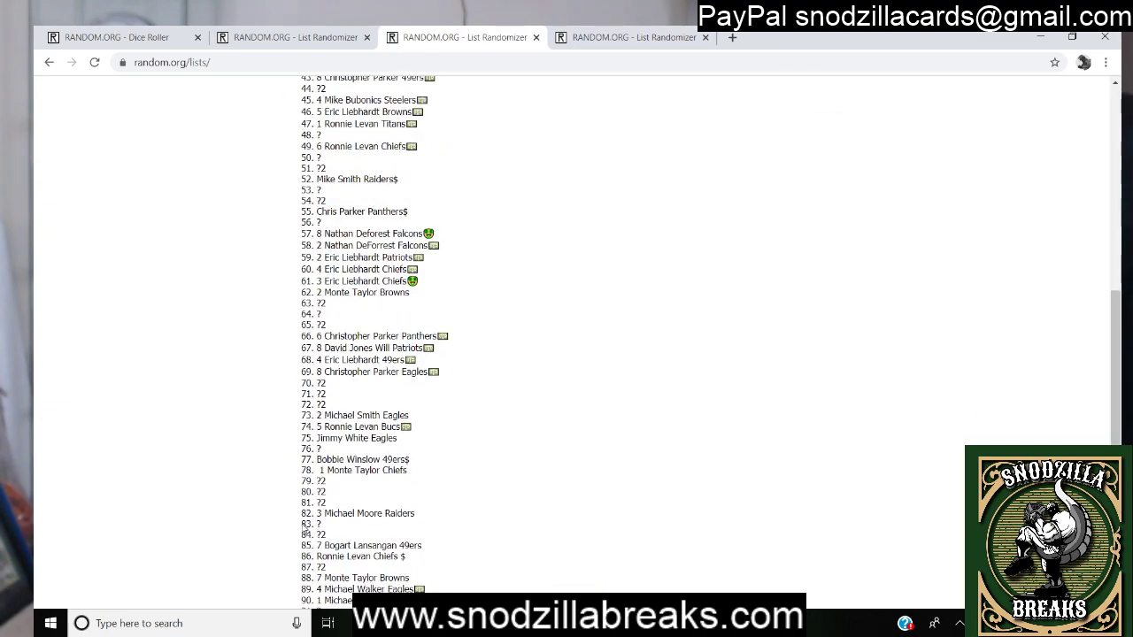
left_click(306, 530)
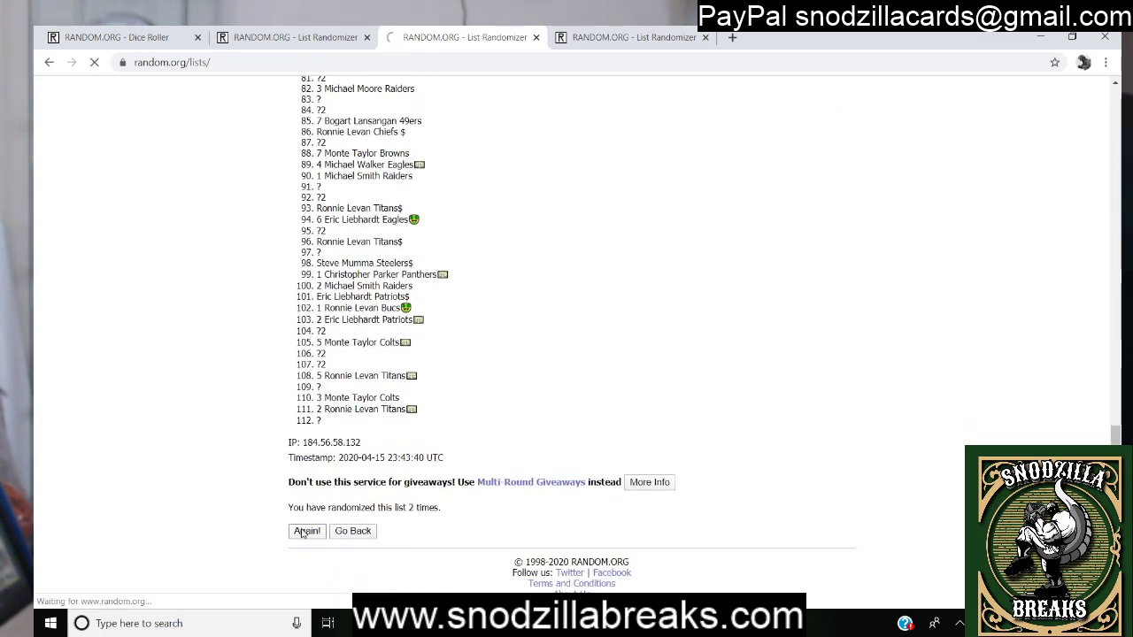
scroll(304, 531, "down", 5)
scroll(303, 531, "down", 7)
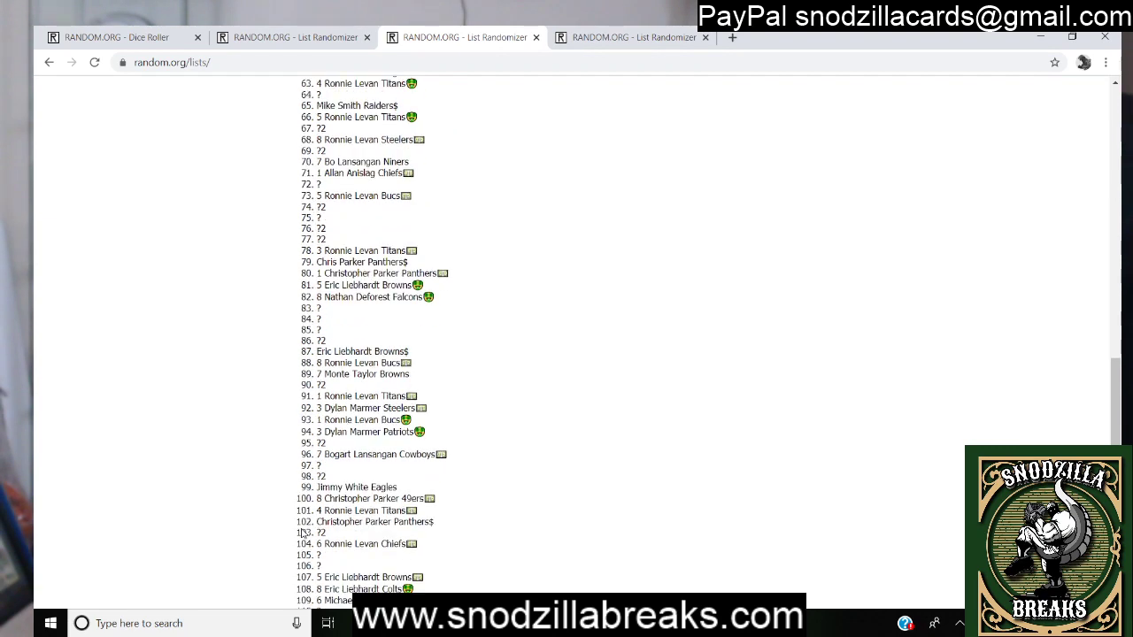
left_click(306, 524)
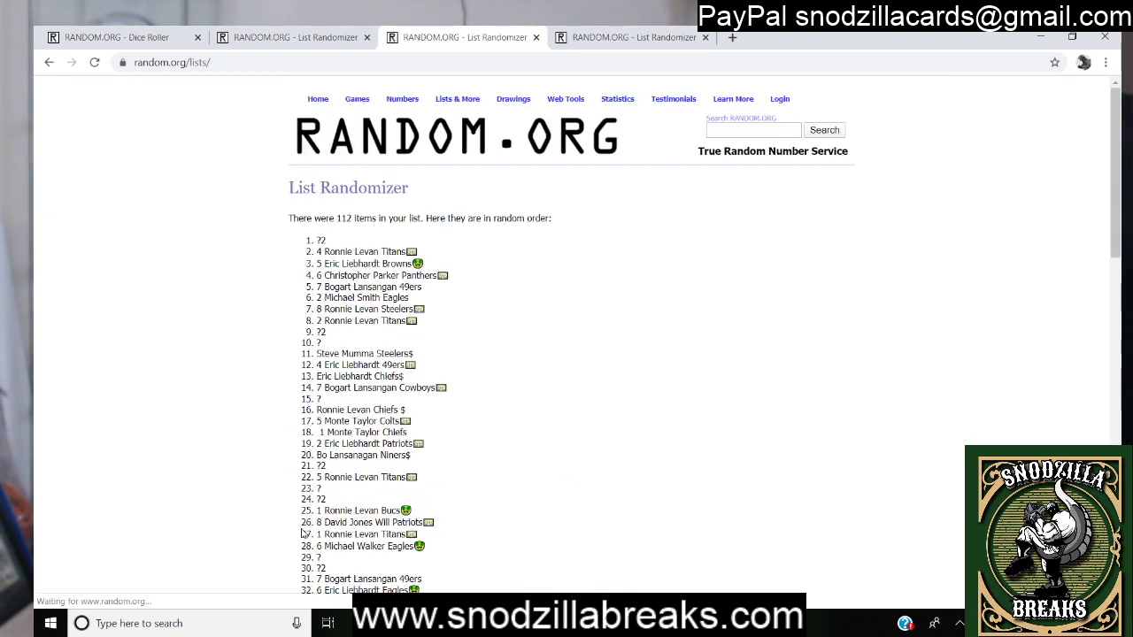
- Keep reshuffling with Again! from the fifth through the eleventh shuffle
scroll(303, 531, "down", 12)
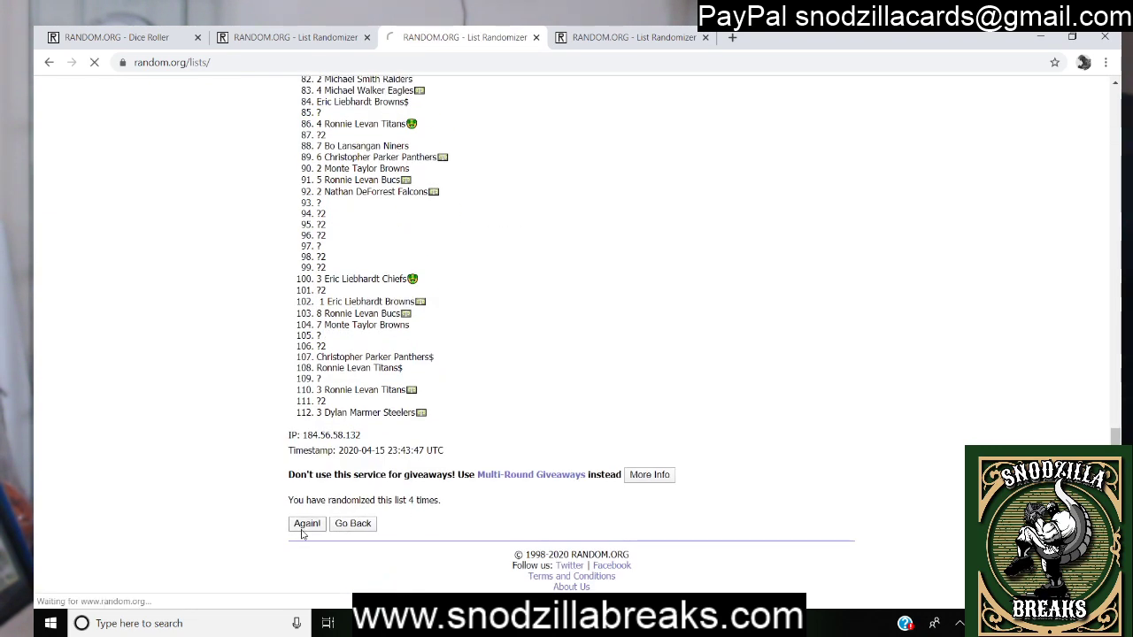
left_click(302, 529)
scroll(302, 531, "down", 9)
scroll(302, 531, "down", 4)
left_click(306, 531)
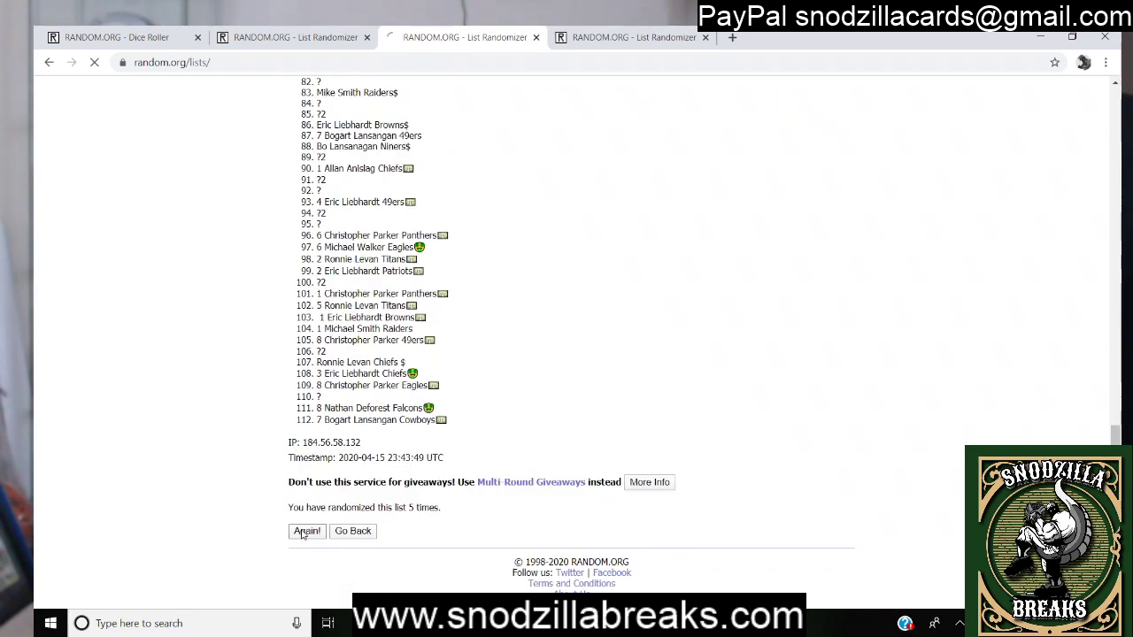
scroll(302, 534, "down", 5)
scroll(301, 533, "down", 5)
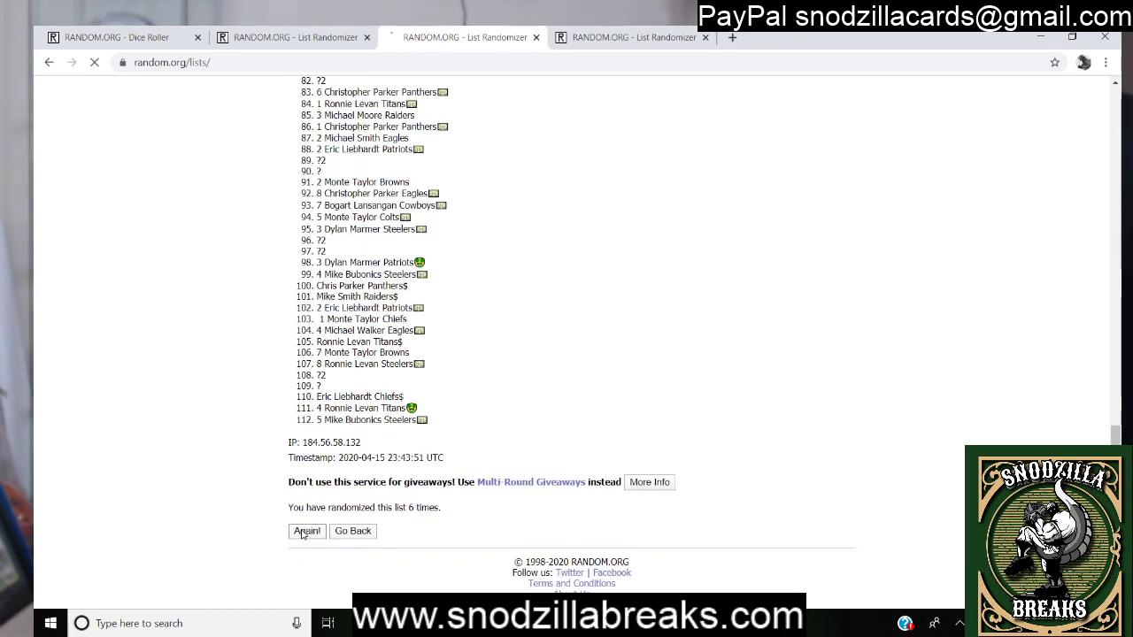
left_click(304, 531)
scroll(302, 534, "down", 5)
scroll(302, 534, "down", 5)
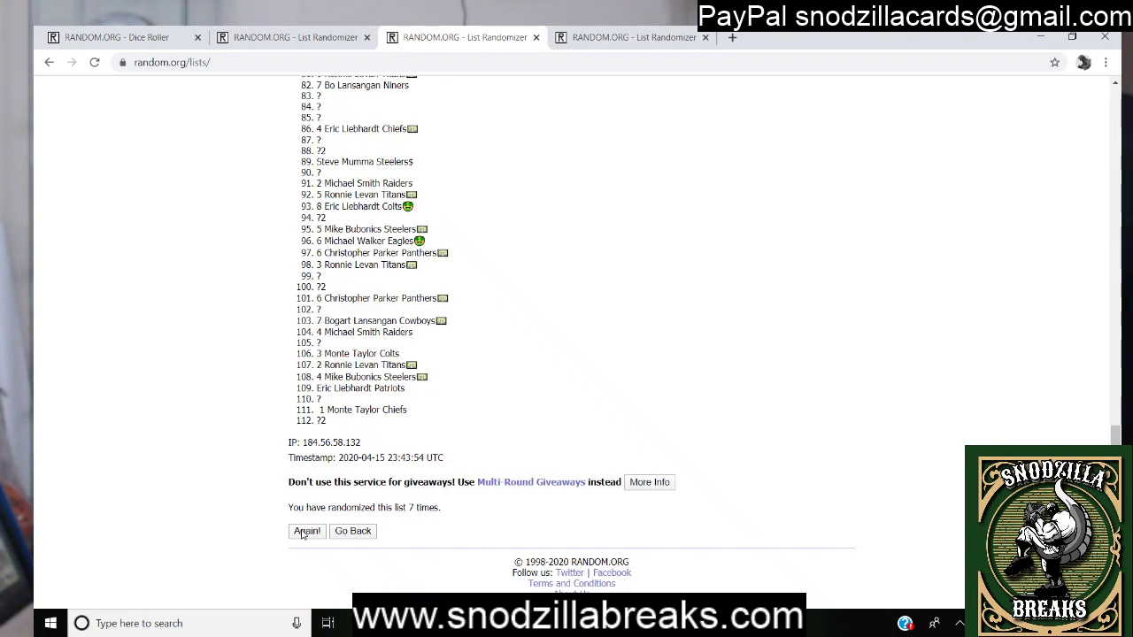
left_click(305, 531)
scroll(302, 533, "down", 10)
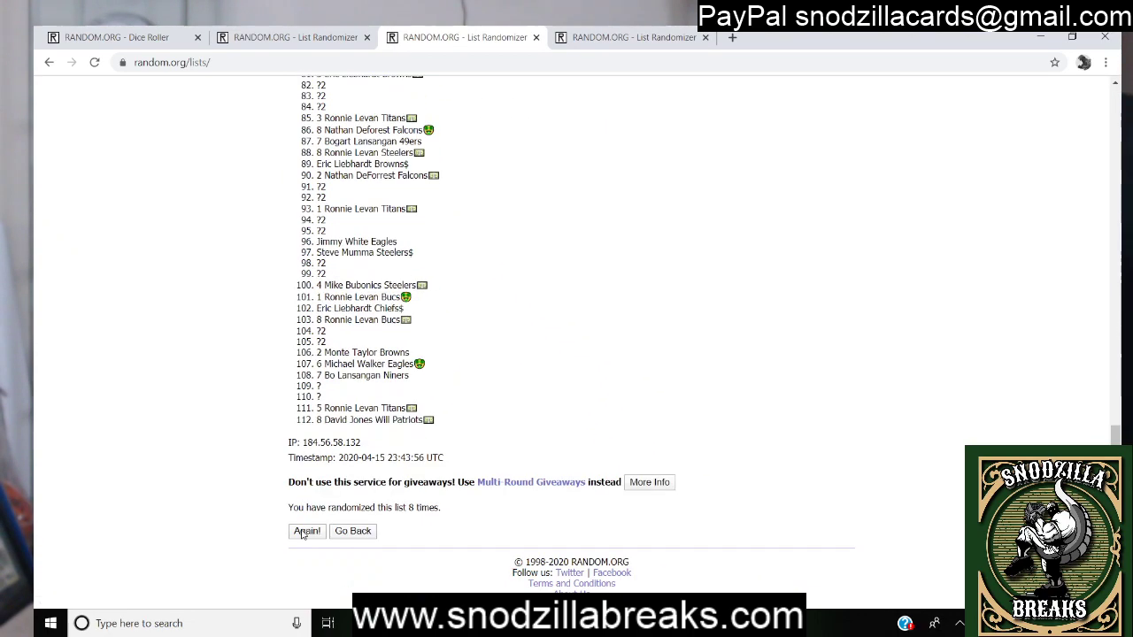
left_click(305, 531)
scroll(301, 534, "down", 10)
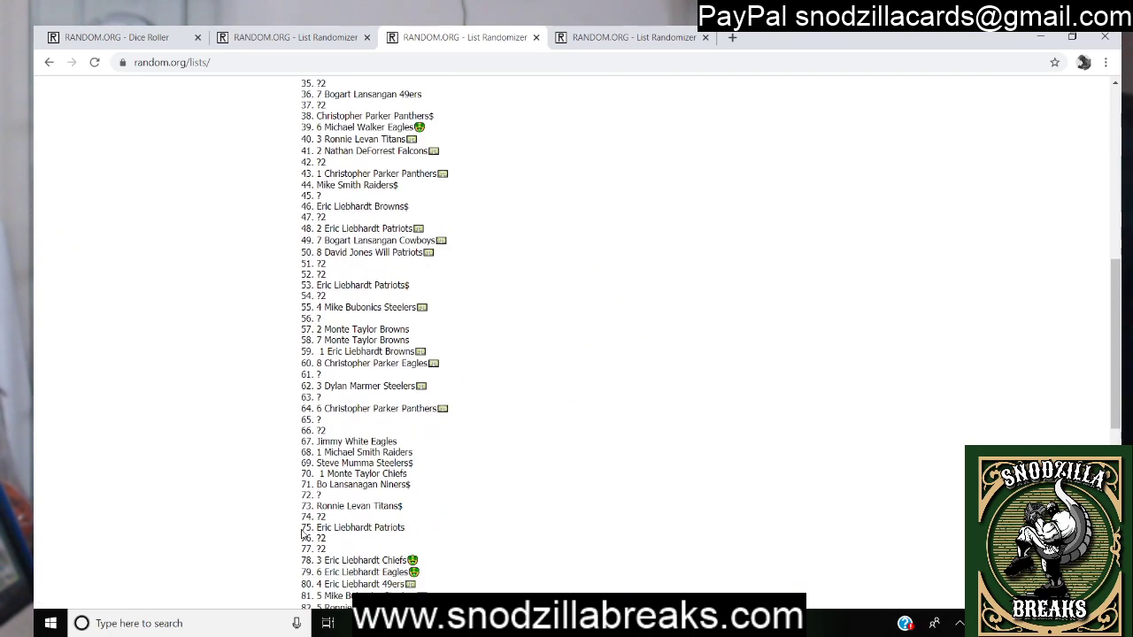
scroll(301, 534, "down", 3)
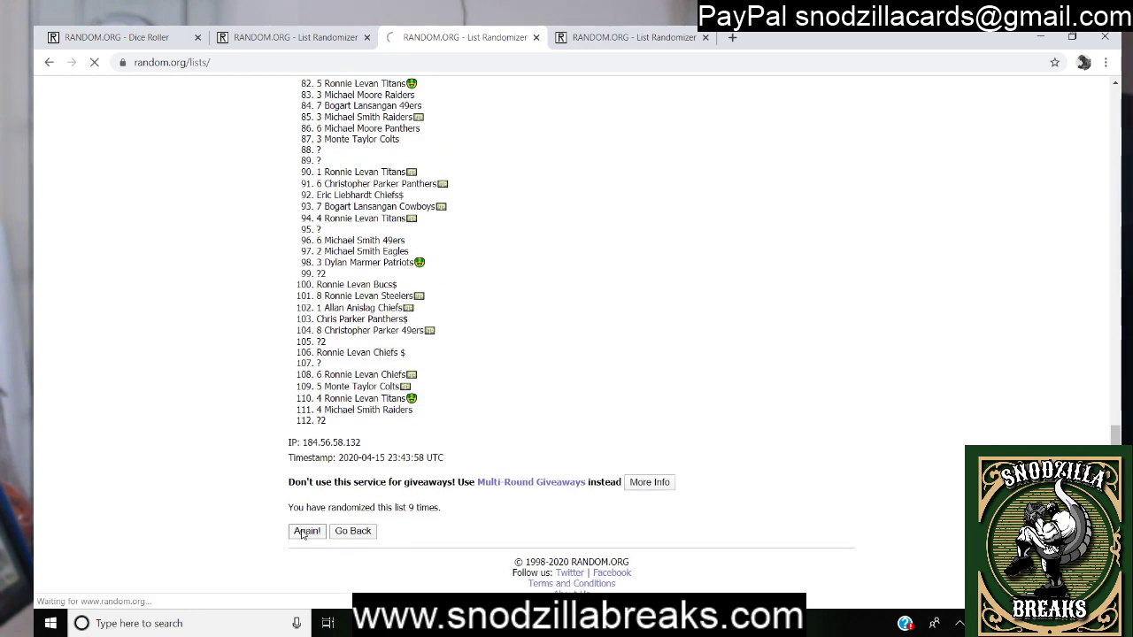
left_click(305, 531)
scroll(302, 534, "down", 7)
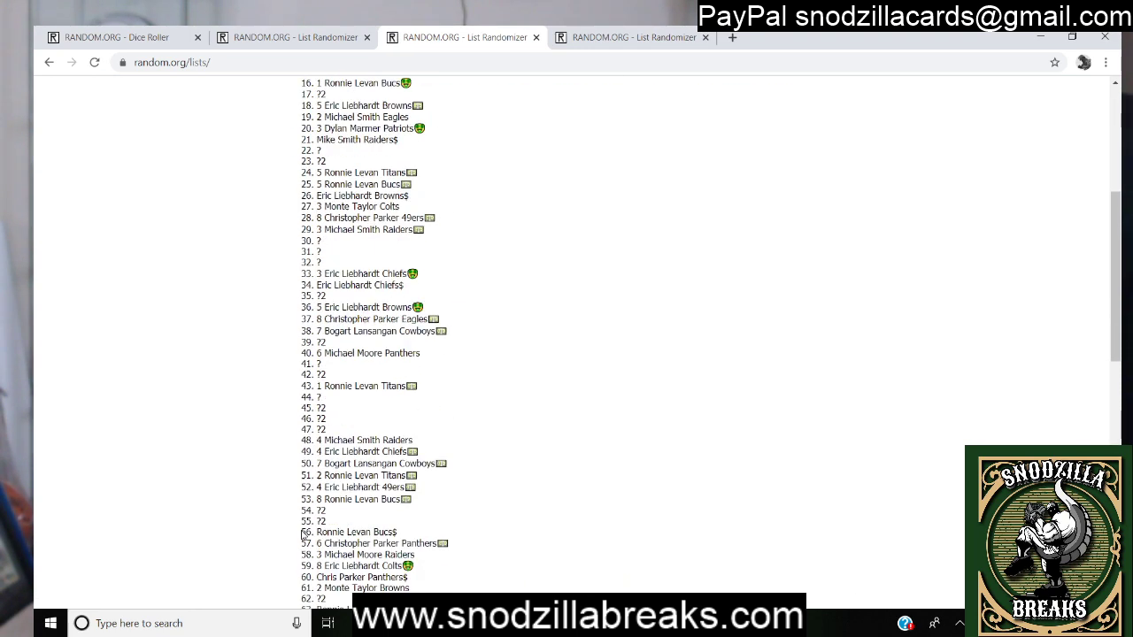
scroll(302, 534, "down", 5)
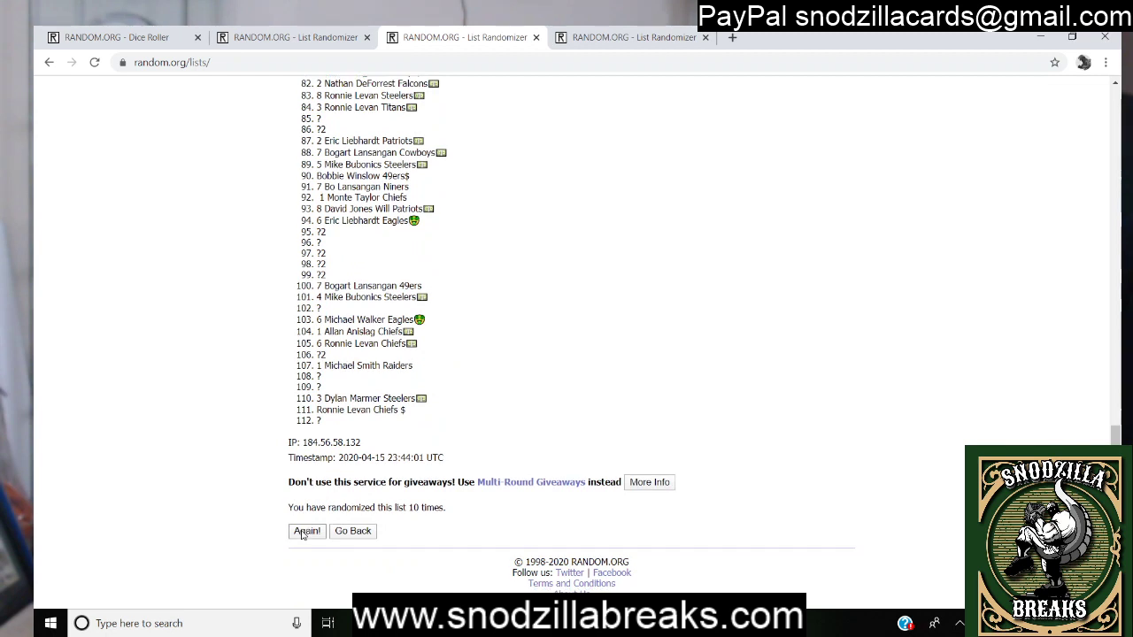
left_click(305, 531)
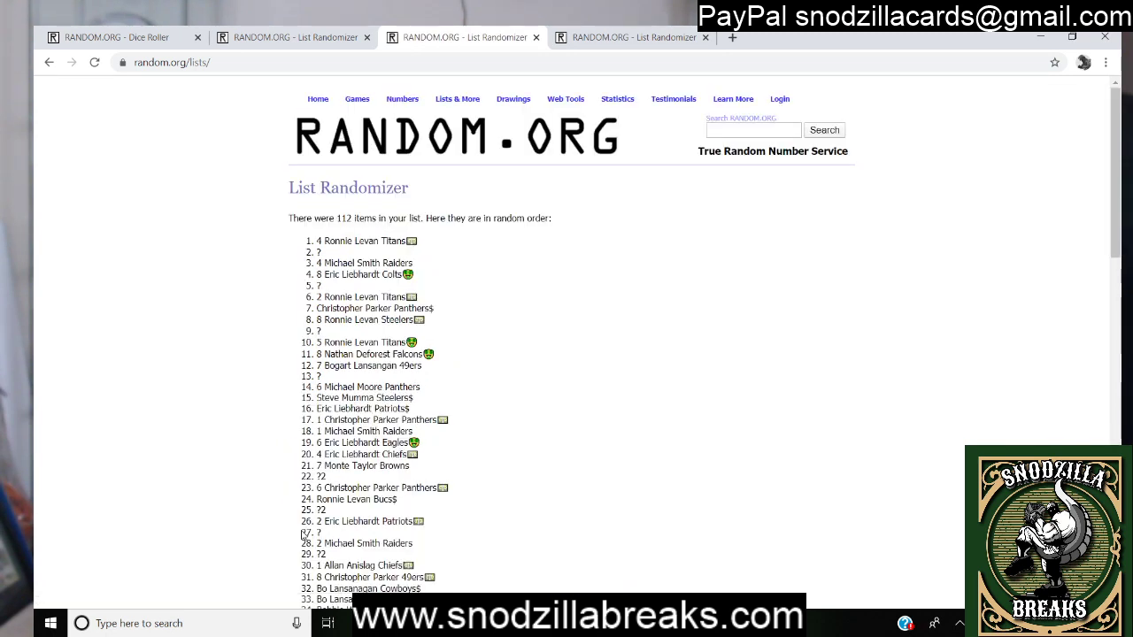
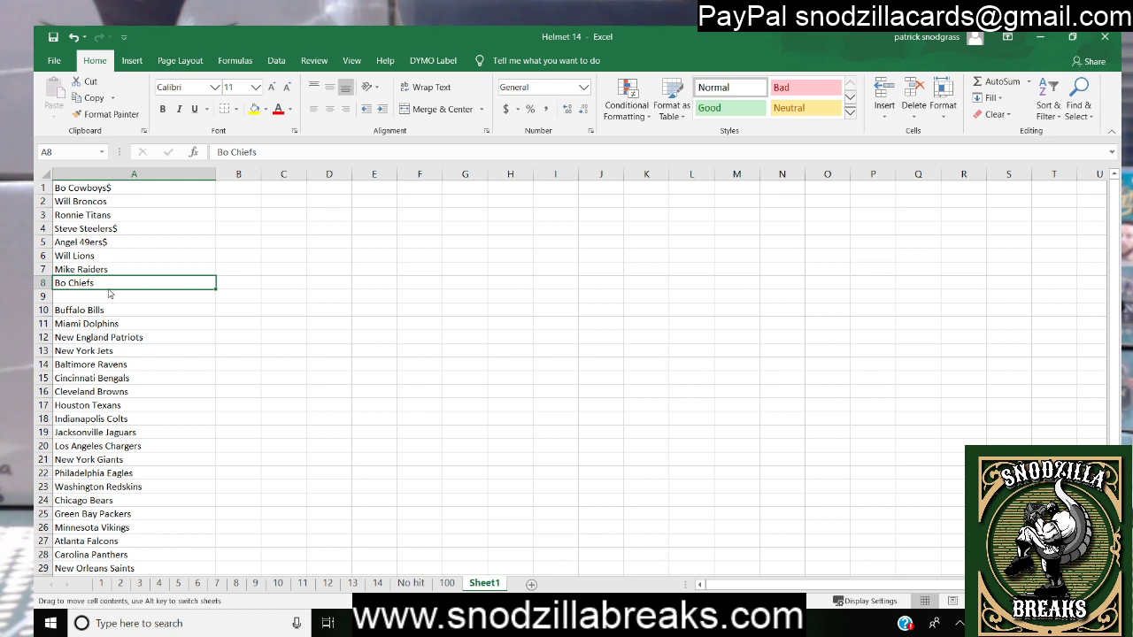
- Append $ to the Bo Chiefs entry in A8 so it reads Bo Chiefs$
double_click(109, 282)
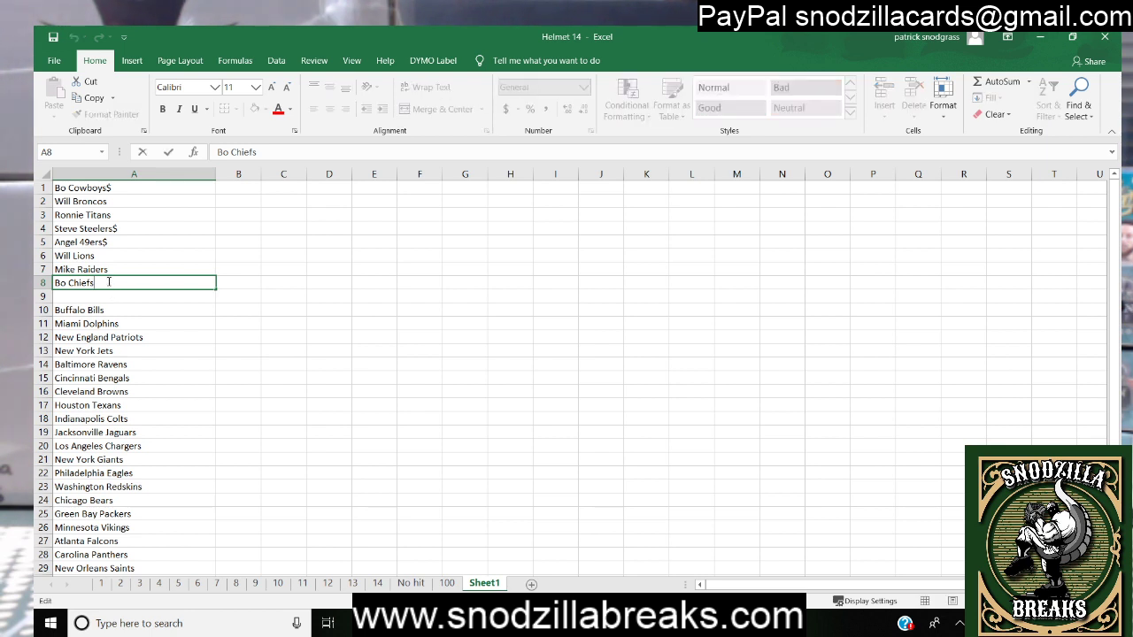
type("$")
key("Tab")
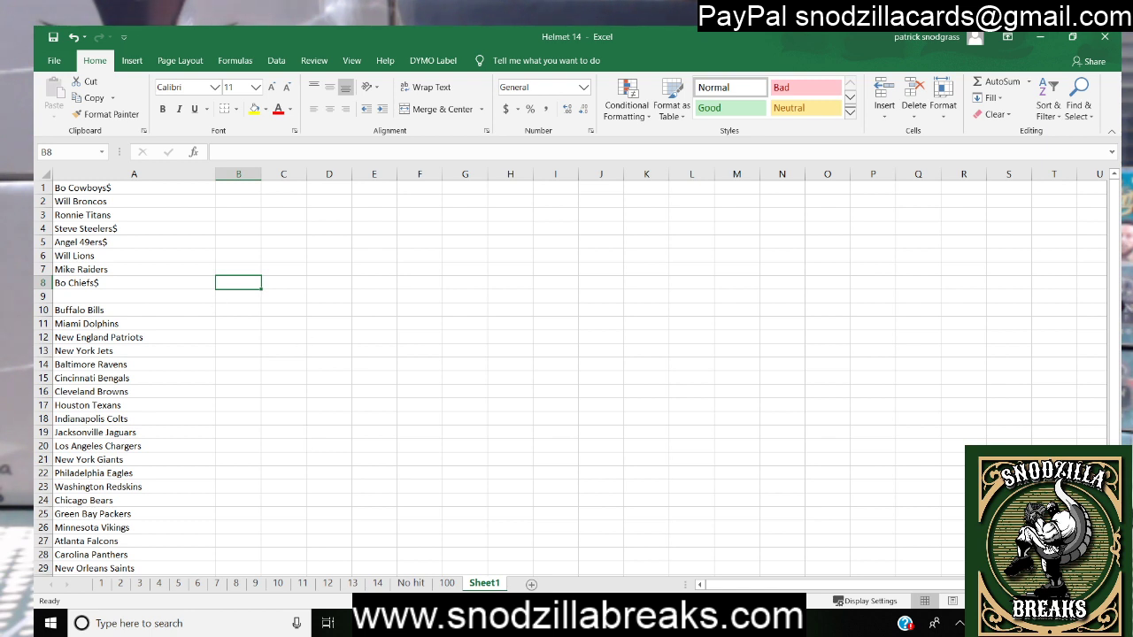
- In Chrome, start a new List Randomizer and enter the lines 8 and 10
mouse_move(543, 623)
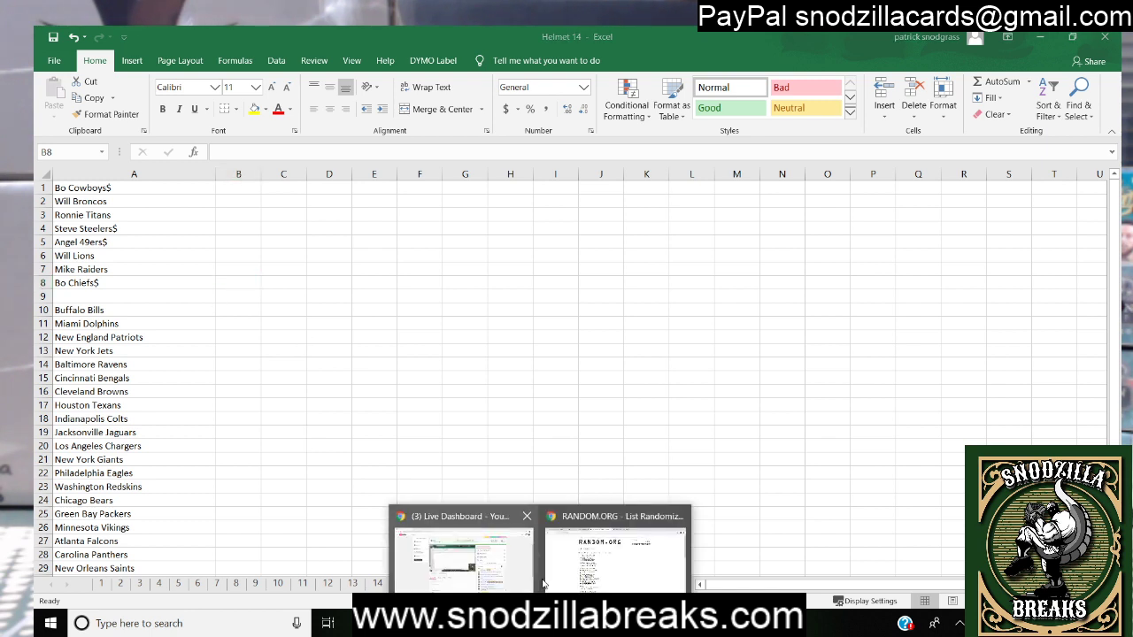
left_click(576, 518)
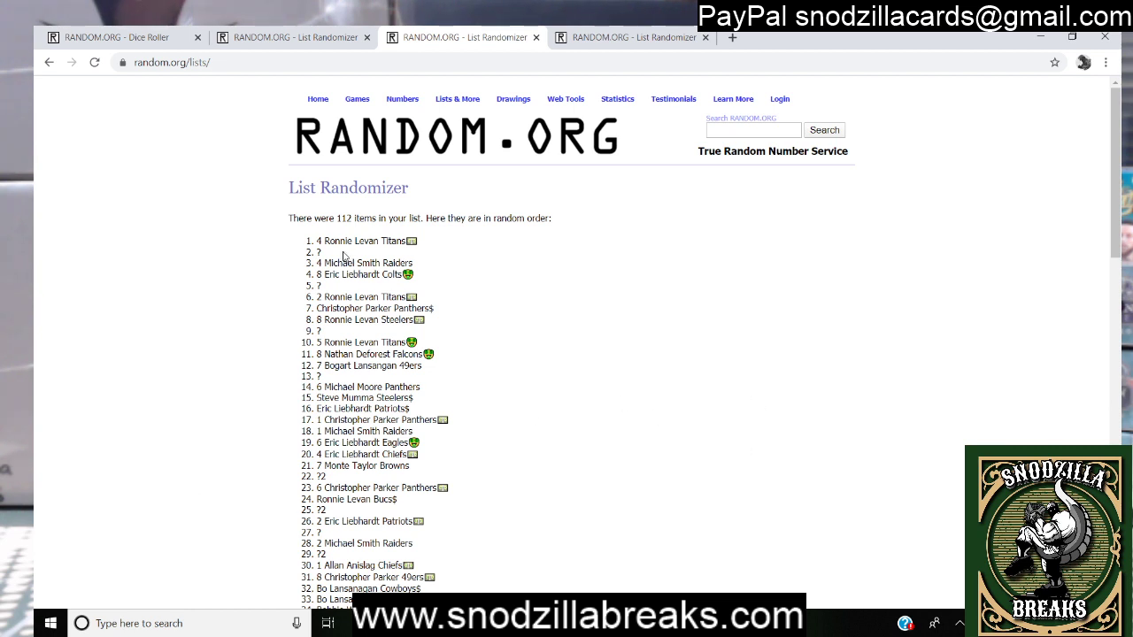
mouse_move(467, 96)
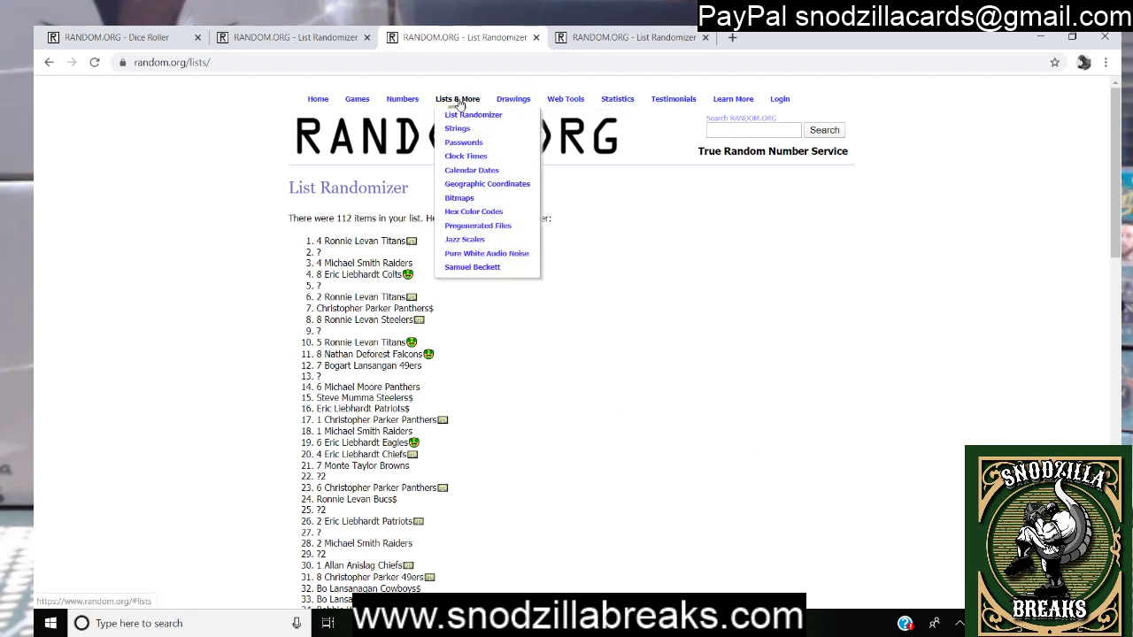
left_click(469, 115)
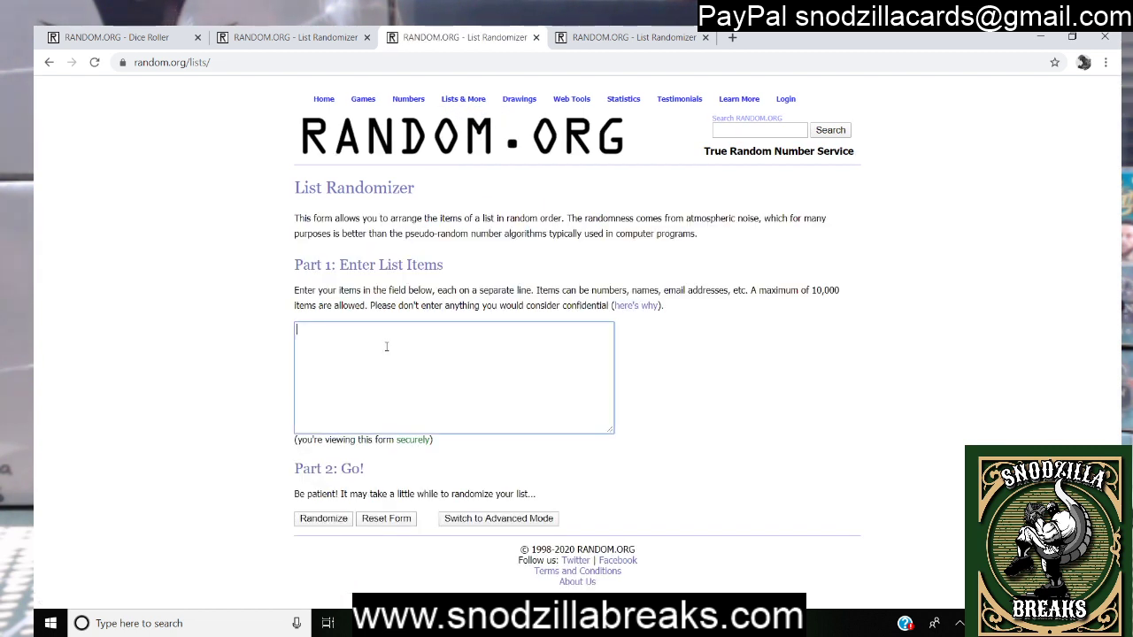
type("8")
key("Return")
type("10")
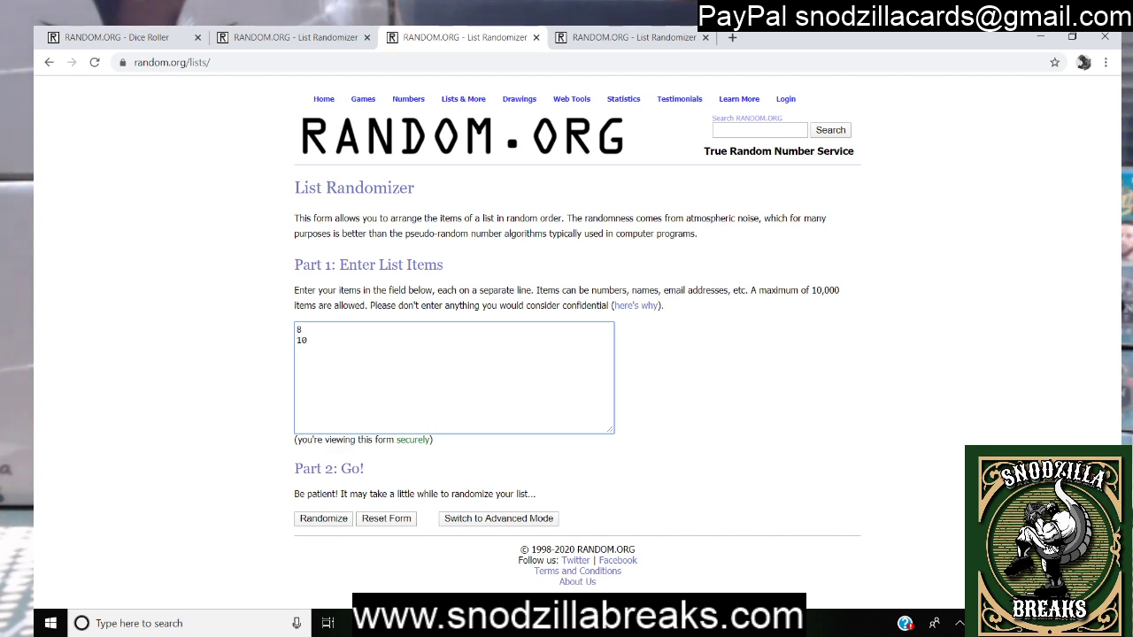
- Close the NFL MLB NBA workbook and copy the participant names in A1:A8
mouse_move(634, 620)
left_click(634, 567)
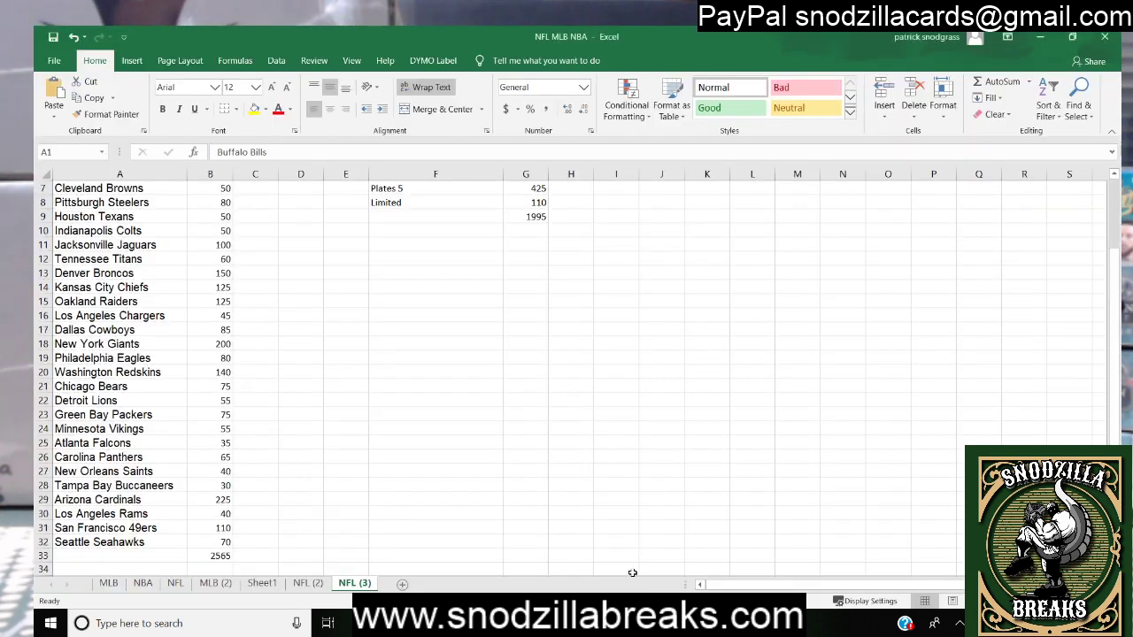
left_click(1095, 39)
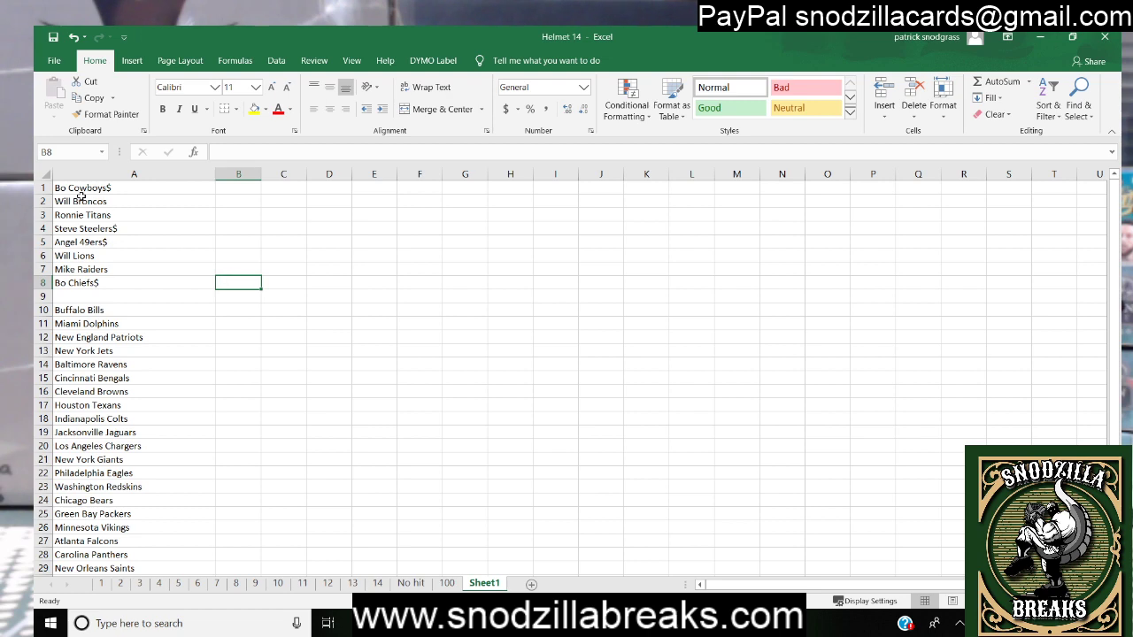
left_click_drag(69, 186, 62, 278)
key("ctrl+c")
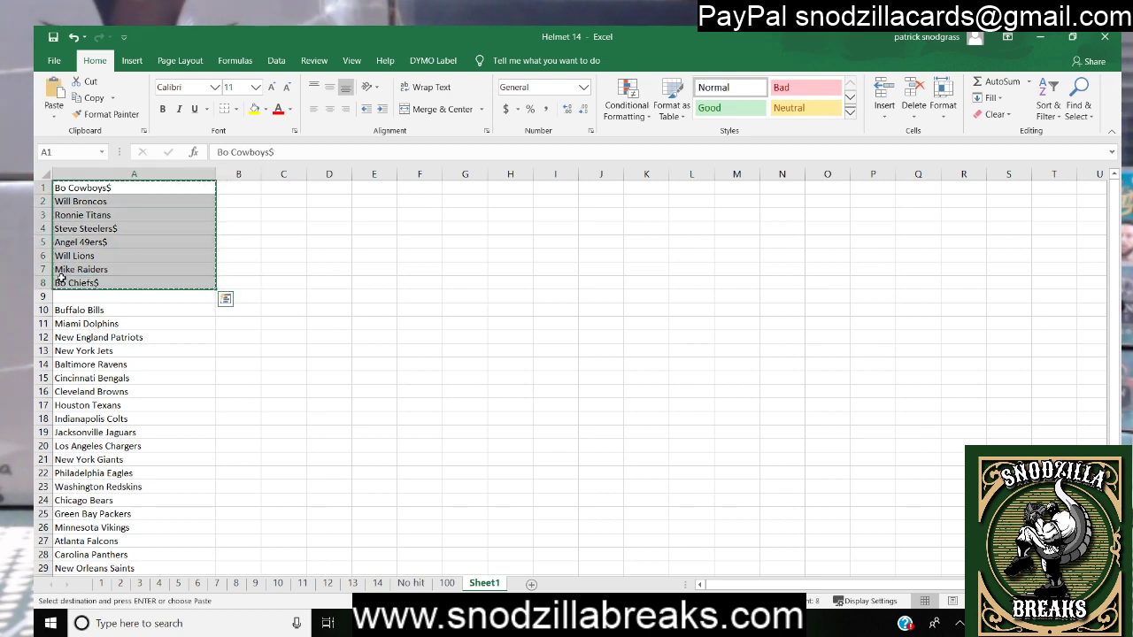
- Paste the eight participant names into a fresh List Randomizer form
mouse_move(543, 623)
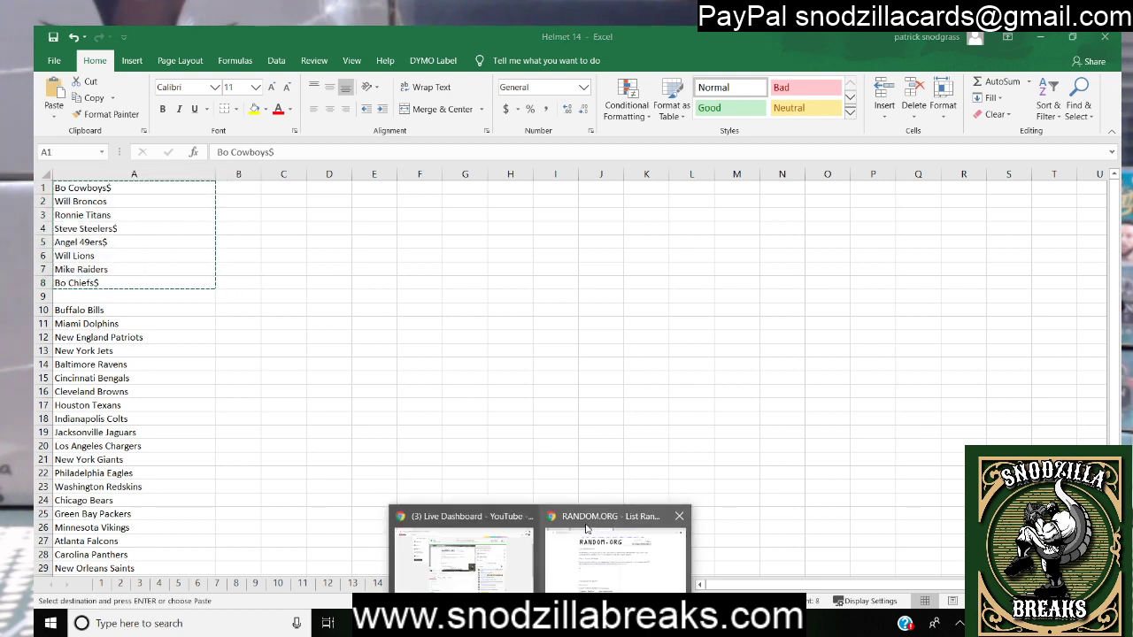
left_click(619, 542)
left_click(626, 43)
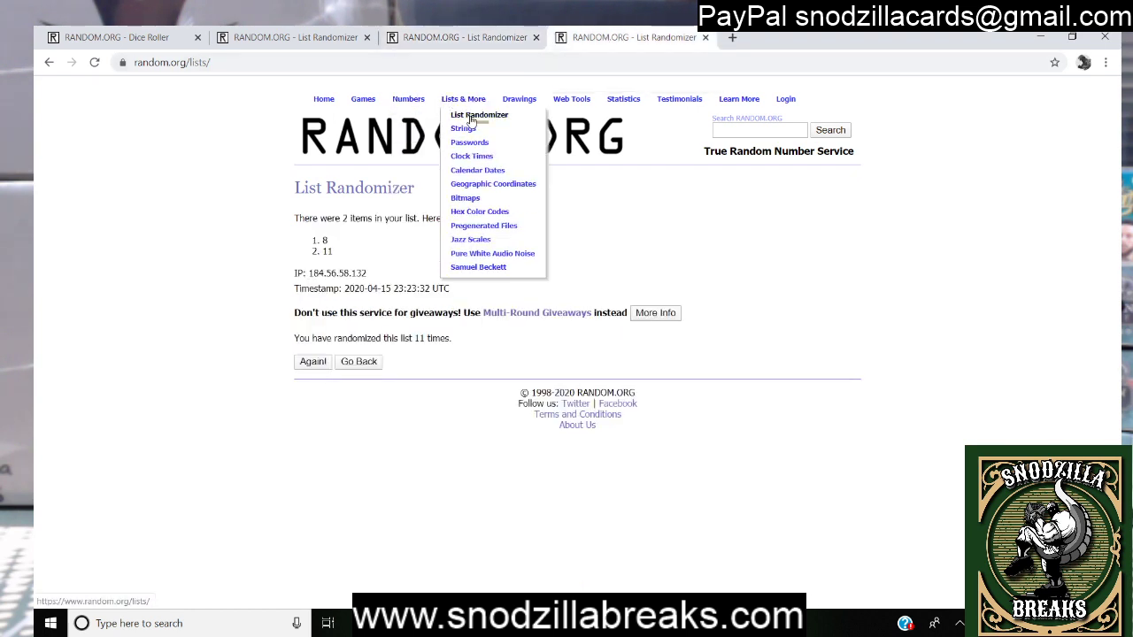
left_click(466, 116)
left_click(336, 341)
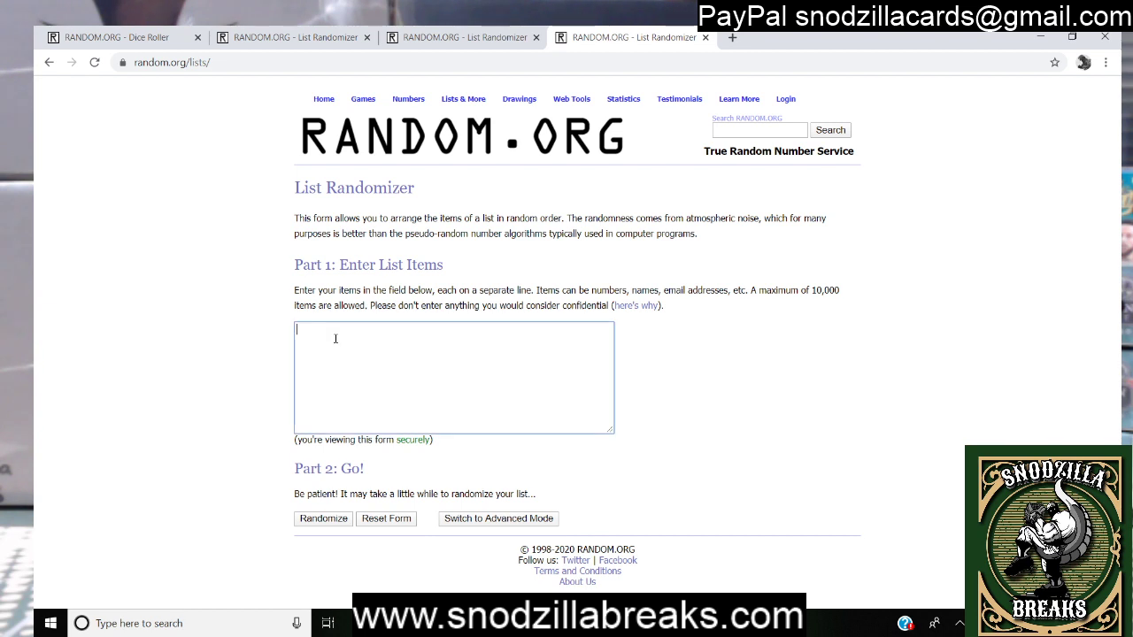
key("ctrl+v")
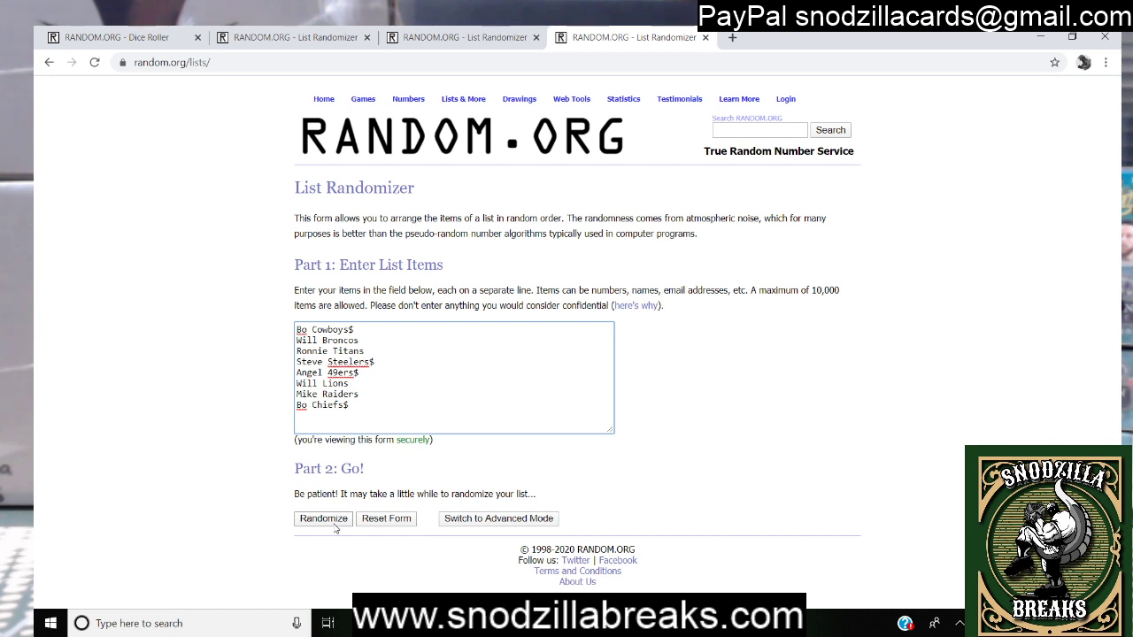
- Randomize the names eleven times and select the final shuffled list
left_click(336, 526)
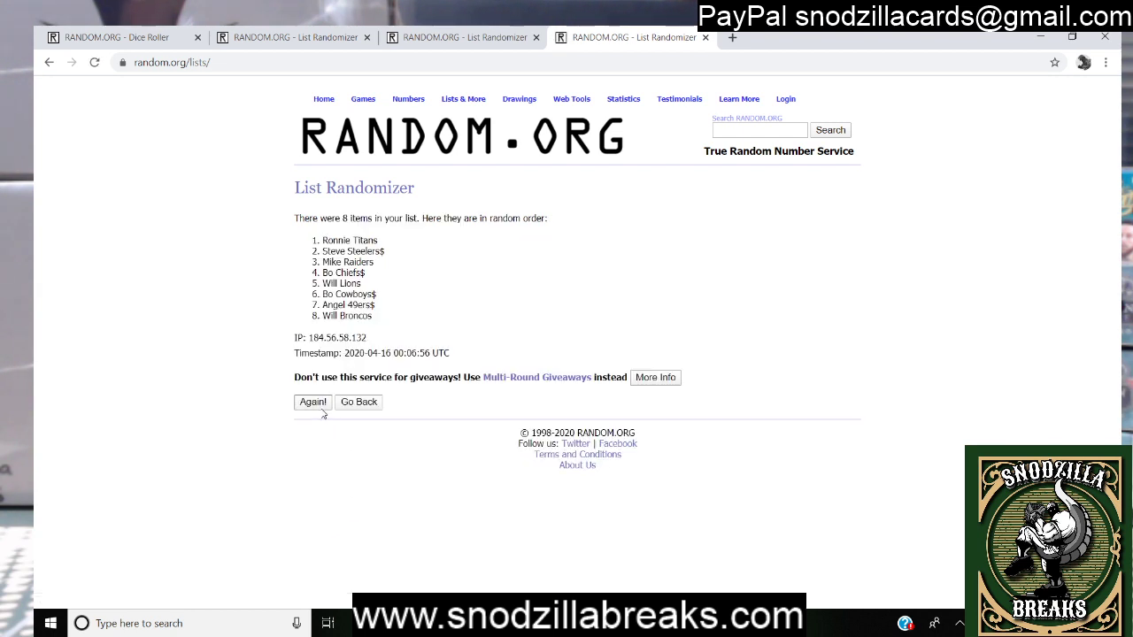
left_click(320, 405)
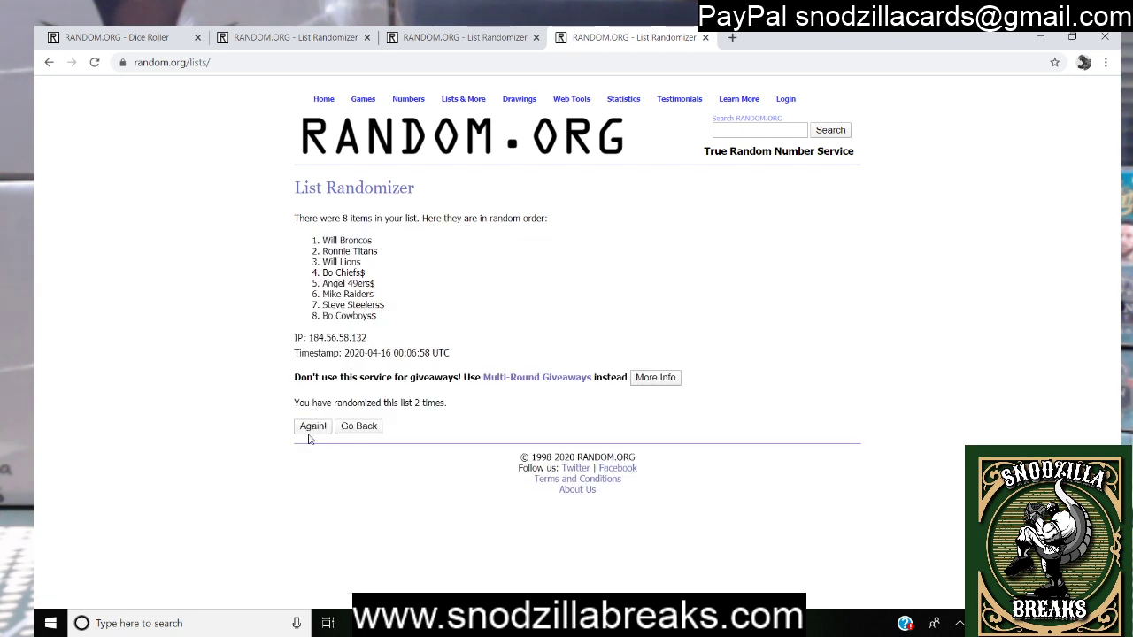
left_click(309, 429)
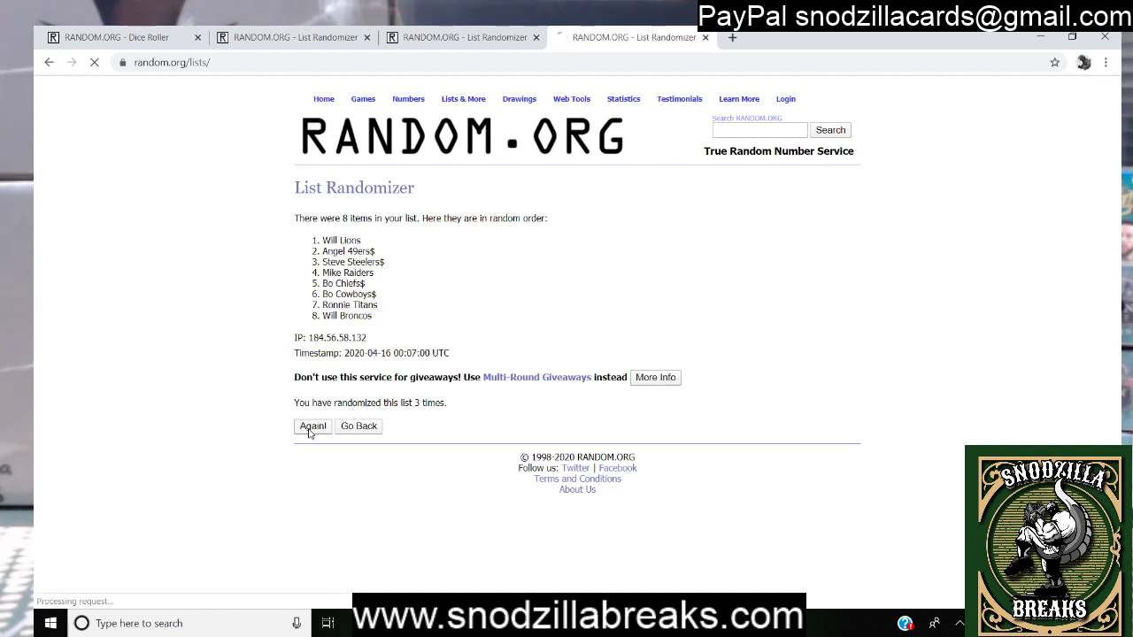
left_click(311, 429)
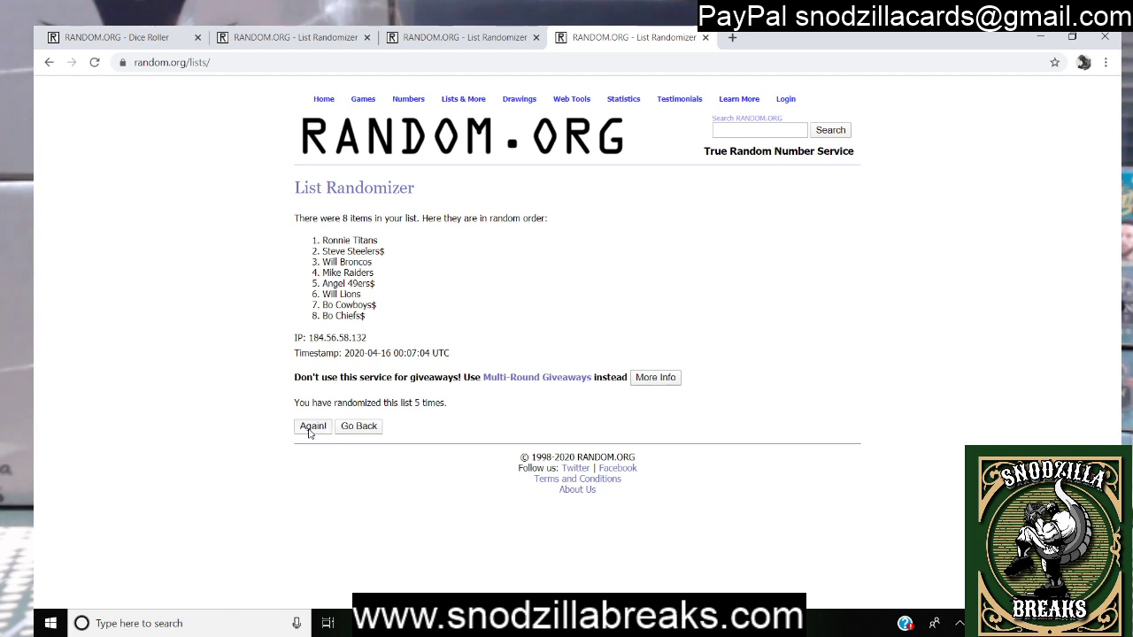
left_click(310, 430)
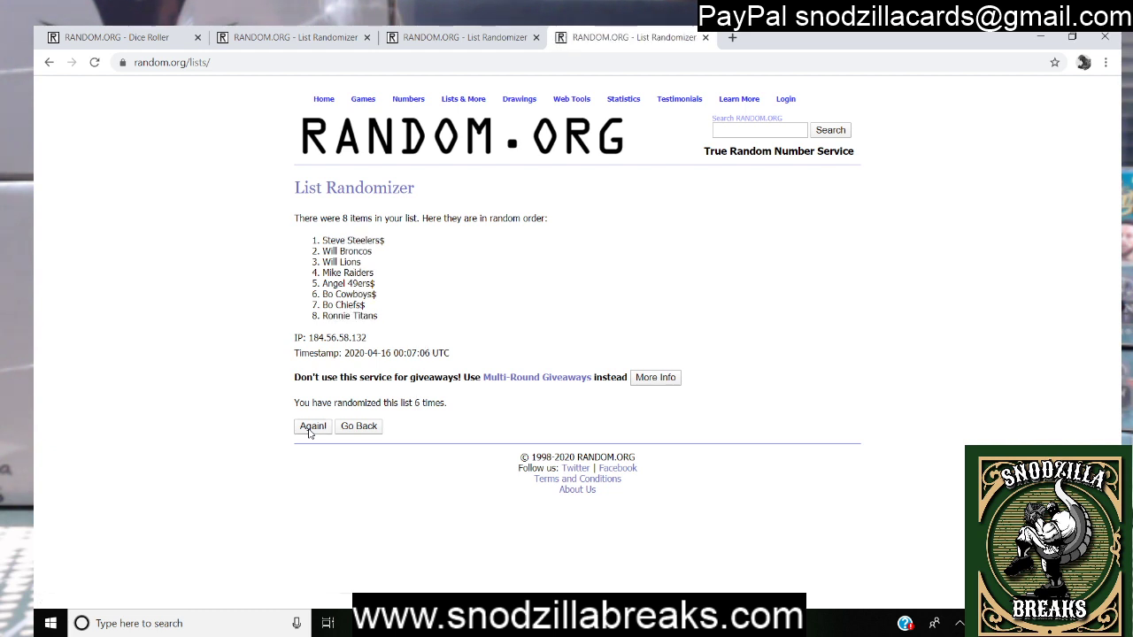
left_click(310, 429)
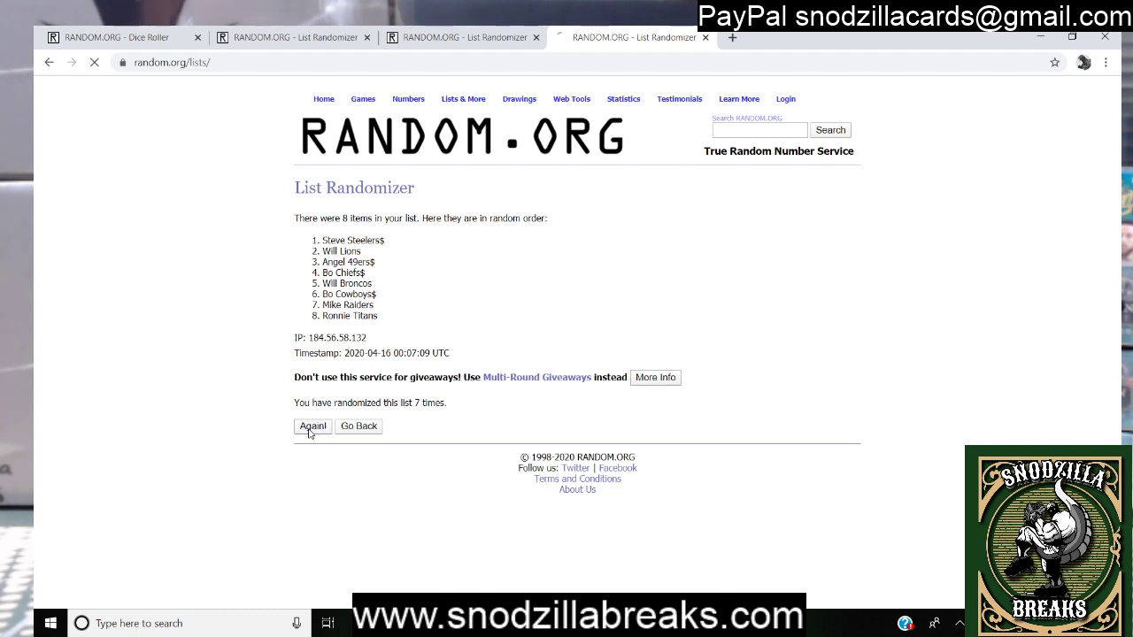
left_click(310, 429)
left_click(309, 430)
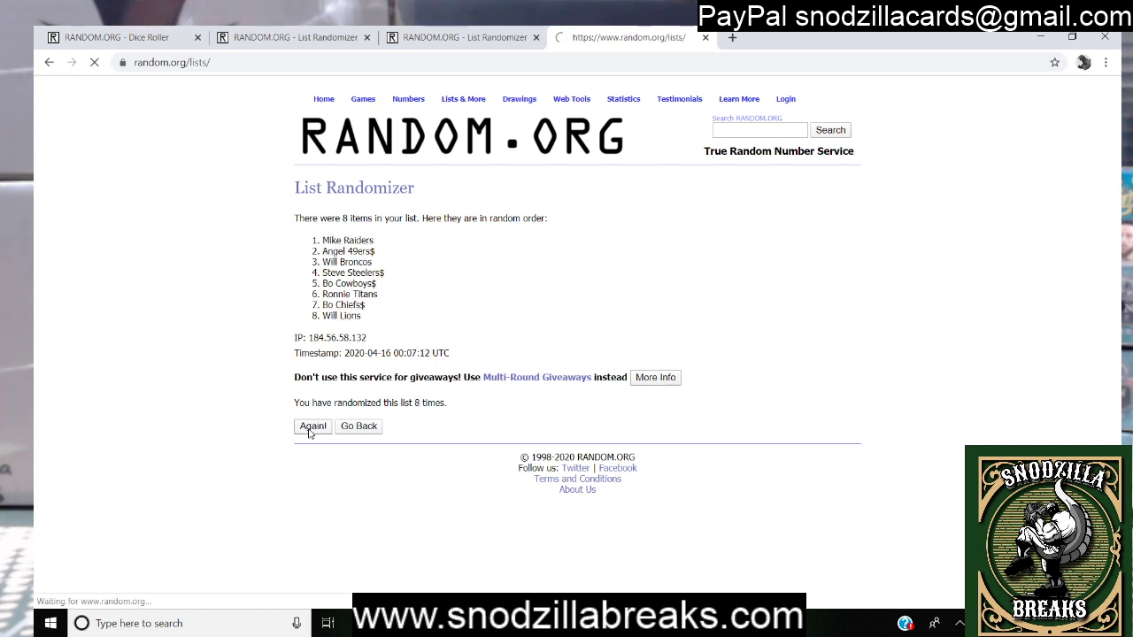
left_click(309, 430)
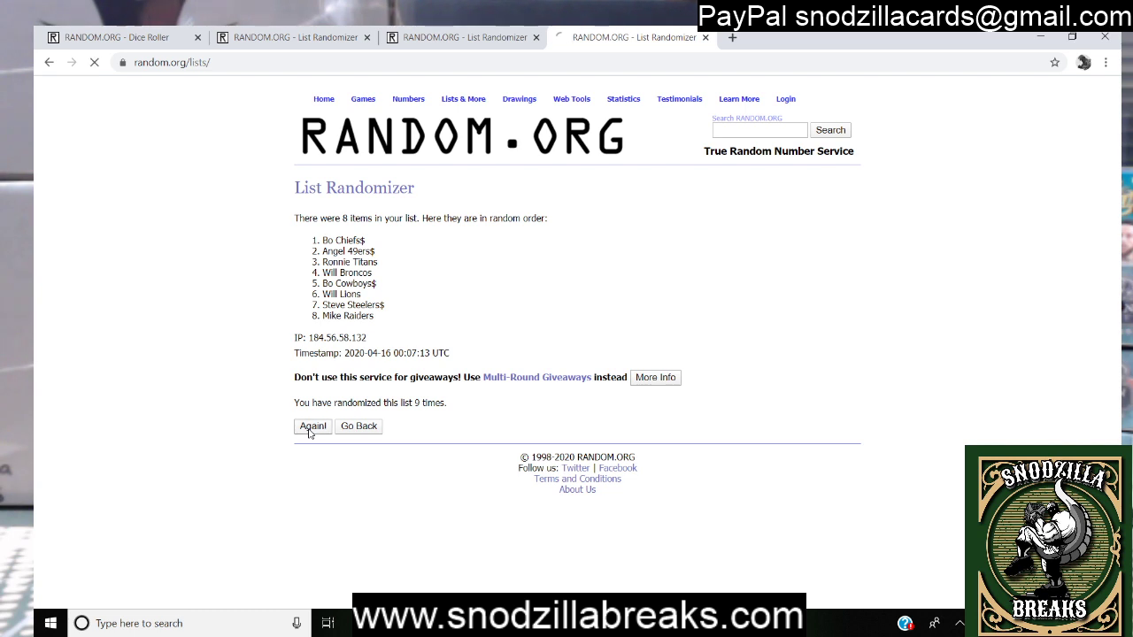
left_click(309, 430)
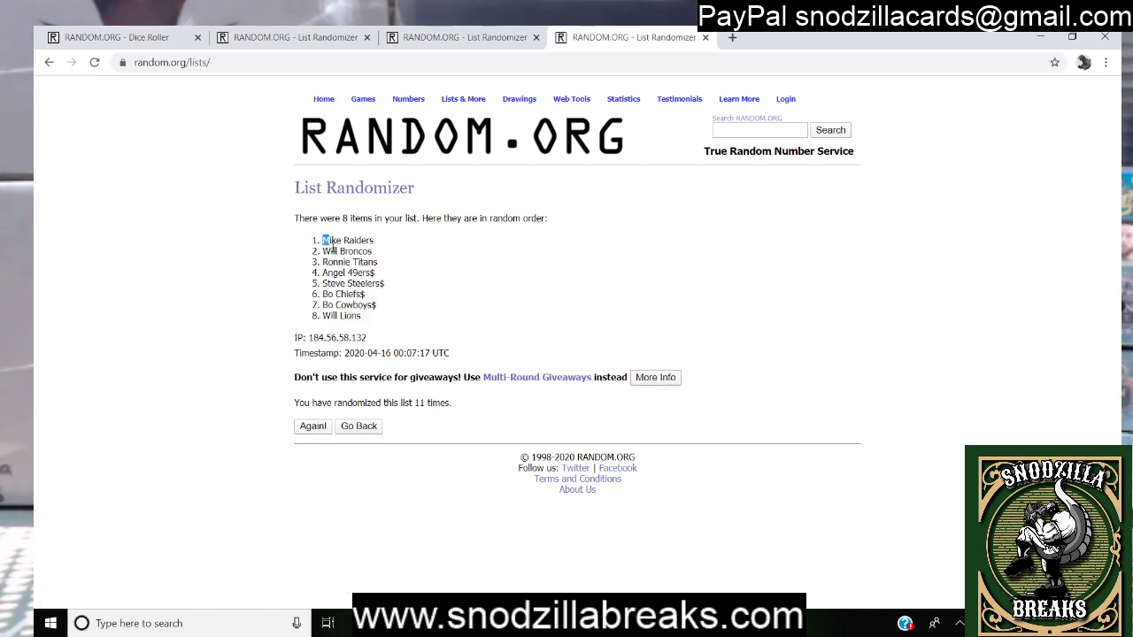
left_click_drag(320, 236, 396, 313)
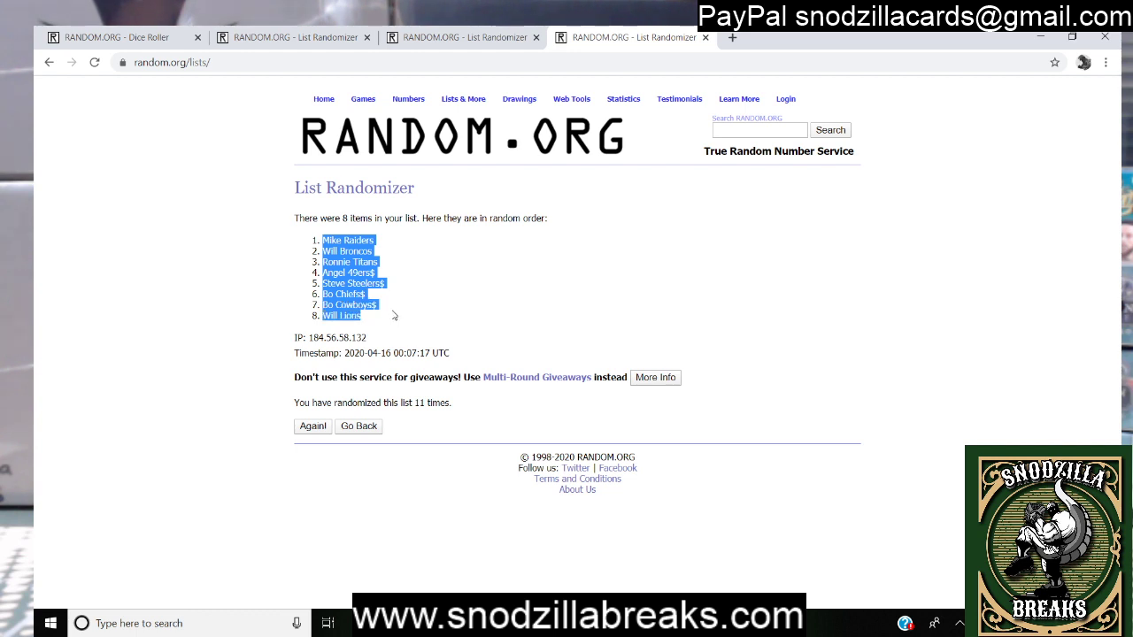
- Fill column B with yellow
key("alt+Tab")
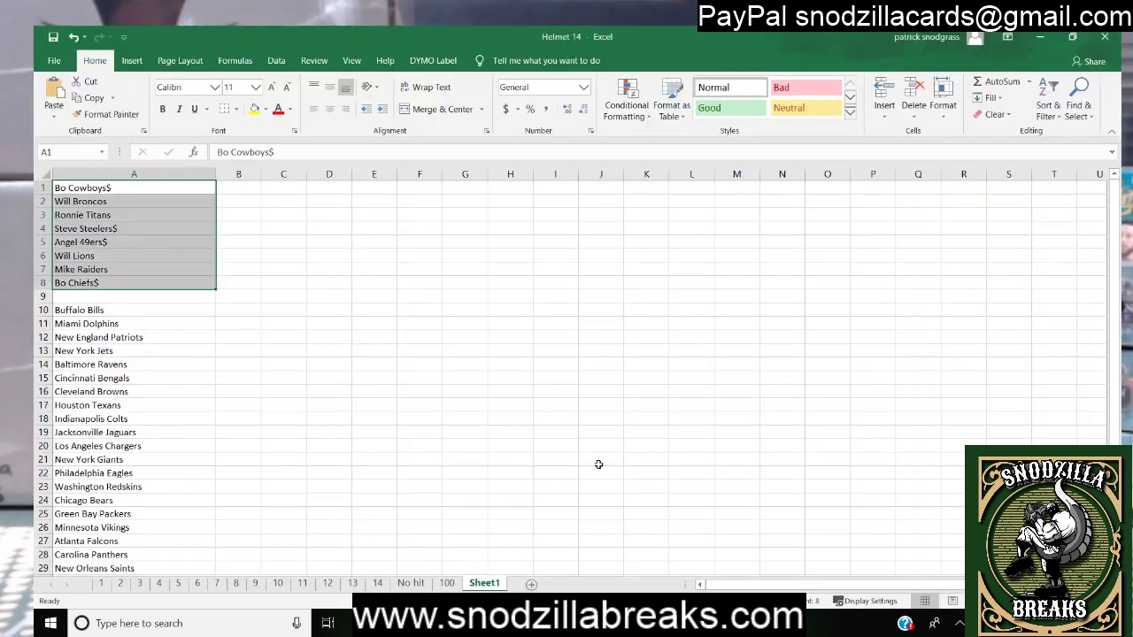
left_click(244, 191)
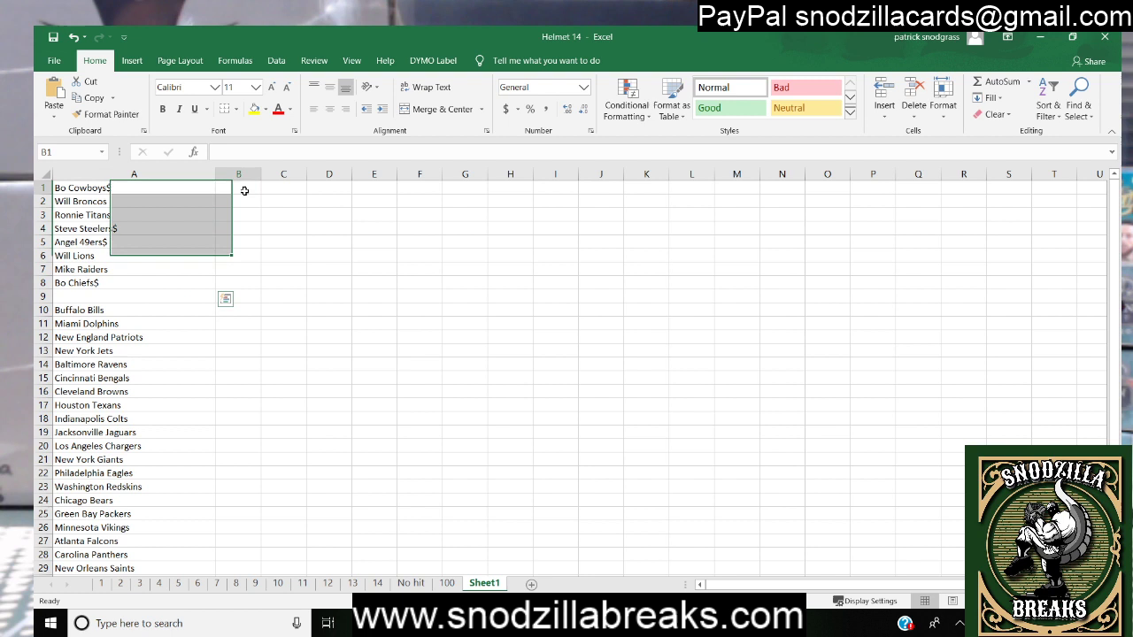
left_click(254, 108)
left_click(238, 175)
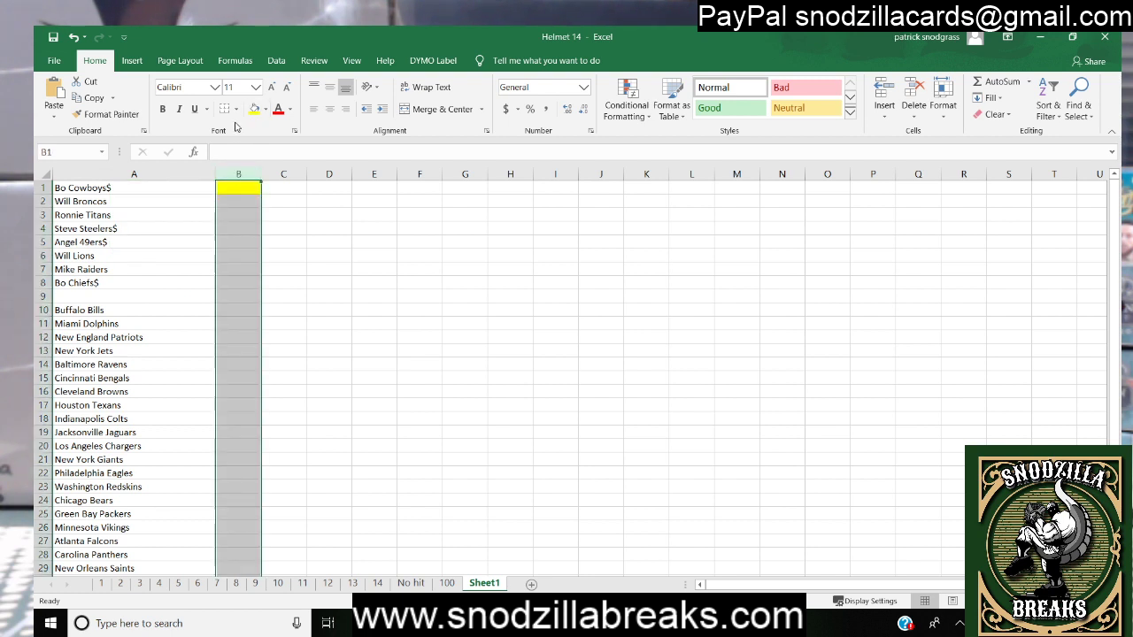
left_click(254, 108)
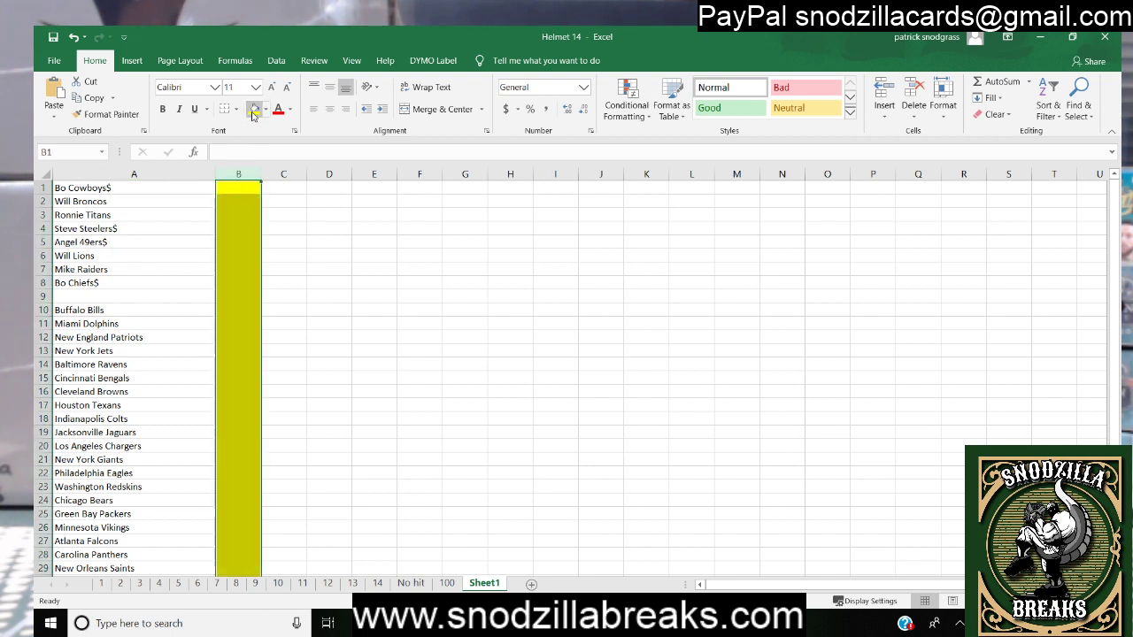
- Widen column C, paste the shuffled names into C1:C8 and fill them down to C24
left_click_drag(308, 176, 406, 176)
left_click(304, 191)
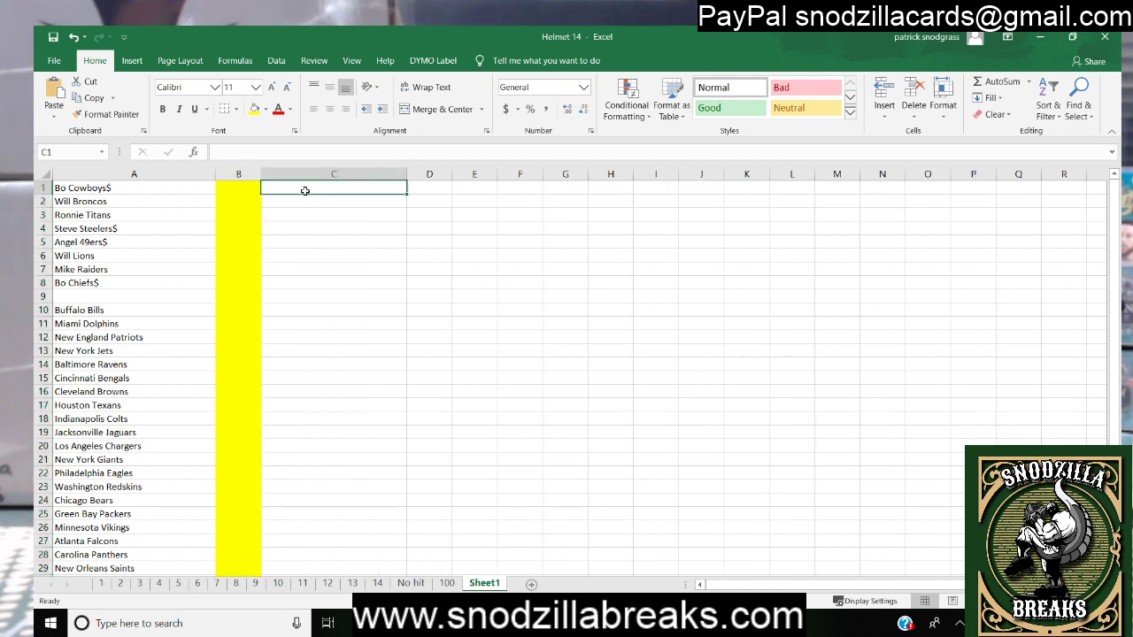
right_click(303, 189)
left_click(355, 254)
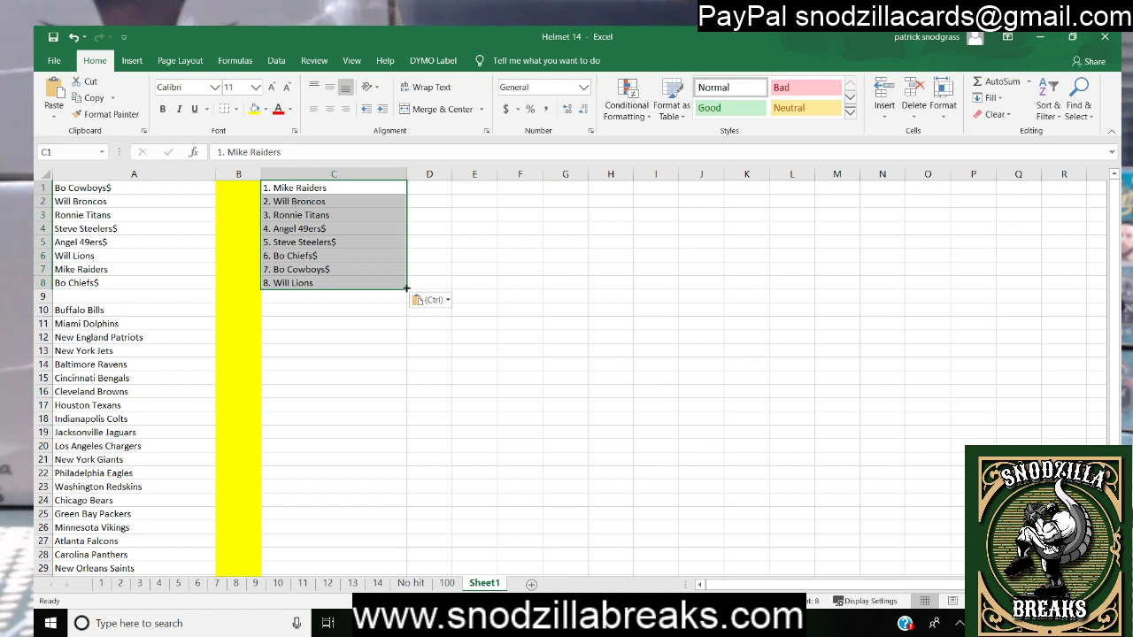
left_click_drag(406, 288, 384, 509)
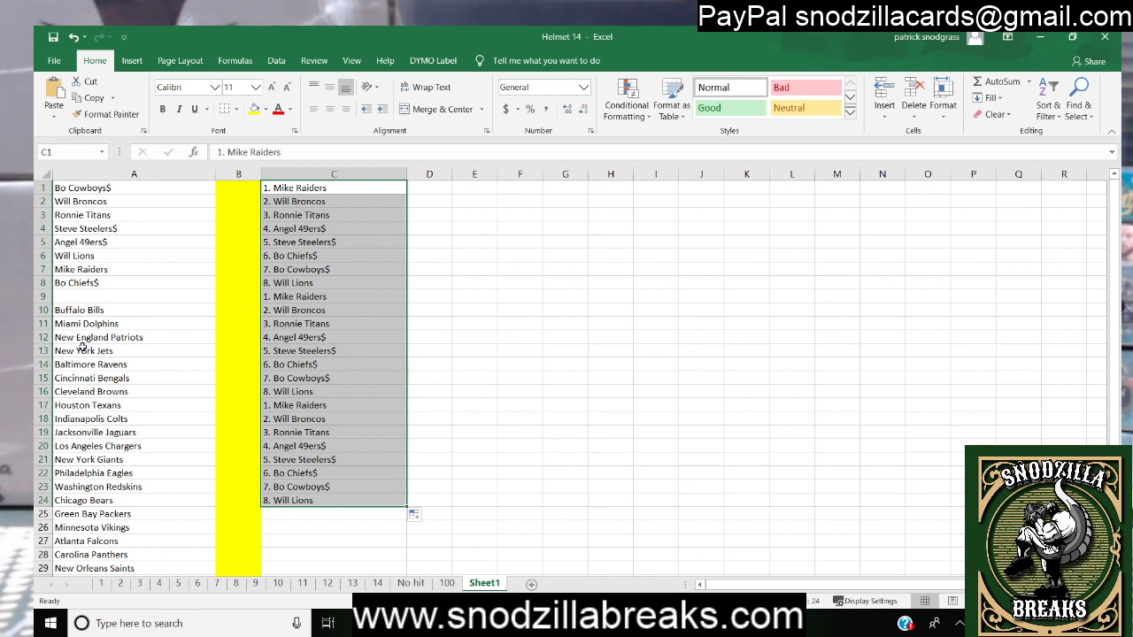
left_click(77, 313)
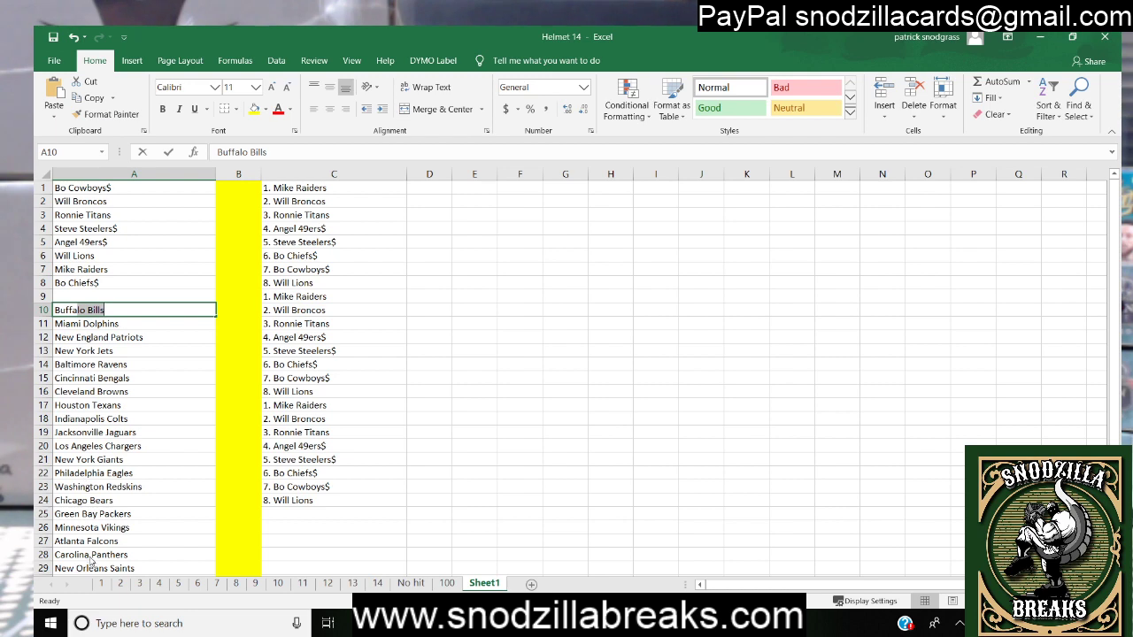
- Copy the 24 NFL teams in A10:A33 and paste them into a fresh List Randomizer
left_click(93, 432)
left_click_drag(84, 311, 82, 554)
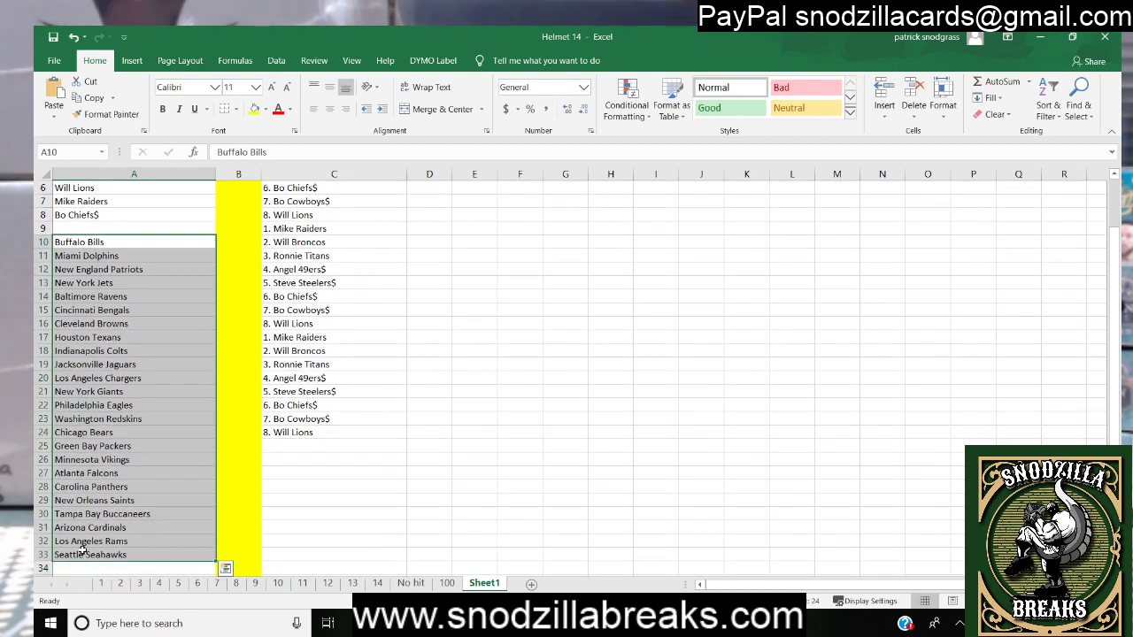
key("ctrl+c")
key("alt+Tab")
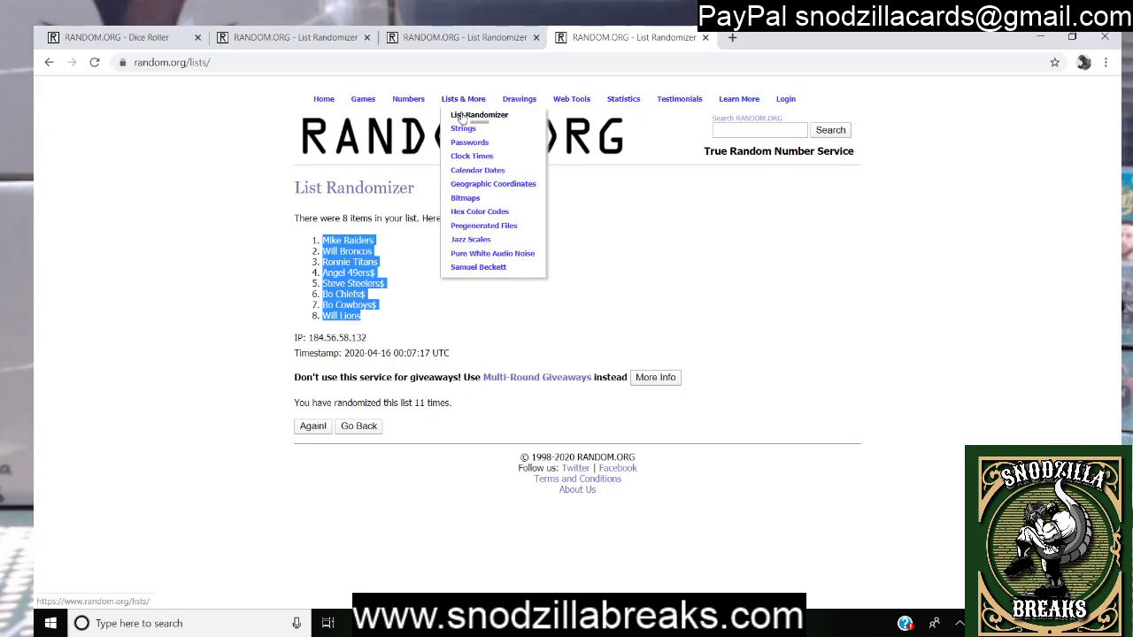
left_click(463, 115)
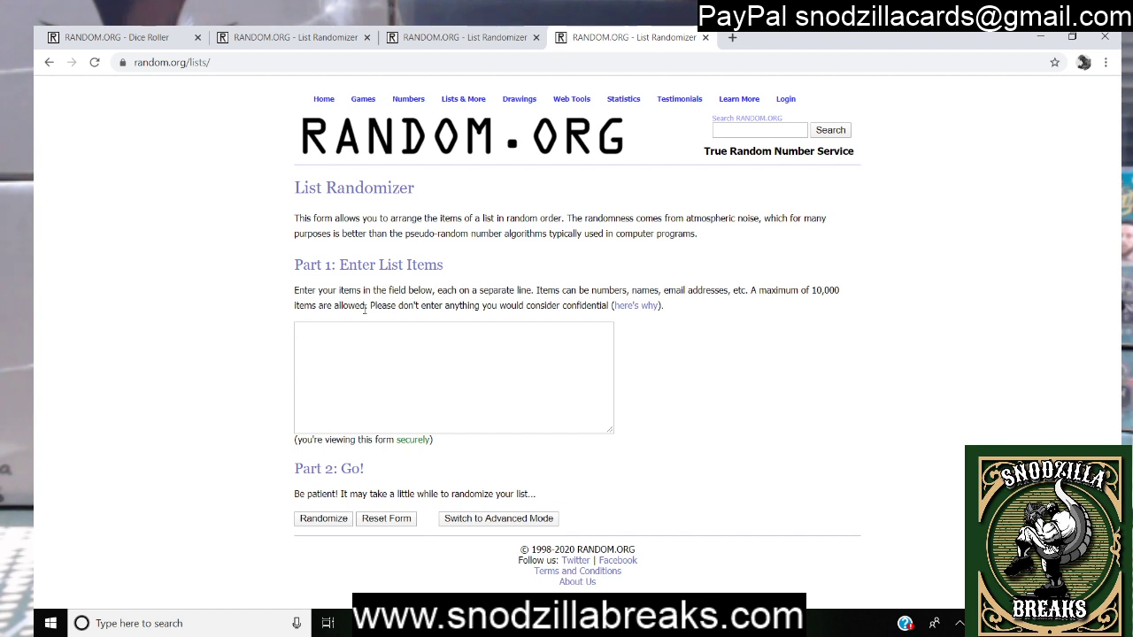
left_click(342, 336)
key("ctrl+v")
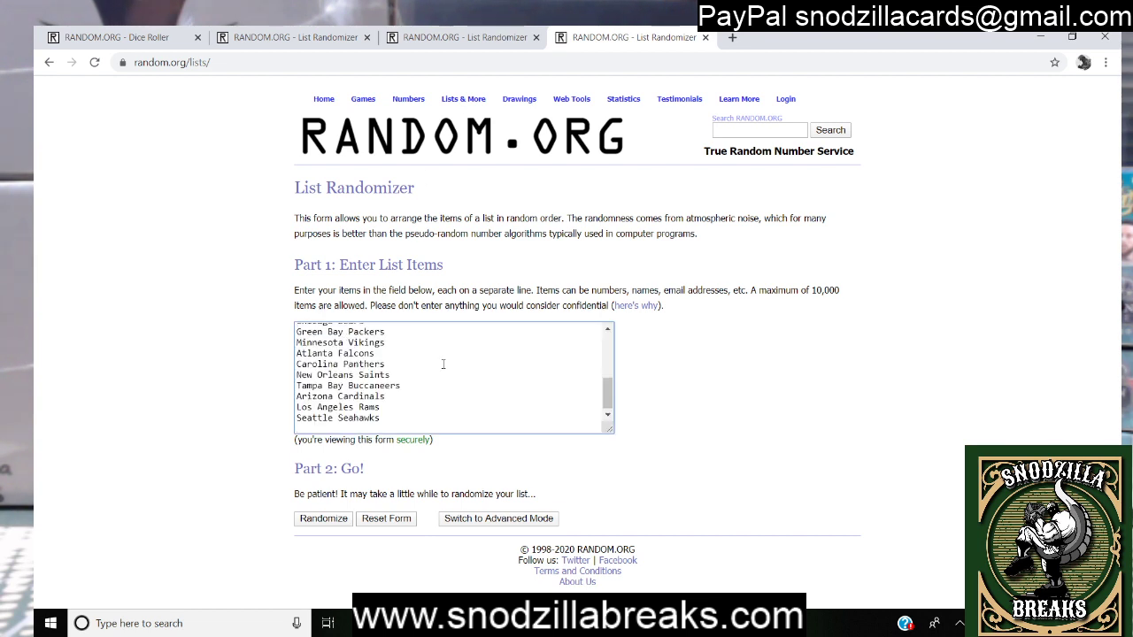
scroll(442, 364, "up", 8)
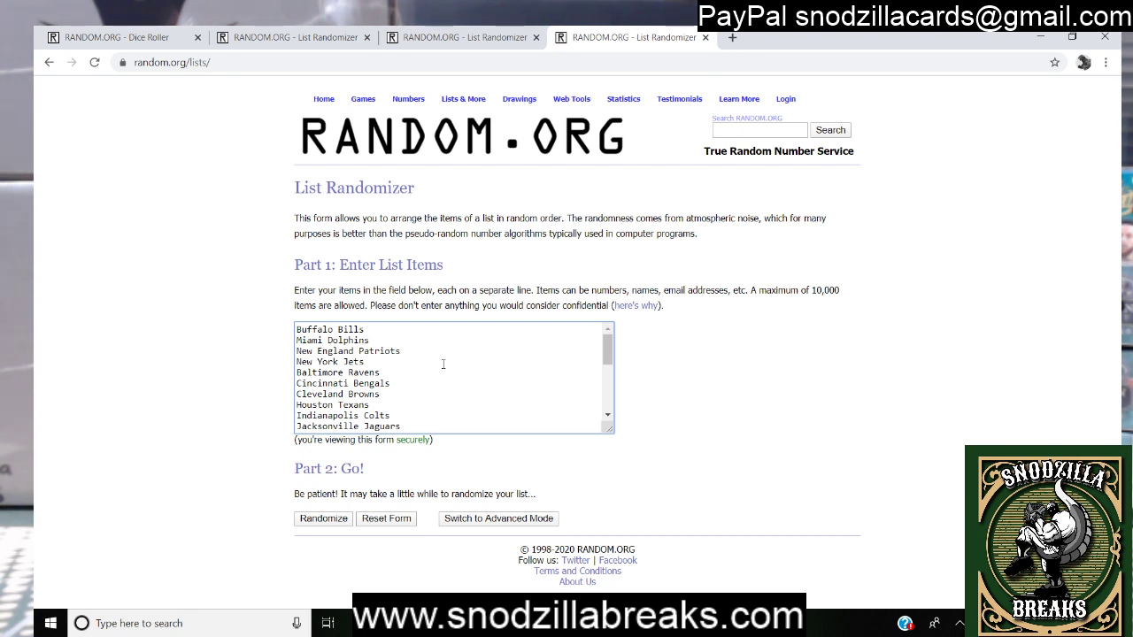
left_click(608, 415)
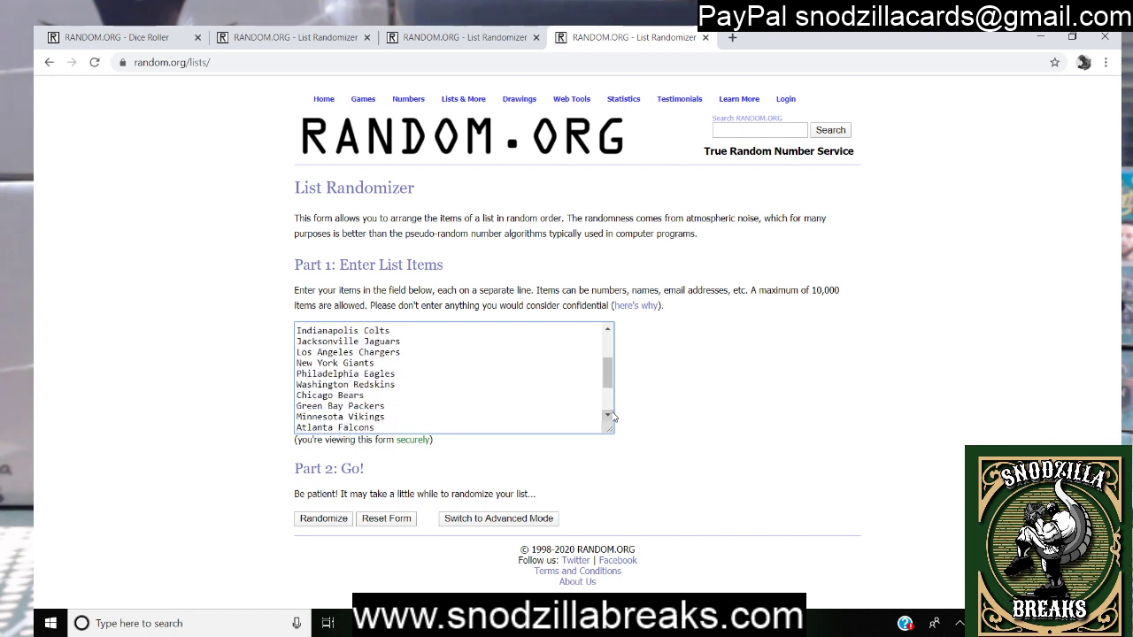
left_click(608, 415)
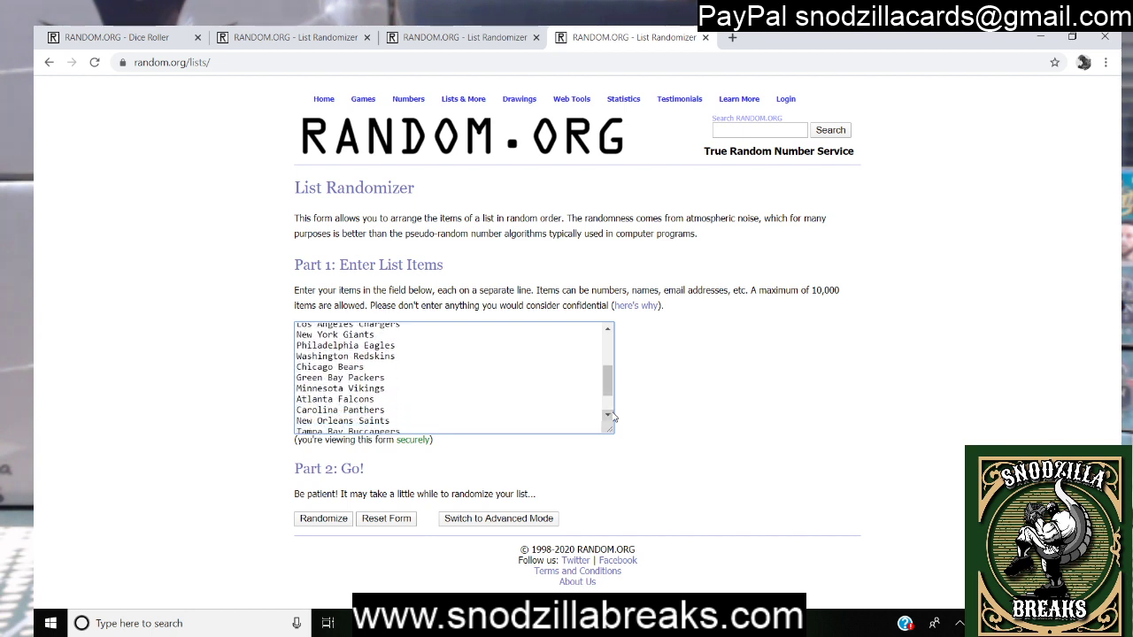
left_click(608, 415)
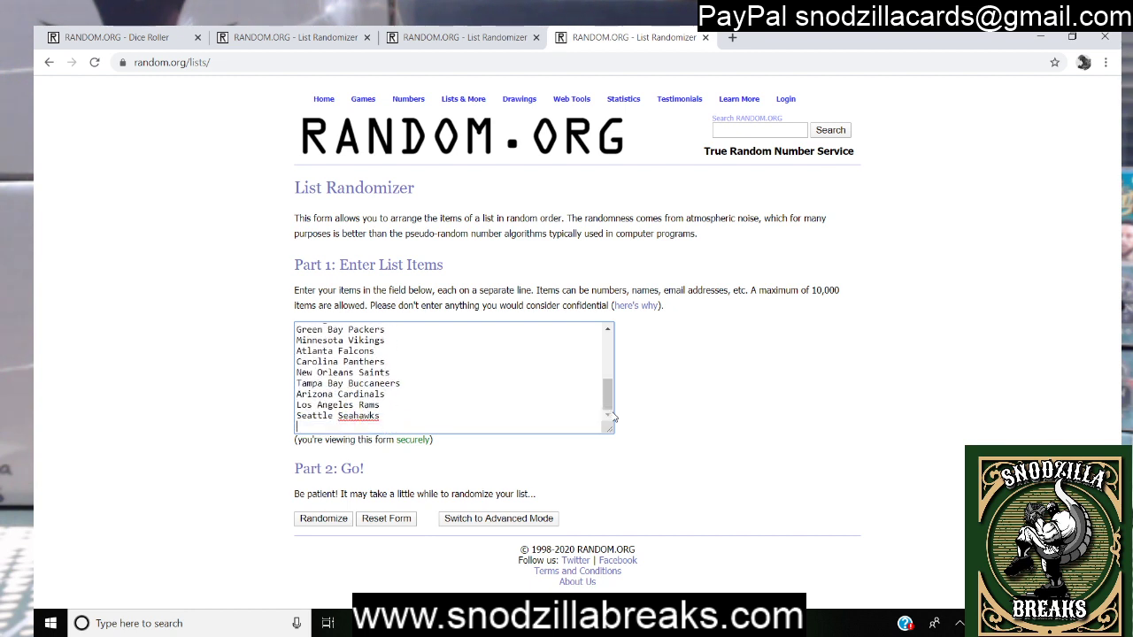
left_click(608, 415)
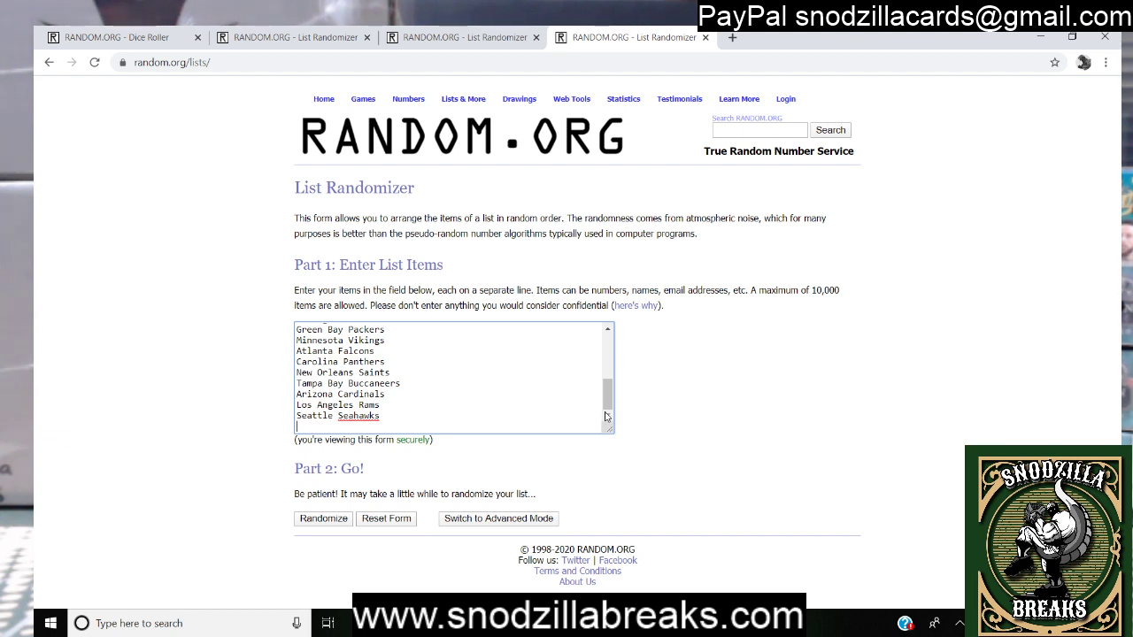
- Randomize the 24-team list eleven times
left_click(325, 520)
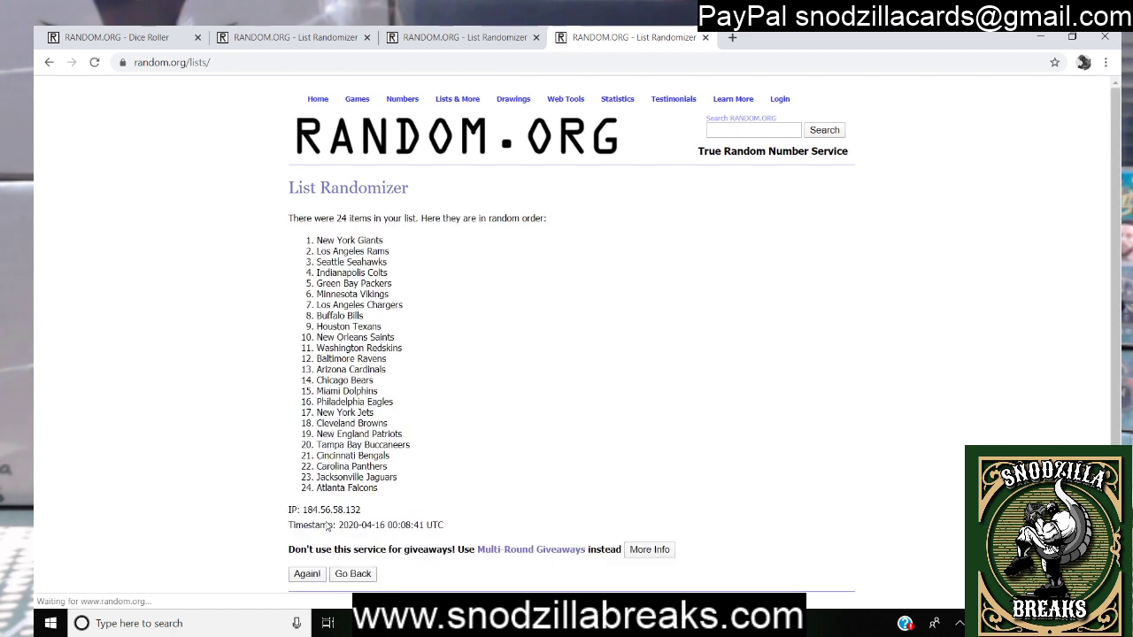
left_click(308, 575)
left_click(306, 599)
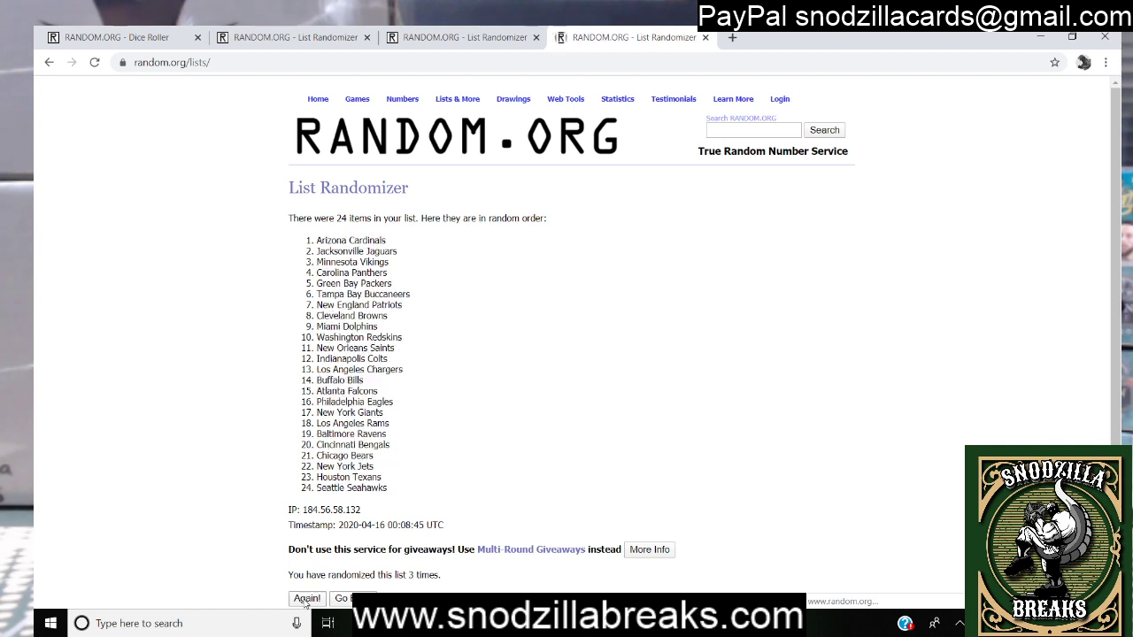
left_click(307, 599)
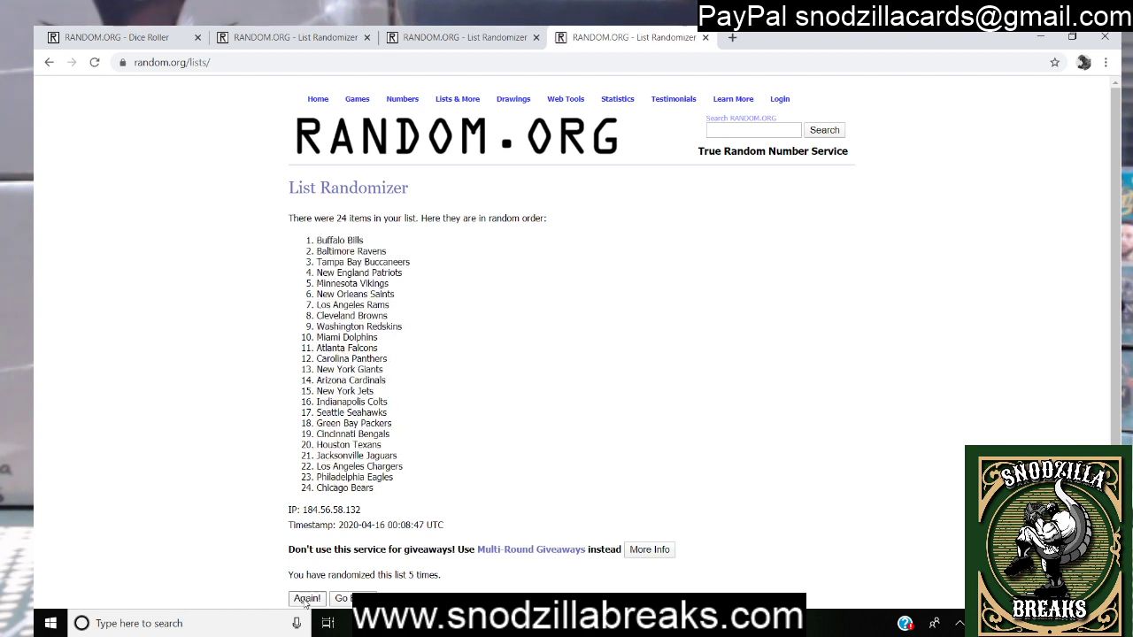
left_click(305, 601)
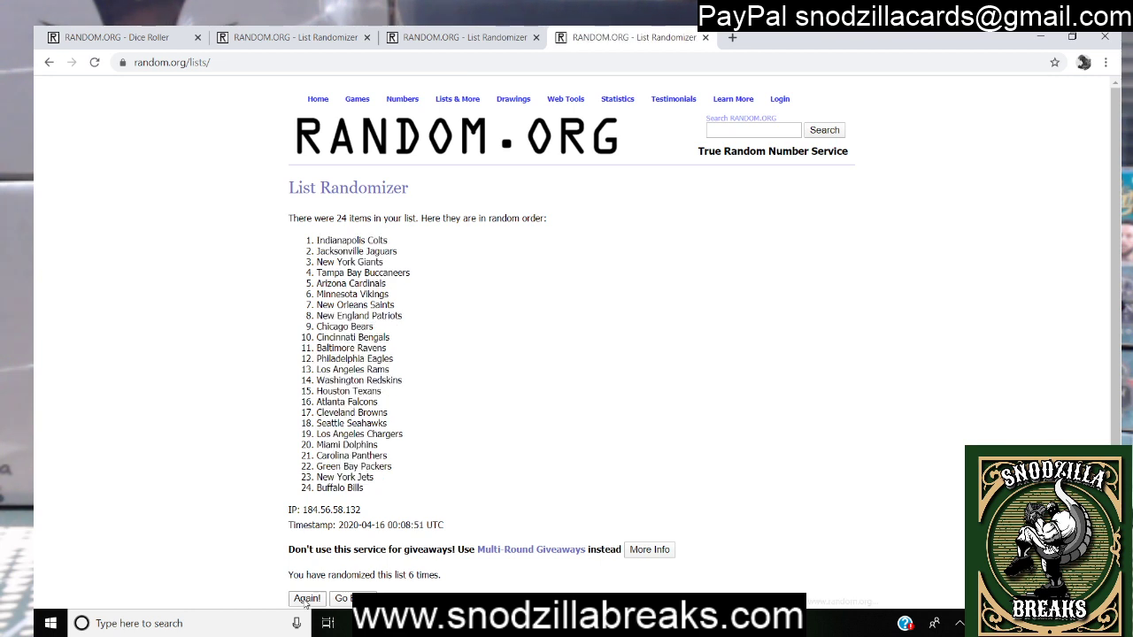
left_click(305, 600)
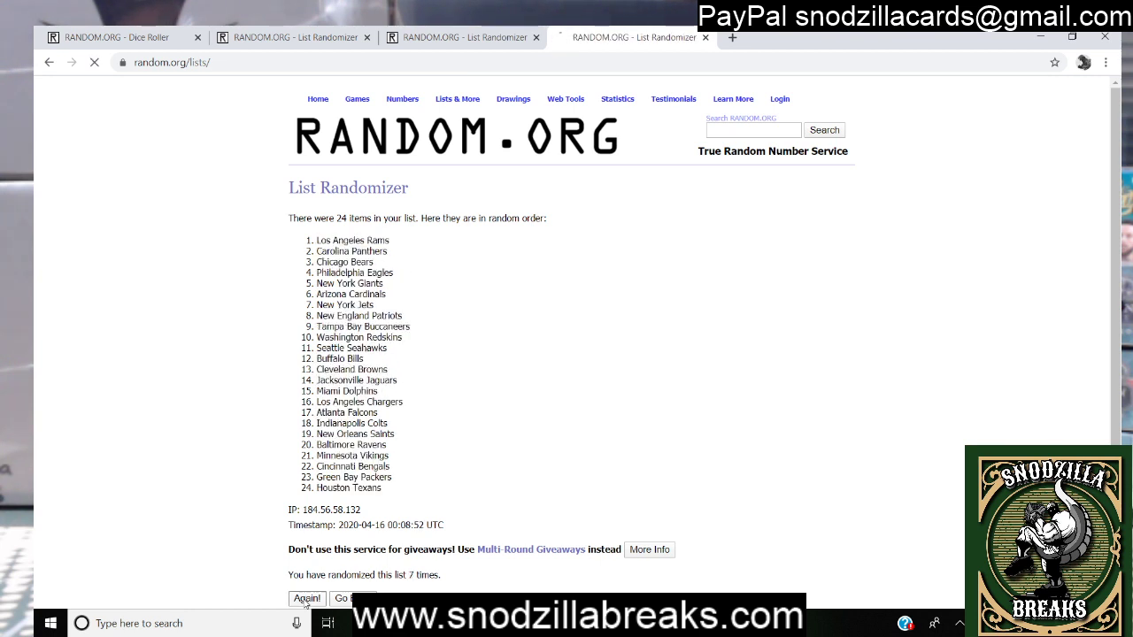
left_click(305, 600)
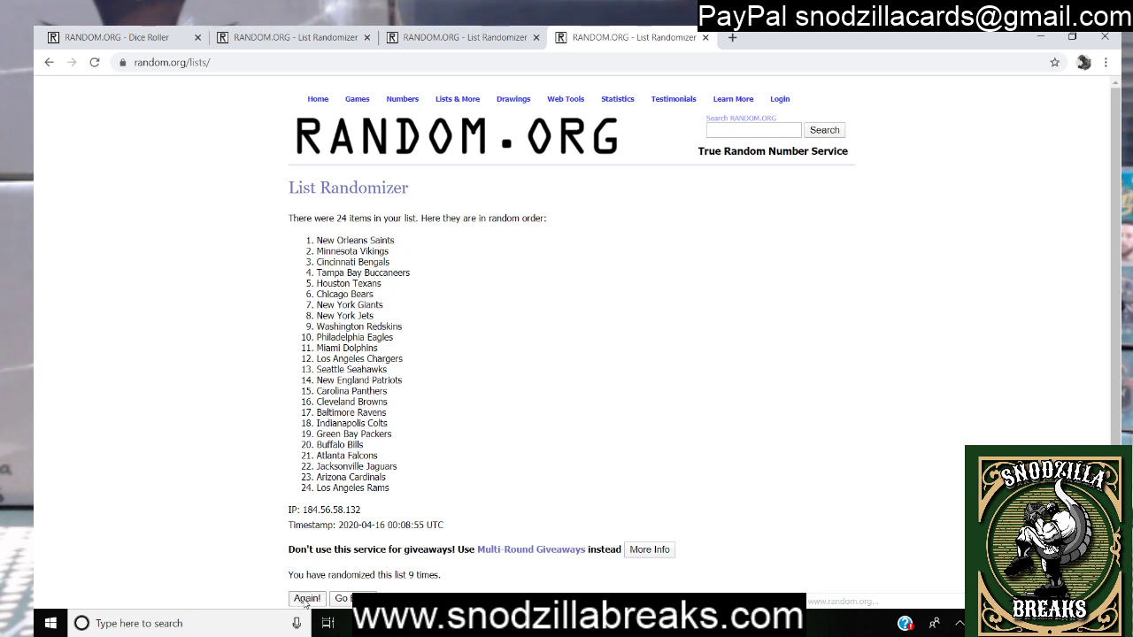
left_click(305, 599)
left_click(305, 599)
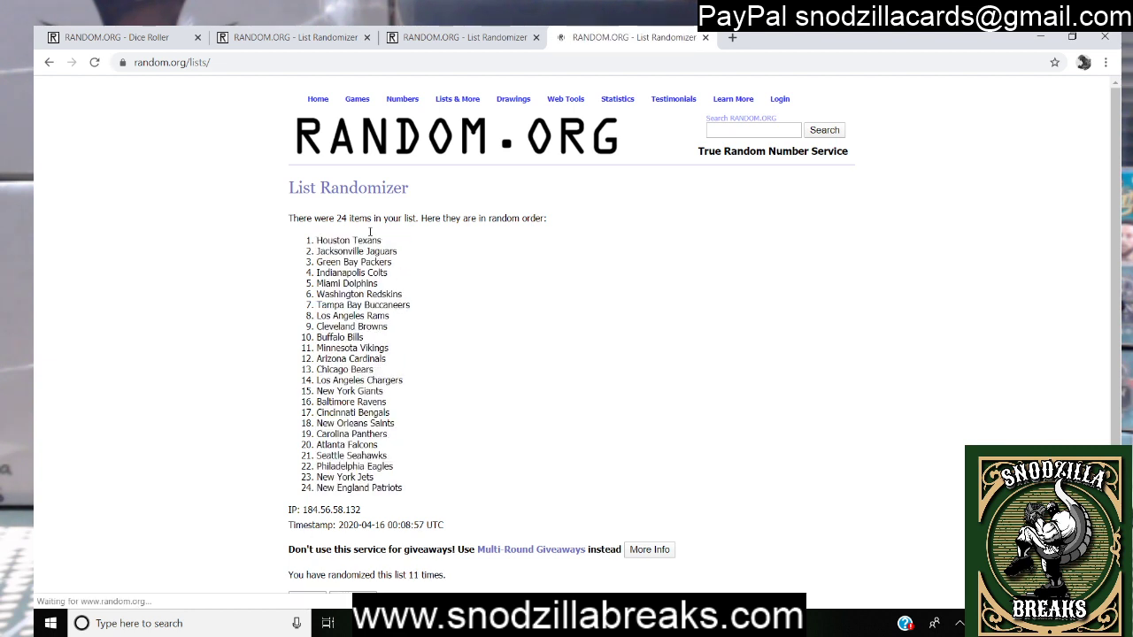
- Take the shuffled team list back to Excel and widen column D
left_click_drag(310, 237, 423, 497)
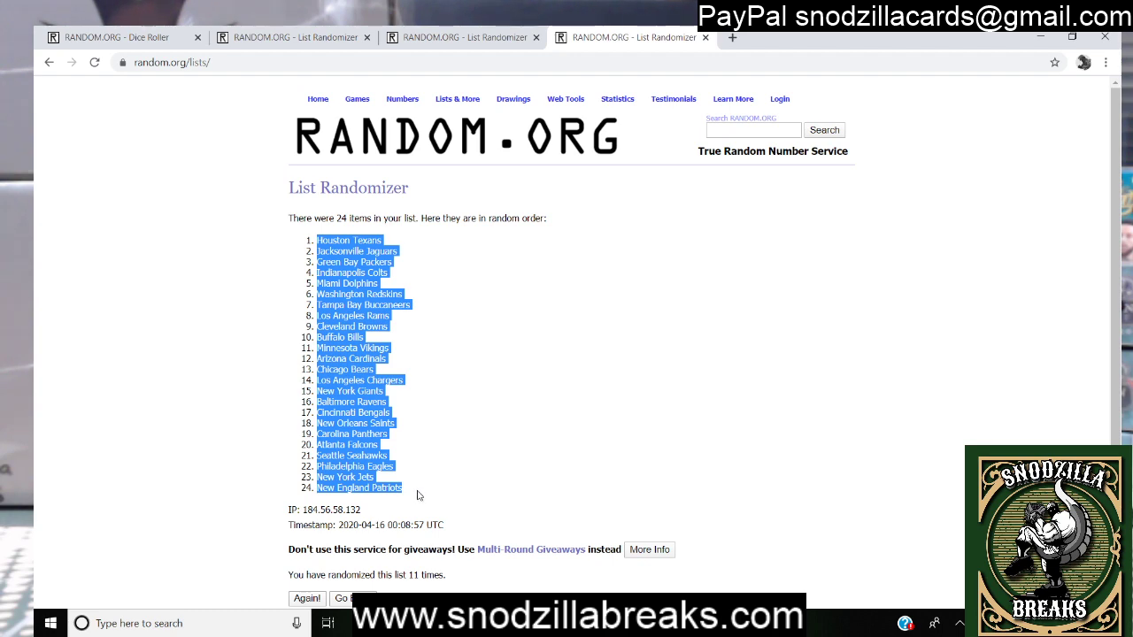
key("alt+Tab")
left_click_drag(456, 171, 592, 142)
scroll(492, 257, "up", 2)
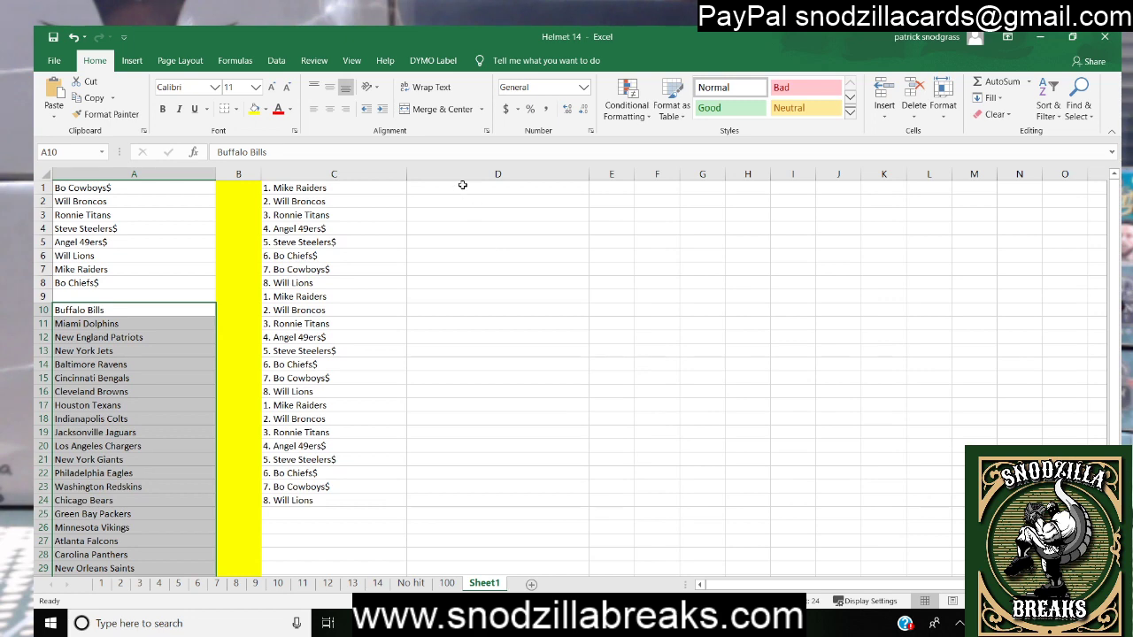
right_click(461, 187)
left_click(513, 246)
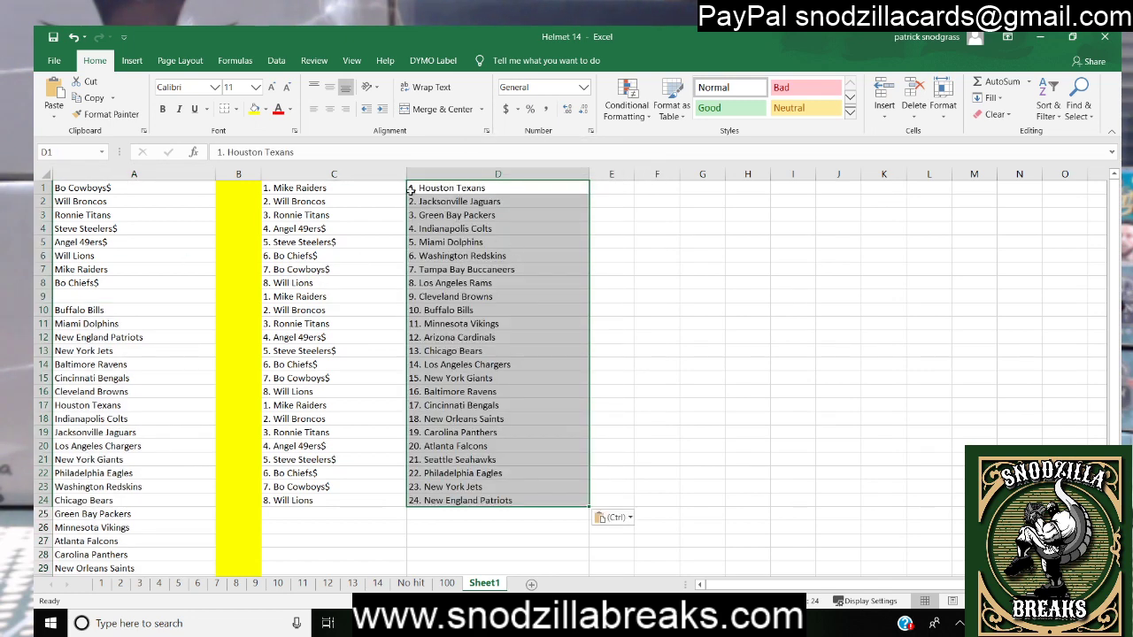
left_click(388, 189)
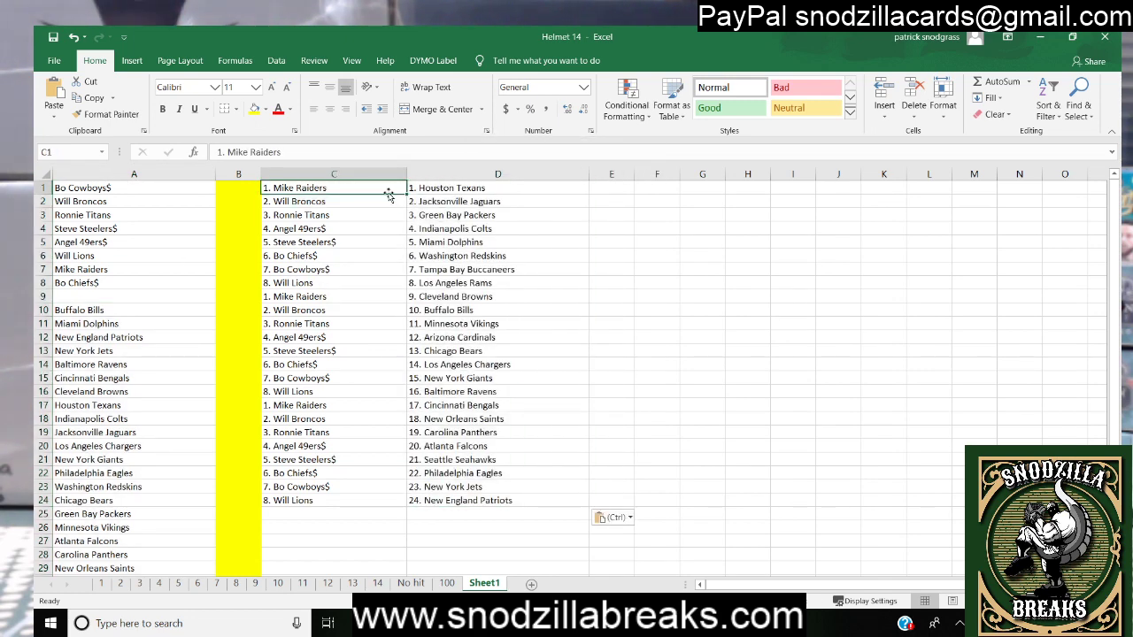
key("Down")
key("Down")
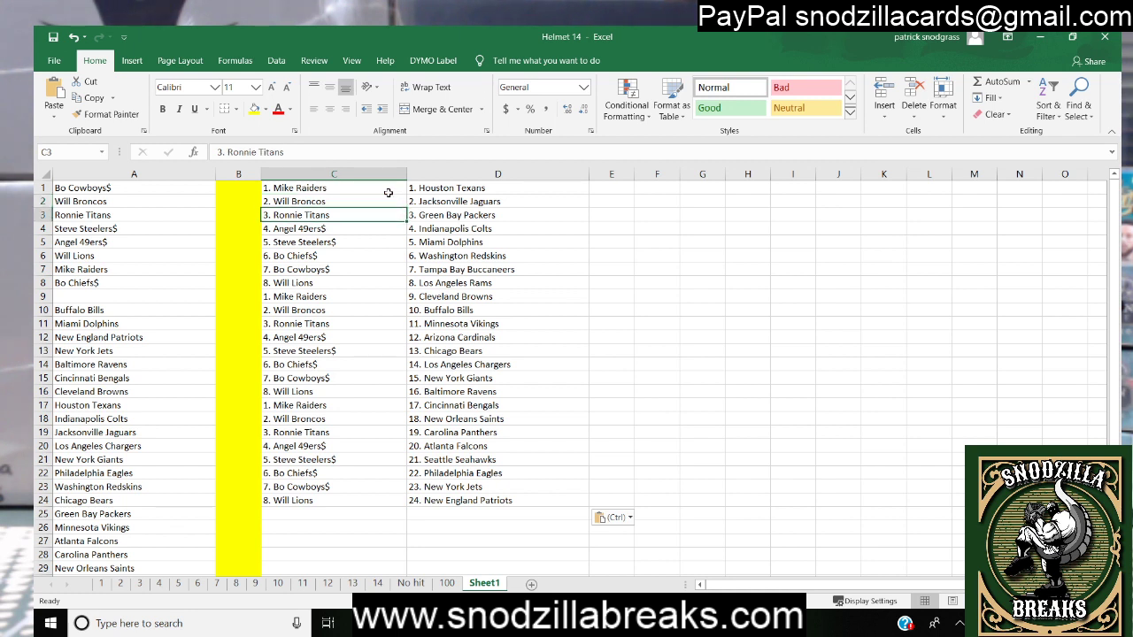
key("Down")
key("Down")
key("Down")
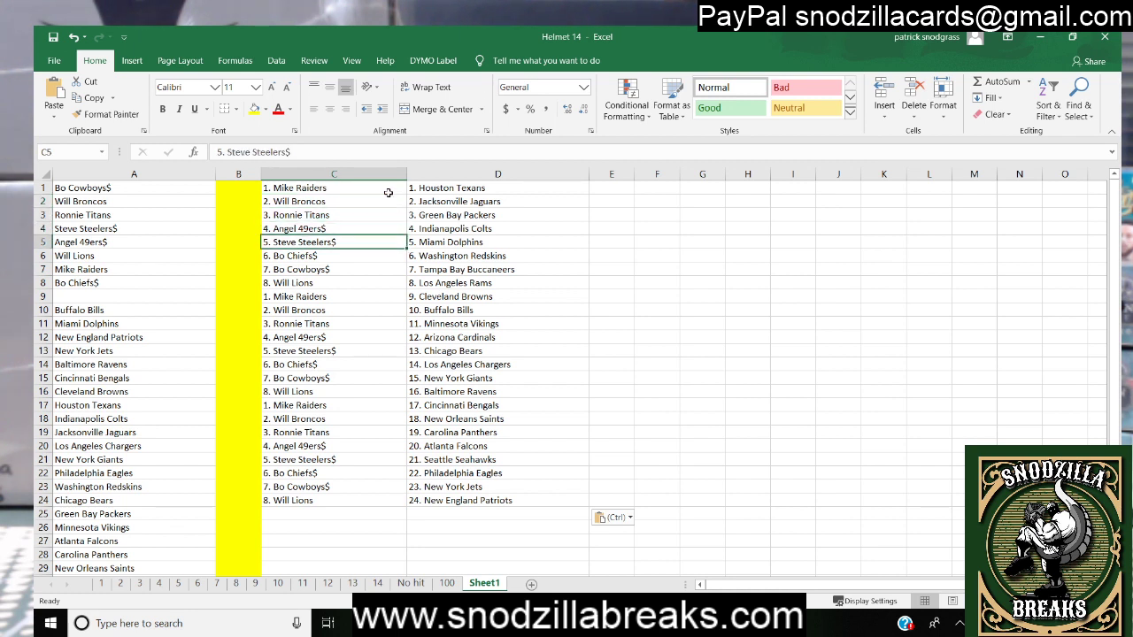
key("Down")
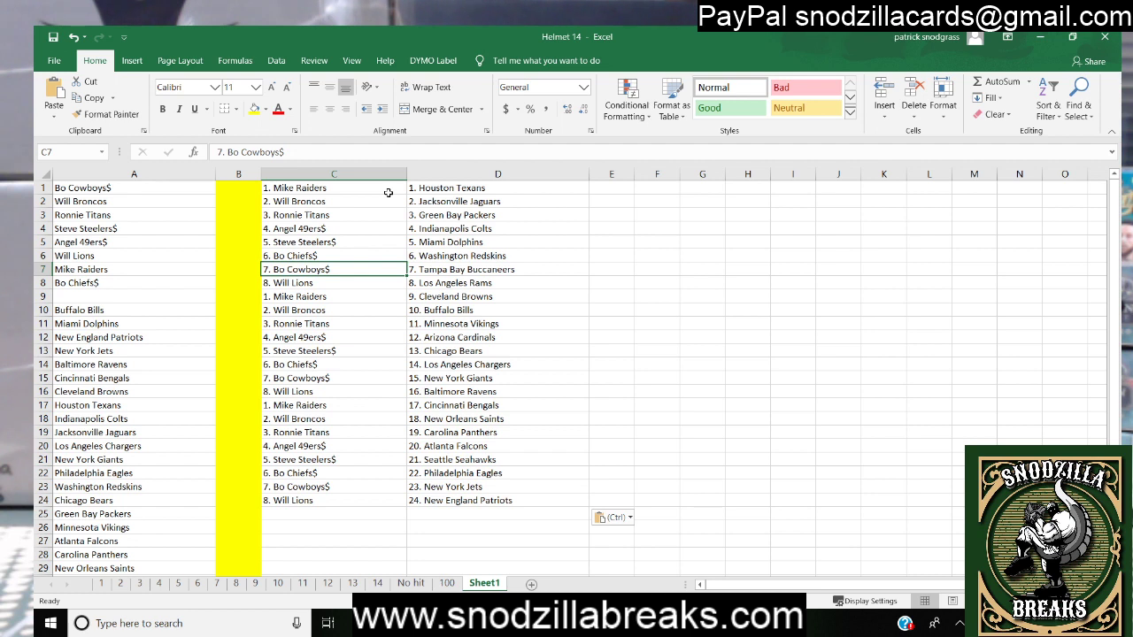
key("Down")
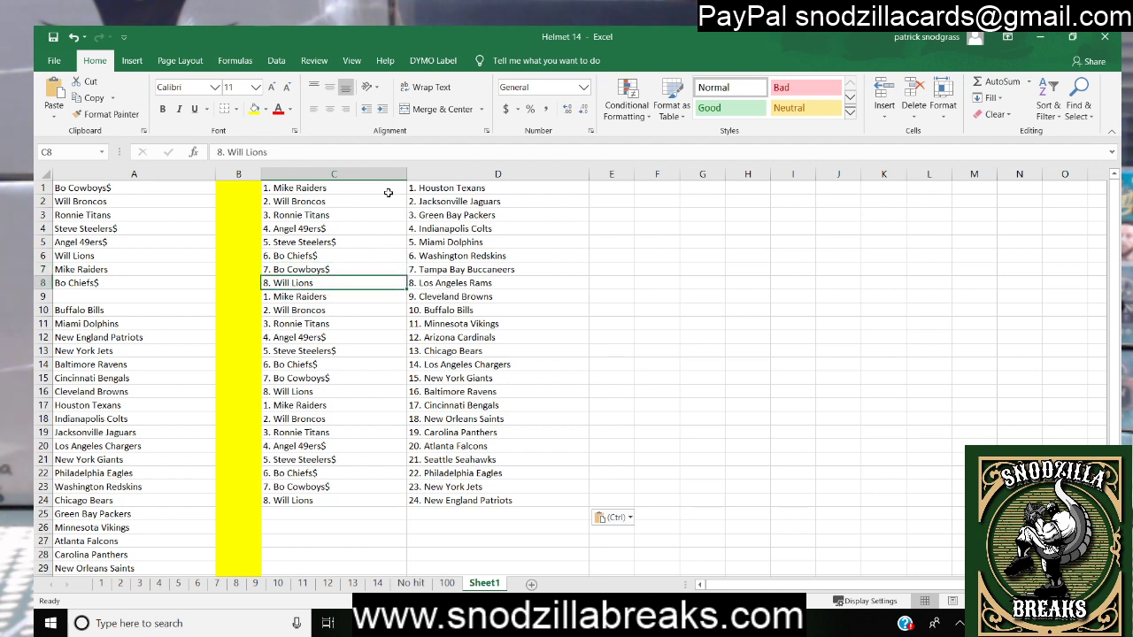
key("Down")
key("Down")
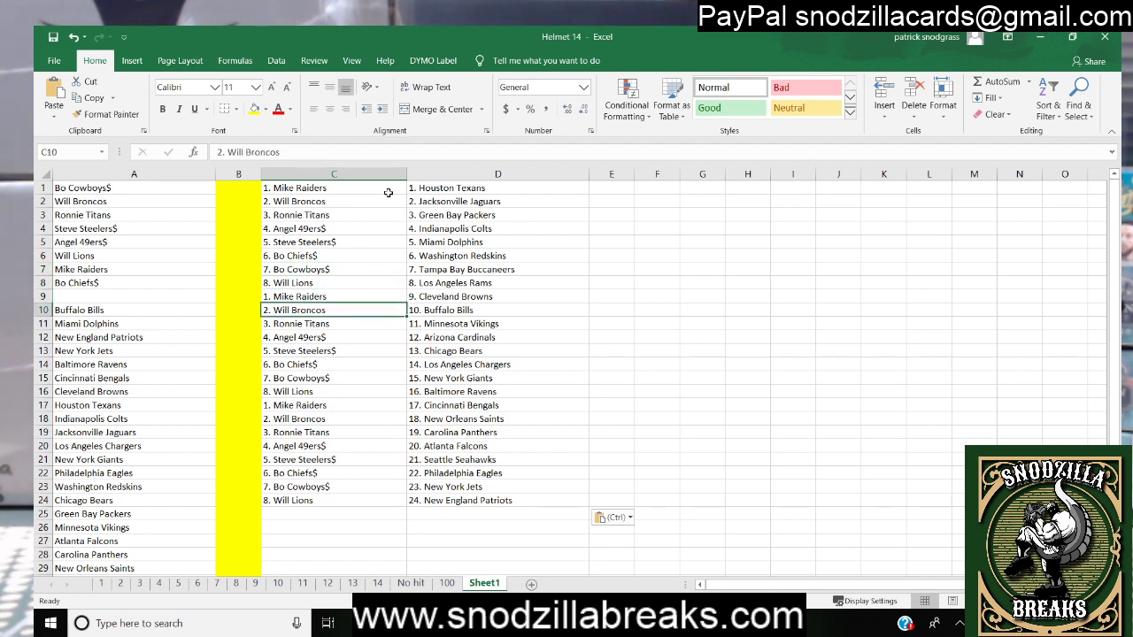
key("Down")
key("Down")
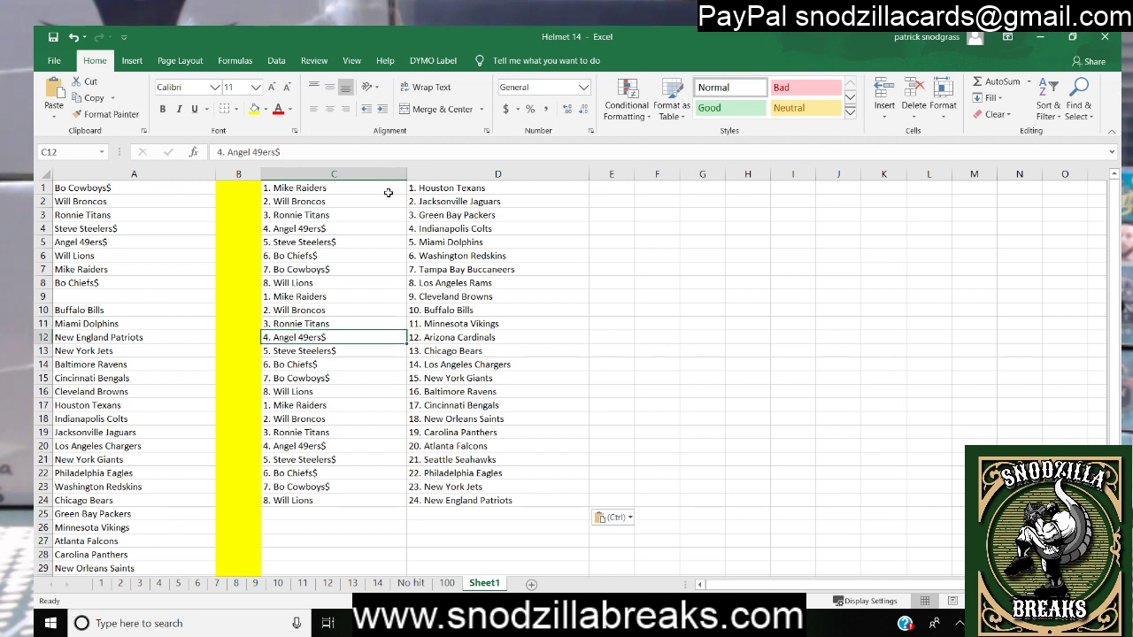
key("Down")
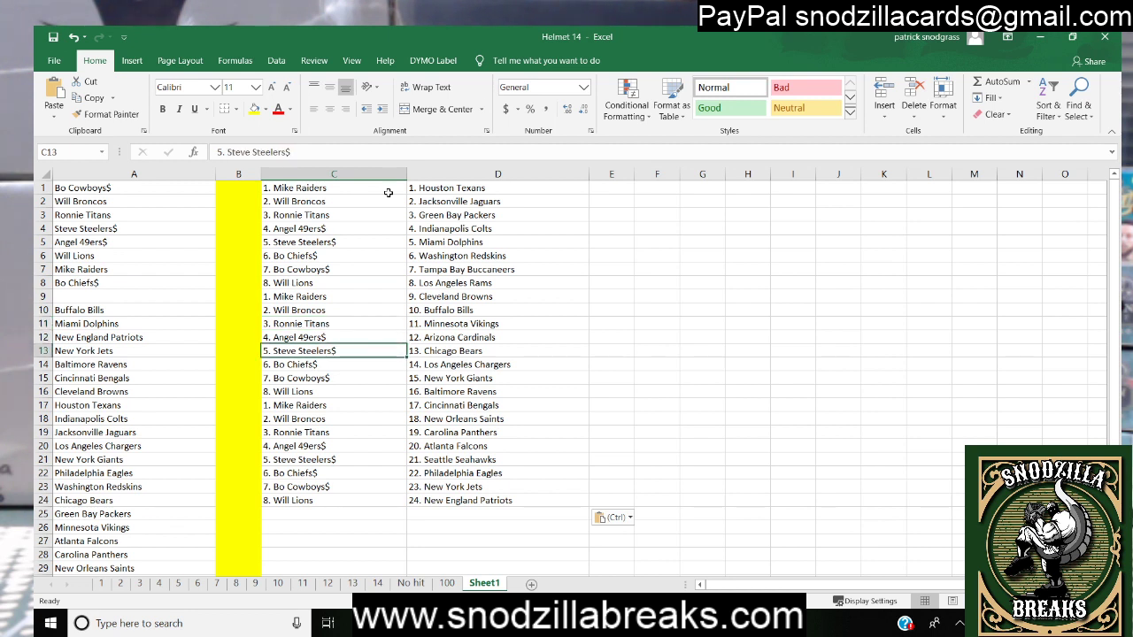
key("Down")
key("Down")
key("Down")
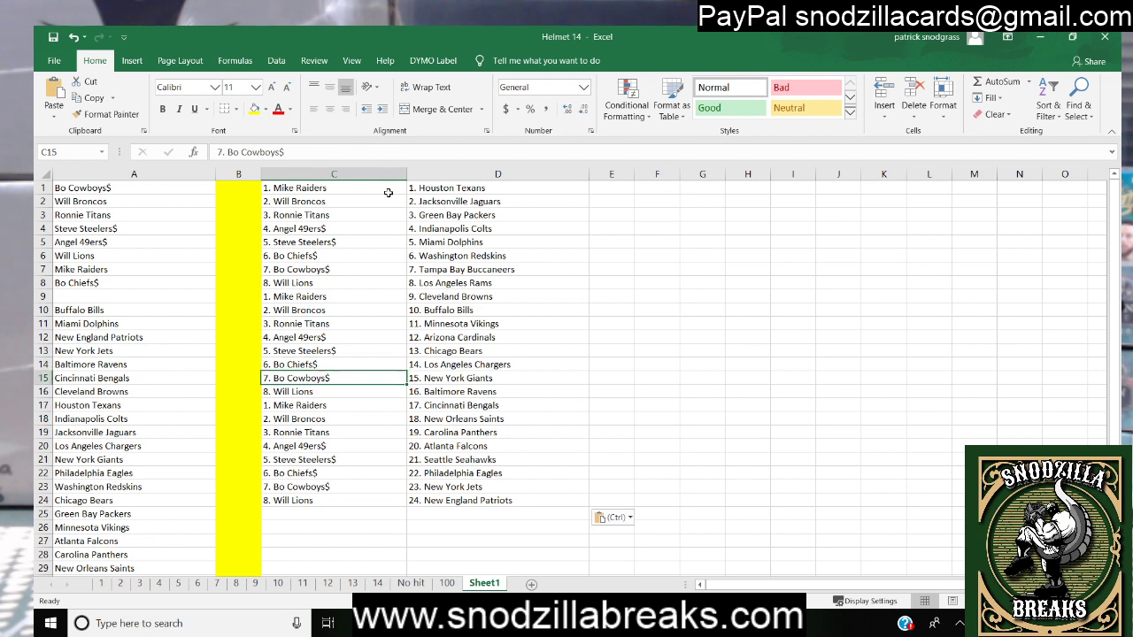
key("Down")
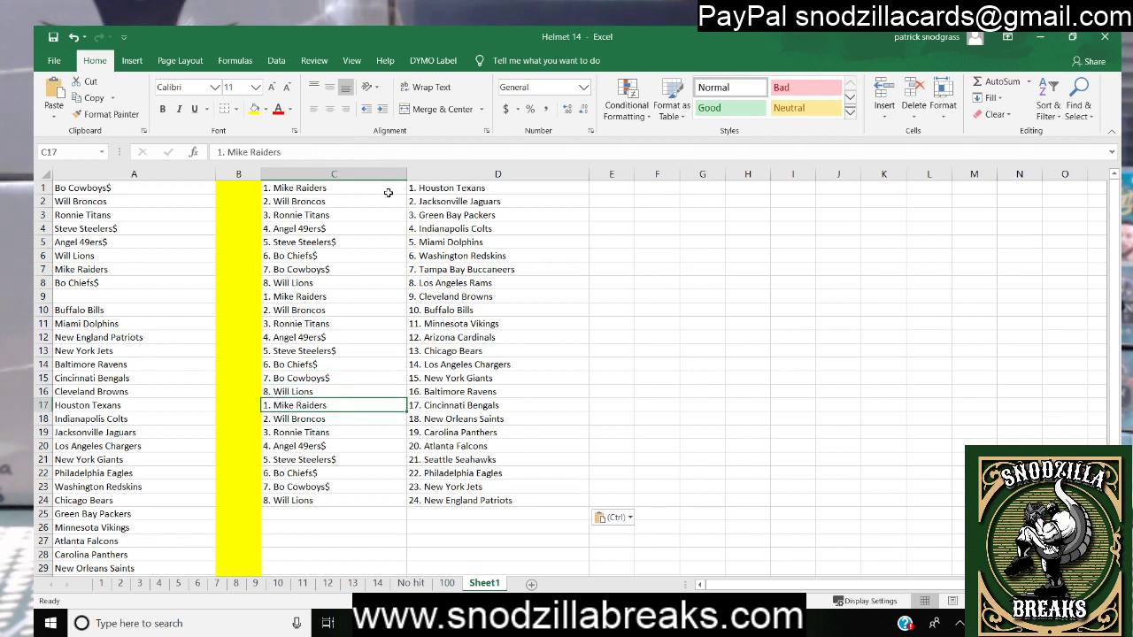
key("Down")
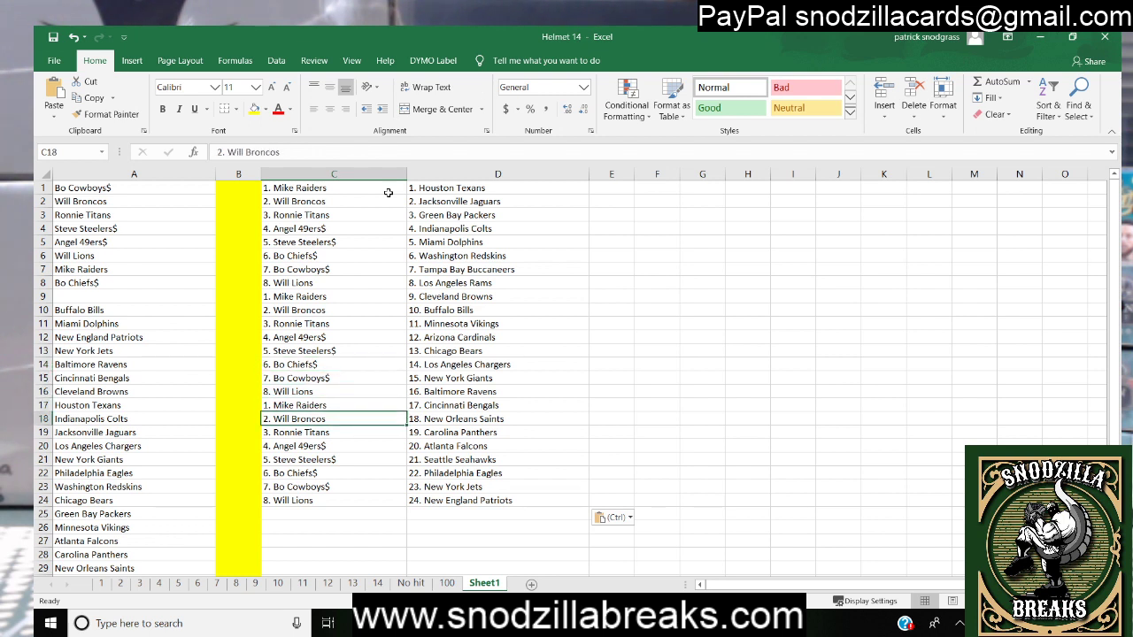
key("Down")
key("Down")
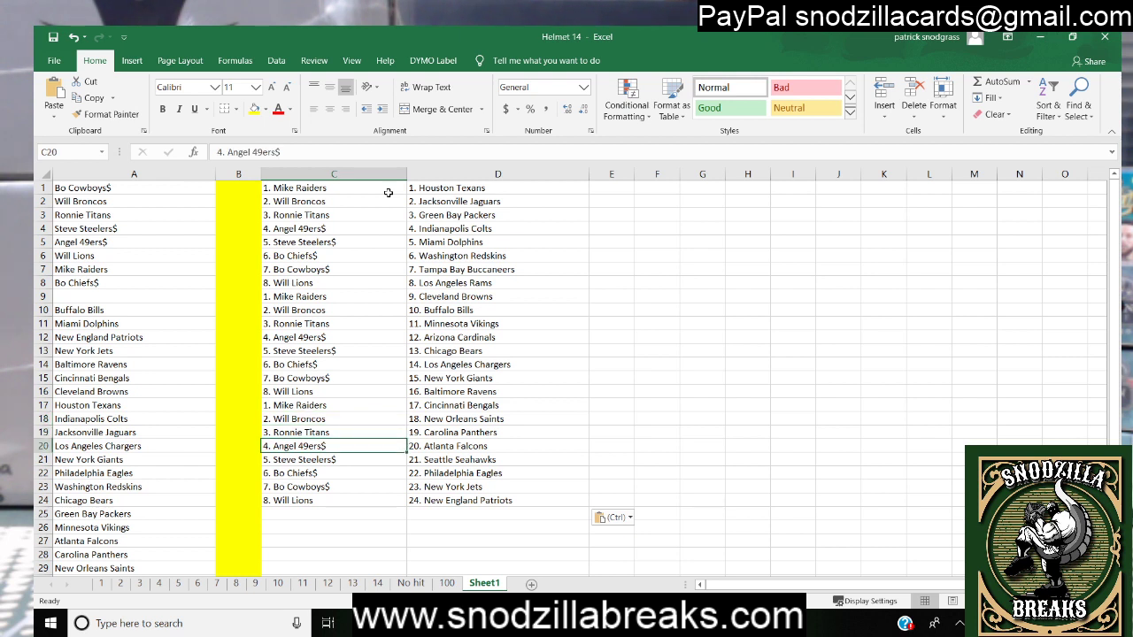
key("Down")
key("Down")
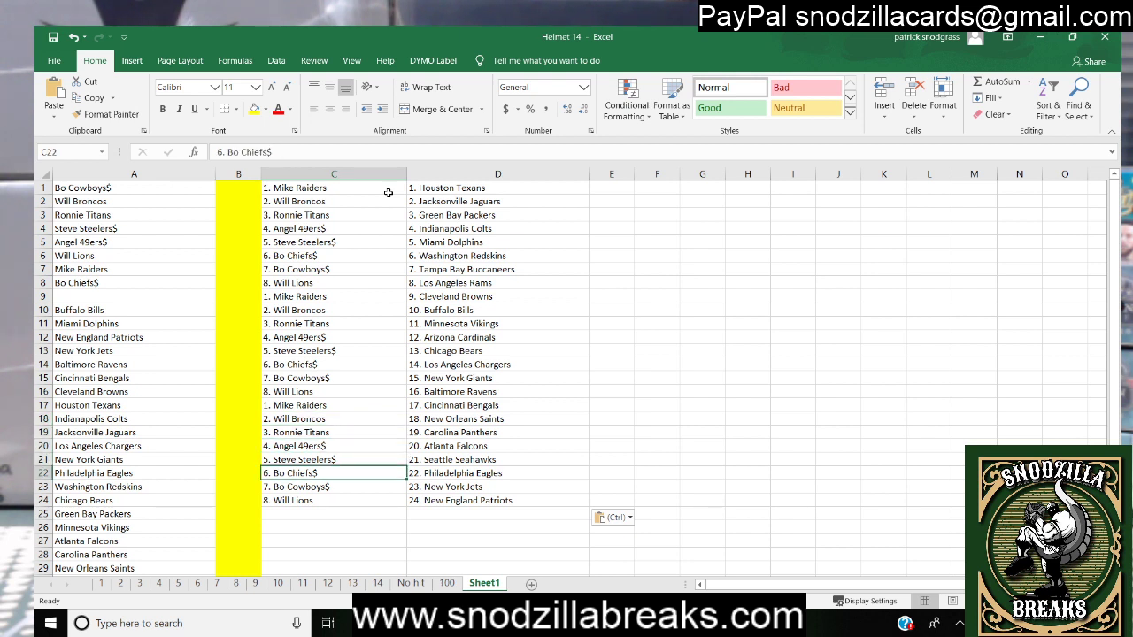
key("Down")
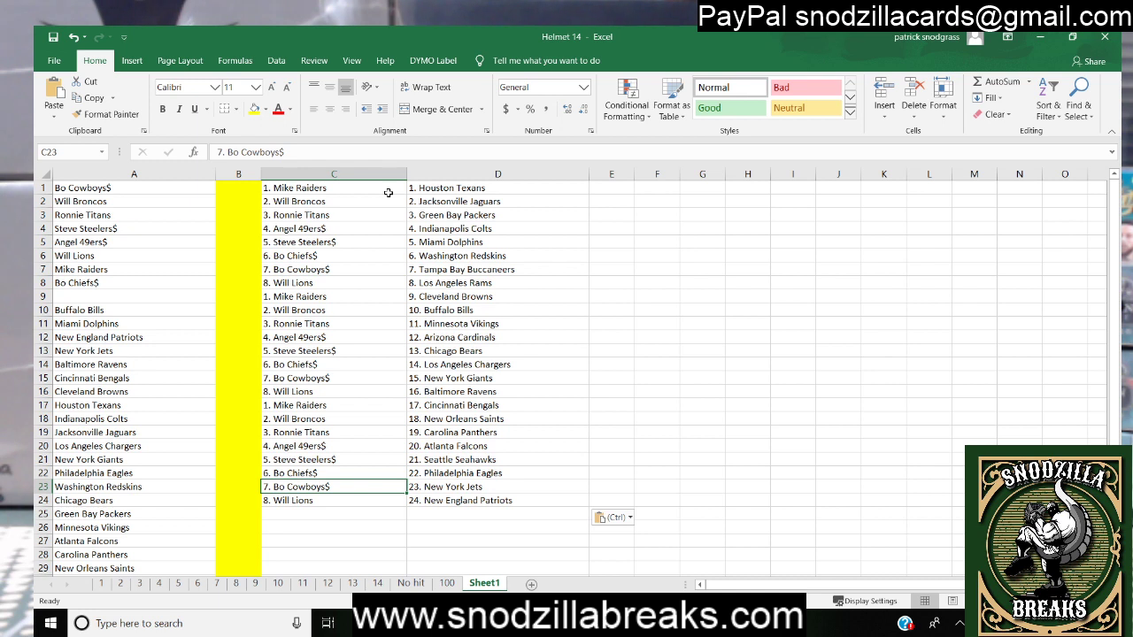
key("Down")
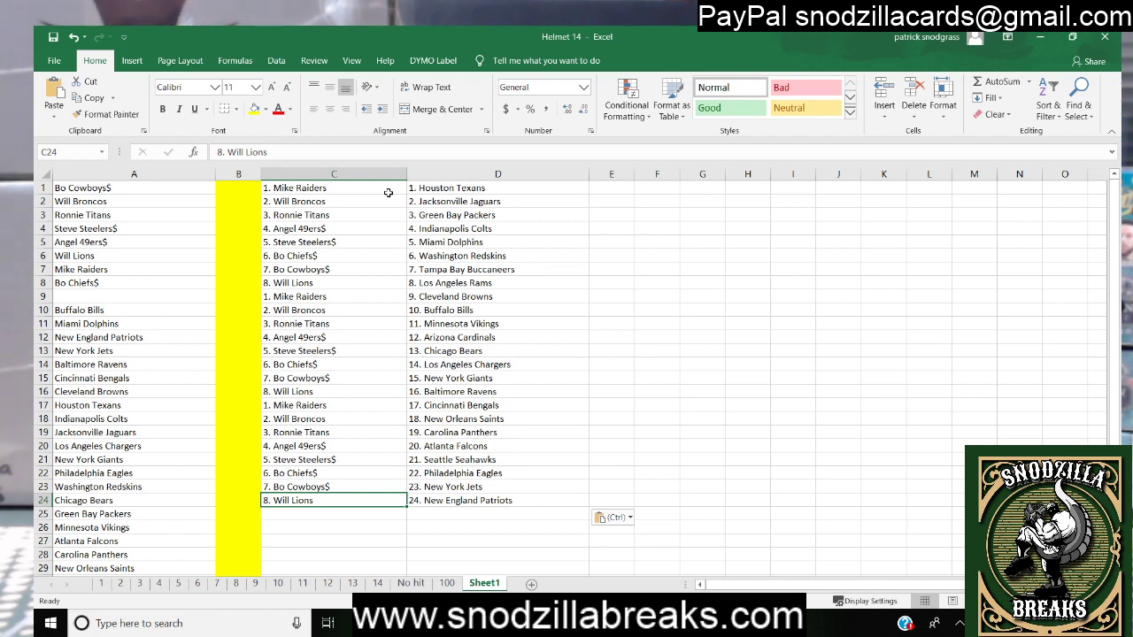
- On the 8-and-10 tab, randomize eleven times until 10 comes first, then return to Helmet 14
mouse_move(540, 623)
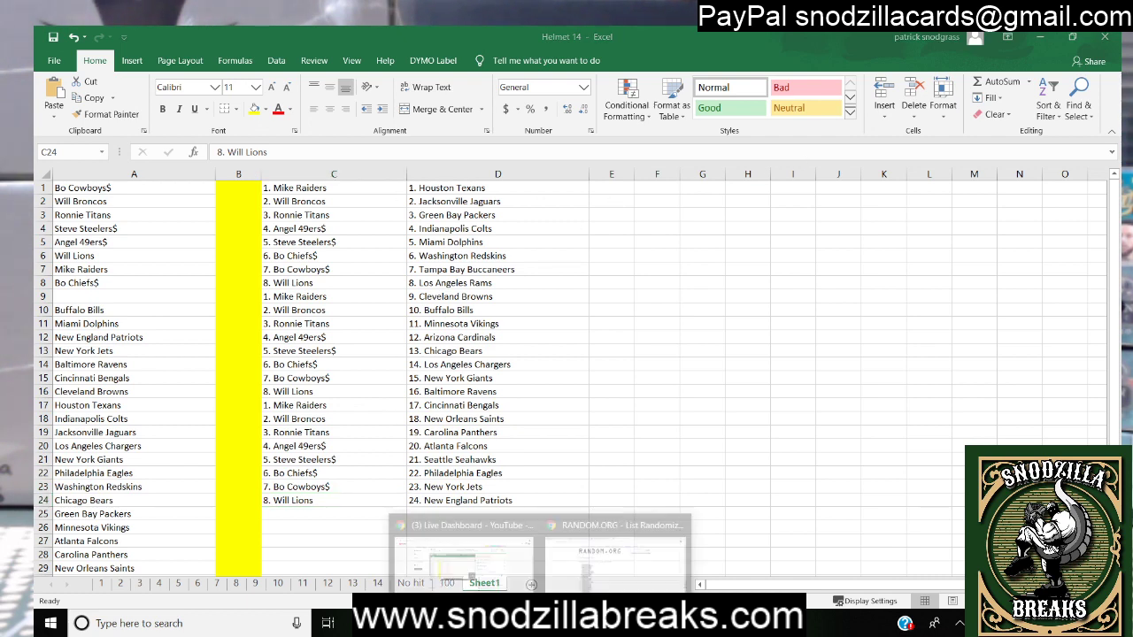
left_click(582, 518)
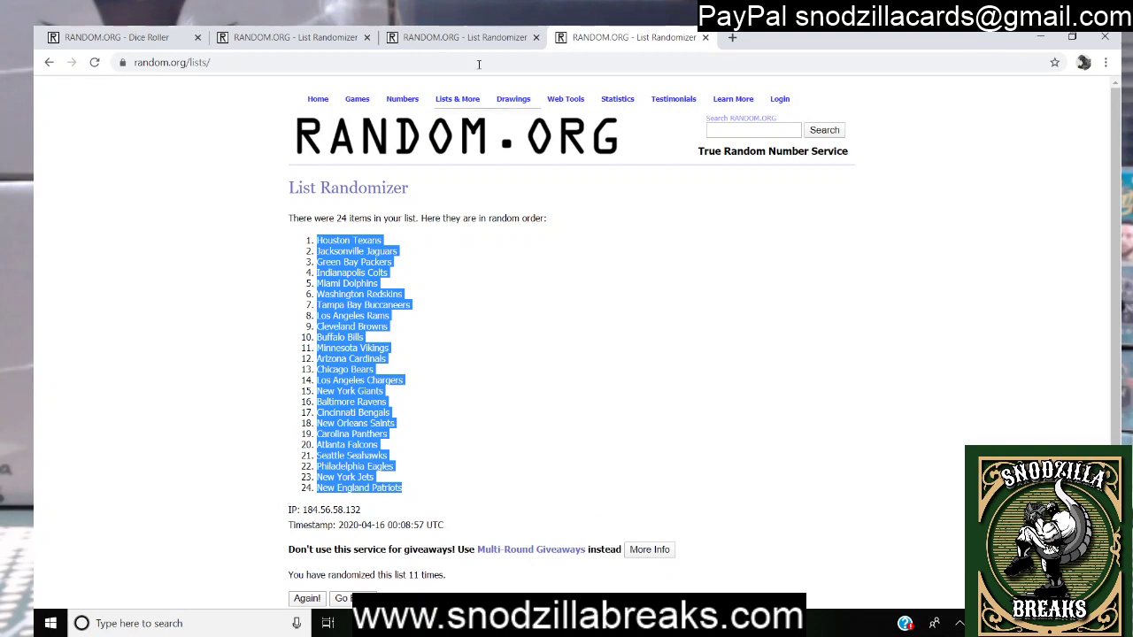
key("ctrl+shift+Tab")
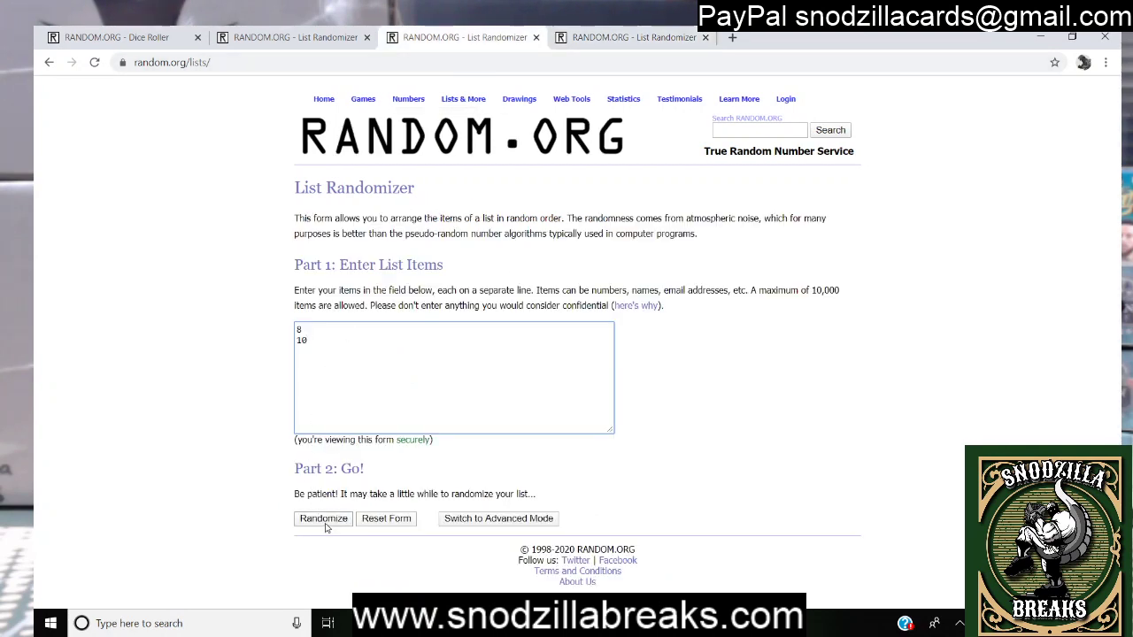
left_click(324, 523)
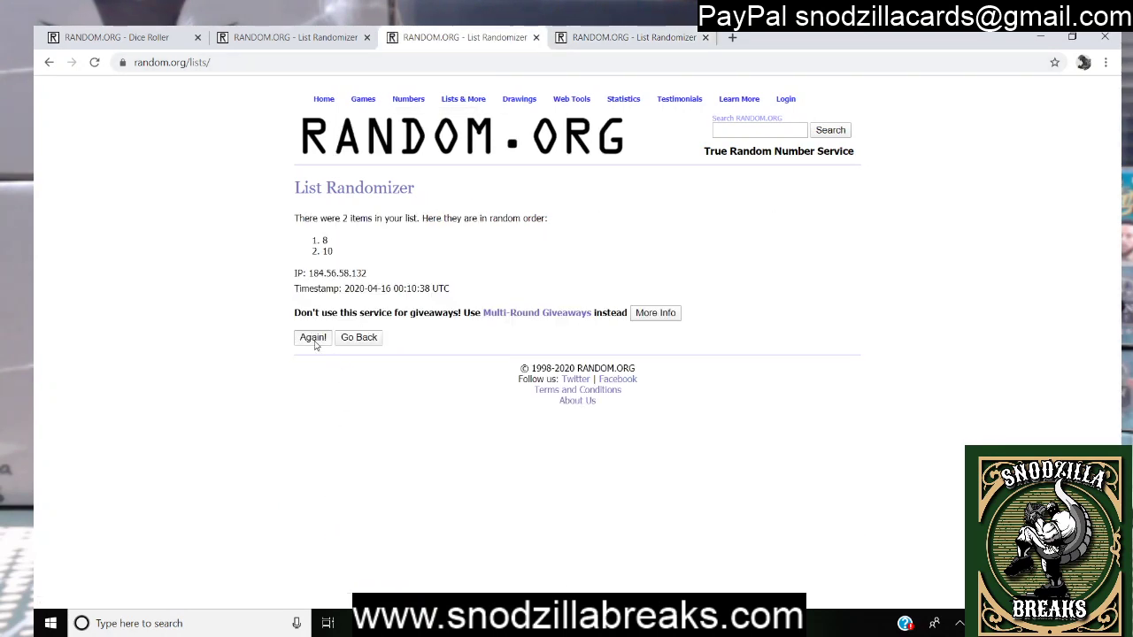
left_click(313, 340)
left_click(312, 362)
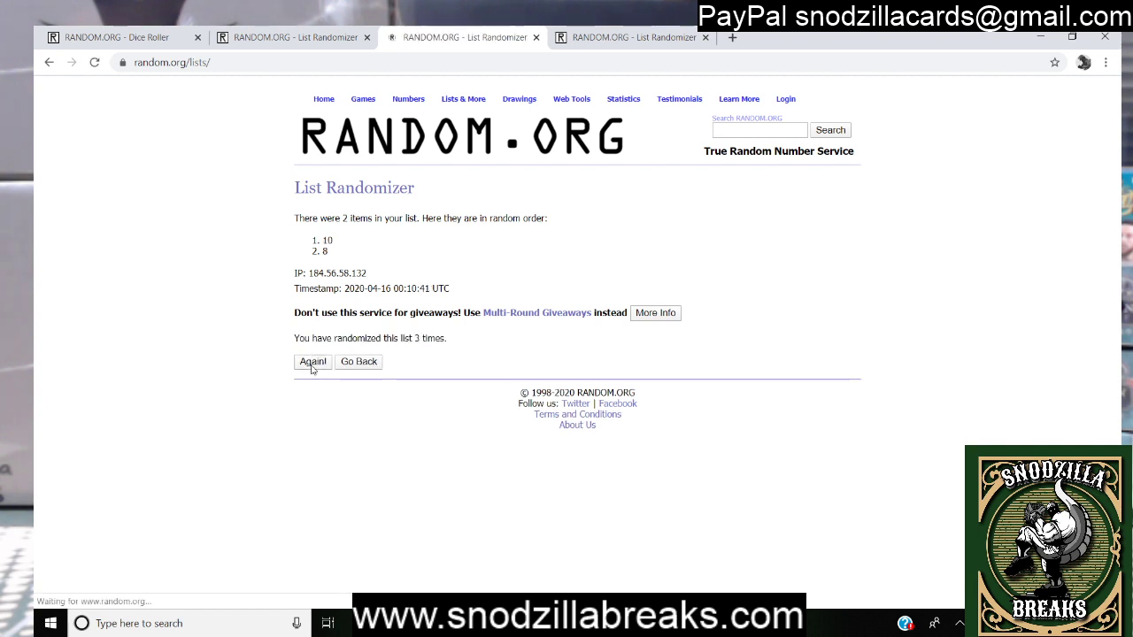
left_click(311, 365)
left_click(311, 364)
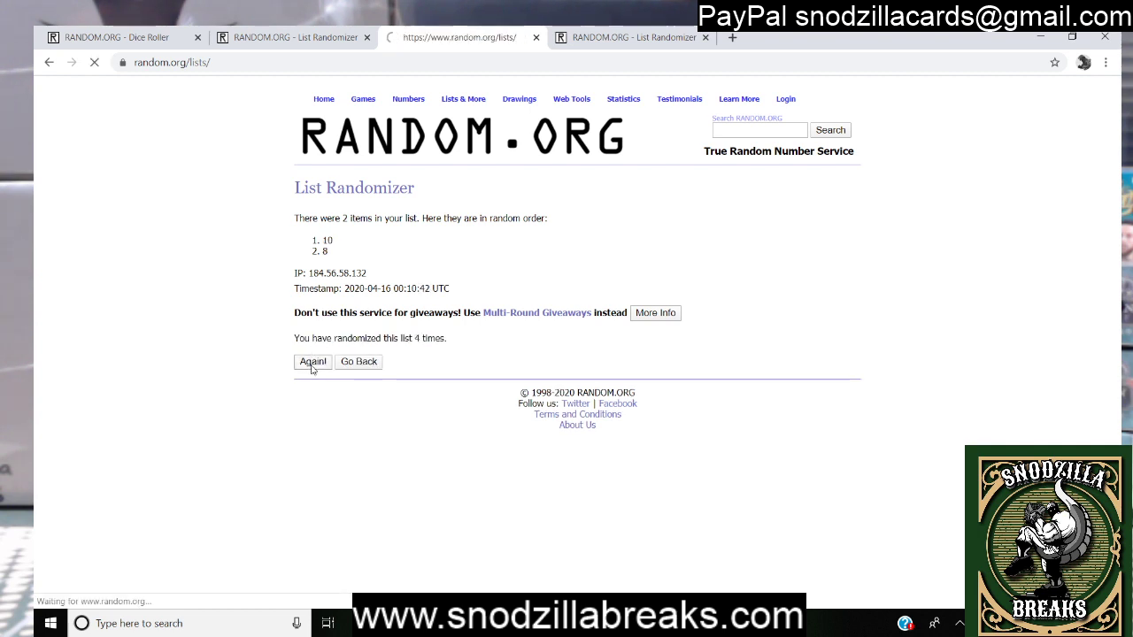
left_click(312, 364)
left_click(311, 365)
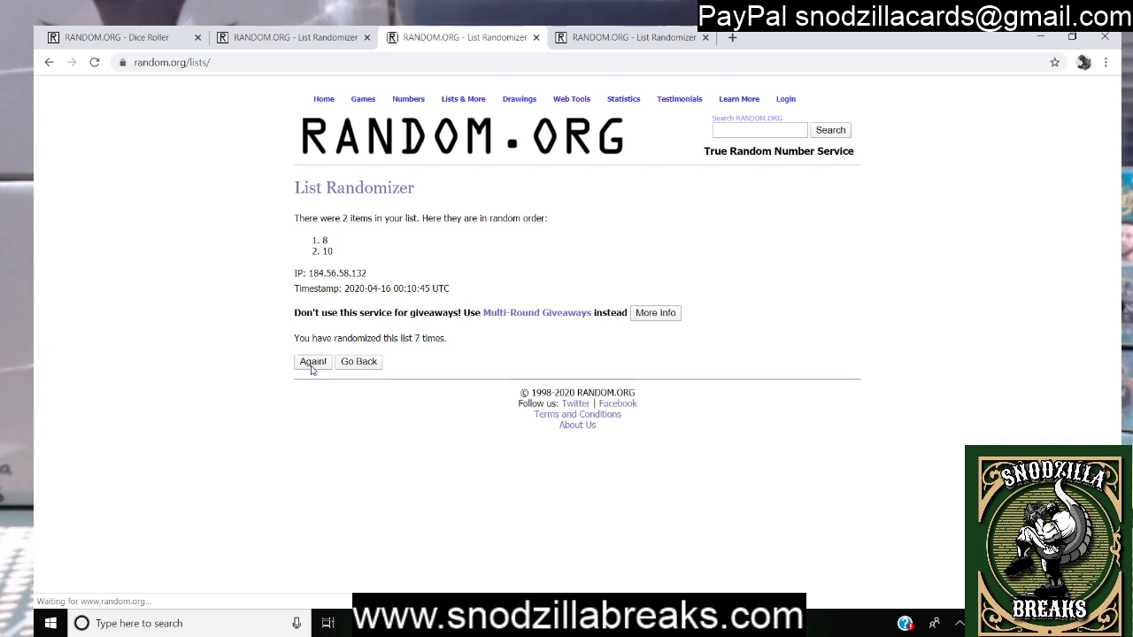
left_click(312, 364)
left_click(311, 363)
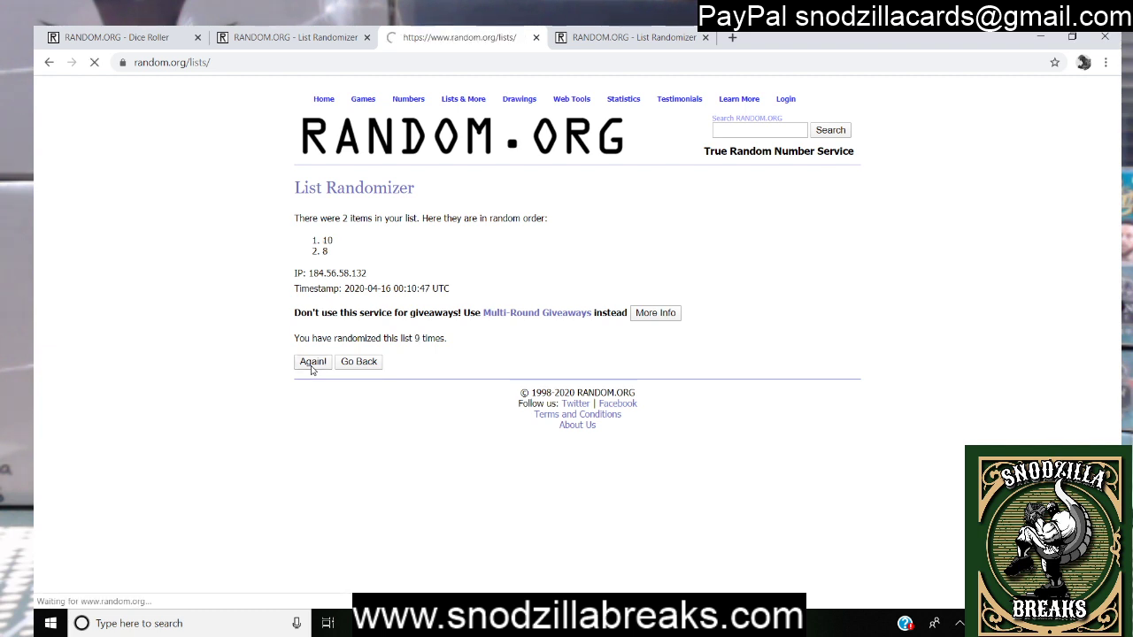
left_click(312, 363)
left_click(313, 365)
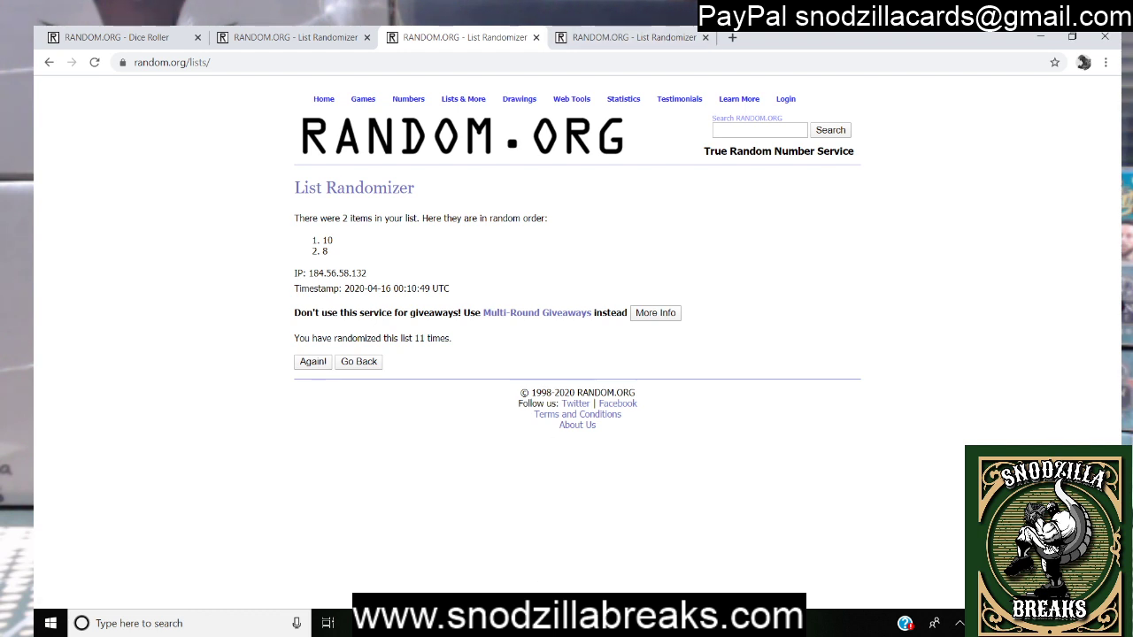
key("alt+Tab")
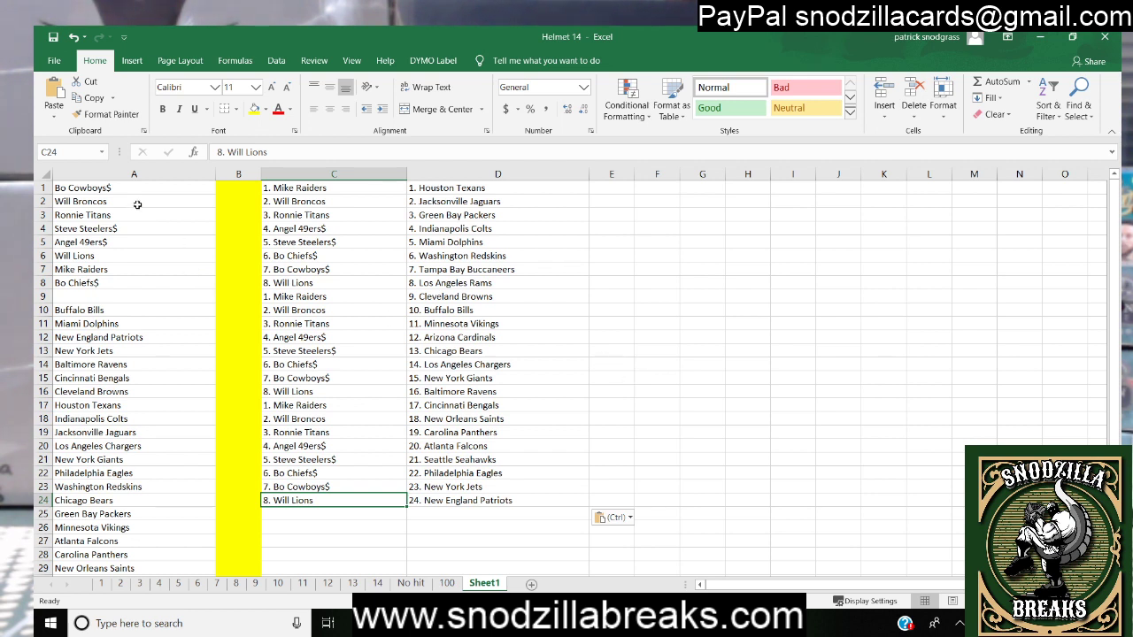
- Make A6 read Will Lions$ and A3 Ronnie Titans$, undoing an accidental overwrite
left_click(112, 256)
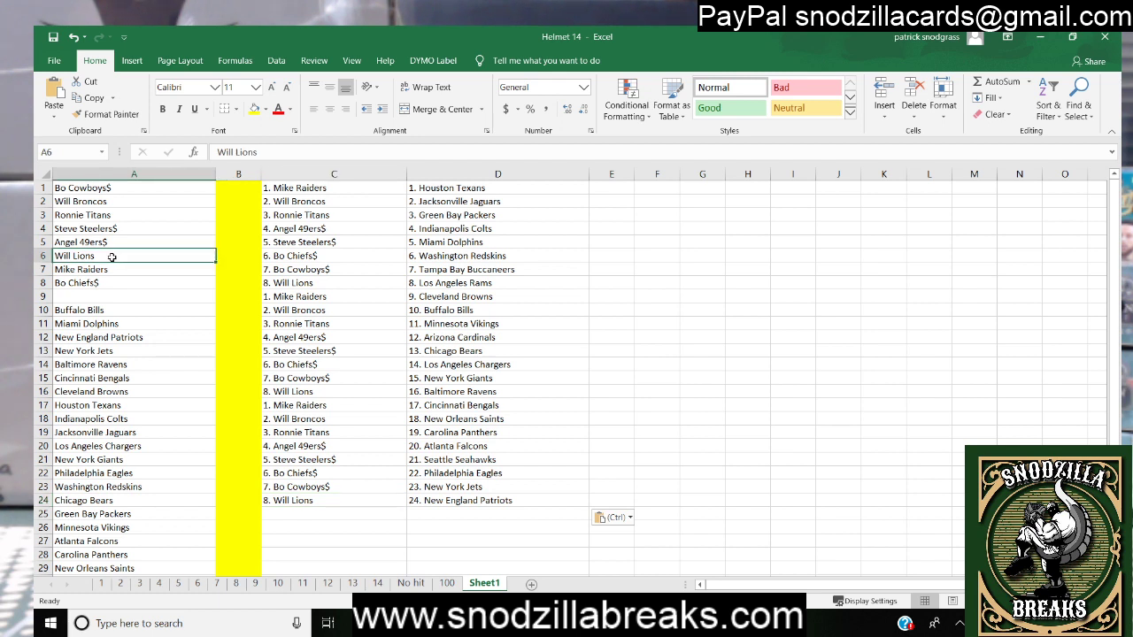
key("ctrl")
key("ctrl")
type("$")
left_click(129, 229)
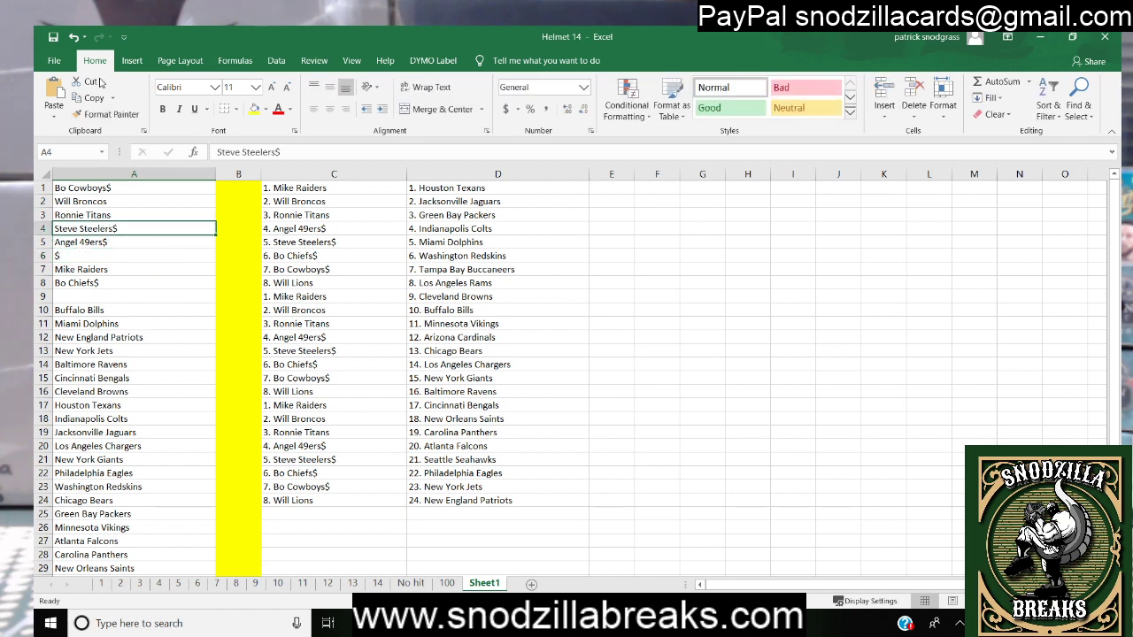
left_click(74, 37)
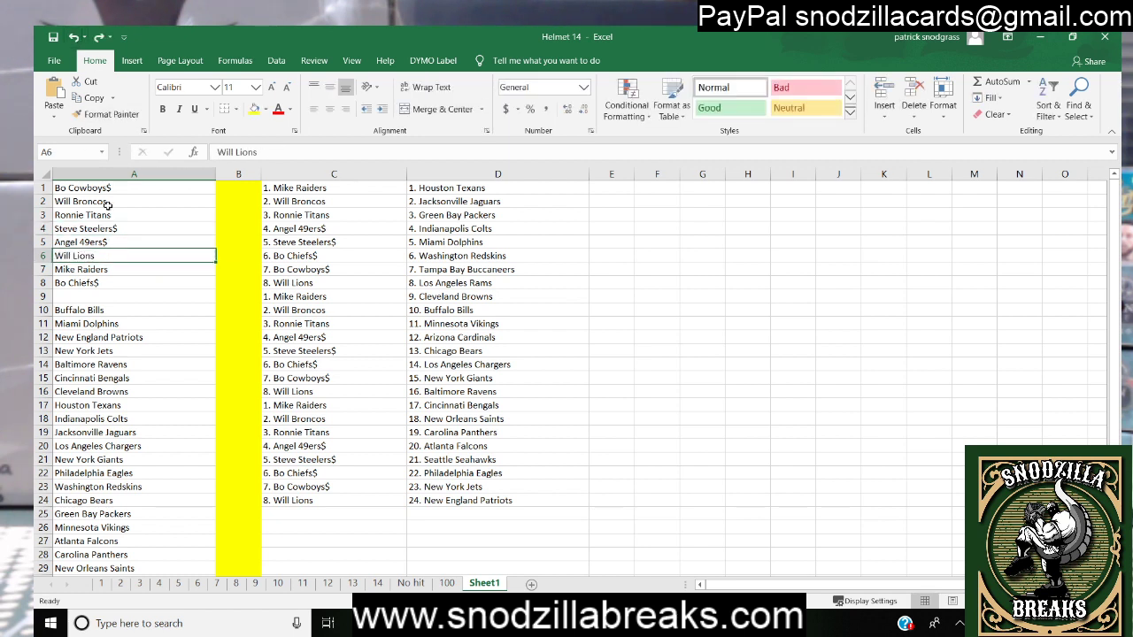
double_click(104, 255)
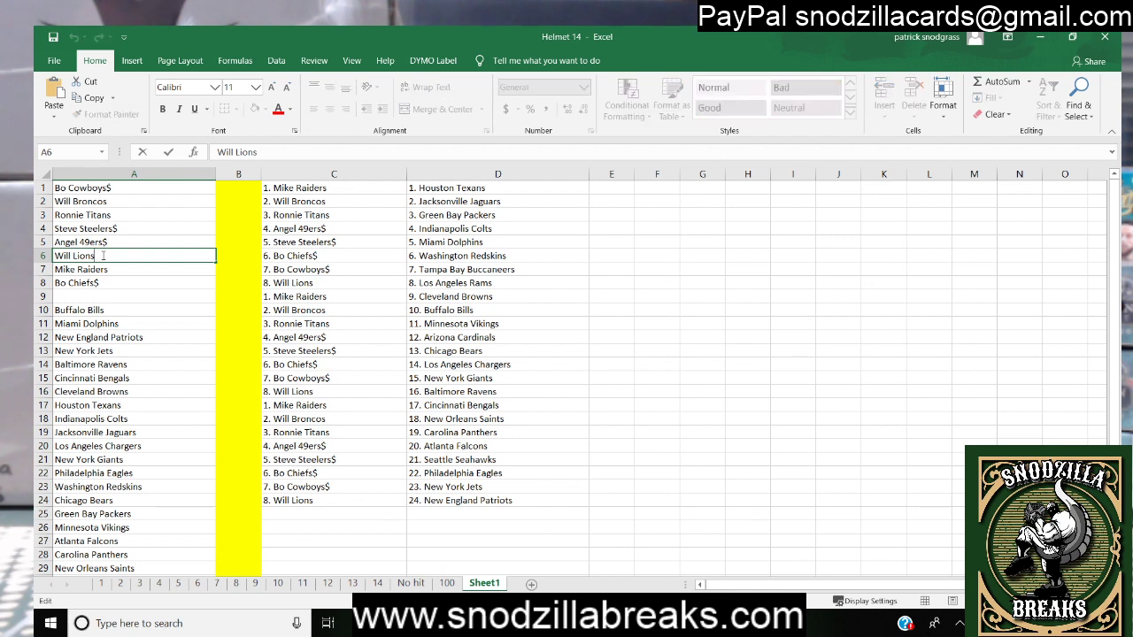
type("$")
left_click(126, 214)
double_click(126, 214)
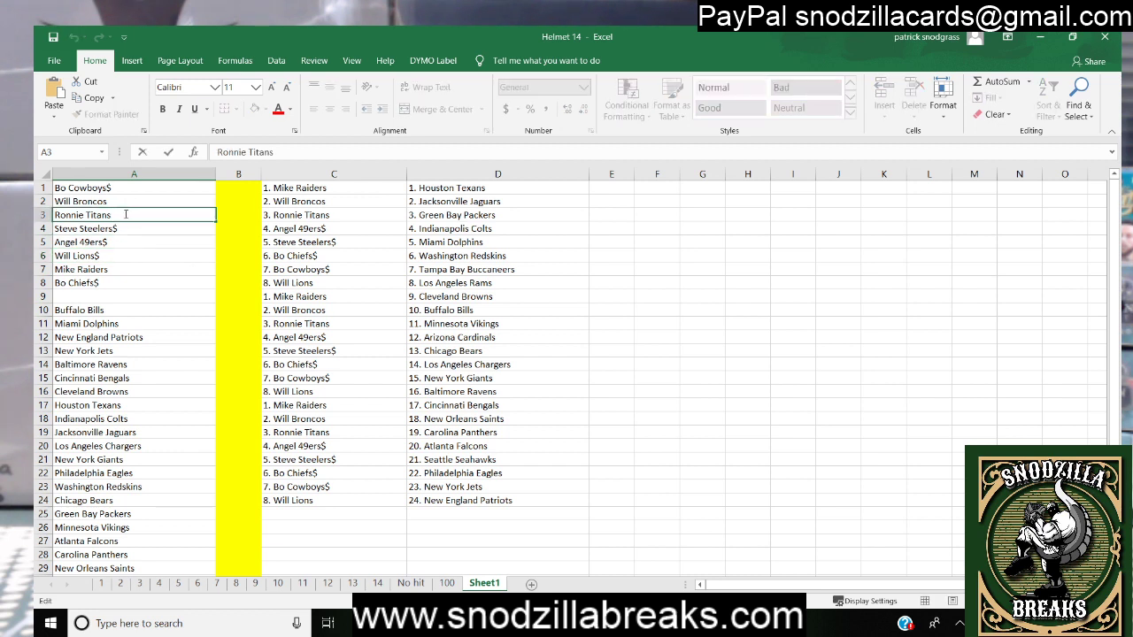
type("$")
left_click(650, 207)
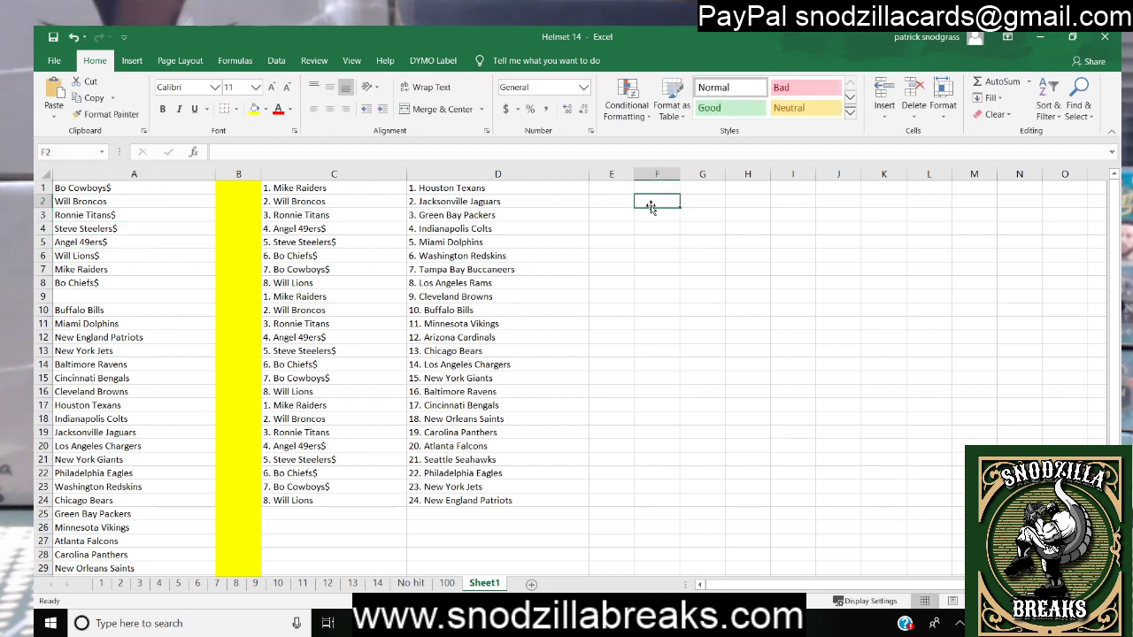
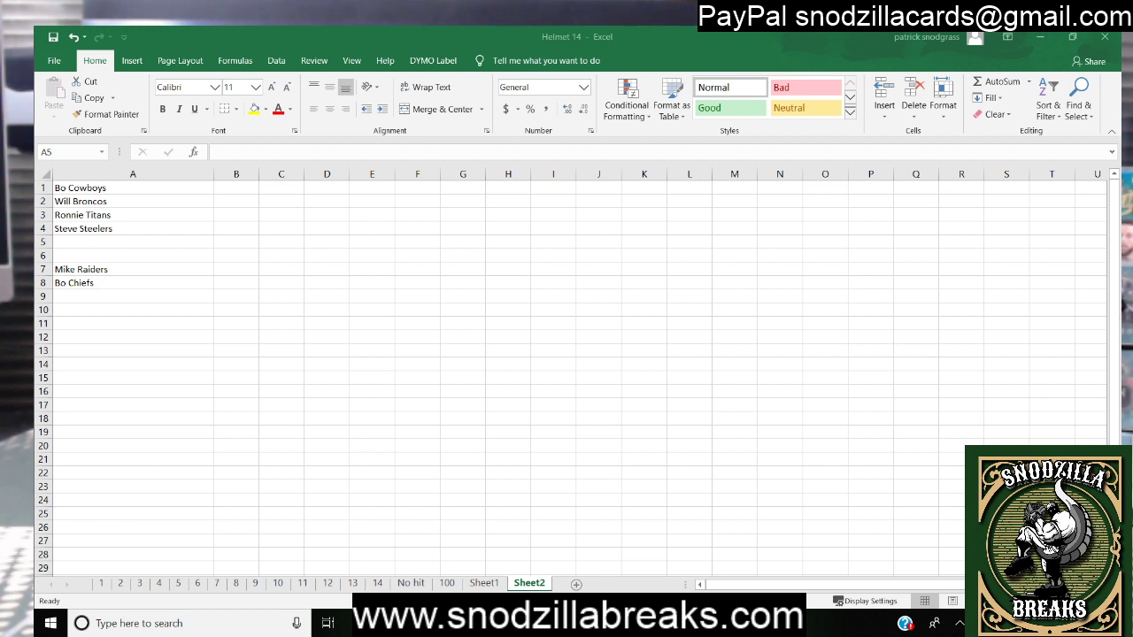
- Enter the buyer's name followed by 49ers in cell A5
left_click(81, 244)
double_click(81, 244)
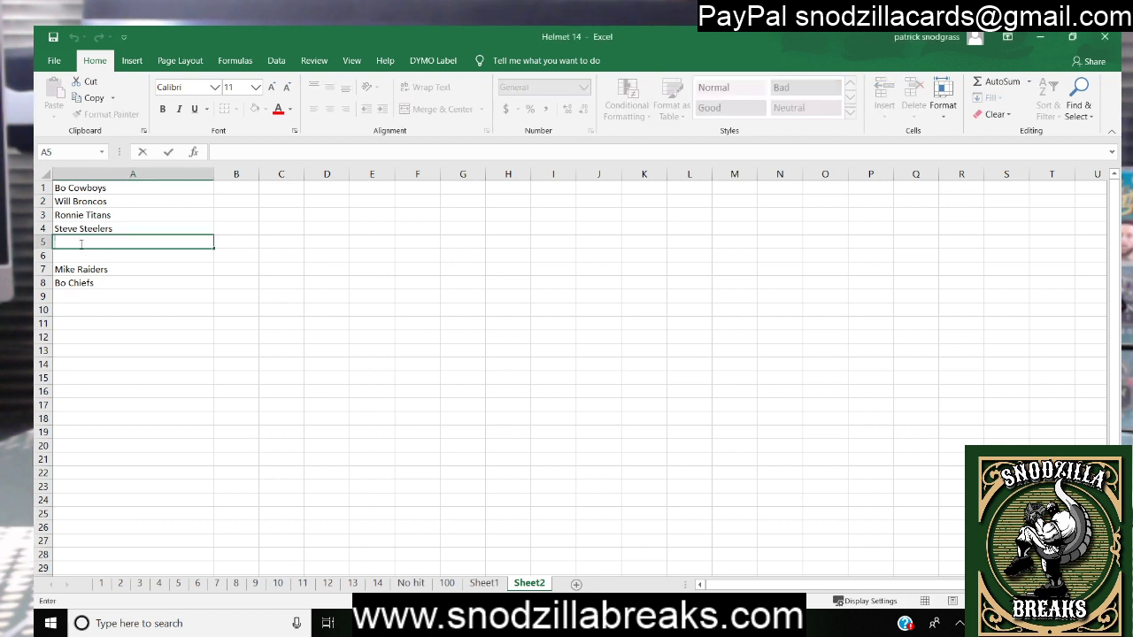
type("Rey")
key("Return")
key("Return")
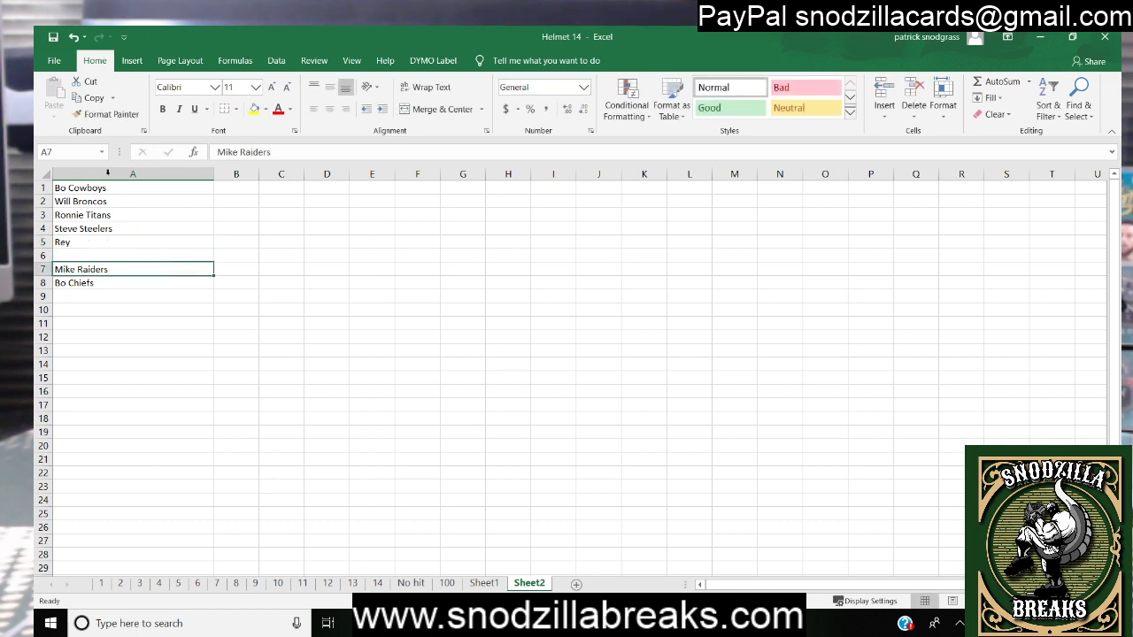
left_click(74, 38)
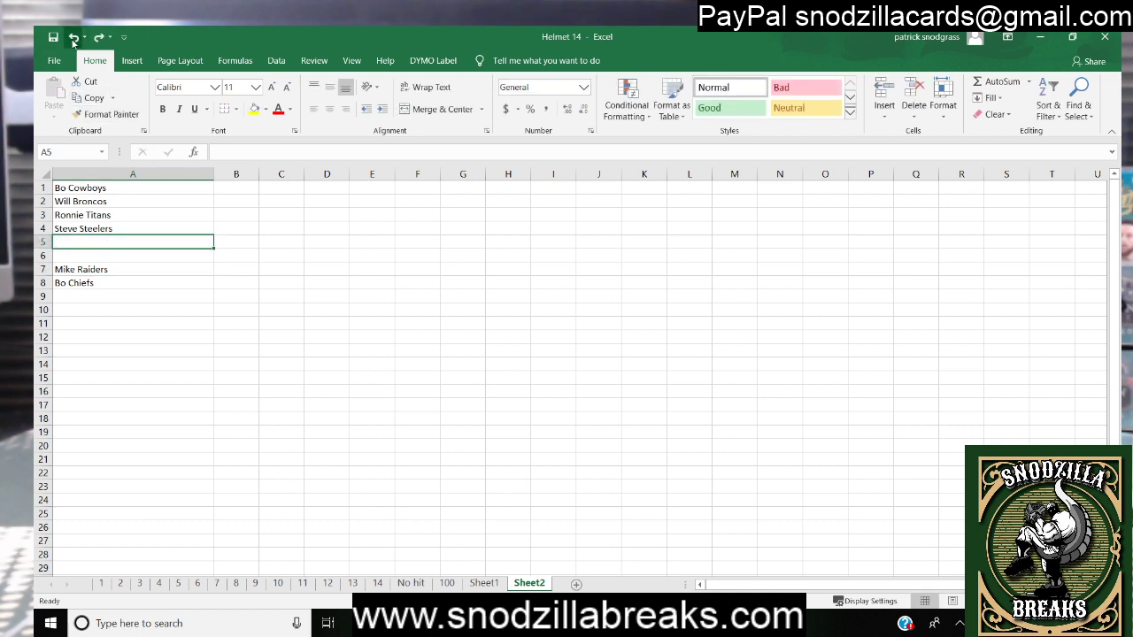
double_click(80, 243)
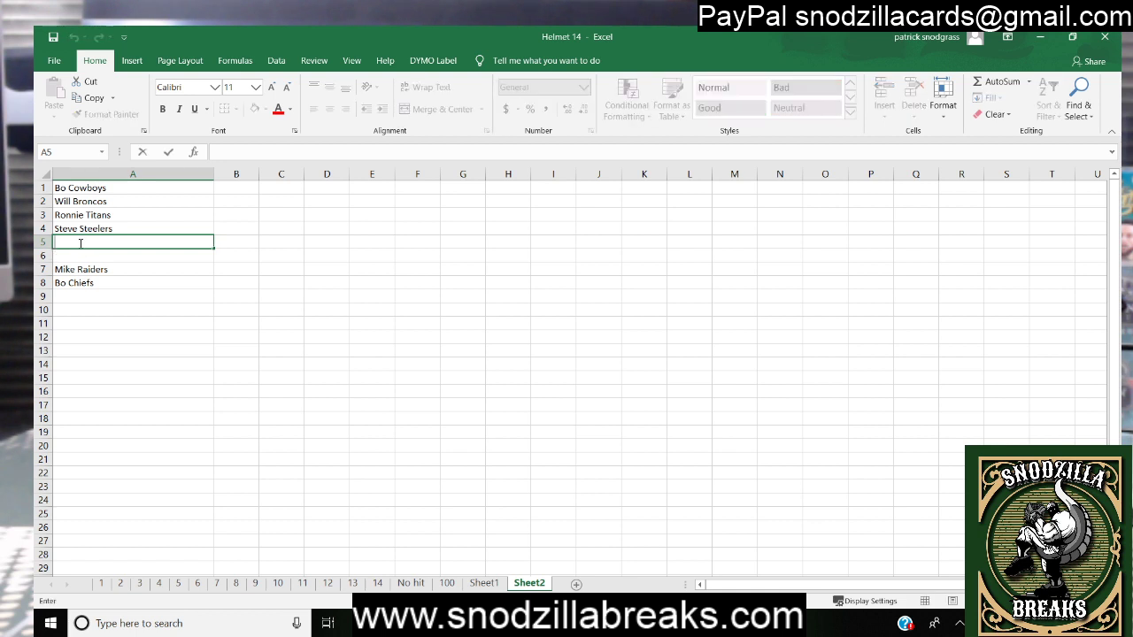
type("R")
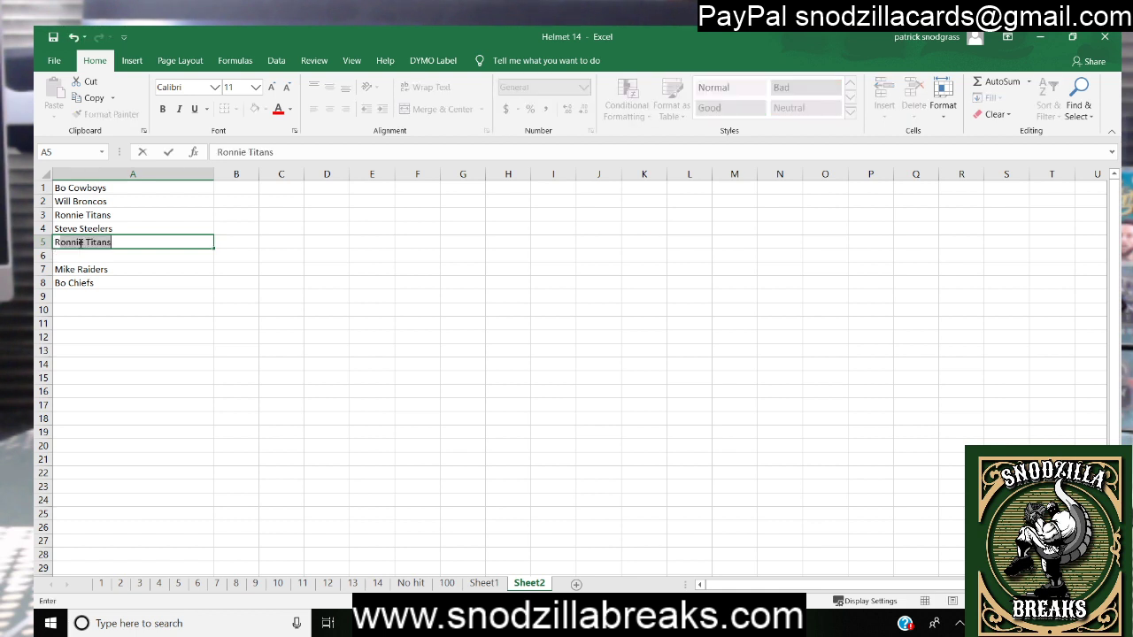
type("ey")
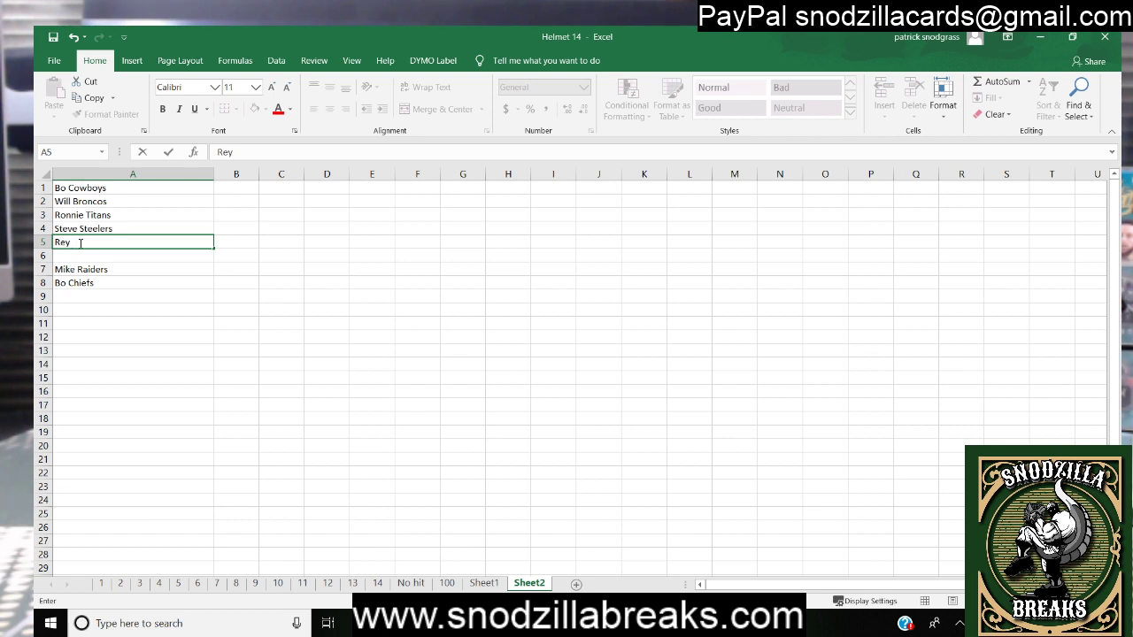
type("49ers")
key("Tab")
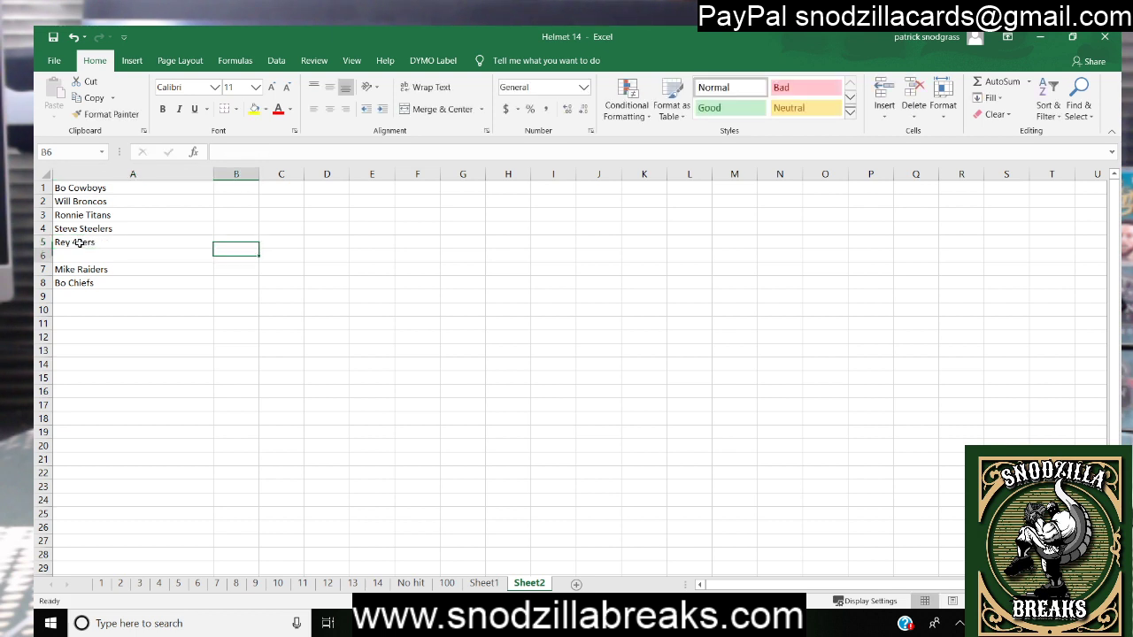
key("Return")
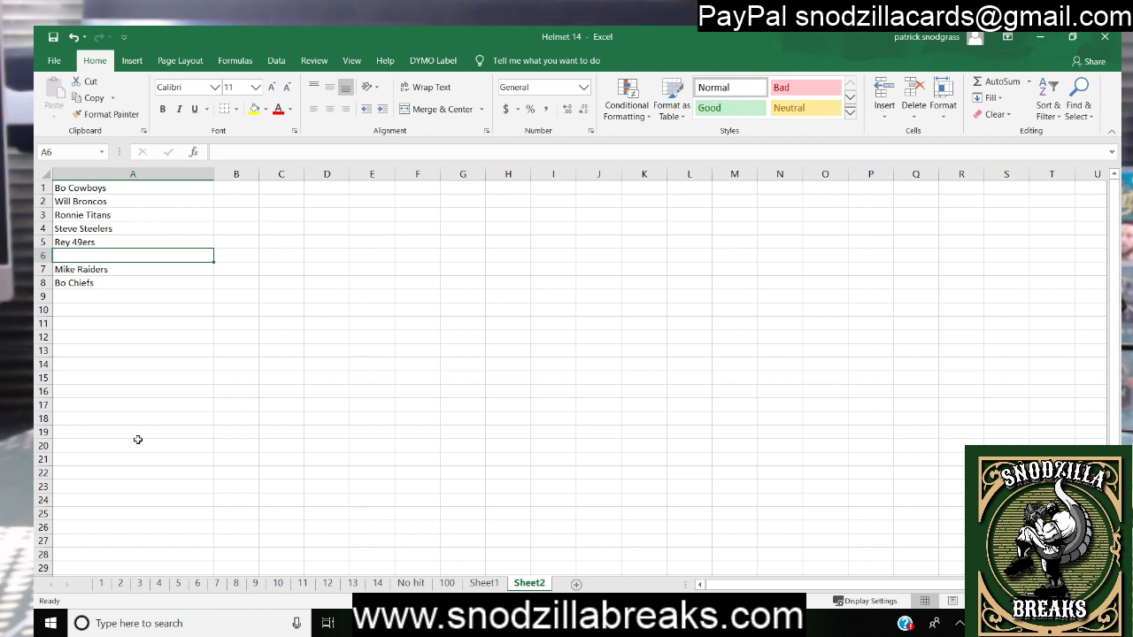
- Enter the buyer's name followed by Jags in cell A6
double_click(97, 254)
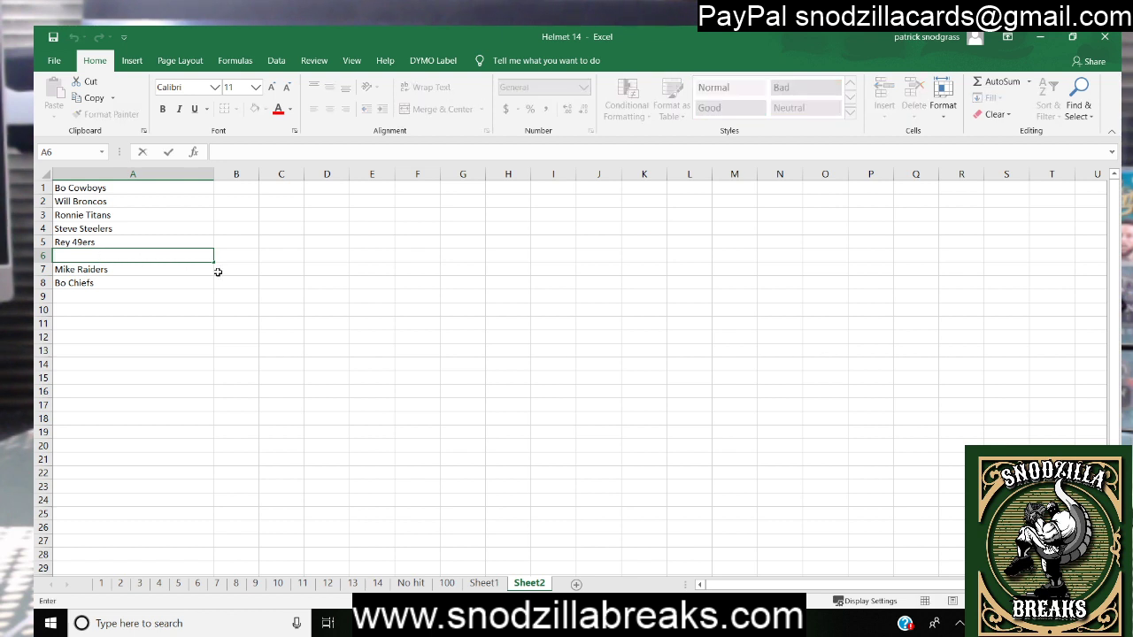
type("Tim")
type("Jags")
key("Tab")
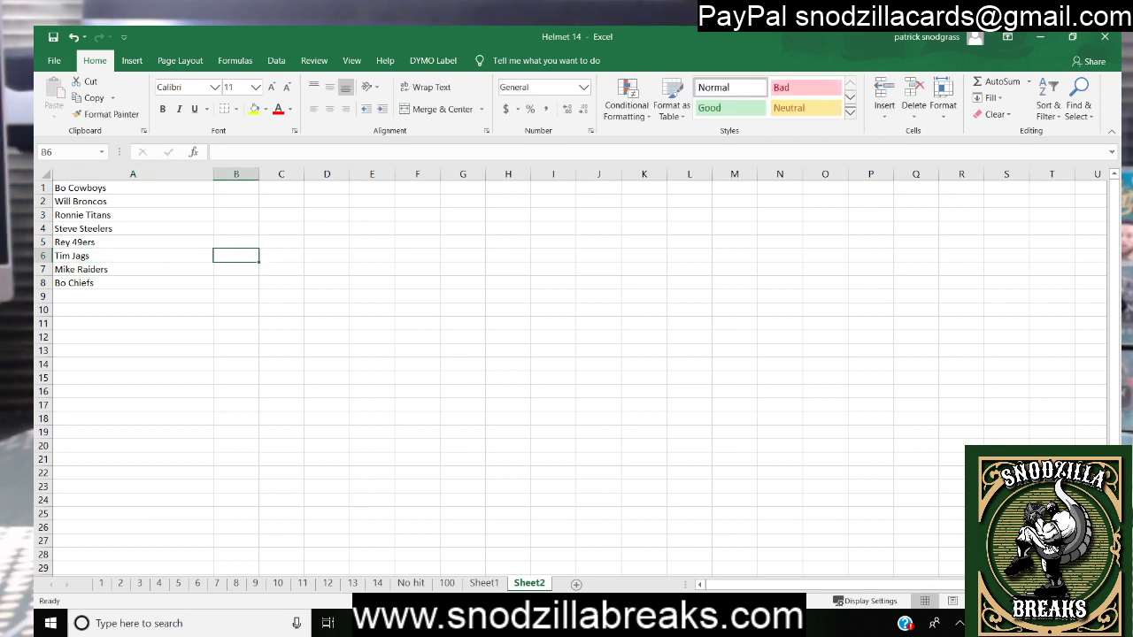
mouse_move(540, 623)
mouse_move(575, 623)
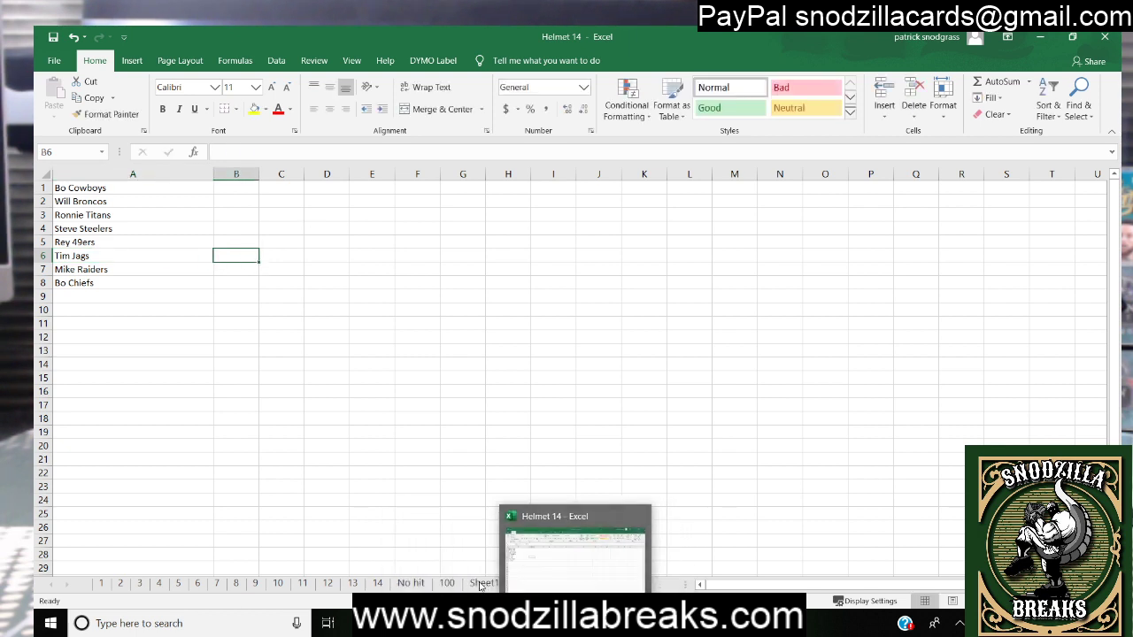
- Copy the 32 NFL team names (A1:A32) from the NFL MLB NBA workbook's NFL (3) sheet
left_click(1040, 36)
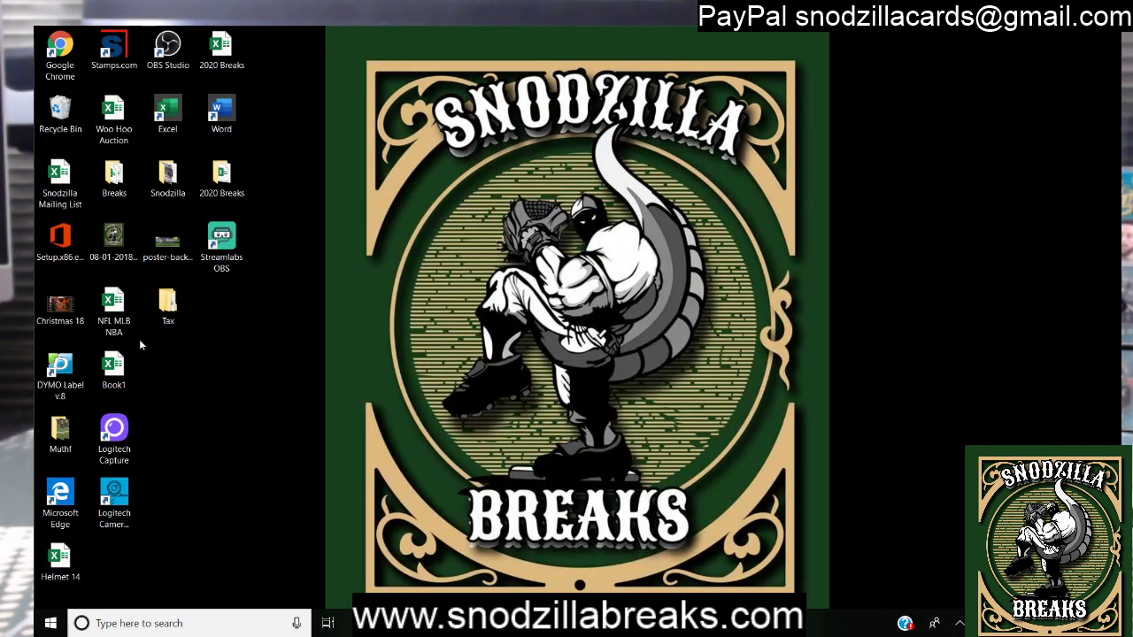
double_click(126, 324)
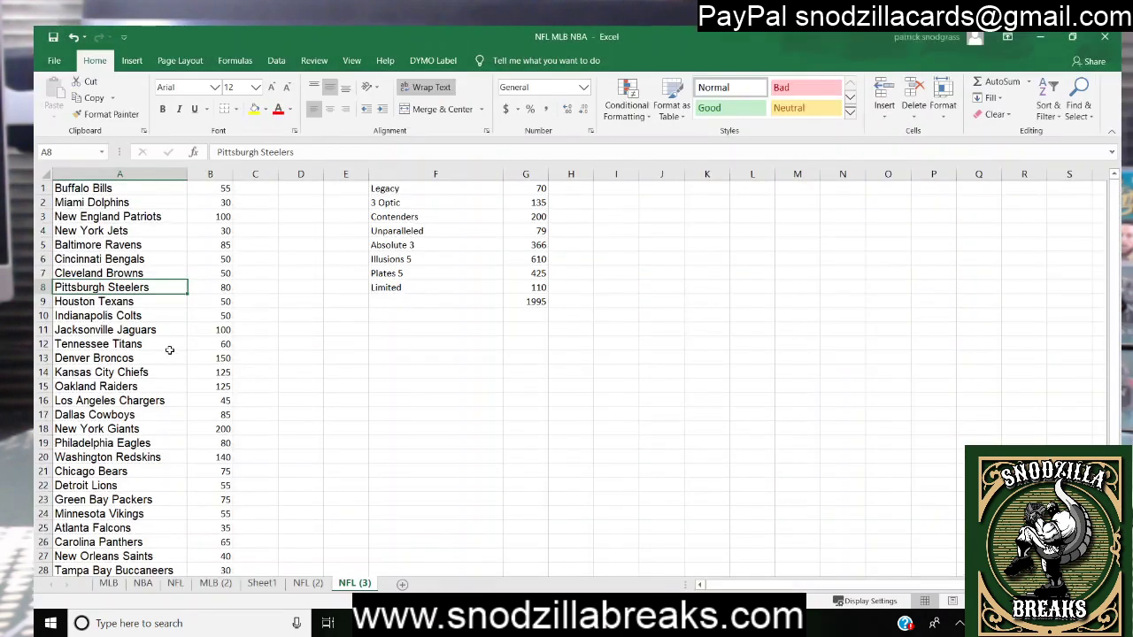
left_click_drag(61, 188, 86, 544)
key("ctrl+c")
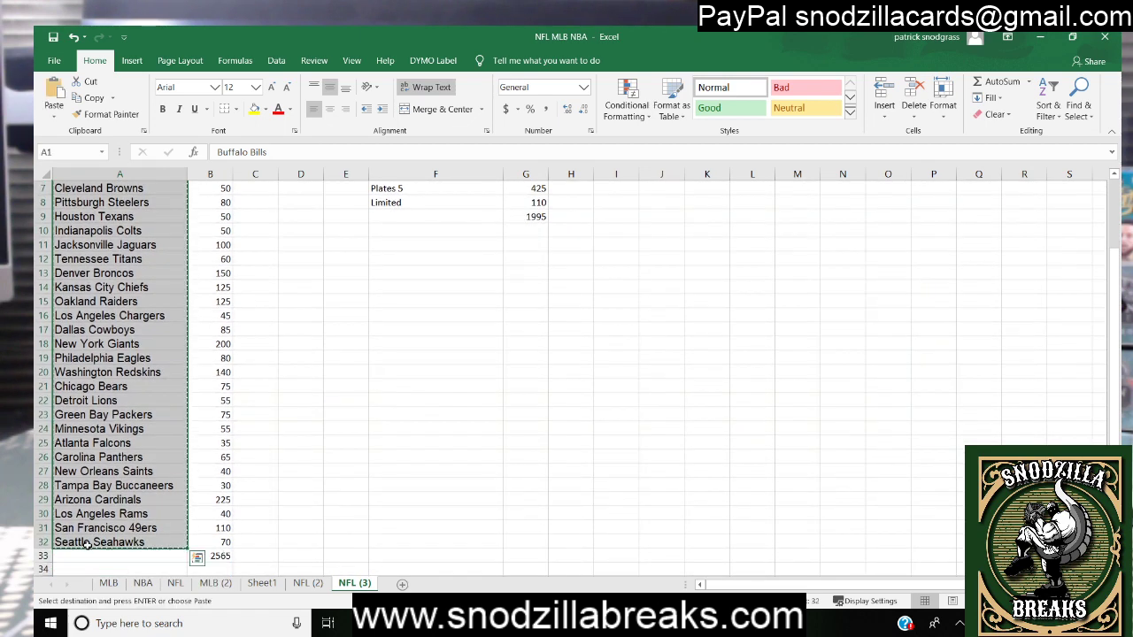
mouse_move(566, 623)
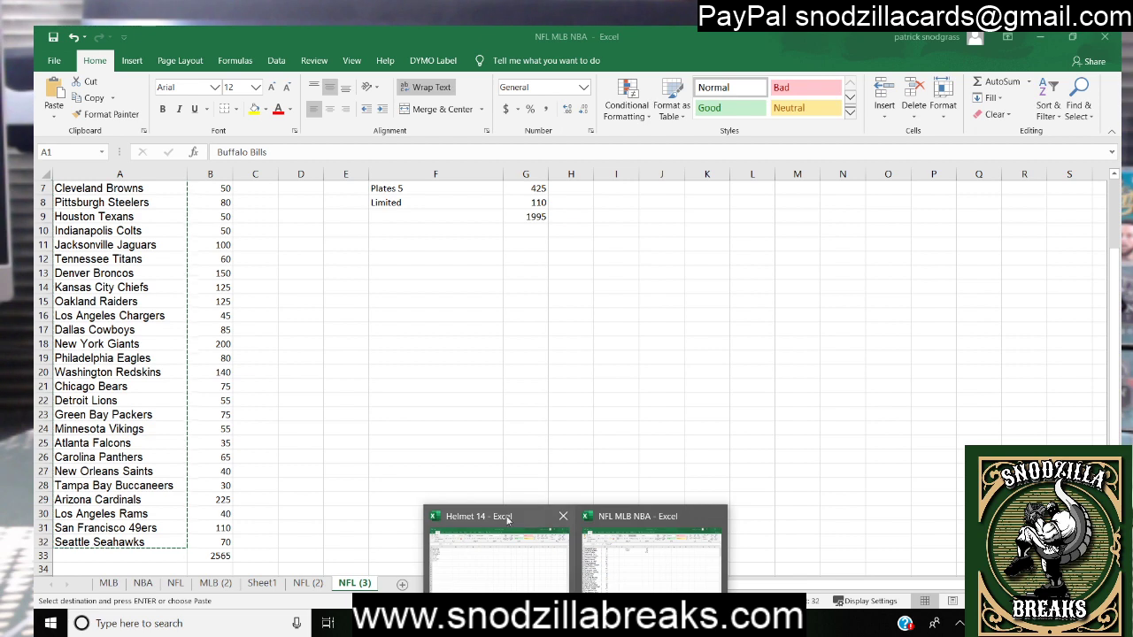
left_click(498, 544)
- Paste the NFL team names starting at cell A10
left_click(76, 309)
right_click(76, 310)
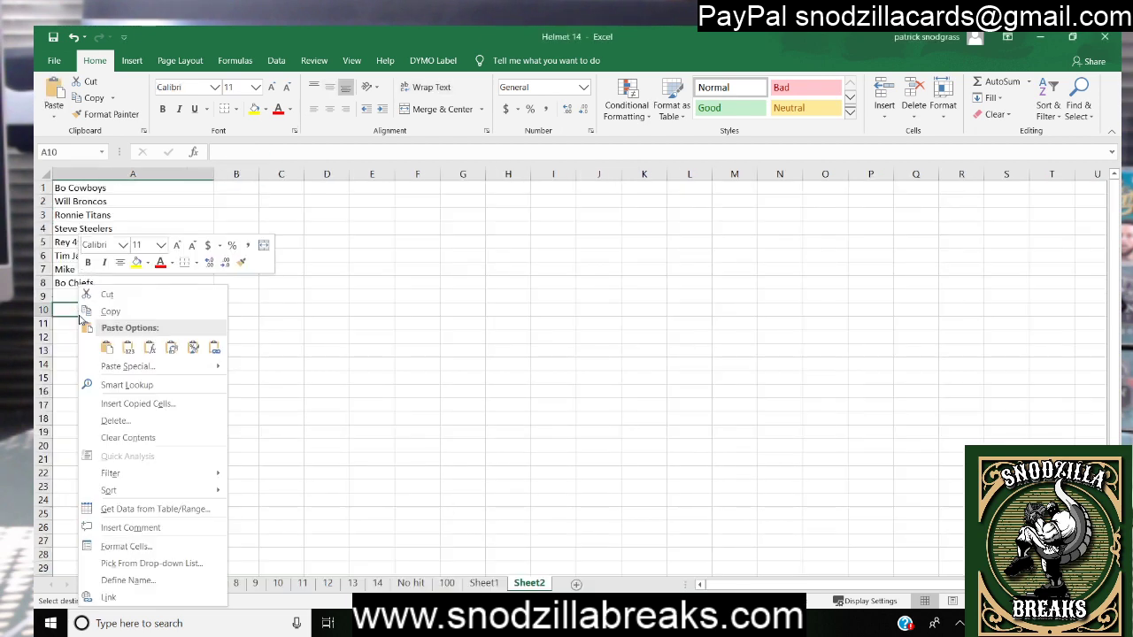
left_click(102, 346)
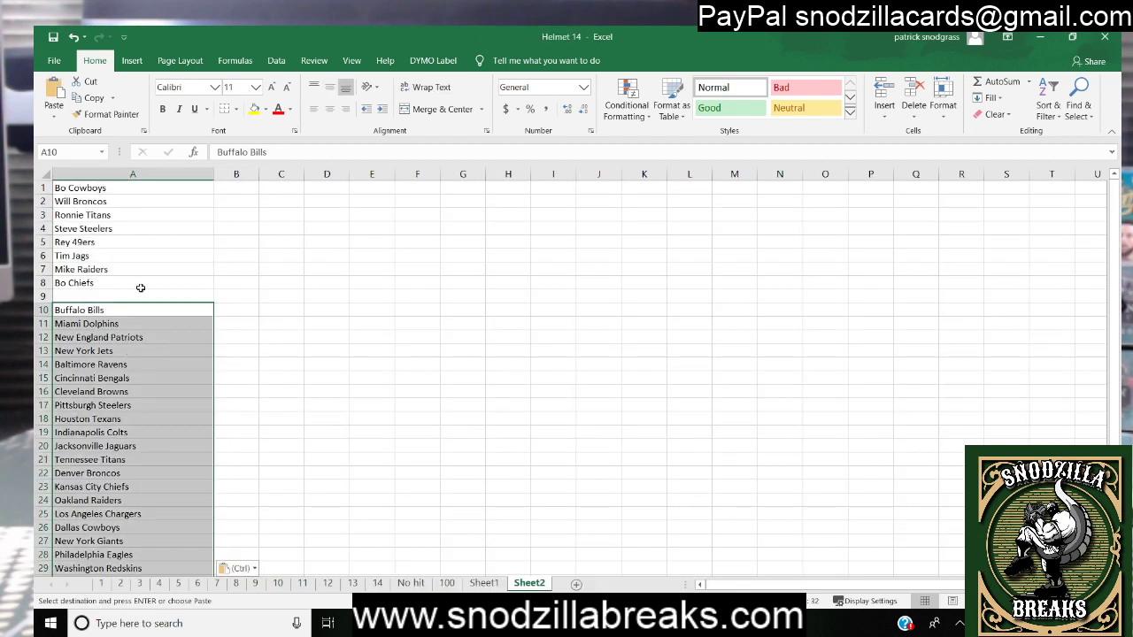
left_click(157, 239)
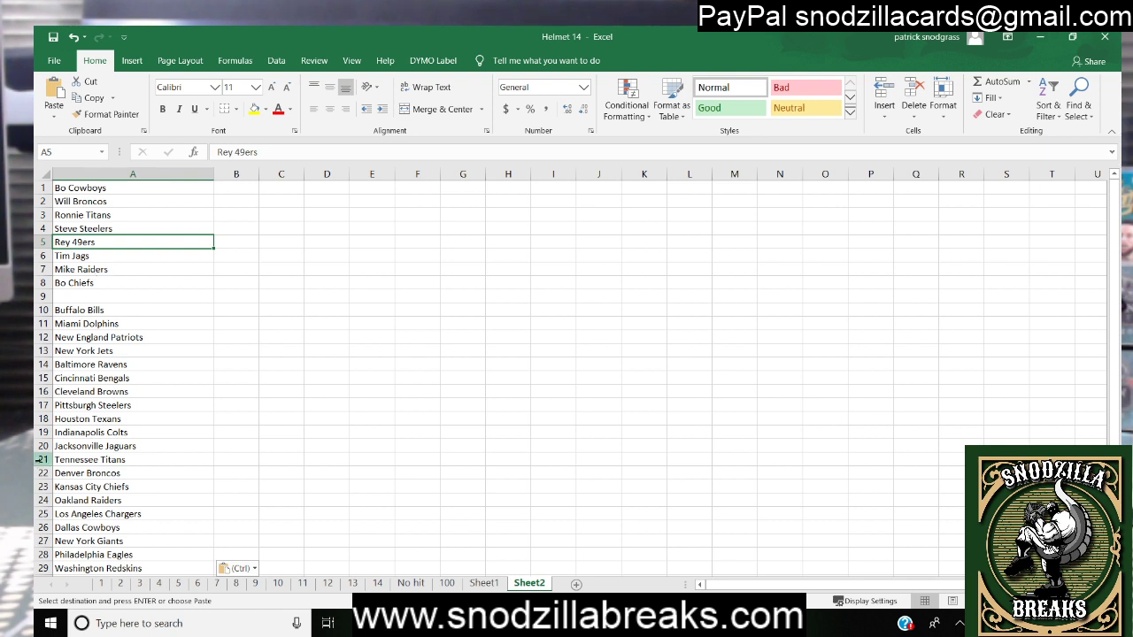
- Delete the Titans, Broncos, Chiefs and Raiders rows
left_click(41, 461)
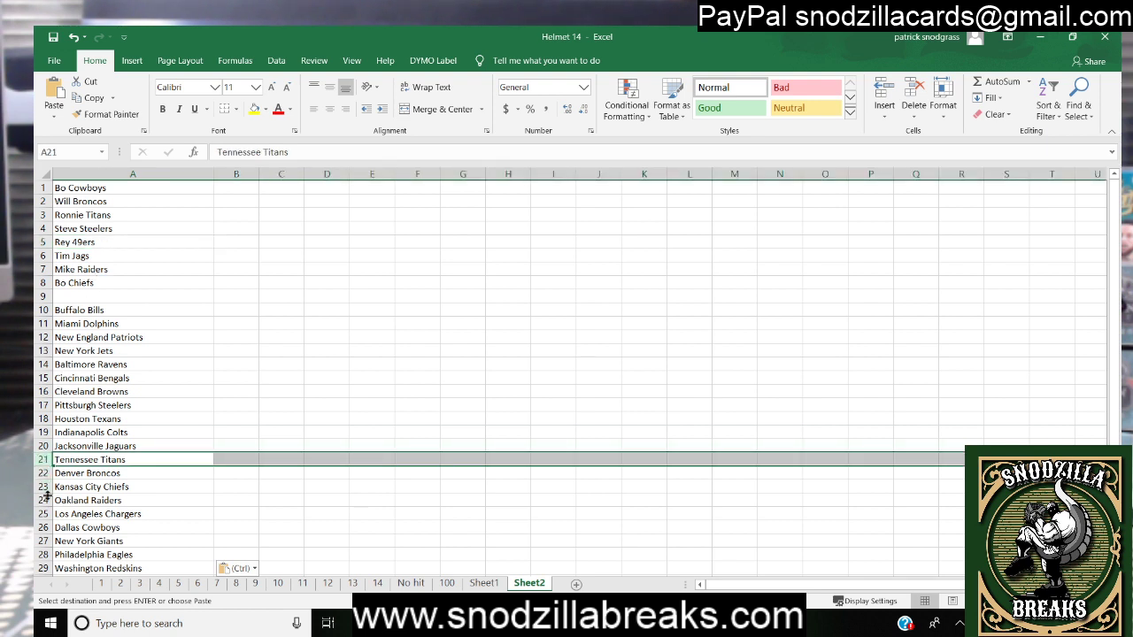
left_click(43, 500, "shift")
right_click(42, 500)
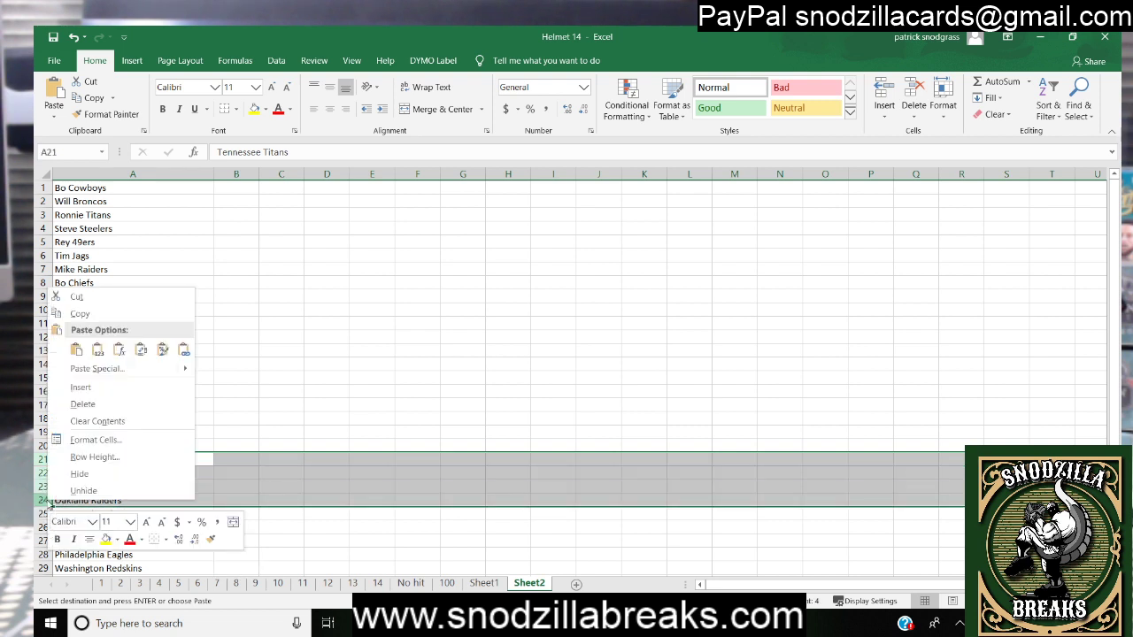
left_click(82, 404)
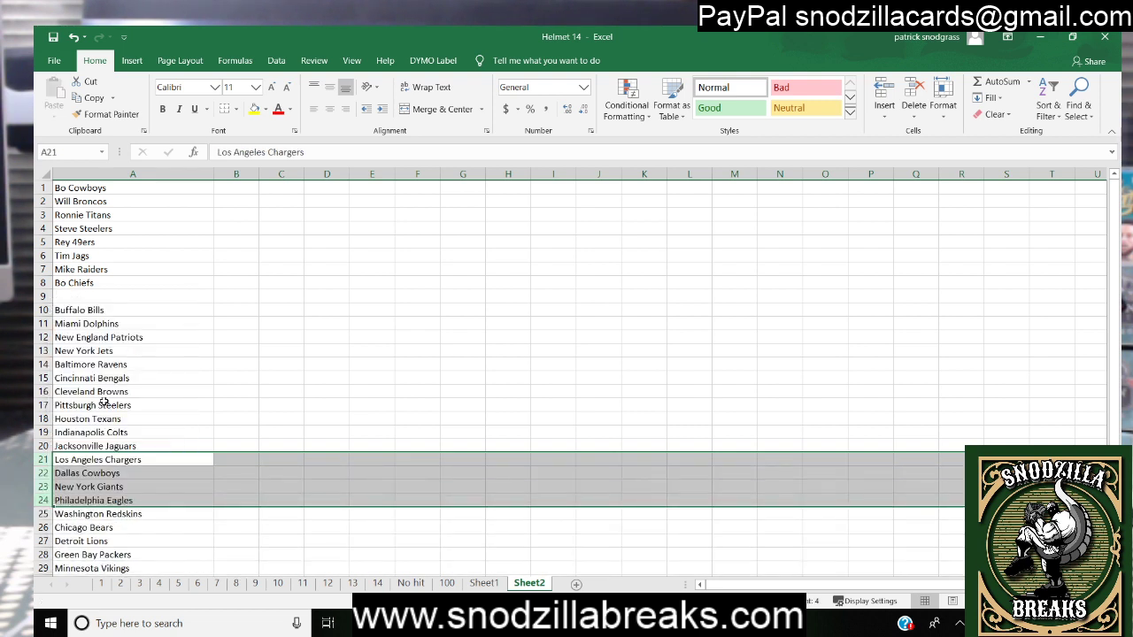
- Delete the Steelers, Jaguars, Cowboys and 49ers rows from the team list
right_click(41, 404)
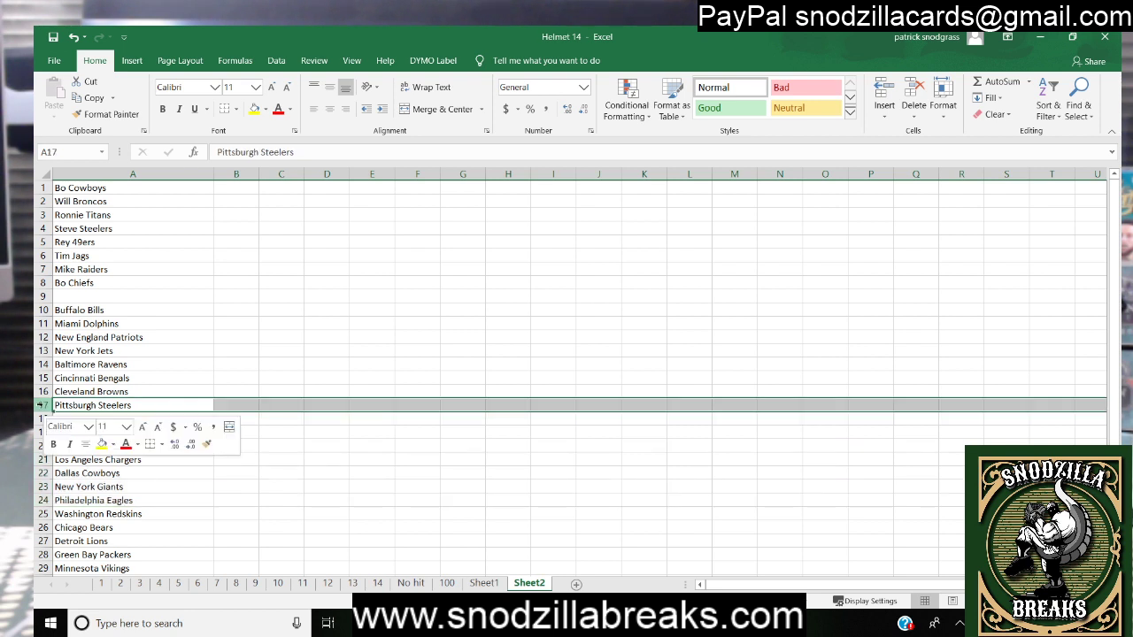
left_click(92, 309)
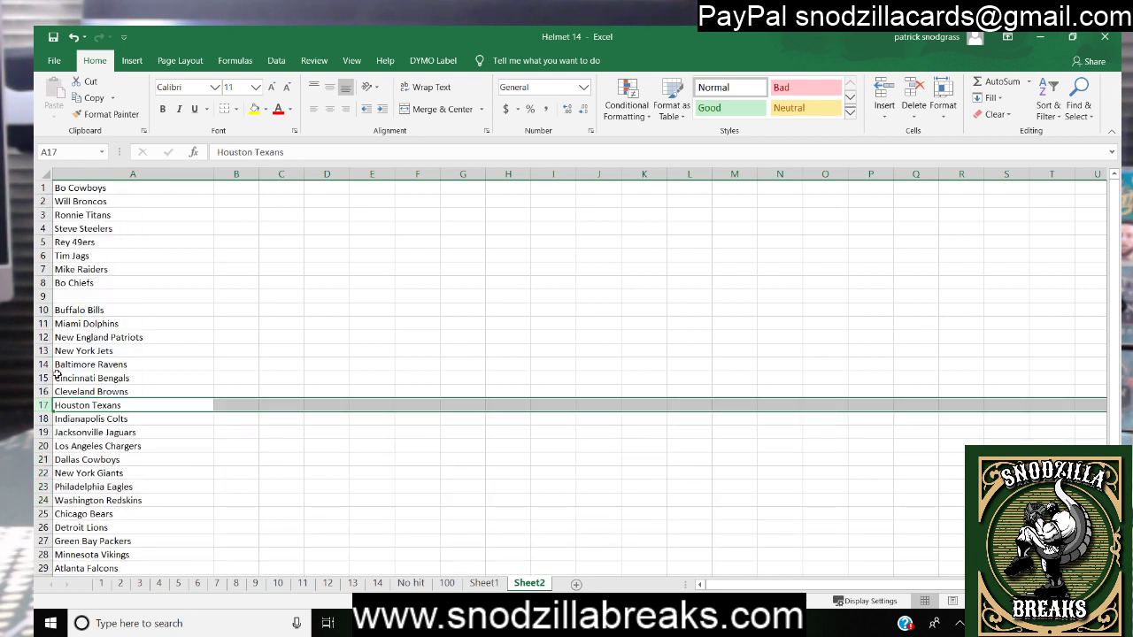
right_click(42, 432)
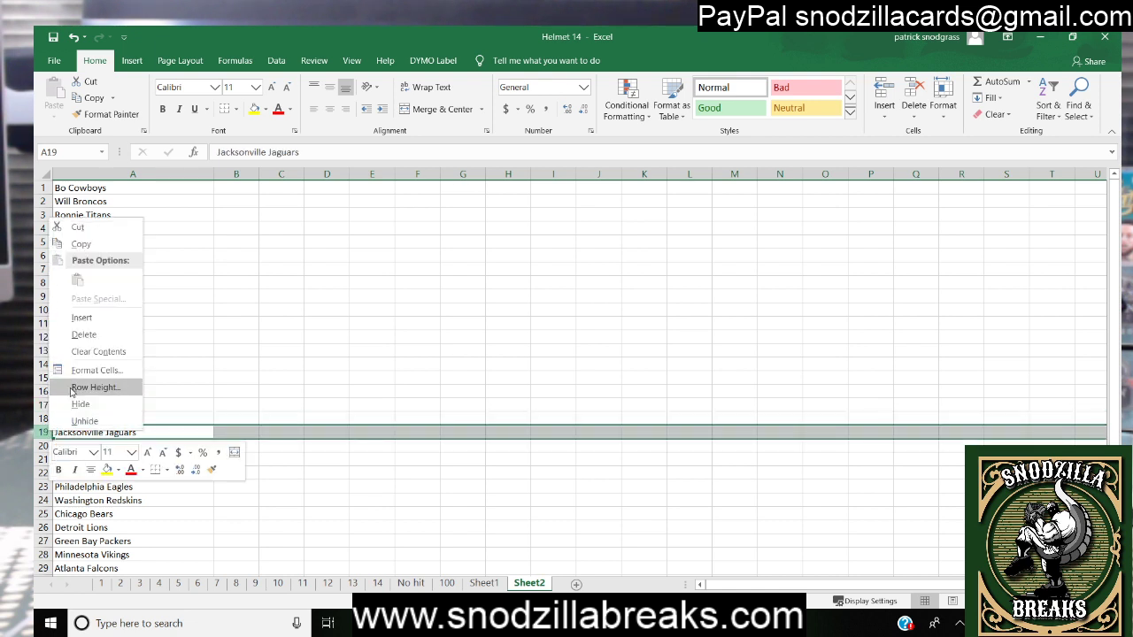
left_click(87, 334)
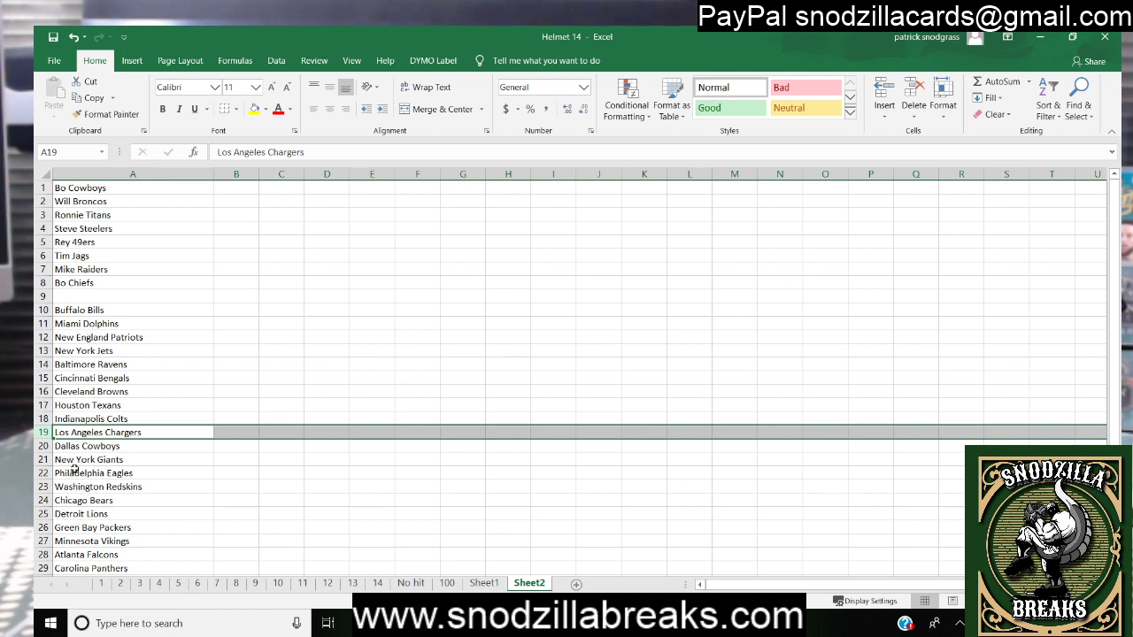
left_click(44, 446)
right_click(43, 447)
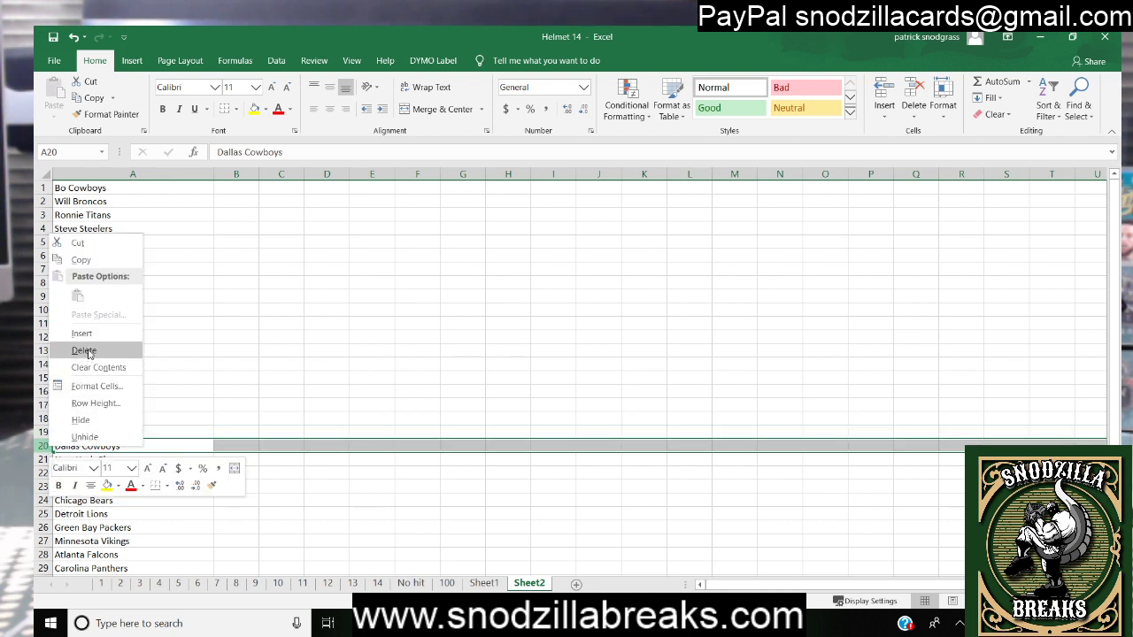
left_click(91, 350)
scroll(77, 473, "down", 3)
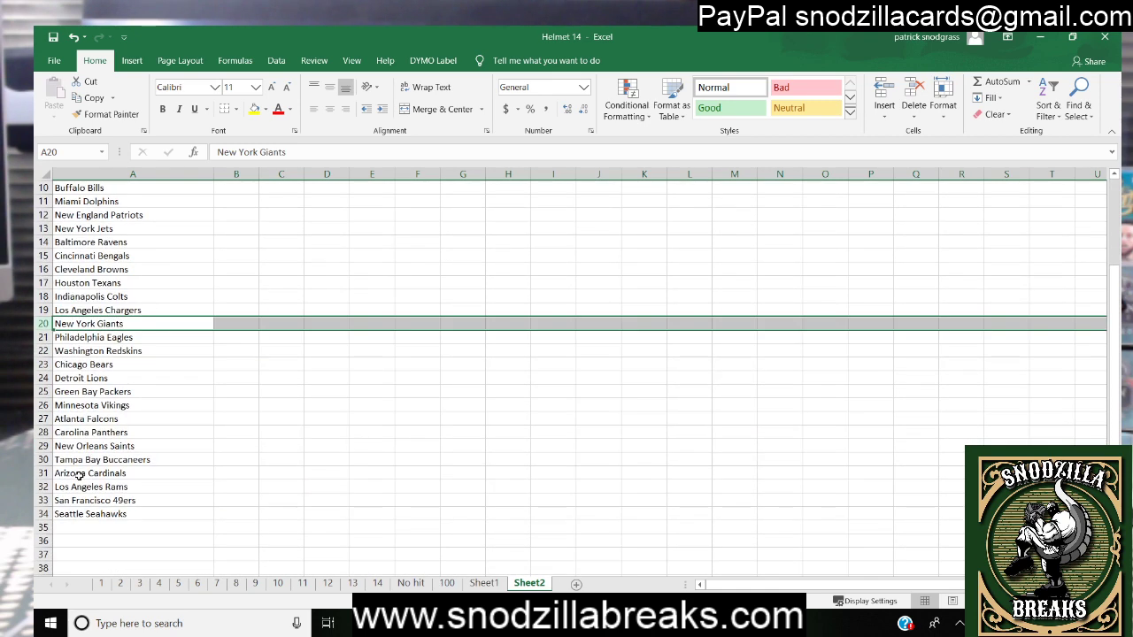
left_click(44, 500)
right_click(43, 500)
left_click(85, 406)
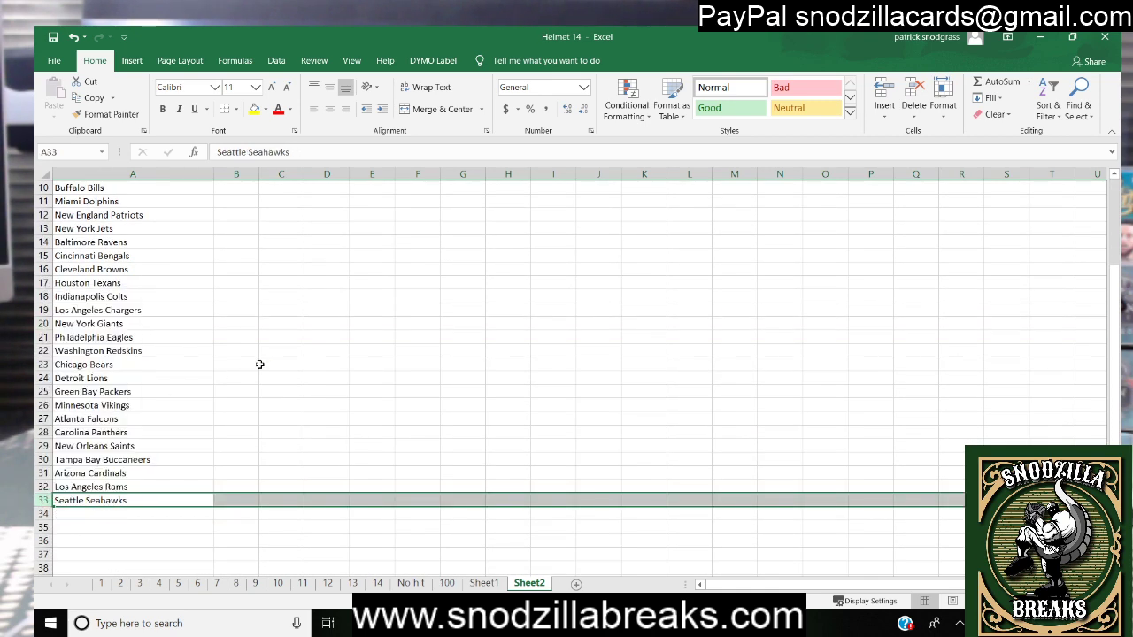
scroll(266, 198, "up", 3)
- Shade column B yellow, widen column C, and copy the buyer list A1:A8
left_click(235, 174)
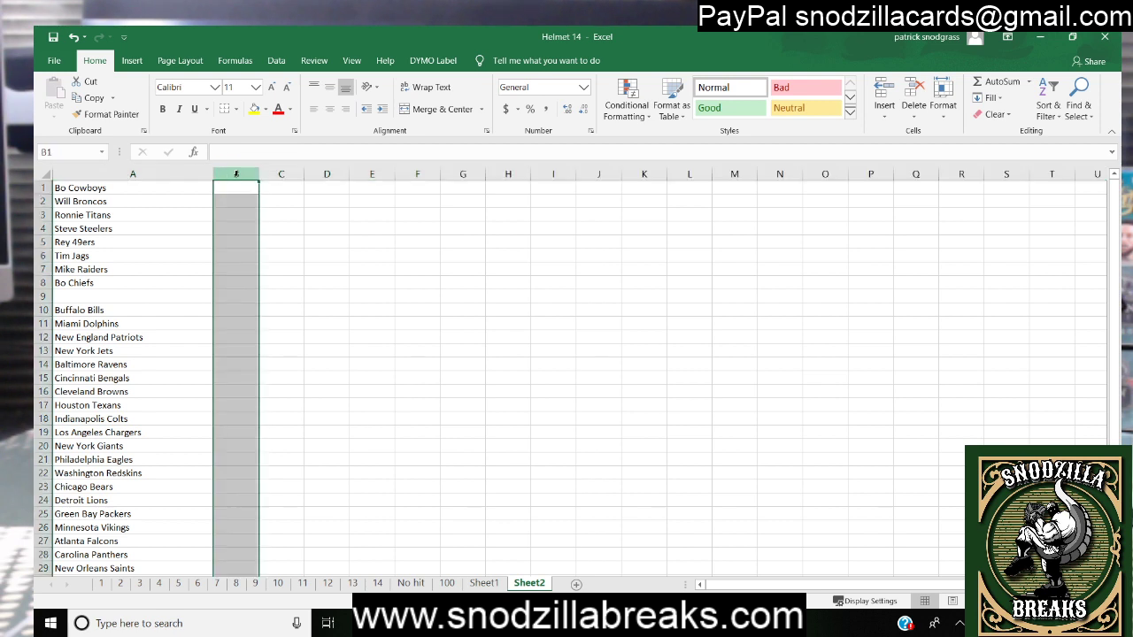
left_click(254, 109)
left_click_drag(304, 174, 394, 173)
left_click_drag(81, 196, 81, 281)
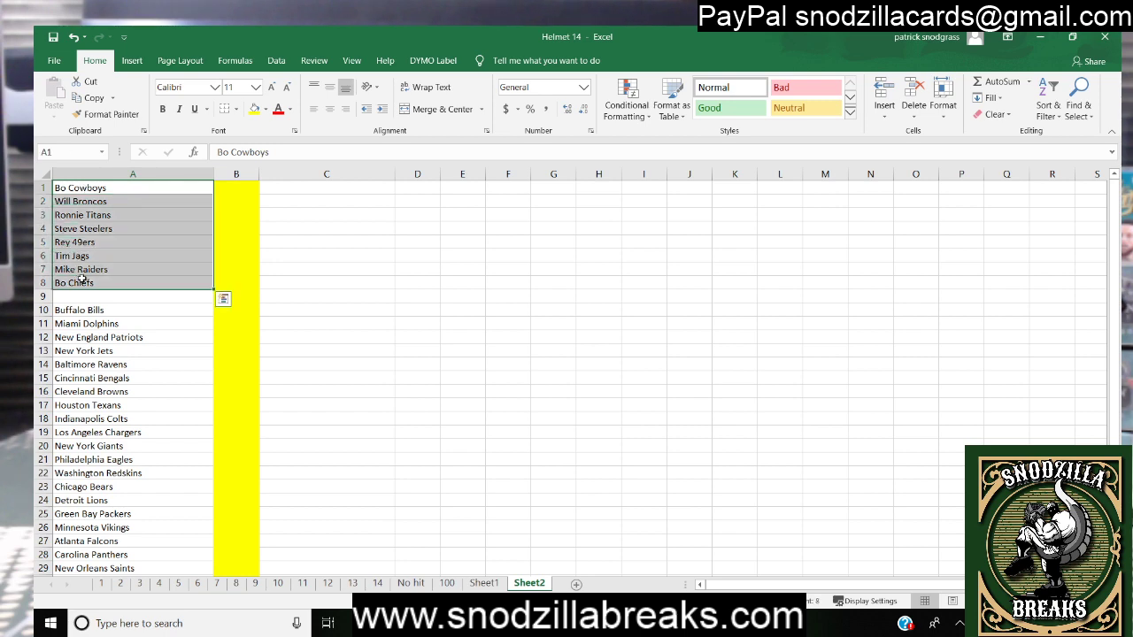
key("ctrl+c")
- Paste the eight buyer names into a fresh RANDOM.ORG List Randomizer form
mouse_move(544, 623)
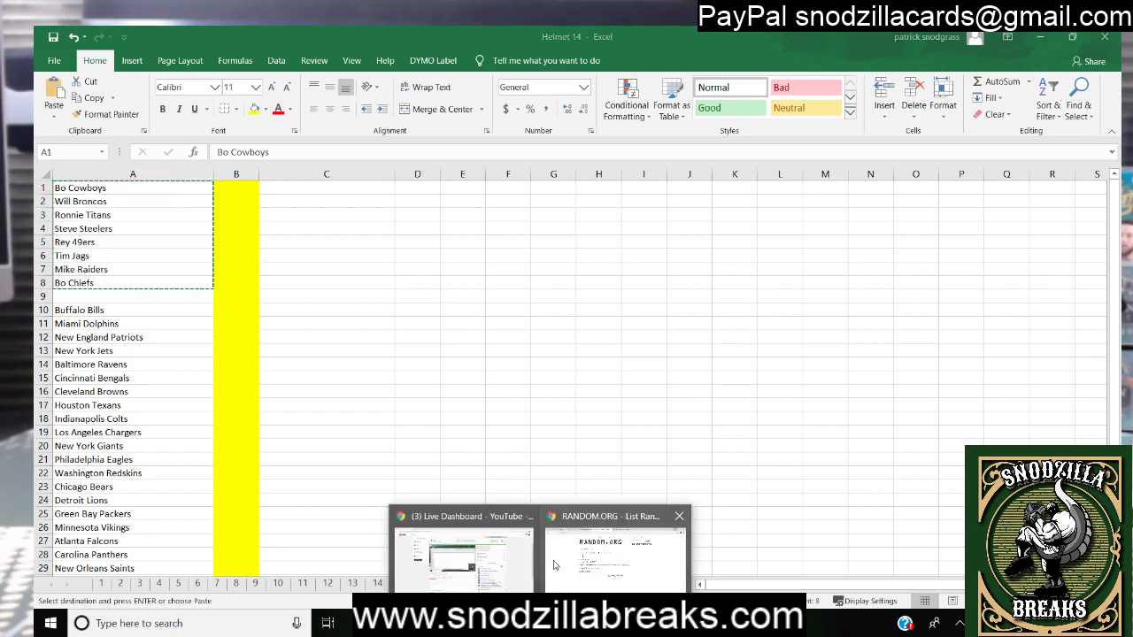
left_click(559, 516)
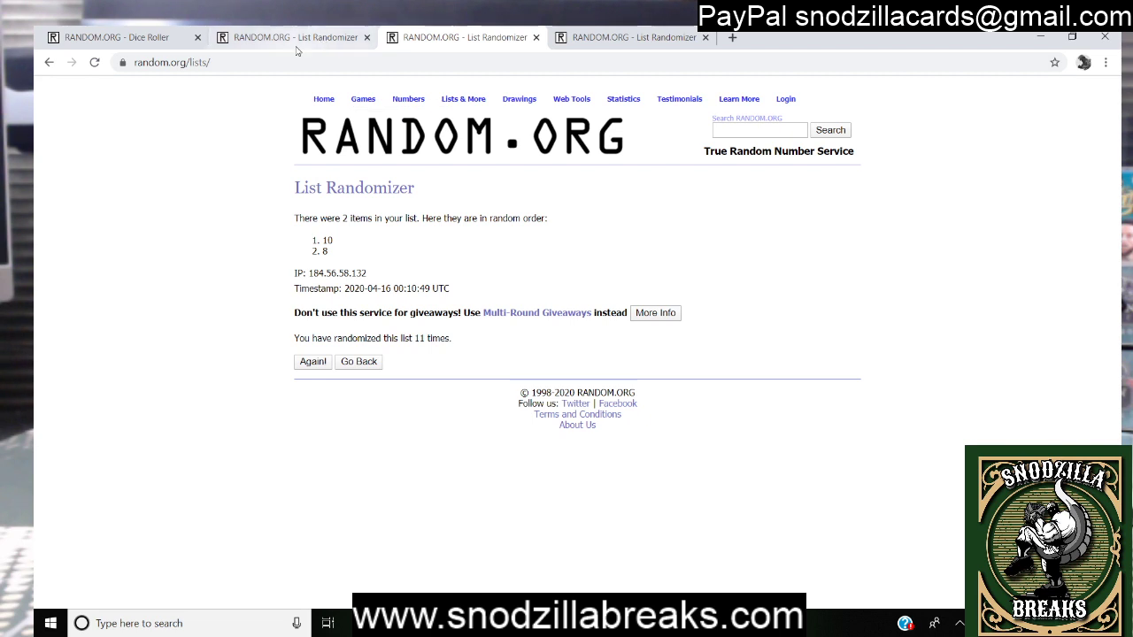
left_click(299, 37)
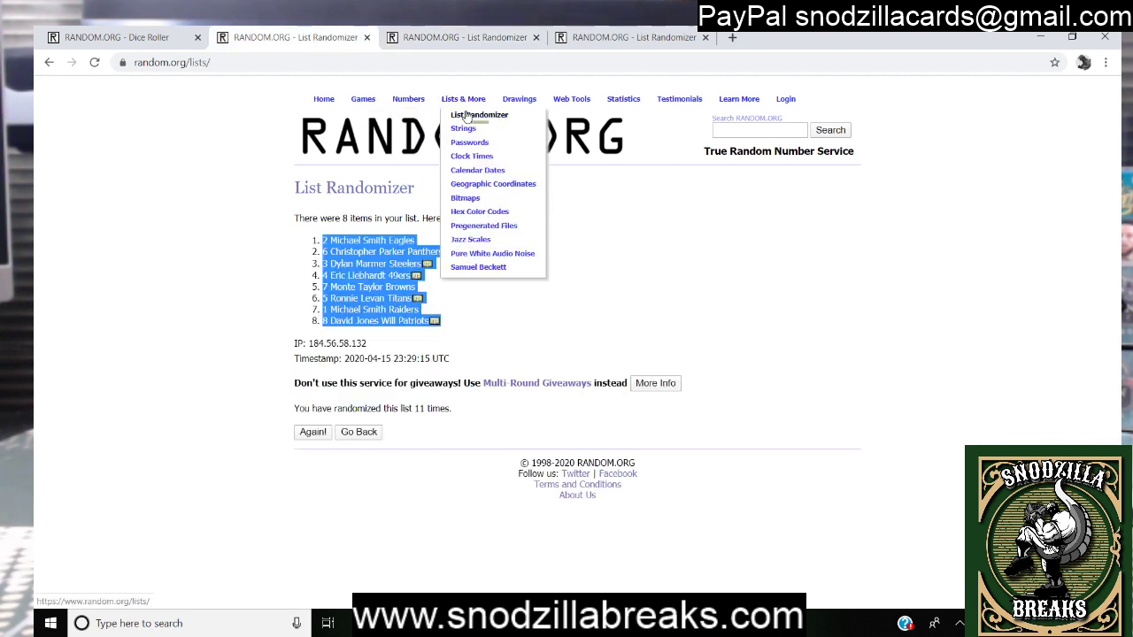
left_click(478, 114)
left_click(336, 343)
key("ctrl+v")
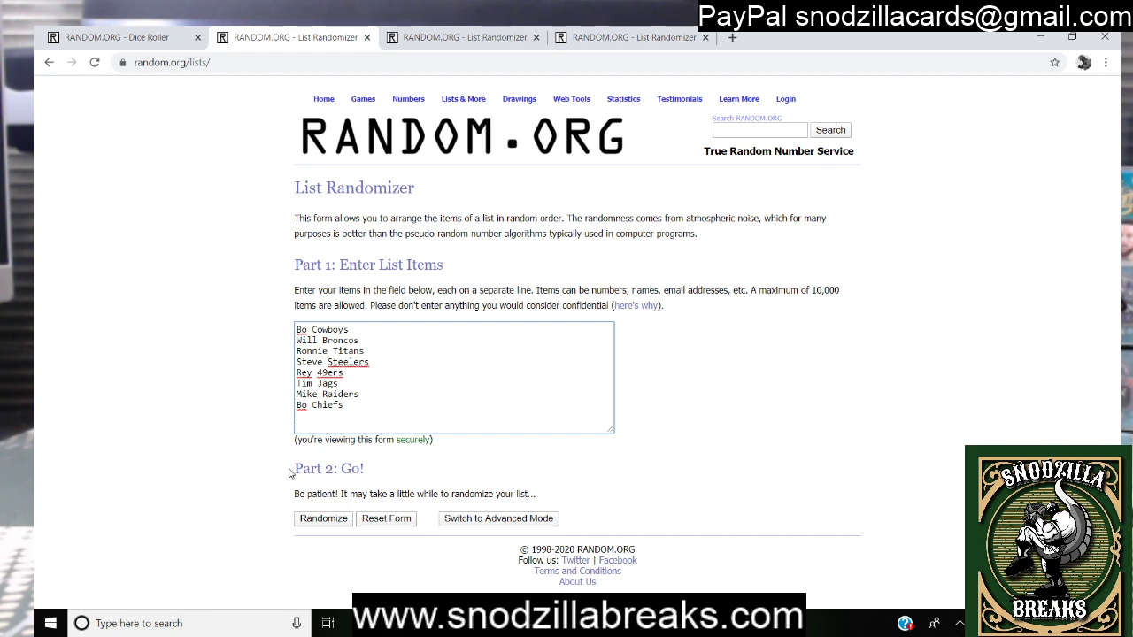
- Randomize the buyer list nine times
left_click(311, 520)
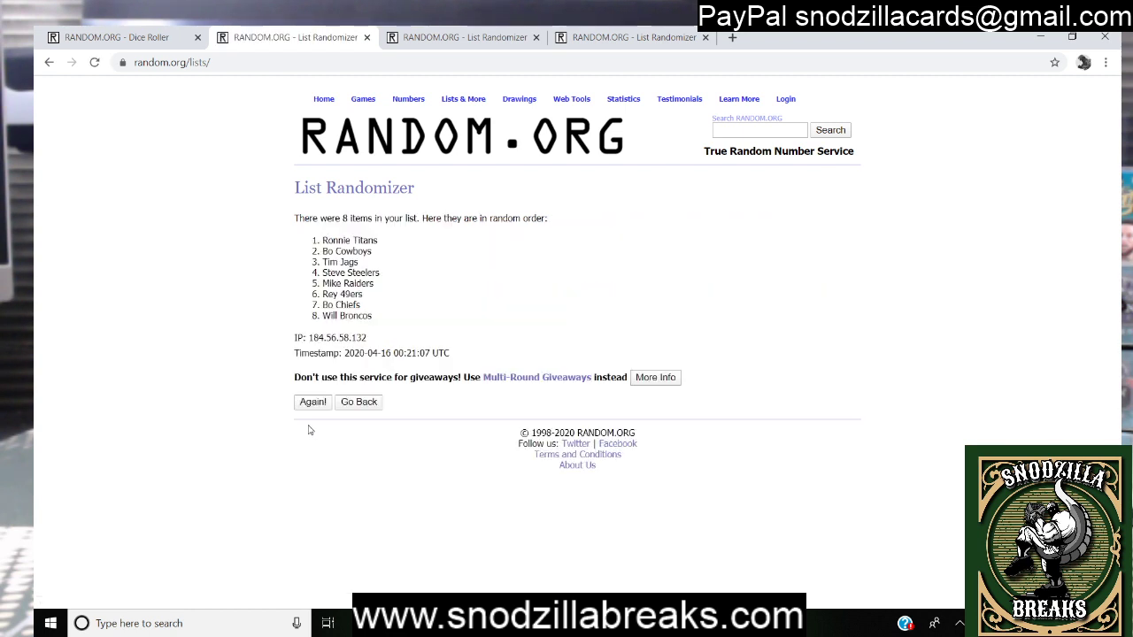
left_click(311, 402)
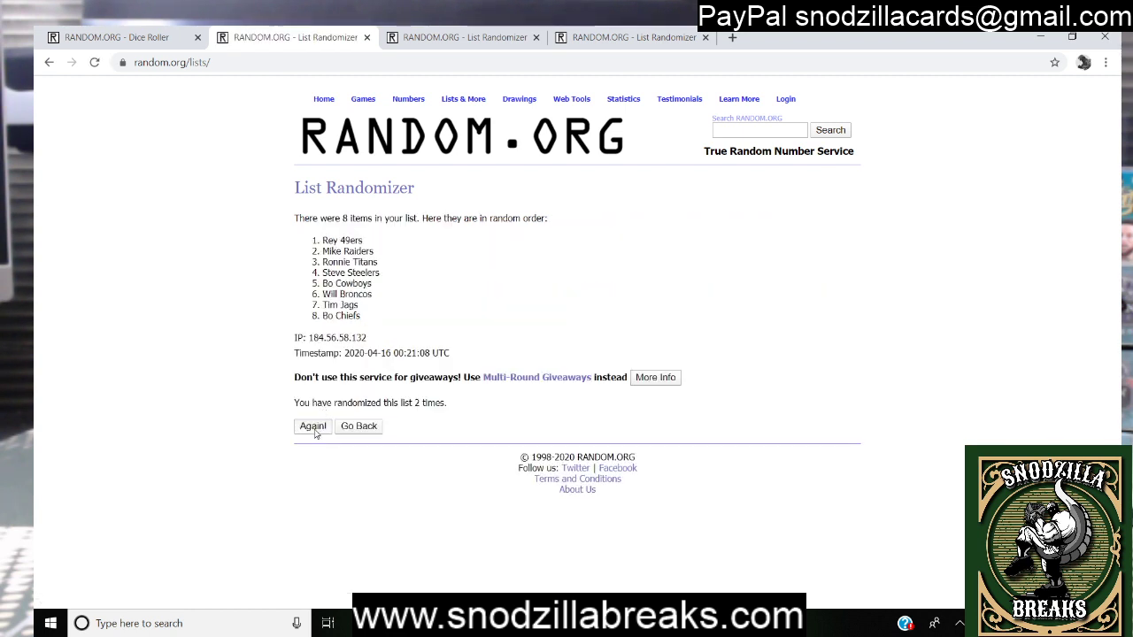
left_click(314, 429)
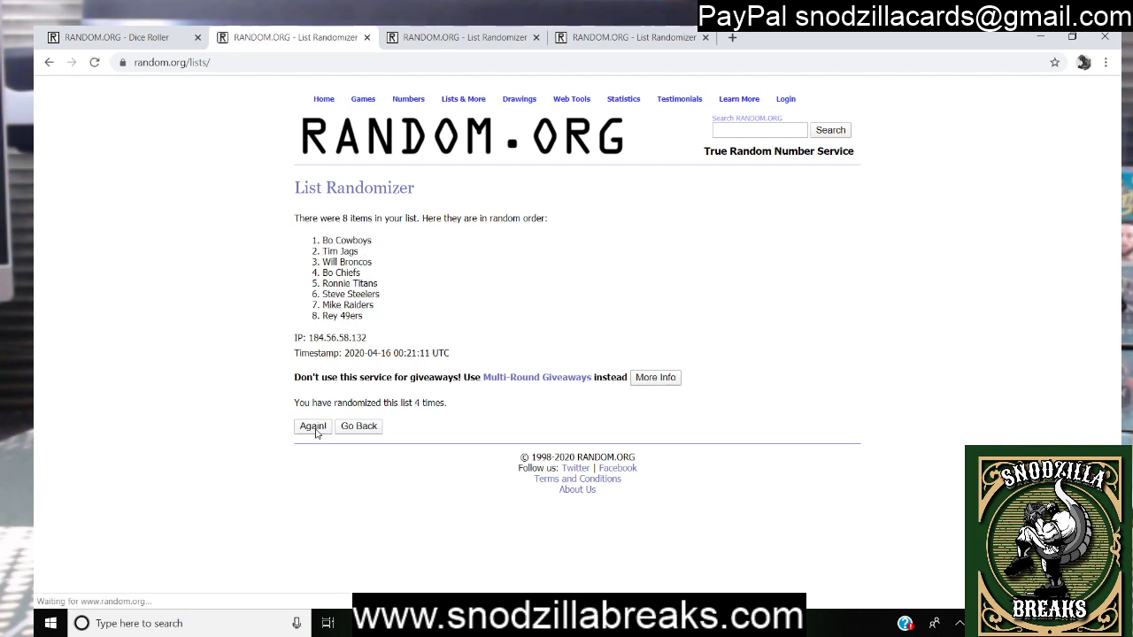
left_click(314, 428)
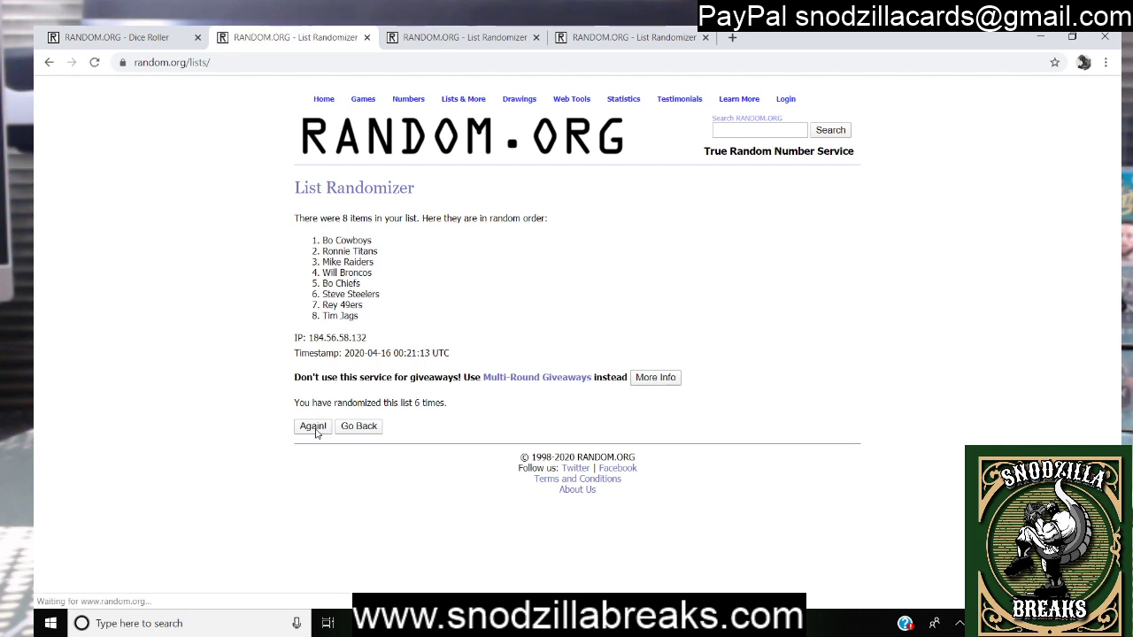
left_click(314, 428)
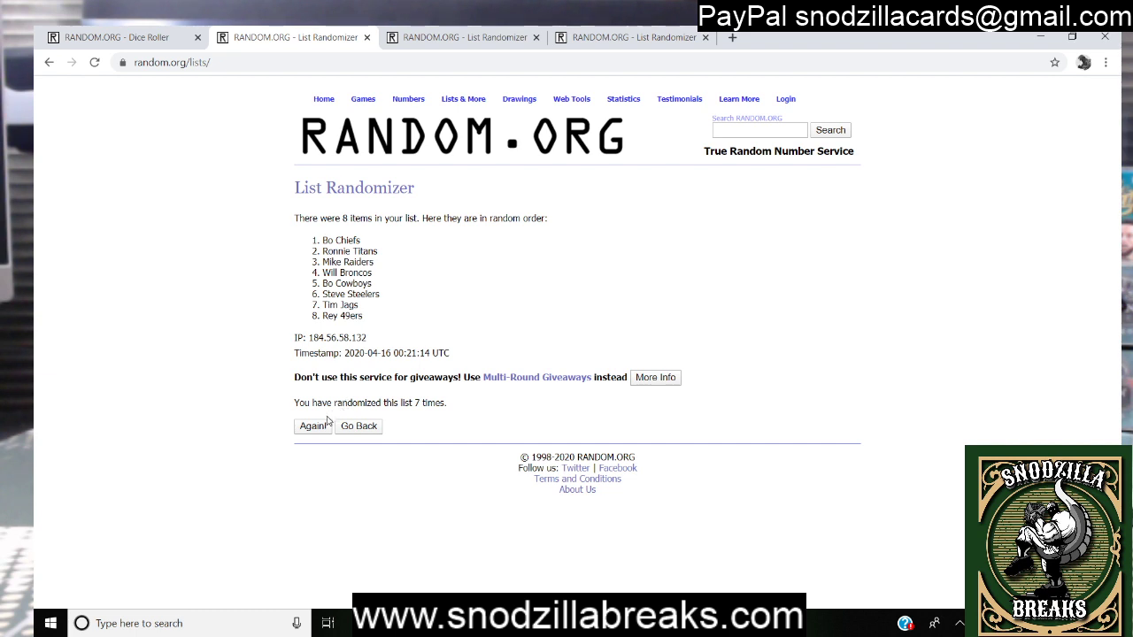
left_click(309, 430)
left_click(310, 428)
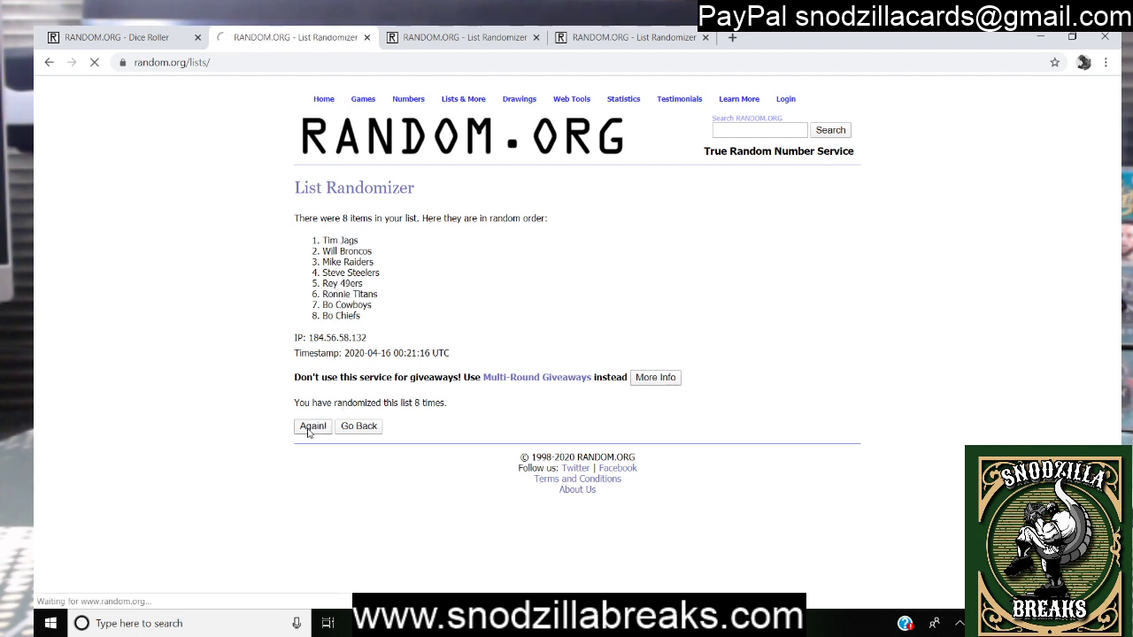
left_click(310, 428)
left_click(310, 428)
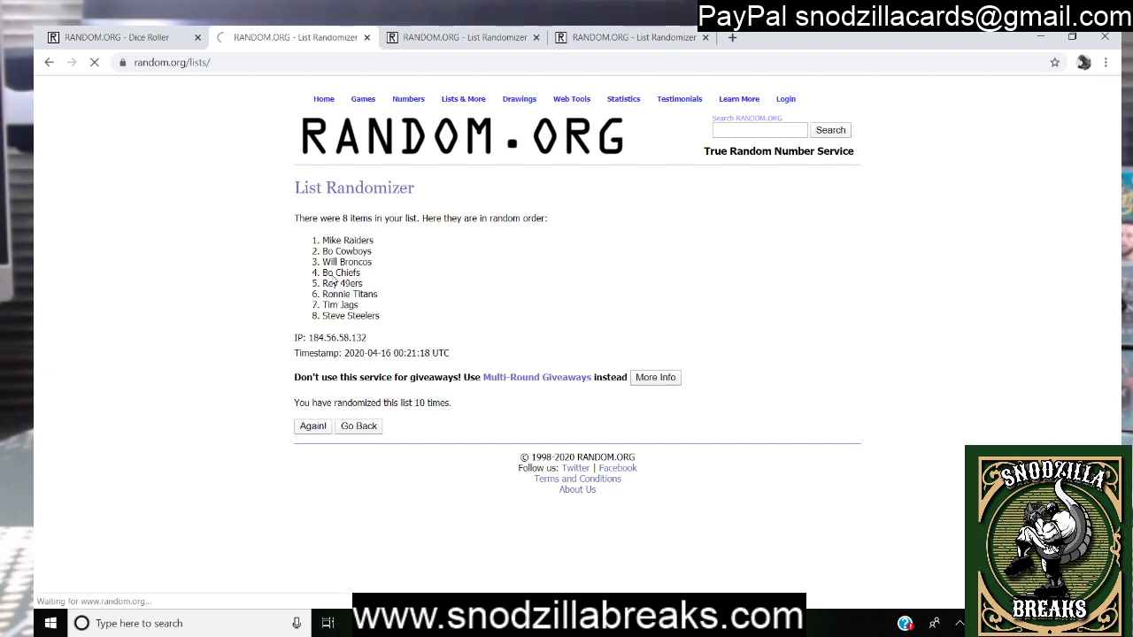
- Paste the shuffled buyers into C1:C8 and fill them down to row 24
left_click_drag(320, 236, 383, 316)
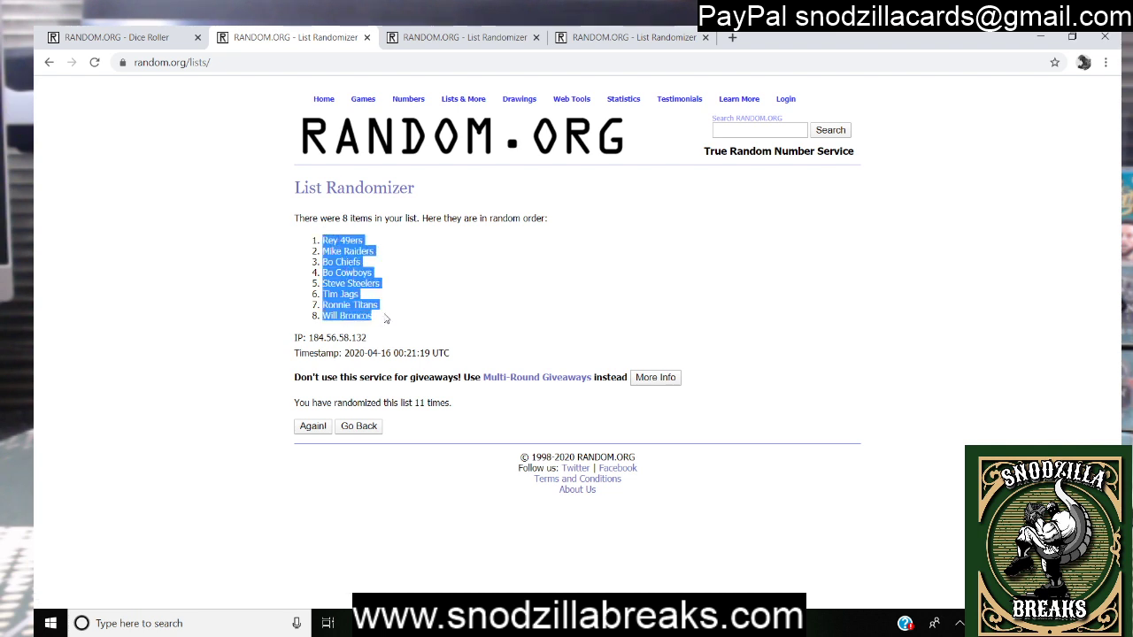
left_click(575, 623)
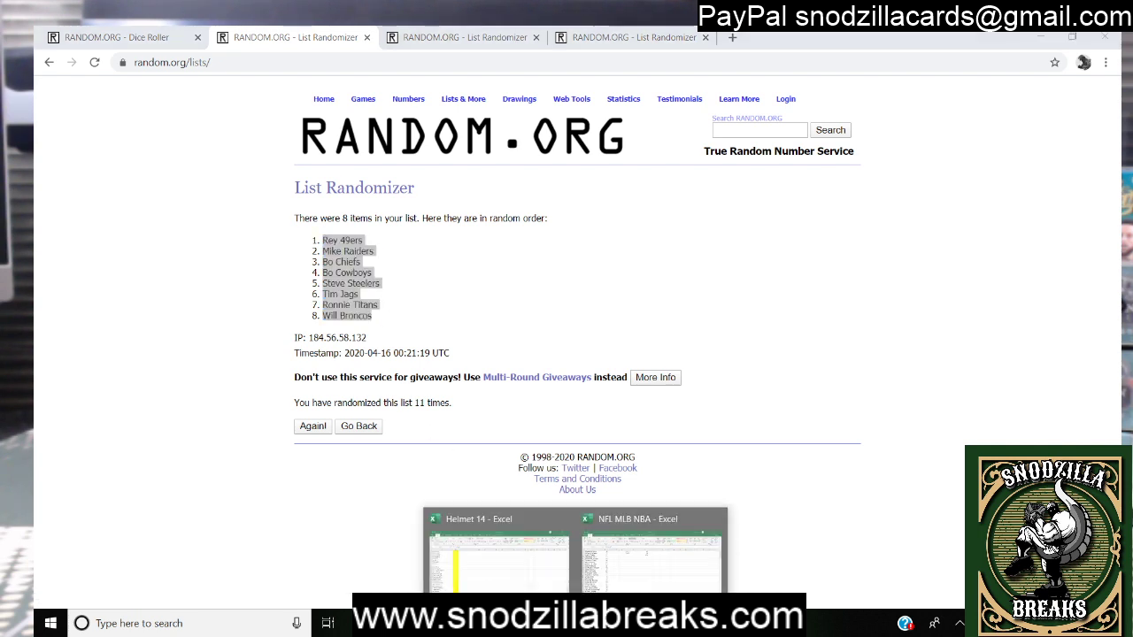
left_click(534, 508)
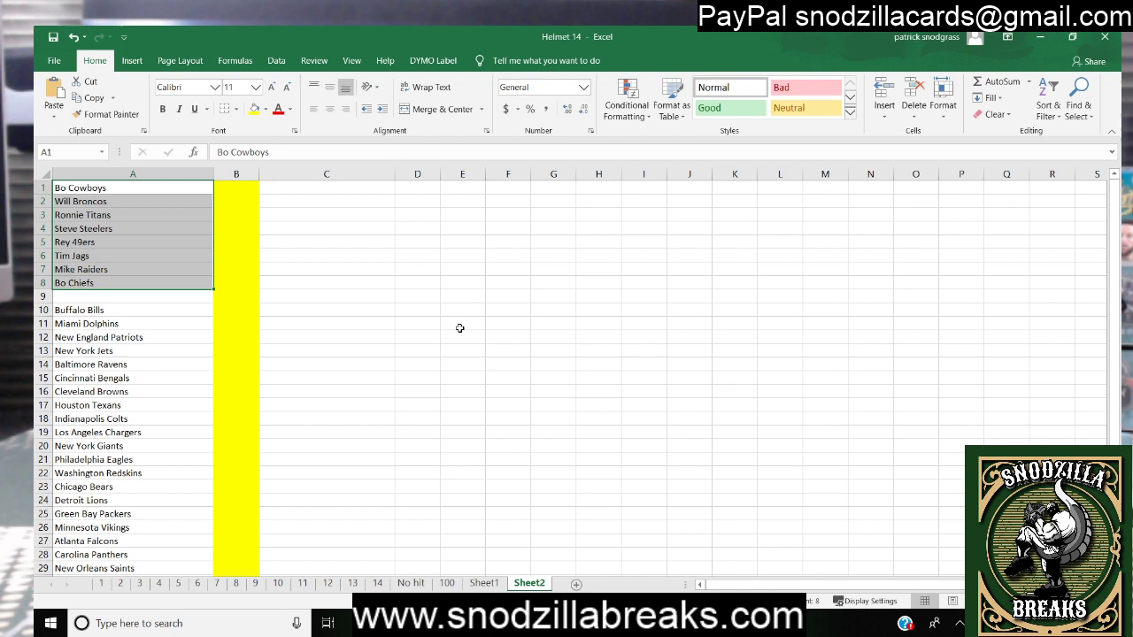
right_click(301, 189)
left_click(346, 249)
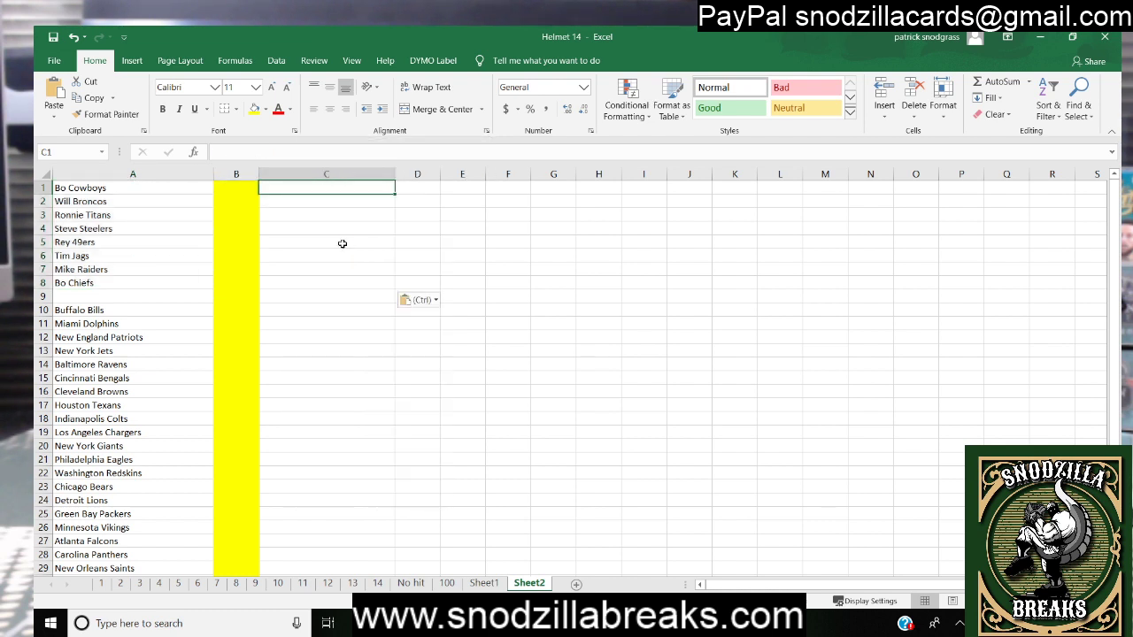
left_click_drag(389, 288, 376, 511)
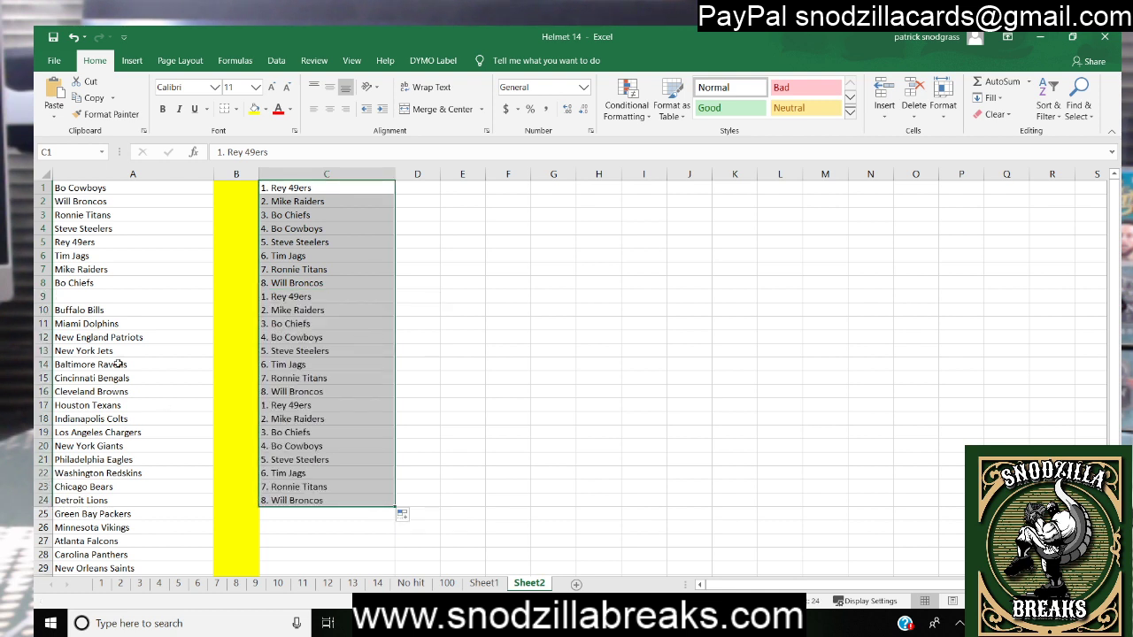
- Copy the 24 remaining NFL teams in A10:A33 for the randomizer
left_click_drag(84, 310, 108, 524)
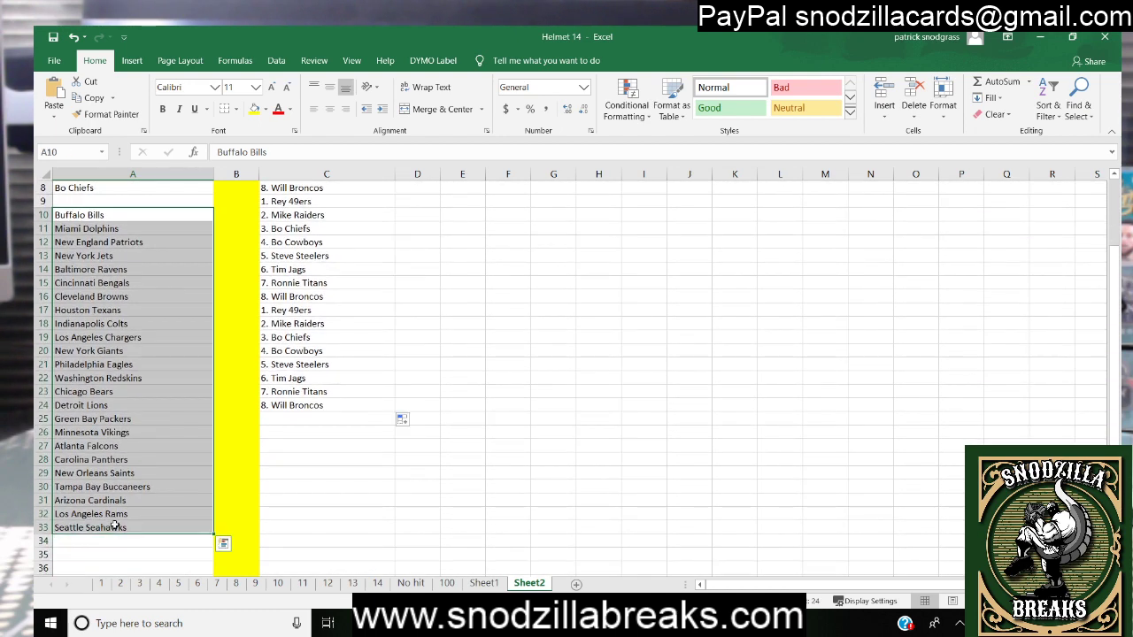
key("ctrl+c")
mouse_move(540, 623)
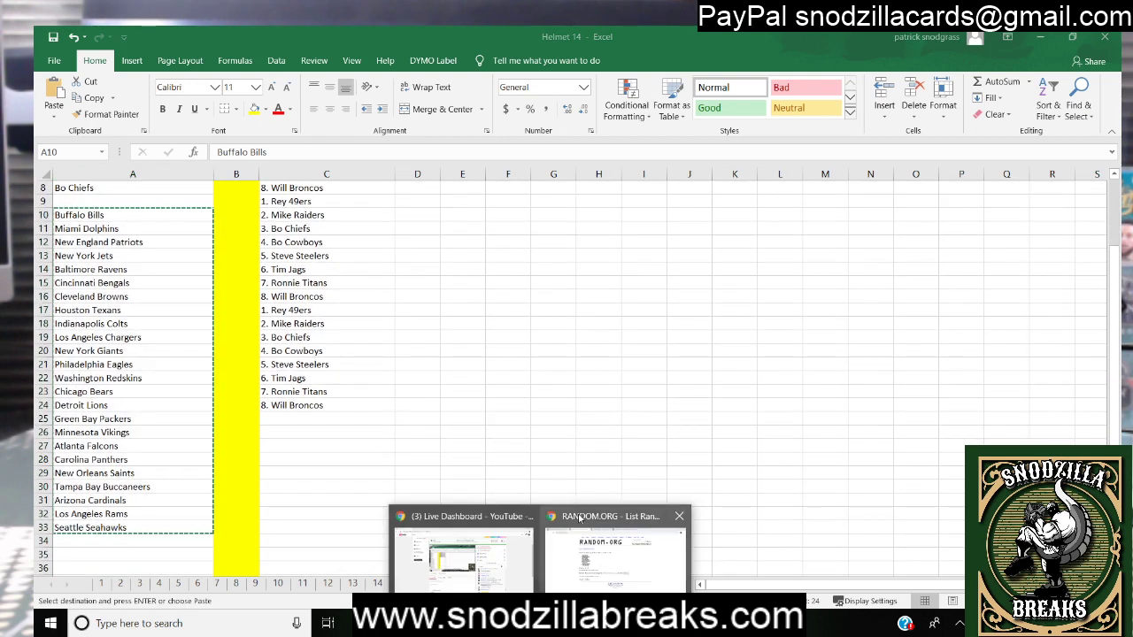
left_click(617, 548)
left_click(487, 40)
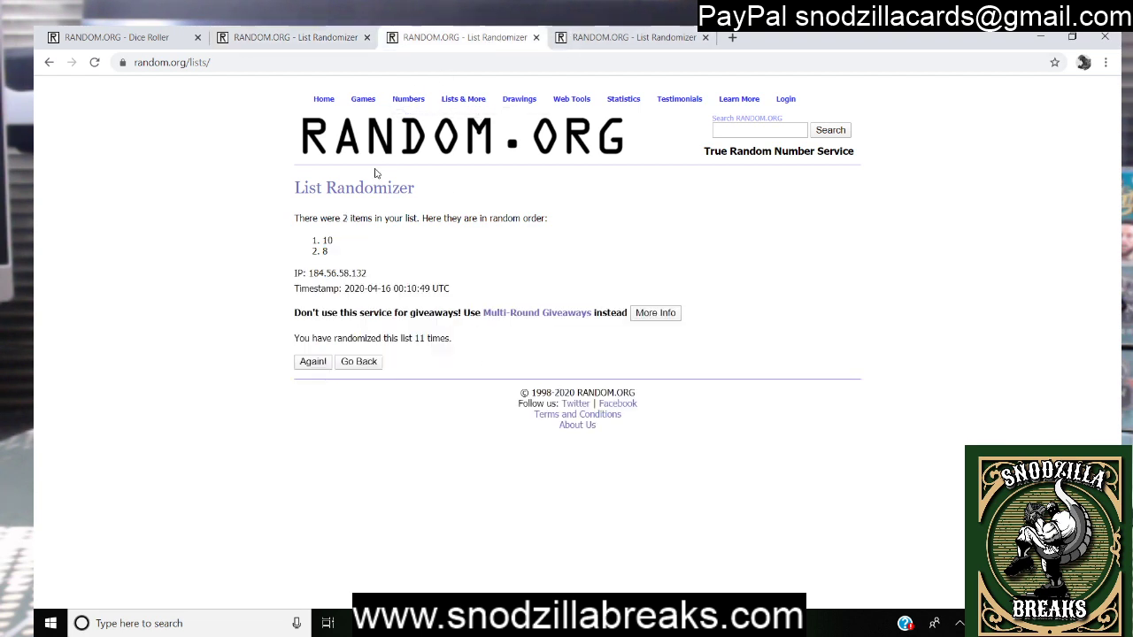
- Paste the 24 NFL team names into a new List Randomizer form
mouse_move(463, 99)
left_click(452, 120)
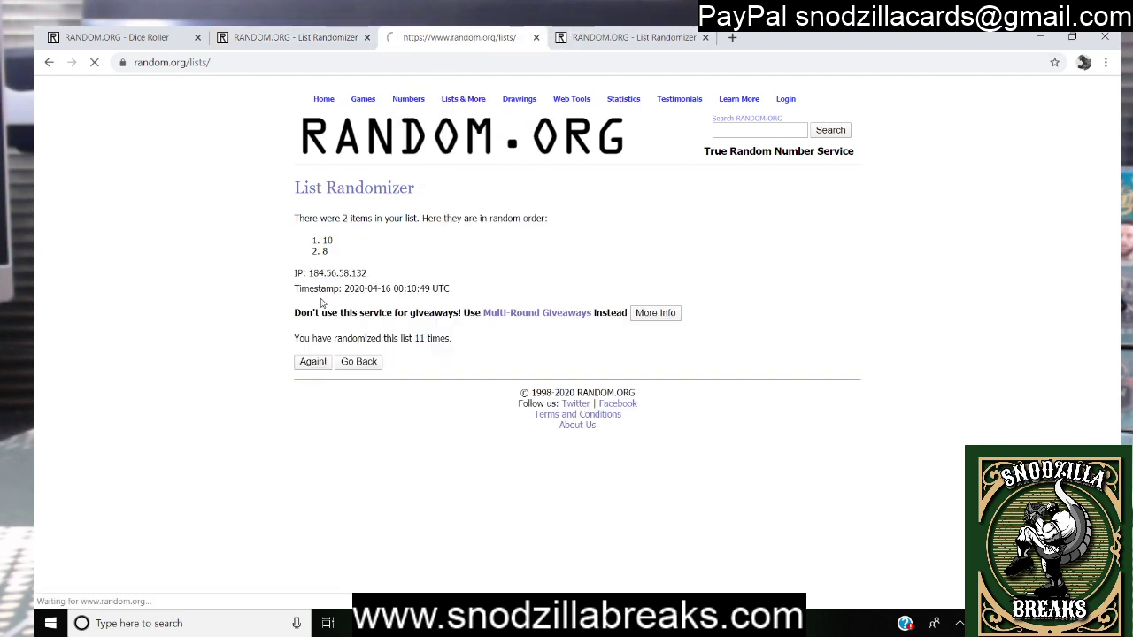
left_click(321, 329)
key("ctrl+v")
scroll(378, 382, "up", 3)
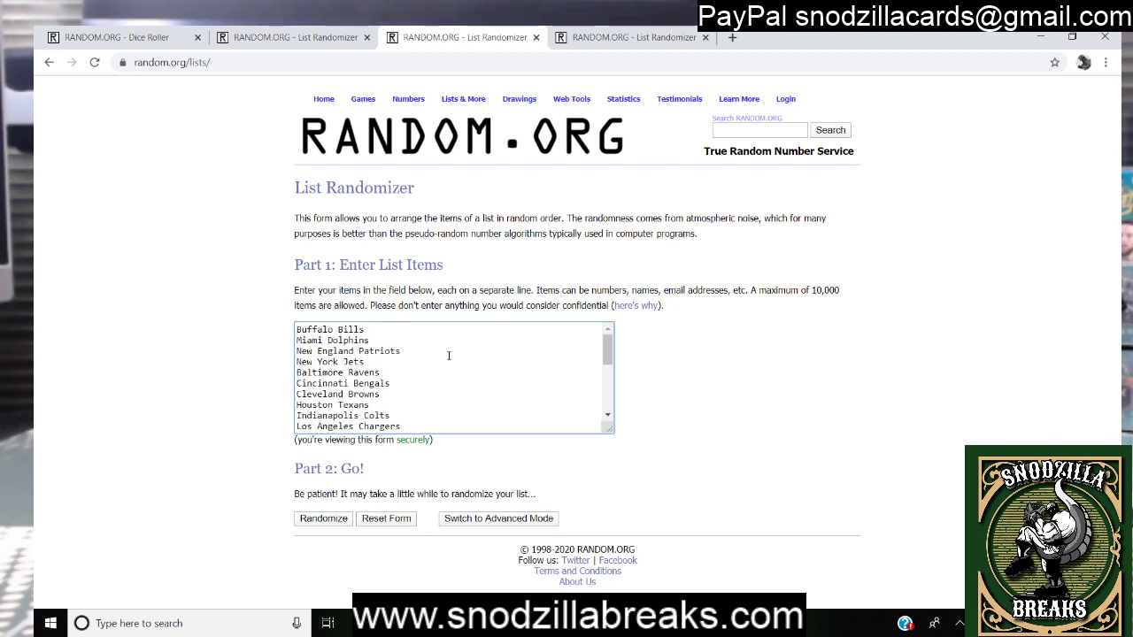
left_click(607, 415)
left_click(607, 415)
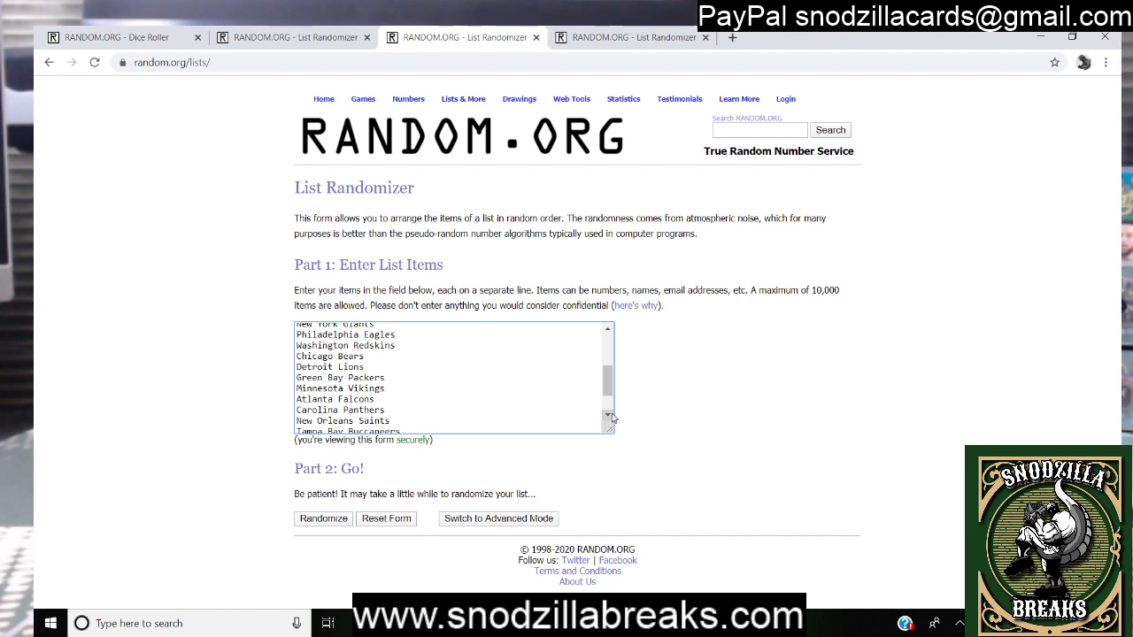
left_click(607, 415)
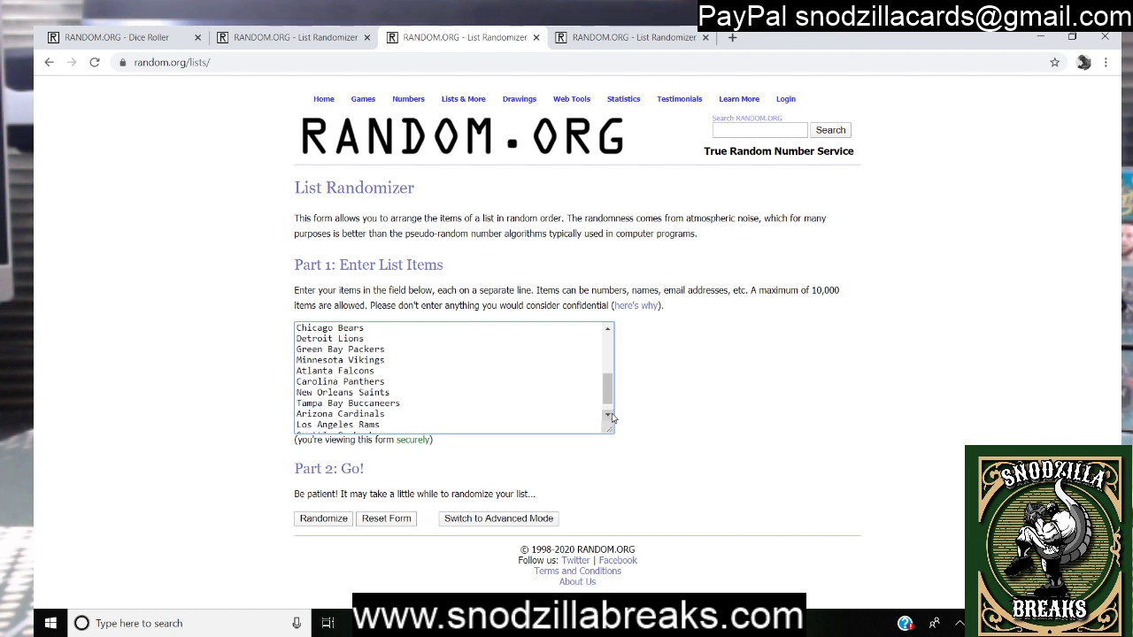
left_click(607, 415)
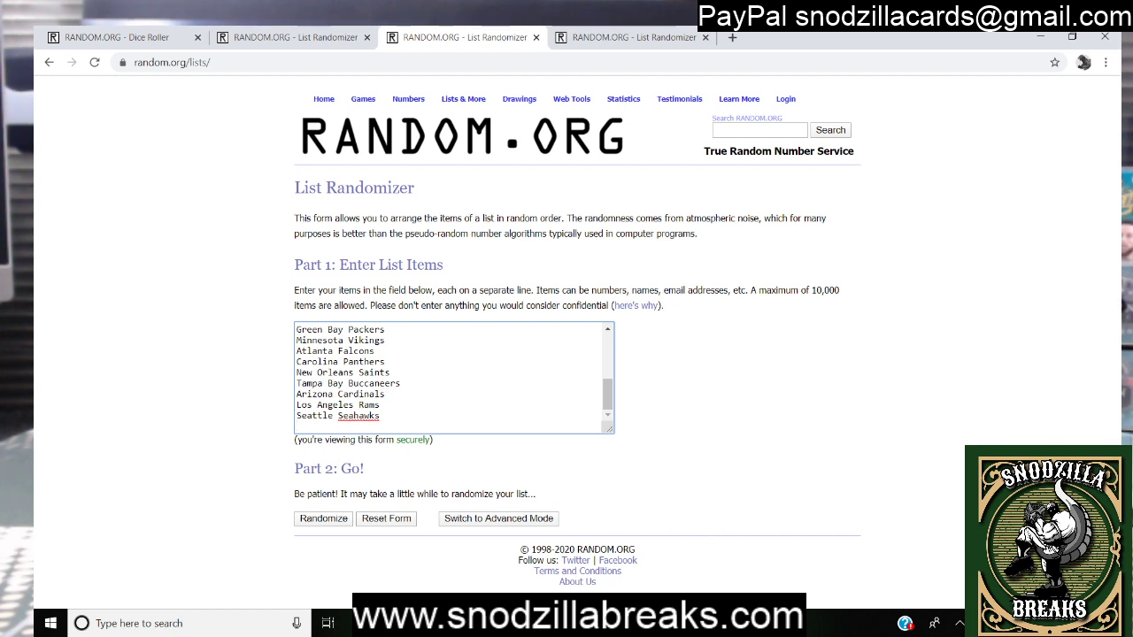
- Return to Sheet2 of the Helmet 14 workbook
mouse_move(576, 623)
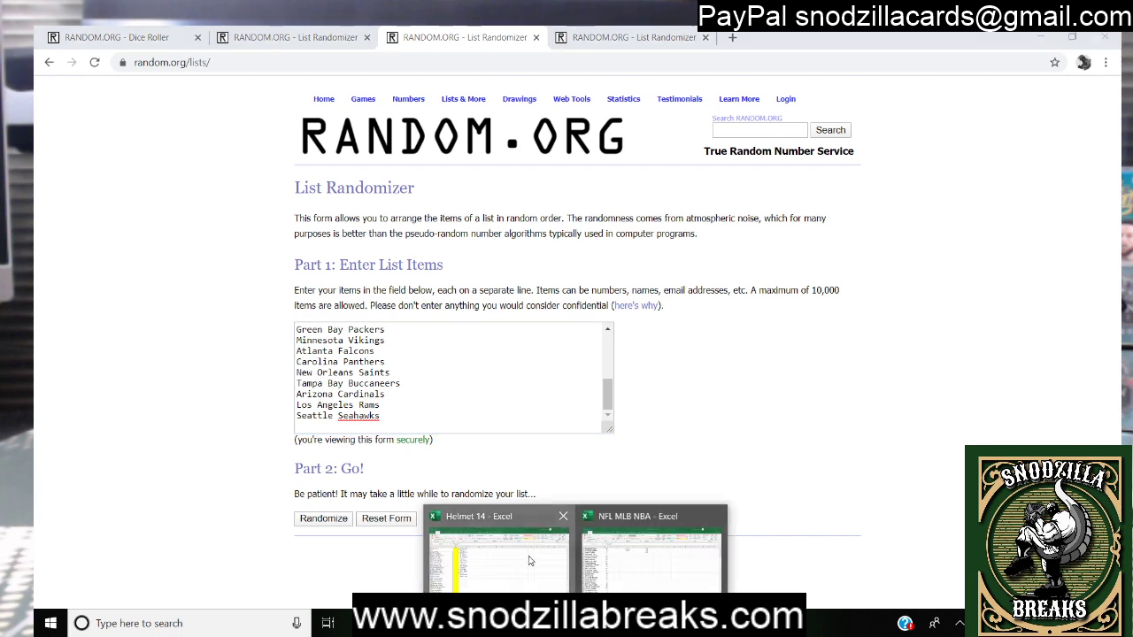
left_click(530, 561)
scroll(142, 349, "up", 3)
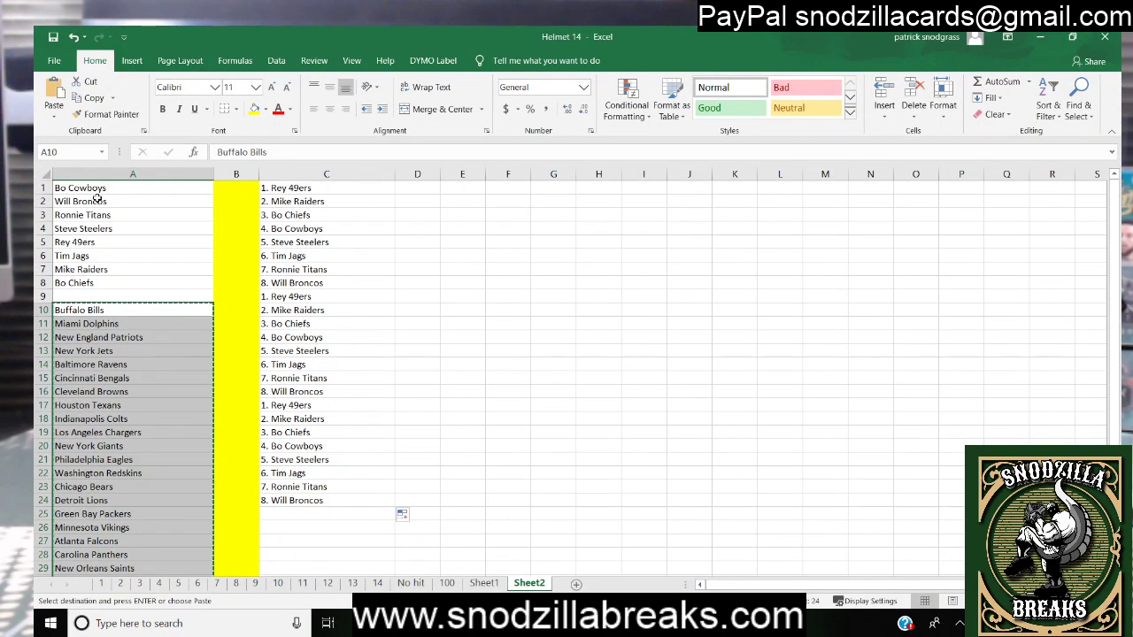
- Append a $ to the Jags, Steelers and 49ers buyer entries in A6, A4 and A5
left_click(132, 186)
key("Escape")
left_click(103, 255)
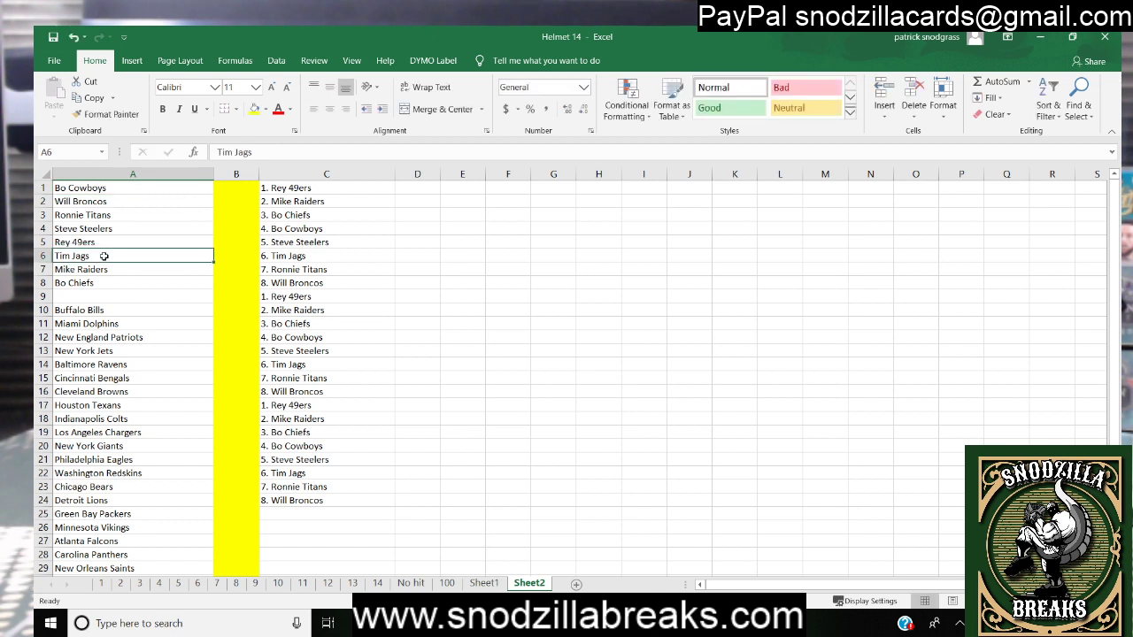
double_click(103, 255)
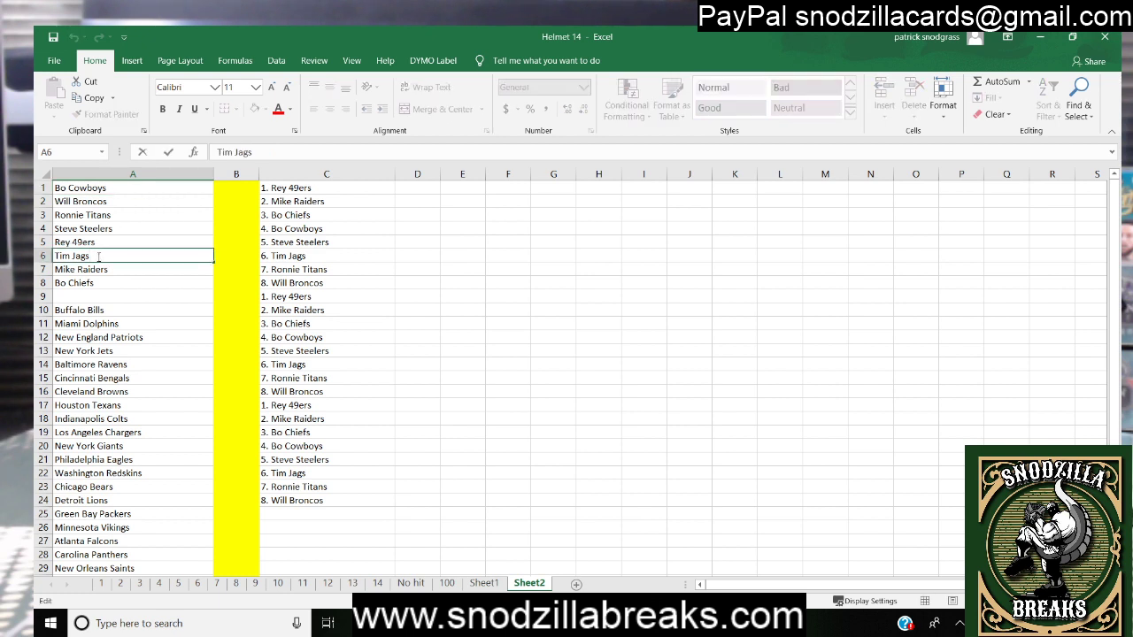
type("$")
left_click(127, 229)
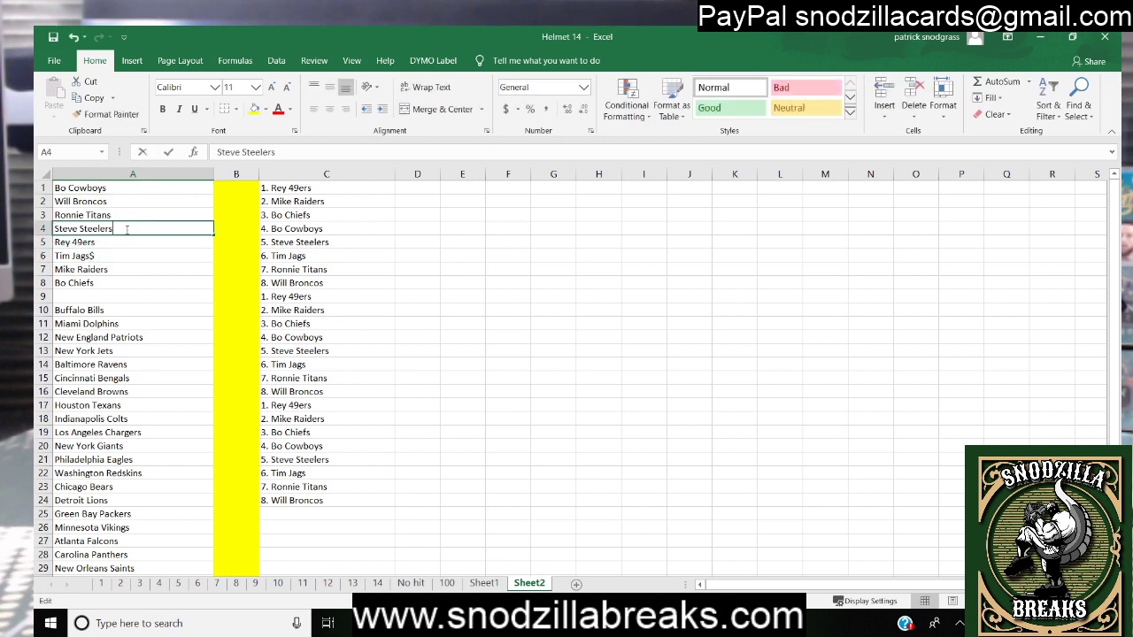
double_click(126, 229)
type("$")
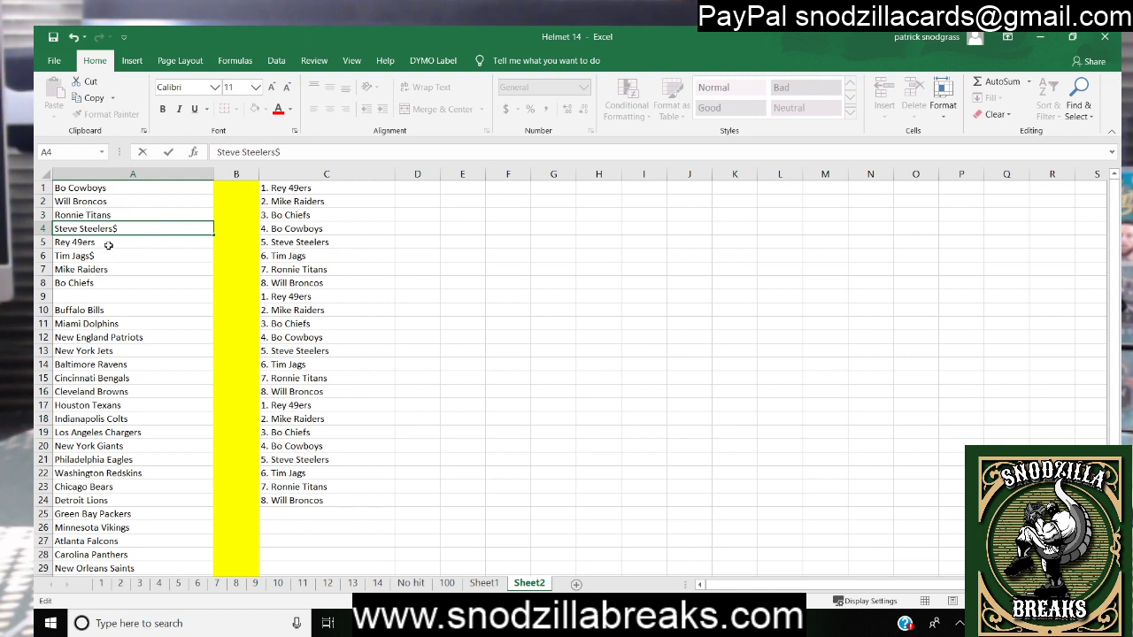
left_click(107, 244)
double_click(108, 242)
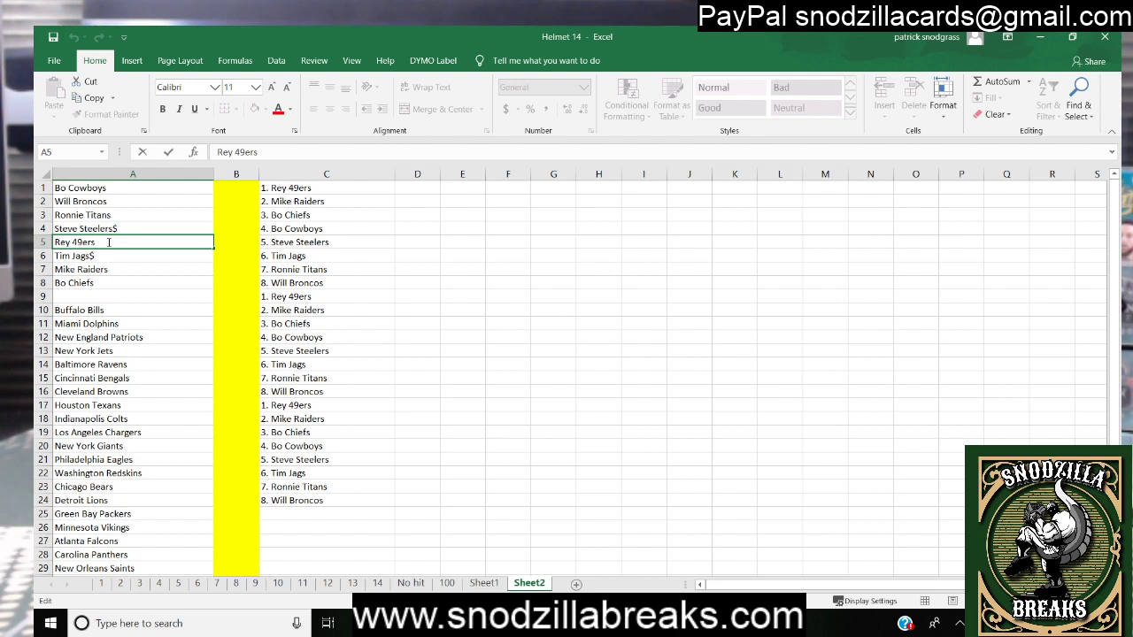
type("$")
left_click(392, 242)
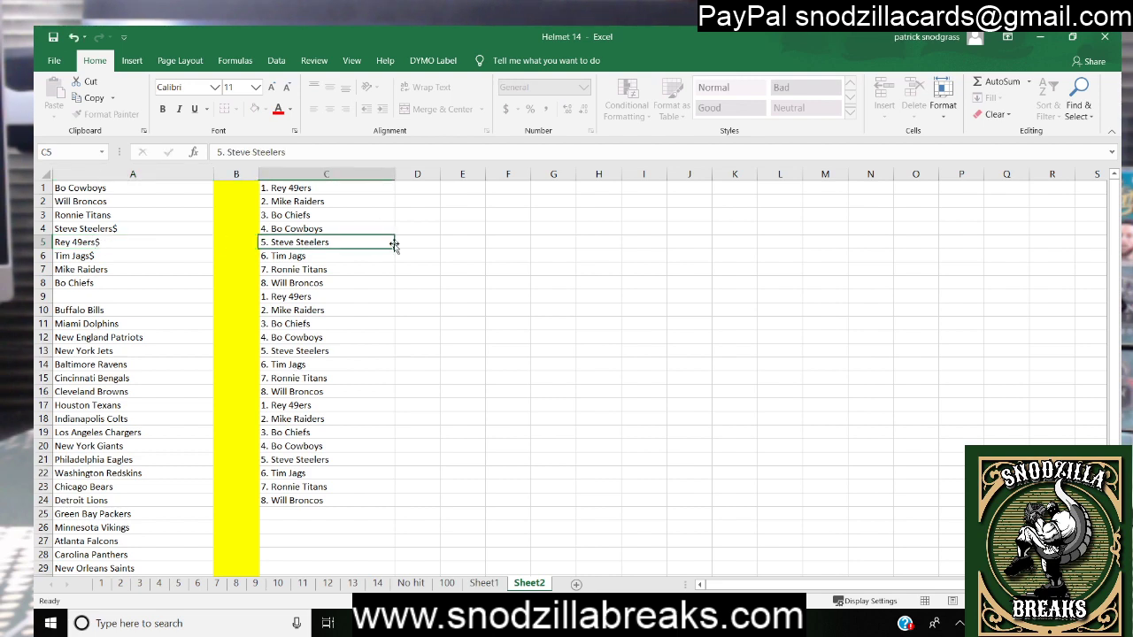
left_click(1039, 37)
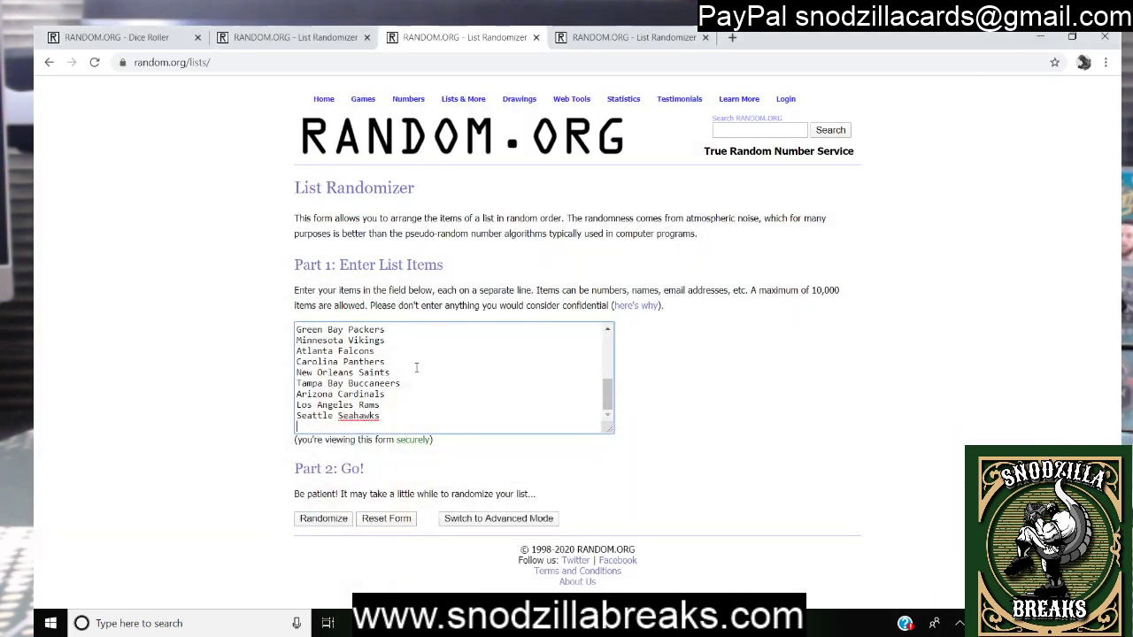
- Shuffle the 24 NFL teams eleven times and copy the final order, Indianapolis Colts first
left_click(311, 523)
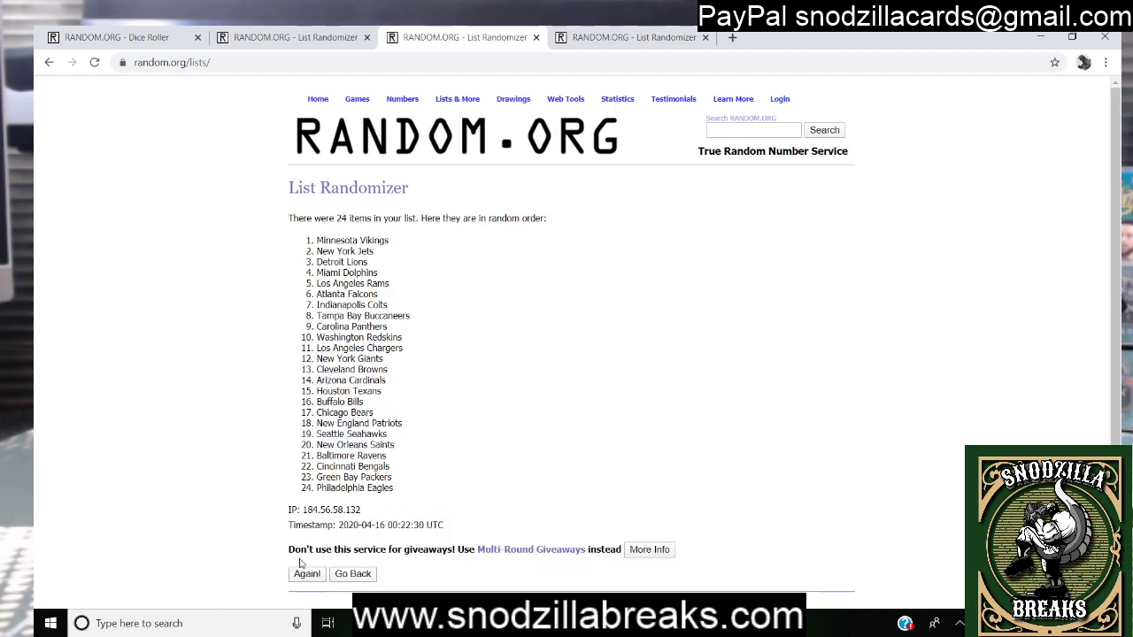
left_click(303, 575)
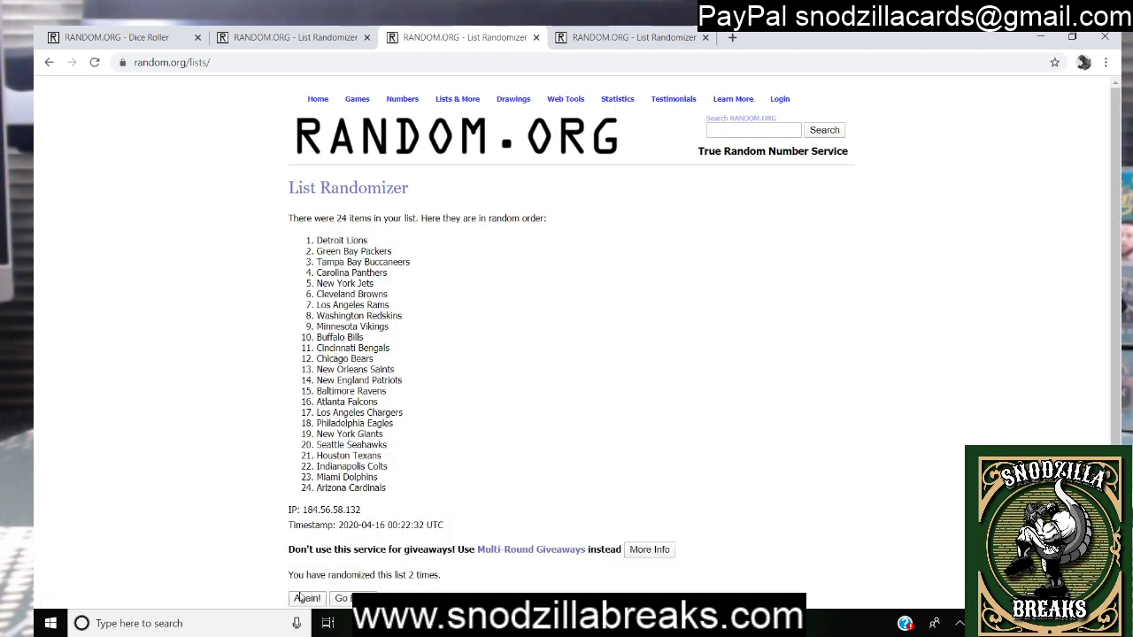
left_click(300, 598)
left_click(302, 602)
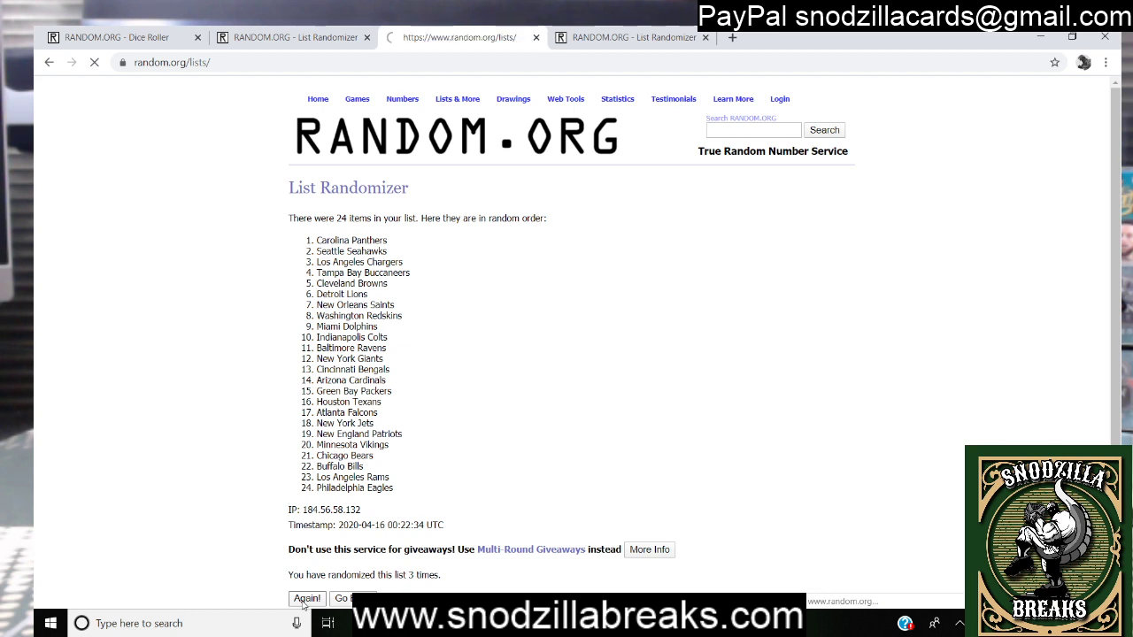
left_click(302, 600)
left_click(303, 600)
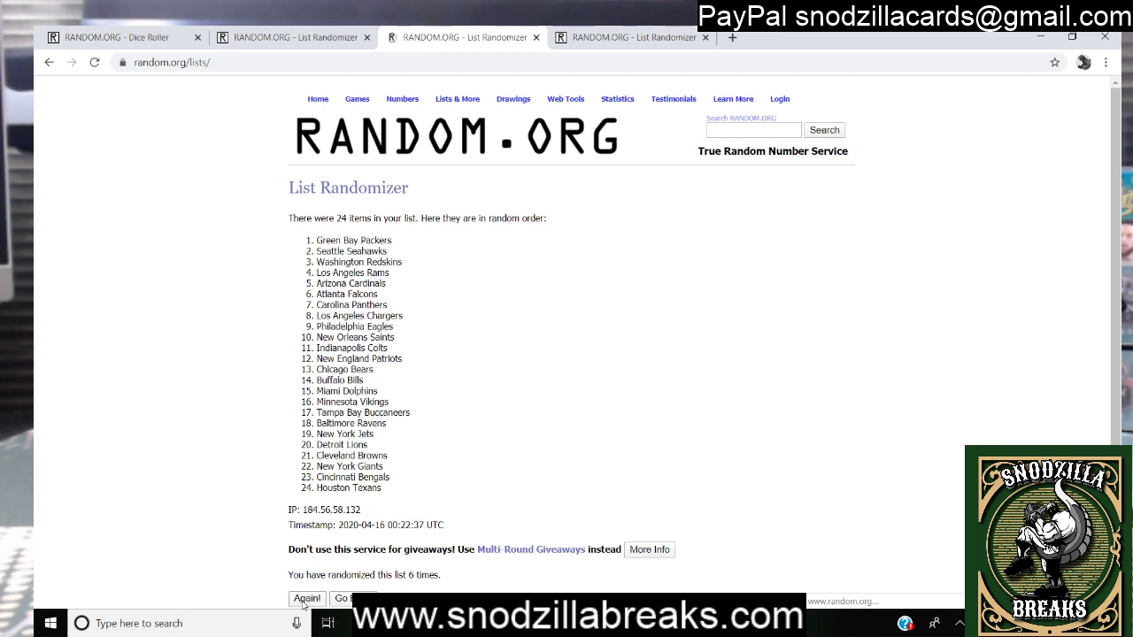
left_click(302, 600)
left_click(302, 600)
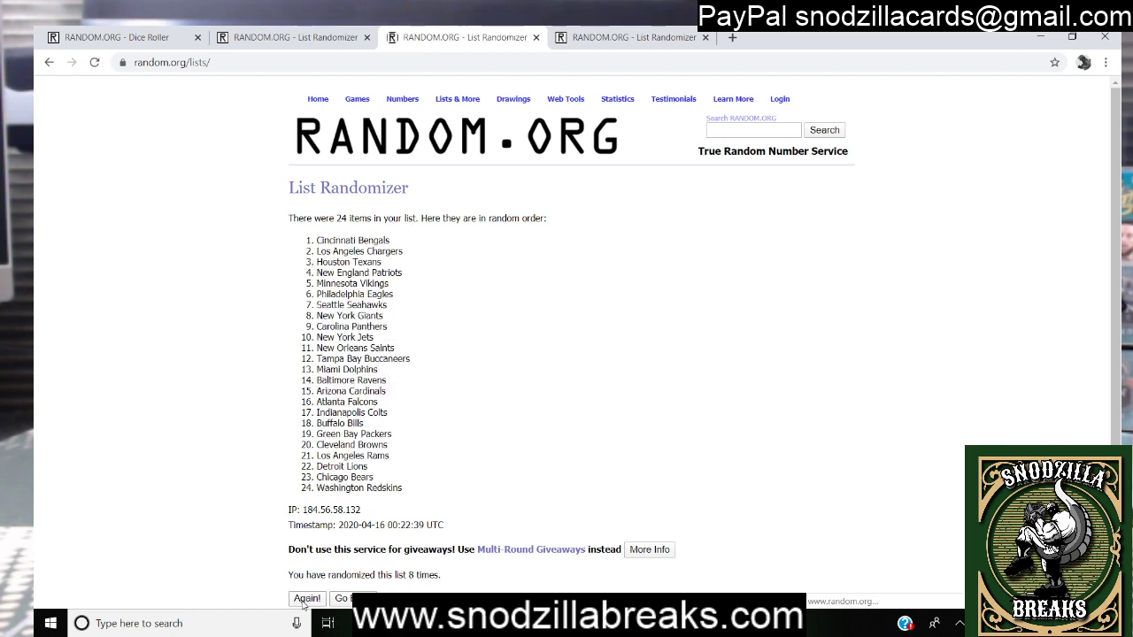
left_click(302, 600)
left_click(302, 600)
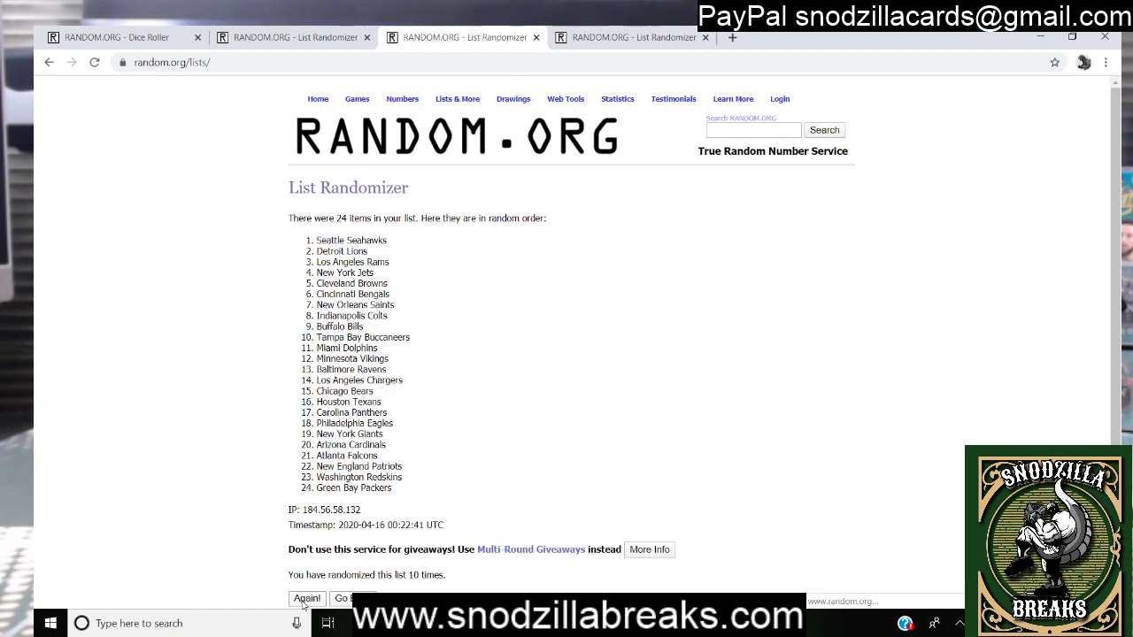
left_click(303, 600)
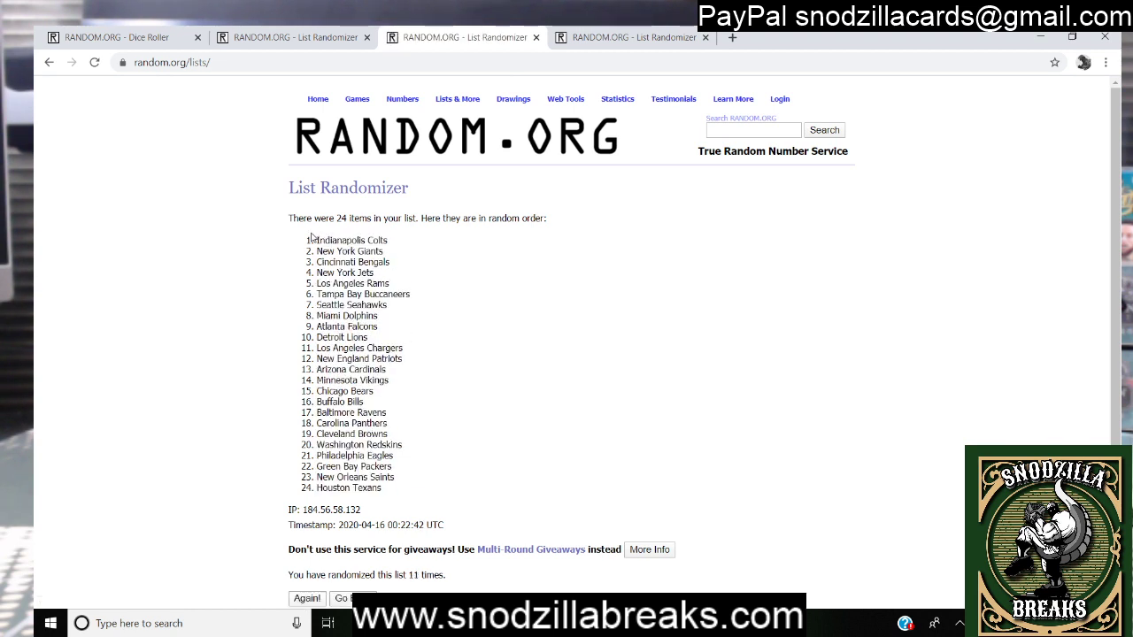
left_click_drag(312, 235, 414, 488)
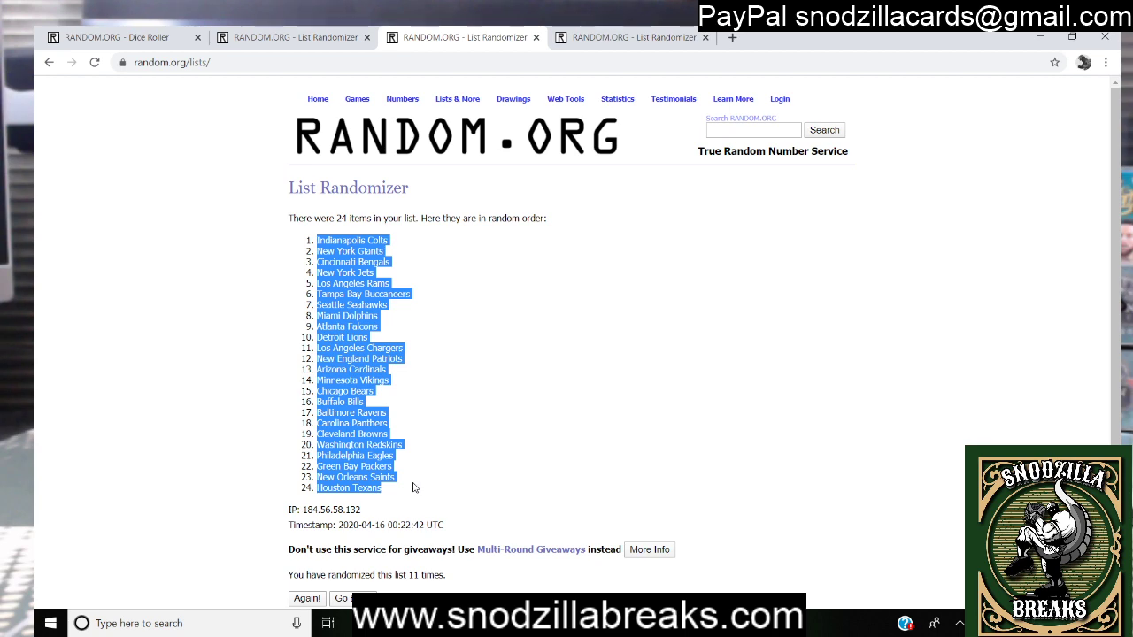
key("alt+Tab")
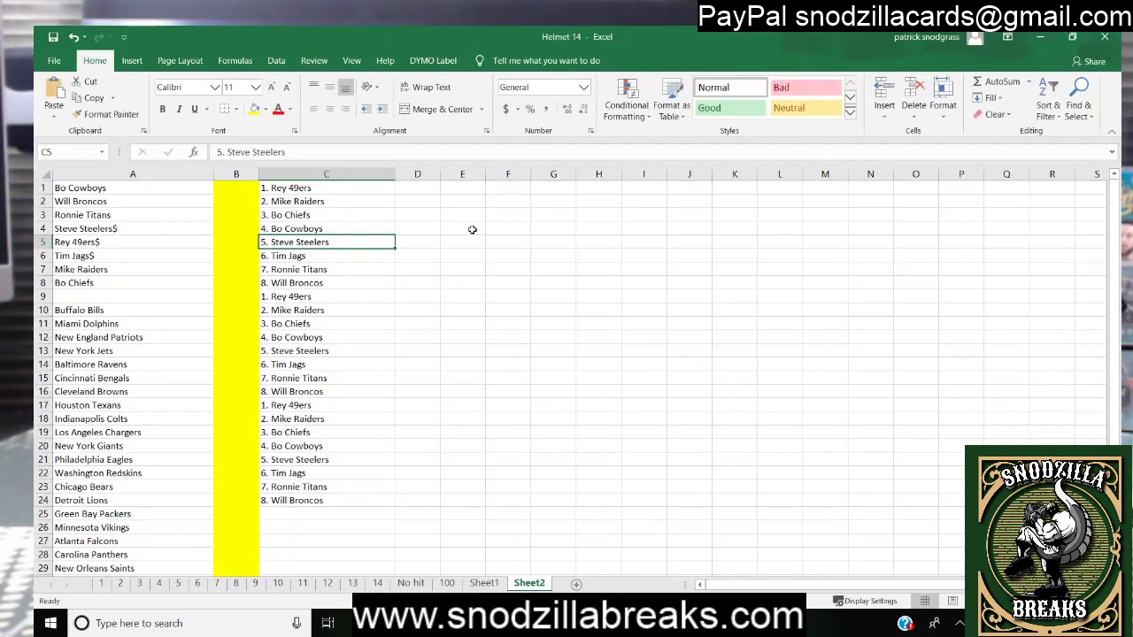
- Widen column D and paste the randomized teams into D1:D24
left_click_drag(440, 170, 519, 165)
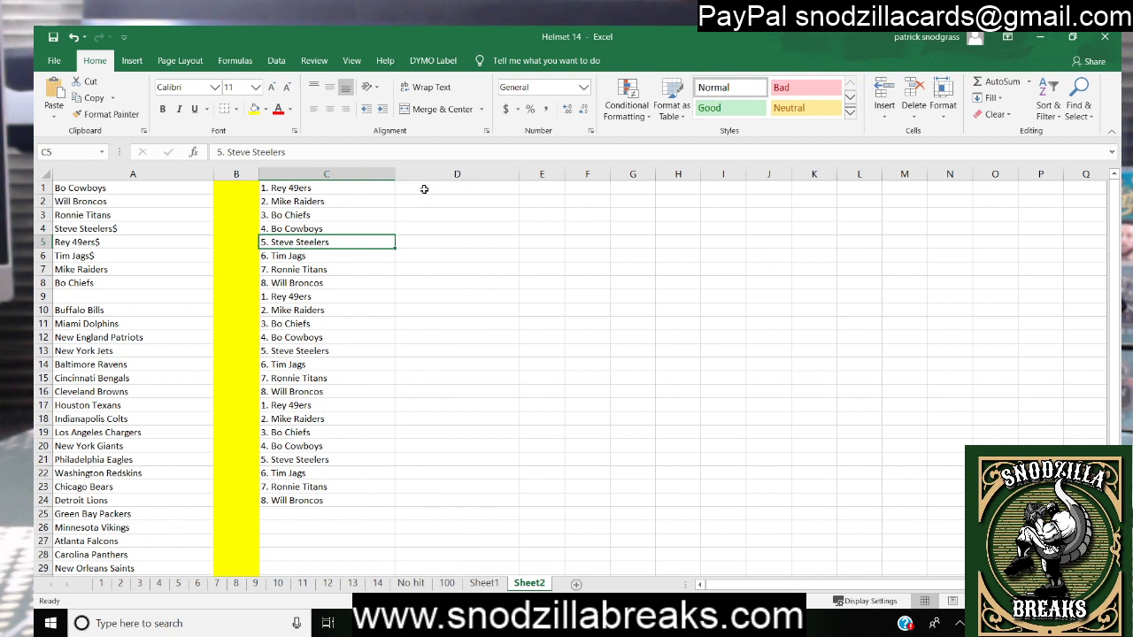
right_click(424, 191)
left_click(473, 251)
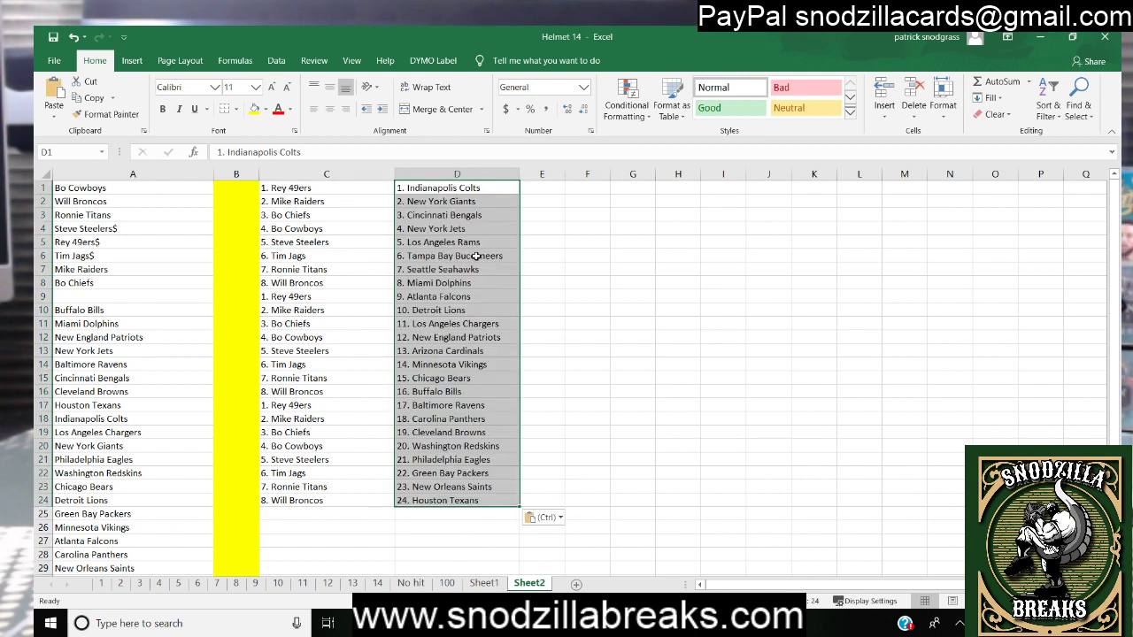
left_click(332, 189)
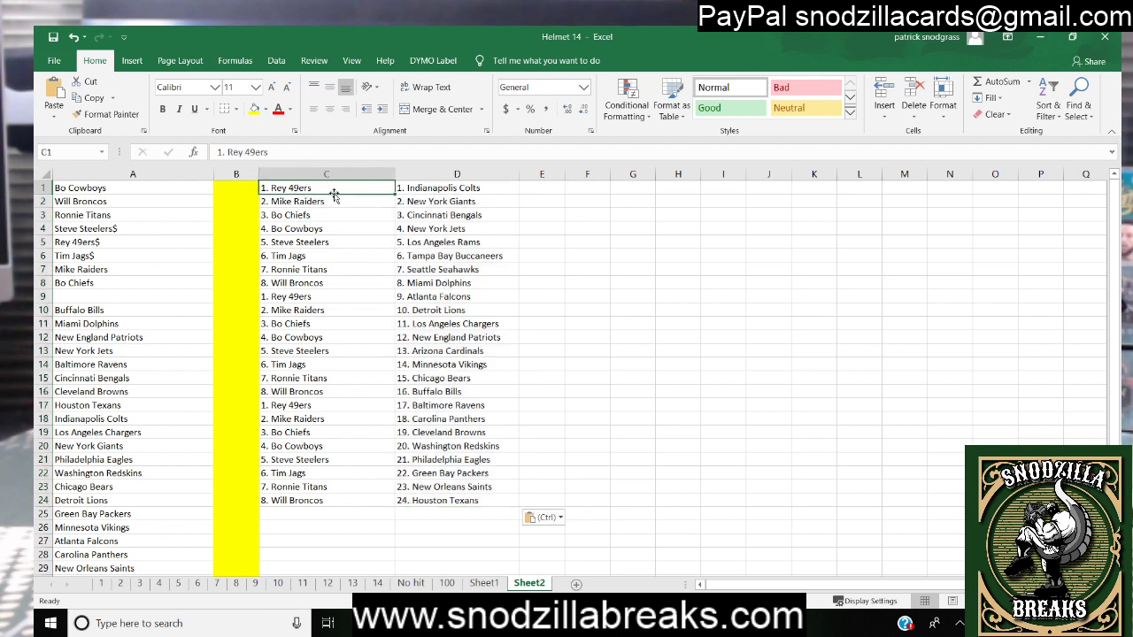
- Step through column D reviewing each randomized team, Indianapolis Colts to Houston Texans
left_click(438, 193)
left_click(438, 199)
key("Down")
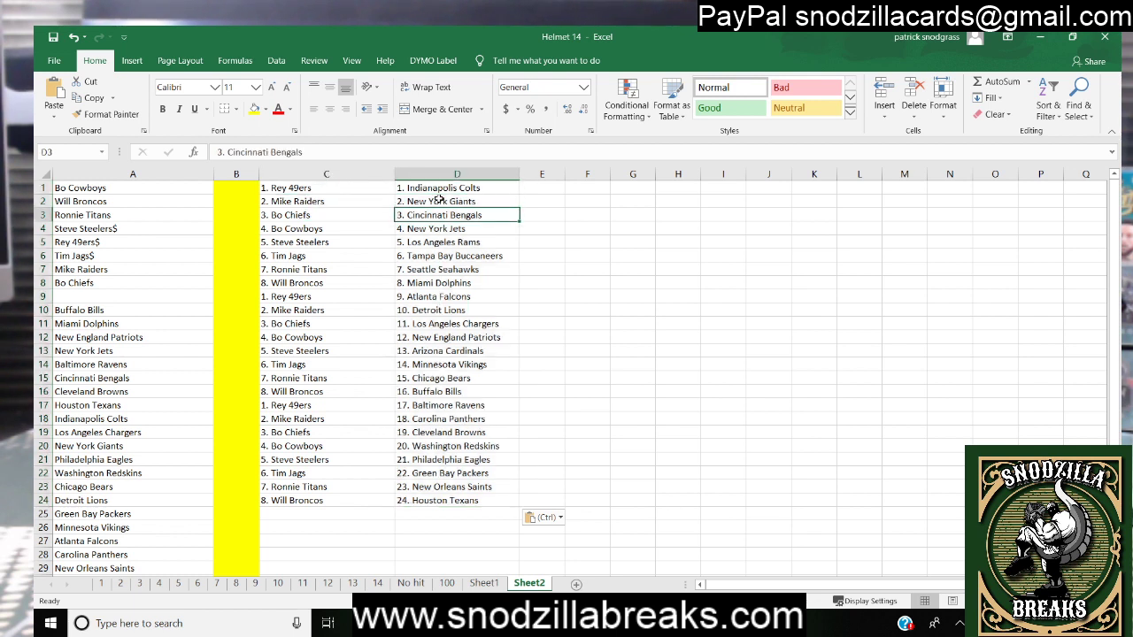
key("Down")
key("Down")
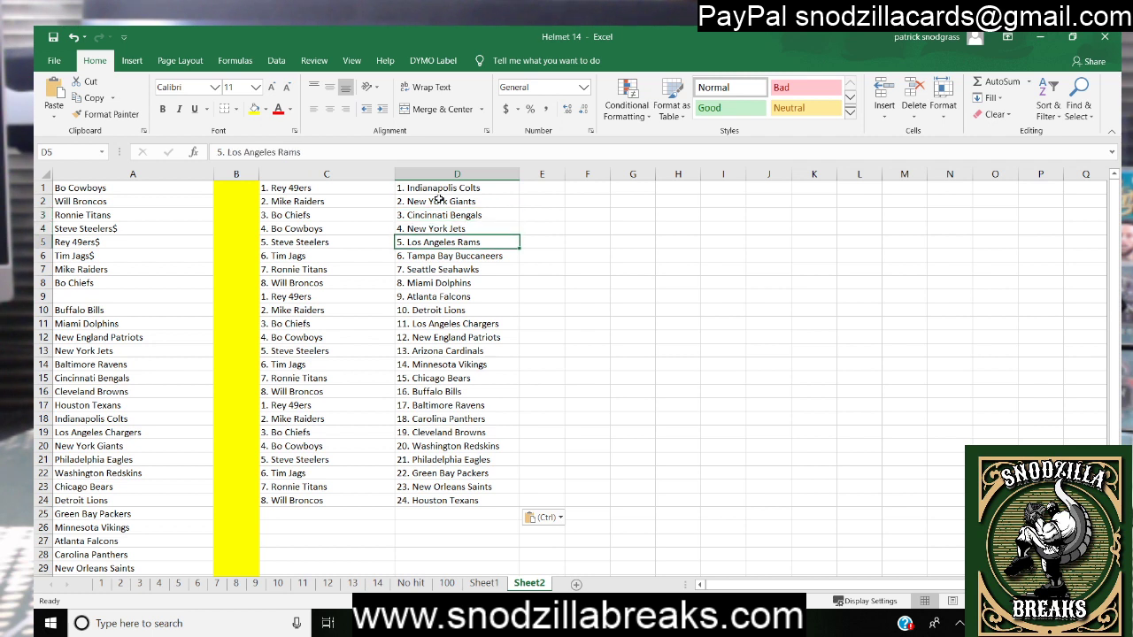
key("Down")
key("Down")
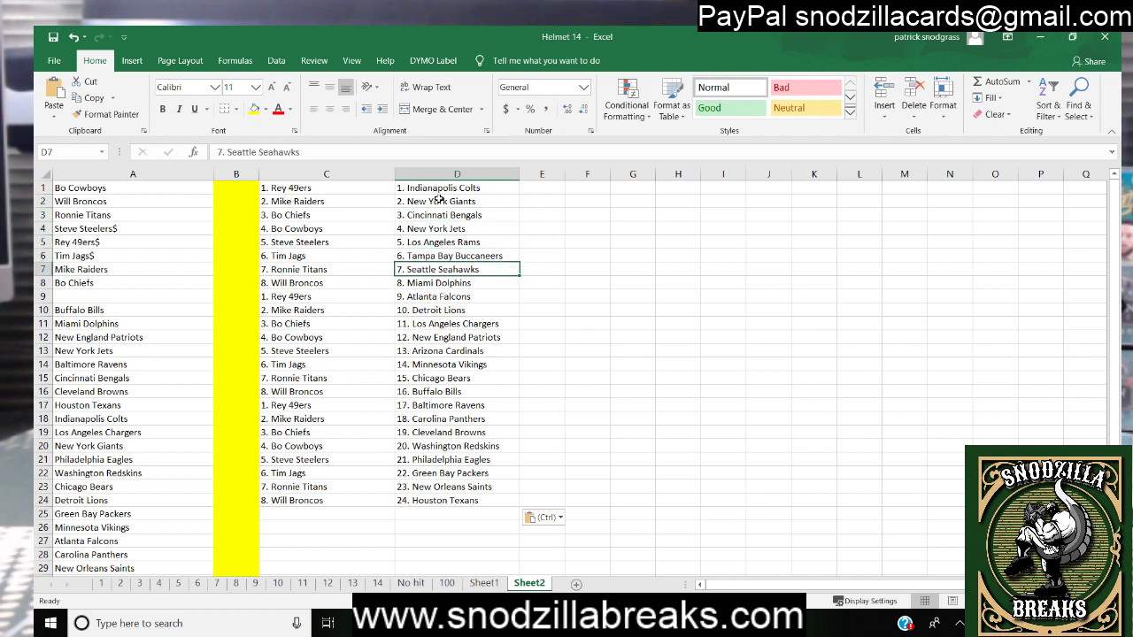
key("Down")
key("Down")
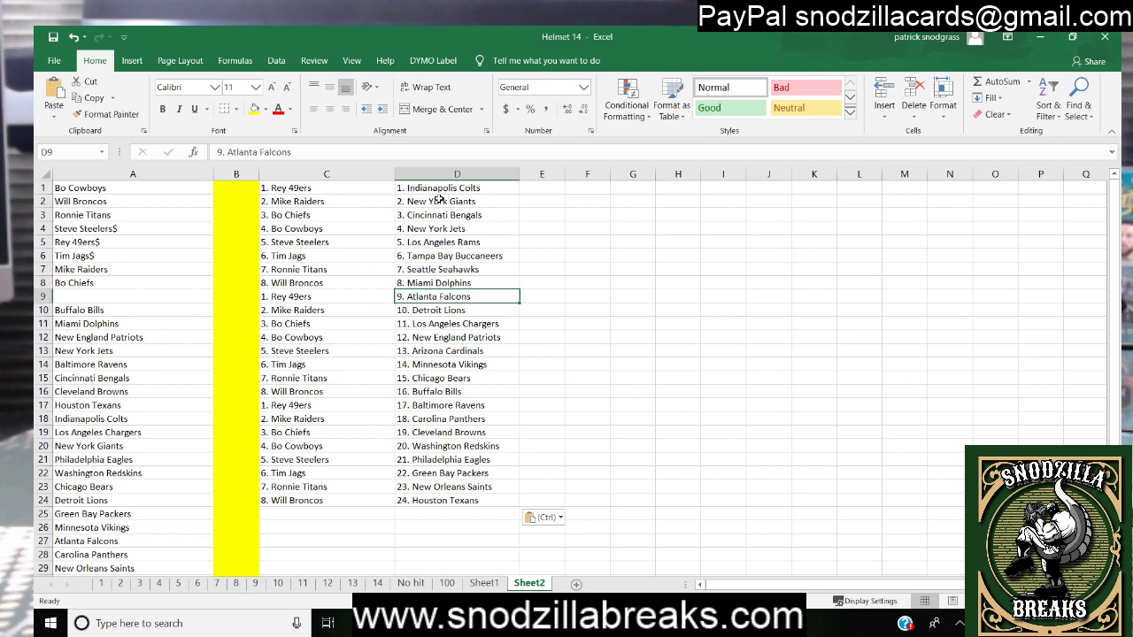
key("Down")
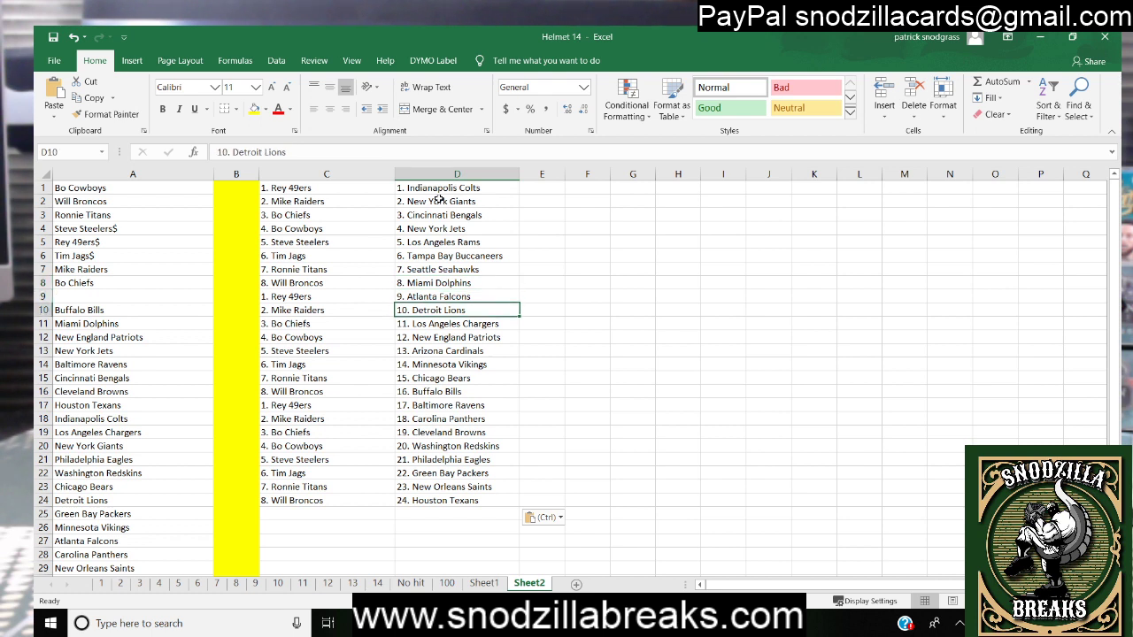
key("Down")
key("Down")
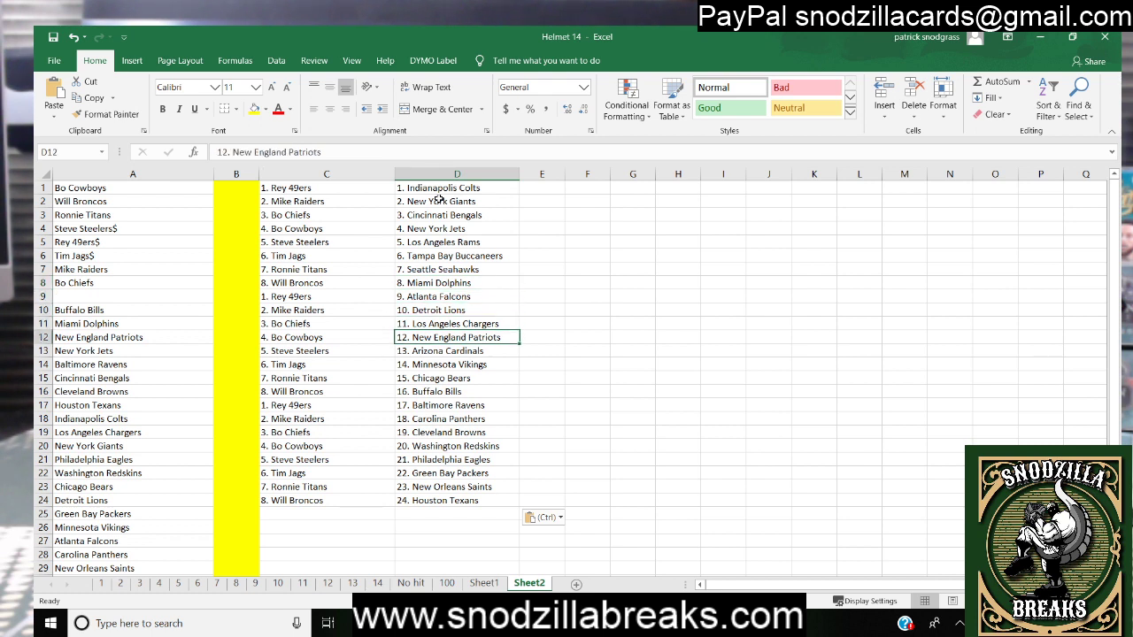
key("Down")
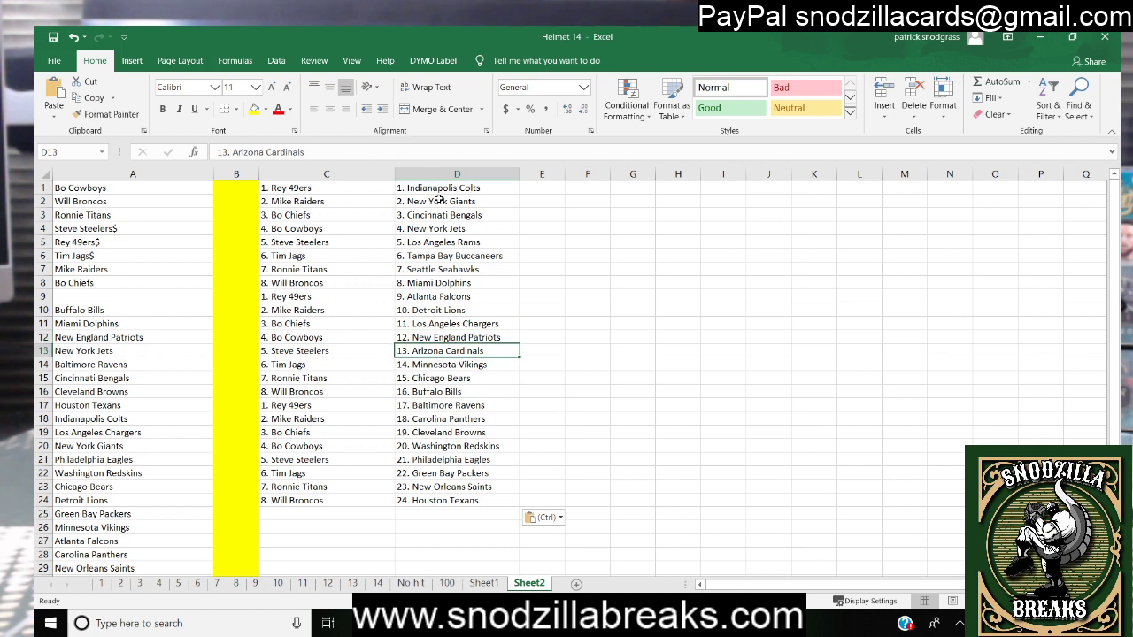
key("Down")
key("Down")
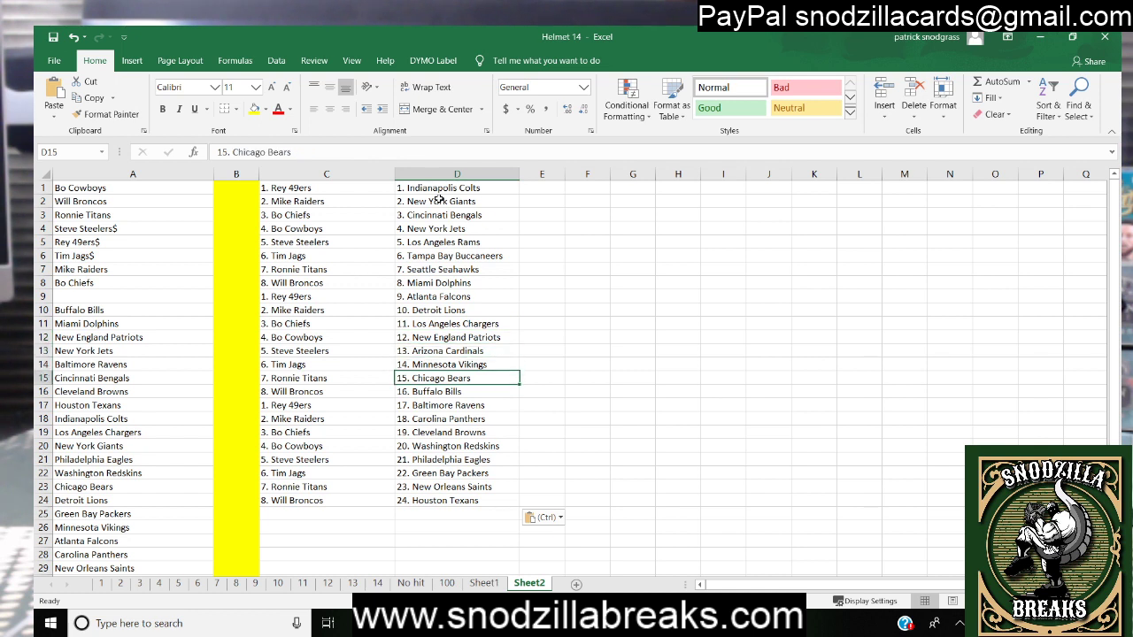
key("Down")
key("Down")
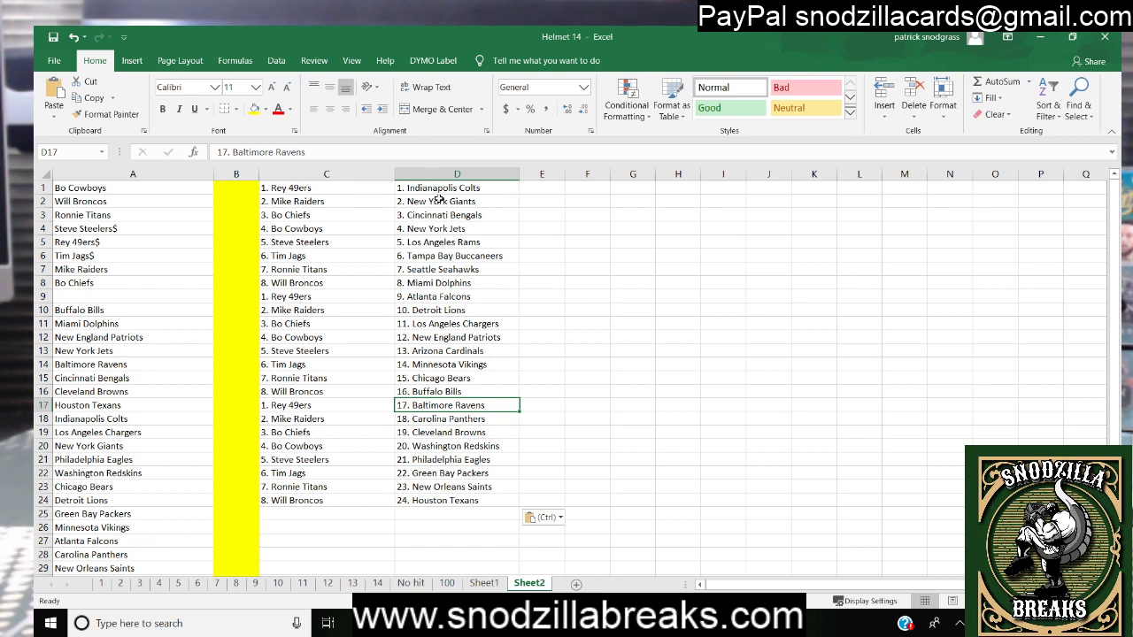
key("Down")
key("Down")
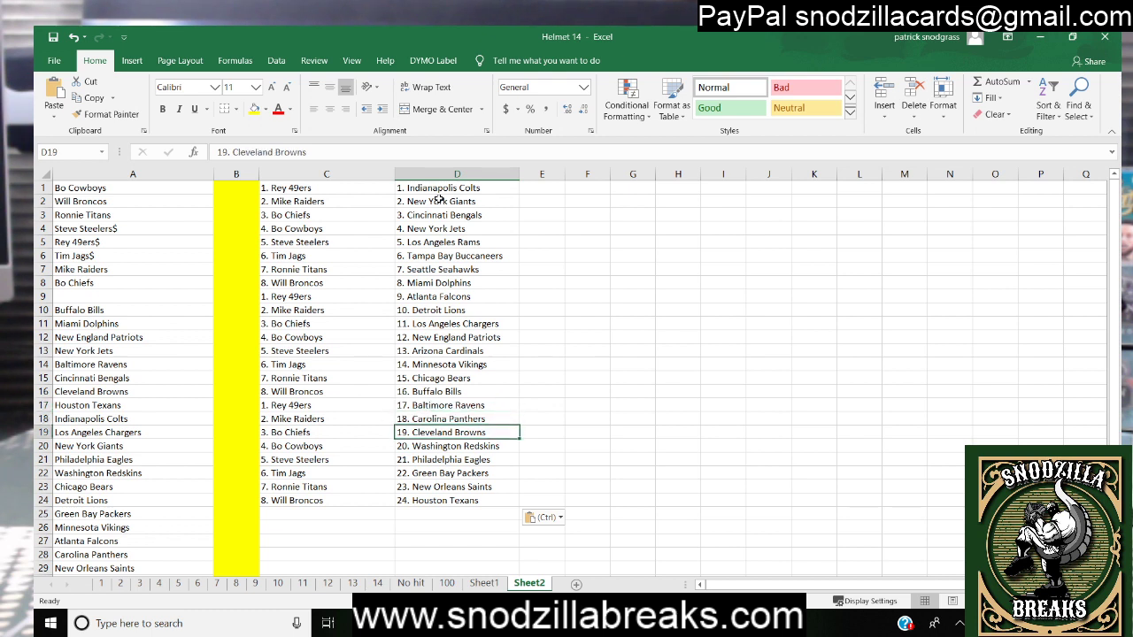
key("Down")
key("Down")
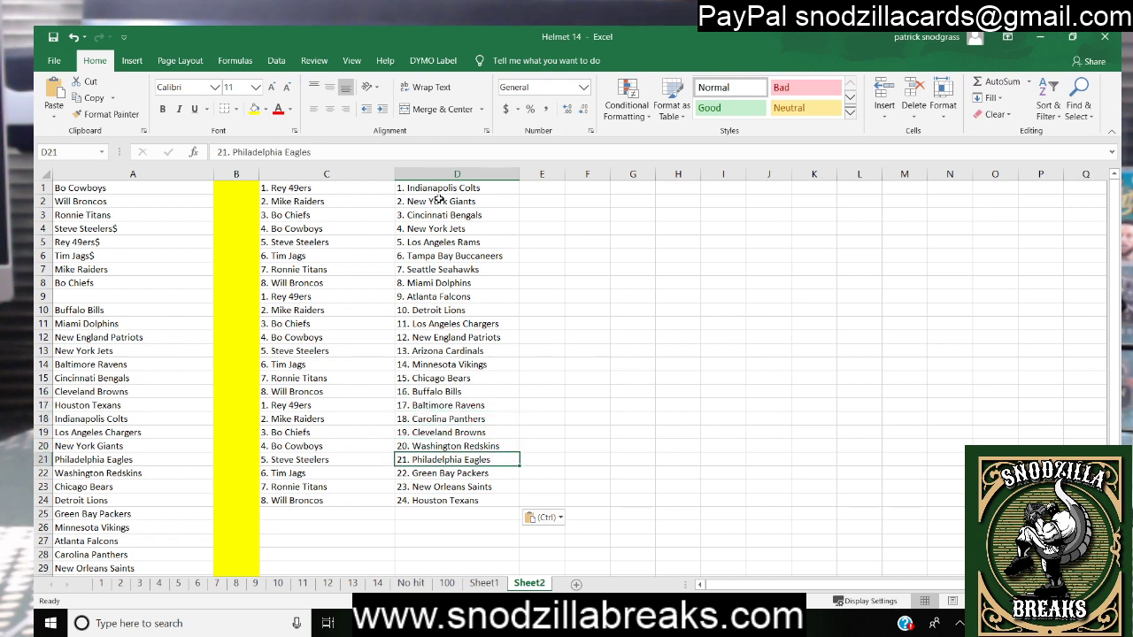
key("Down")
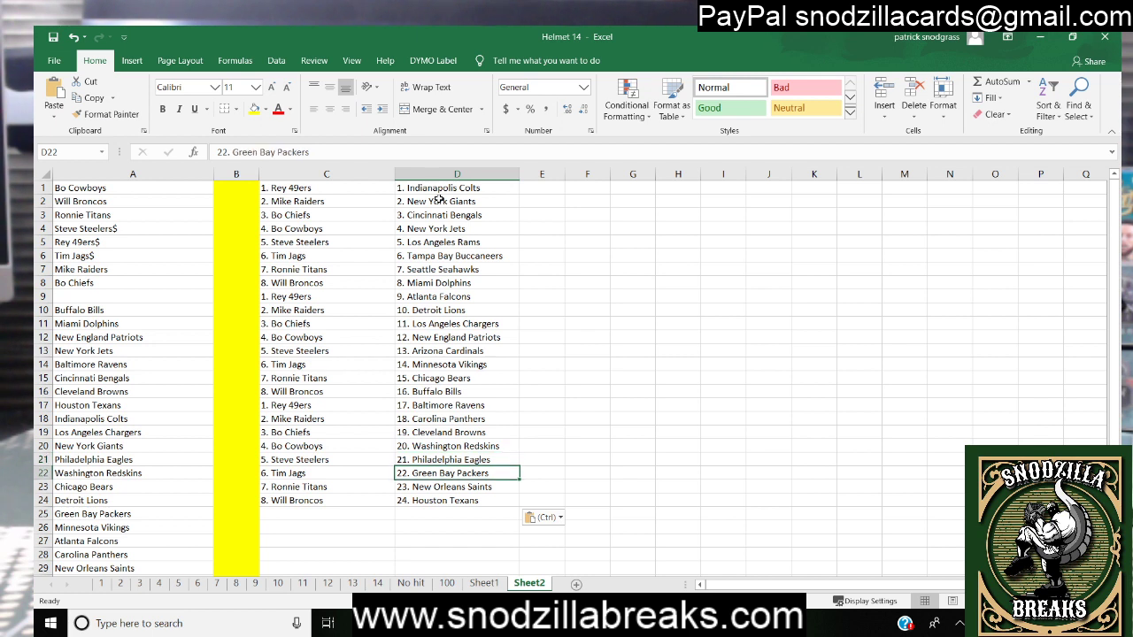
key("Down")
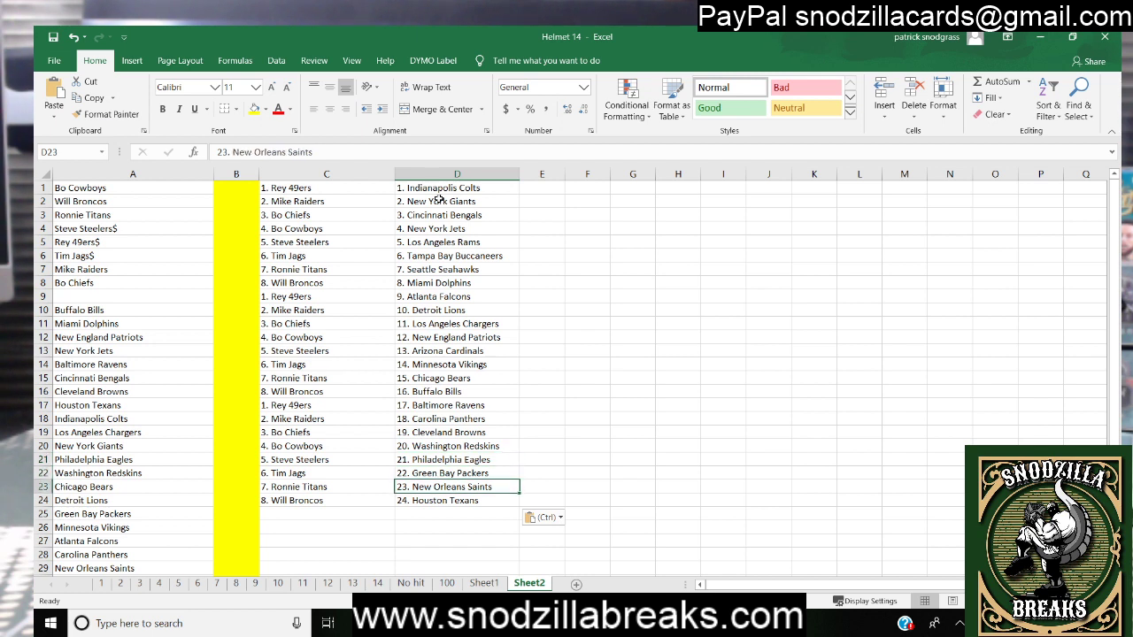
key("Down")
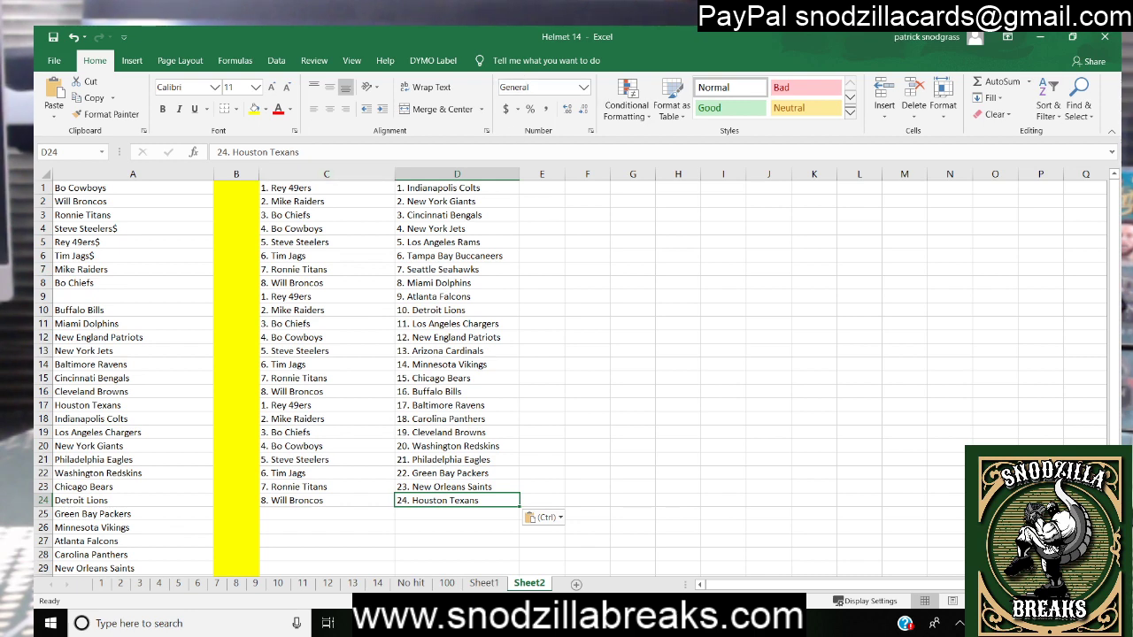
key("alt+Tab")
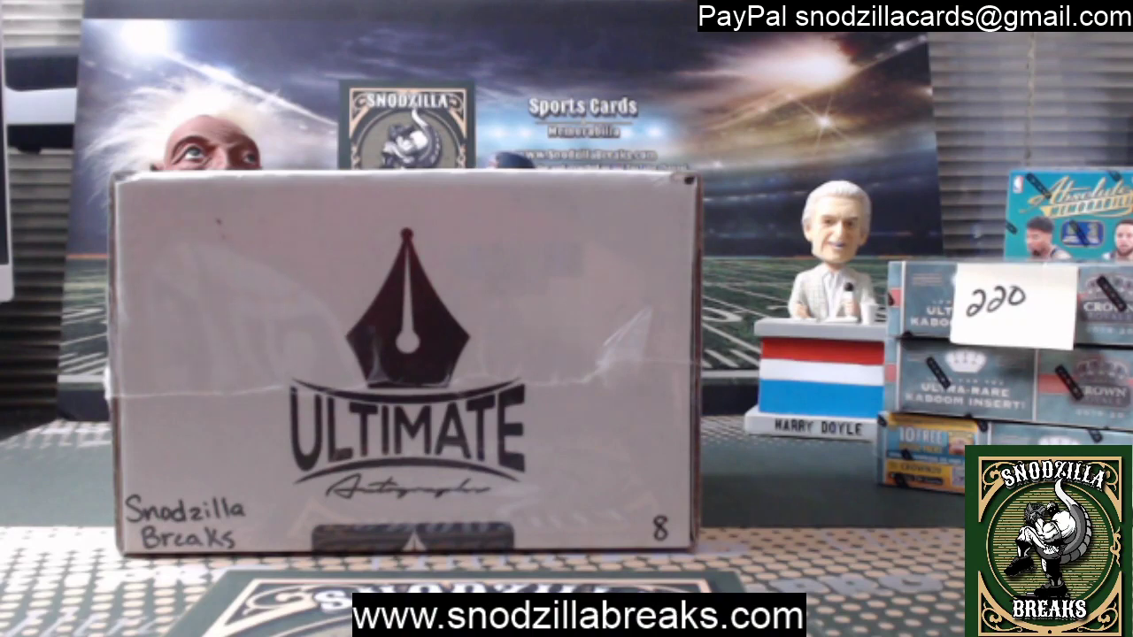